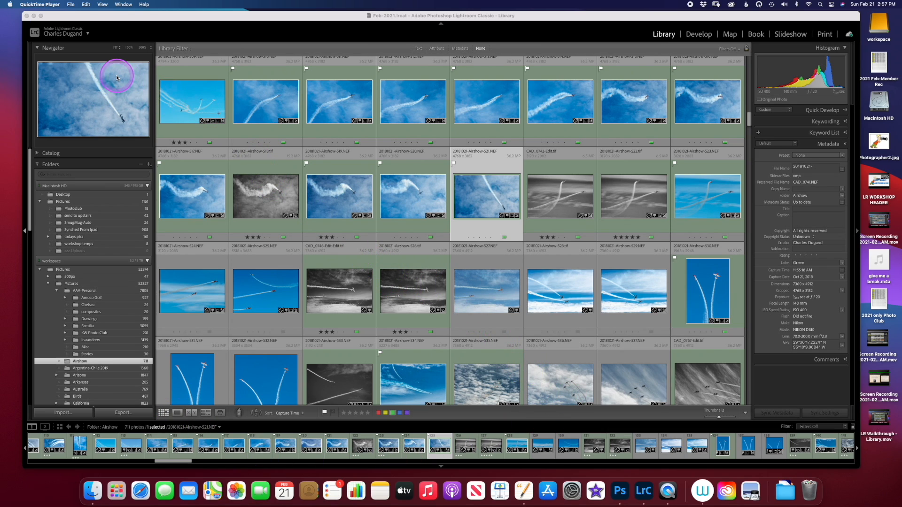
Review the General and Metadata options in Catalog Settings, including backup frequency and automatic XMP writing, and close the dialog
left_click(53, 18)
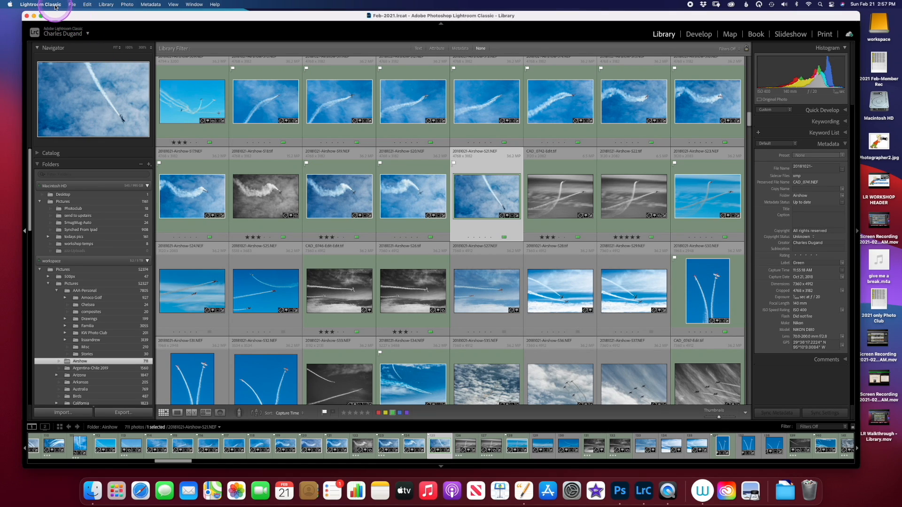
left_click(55, 5)
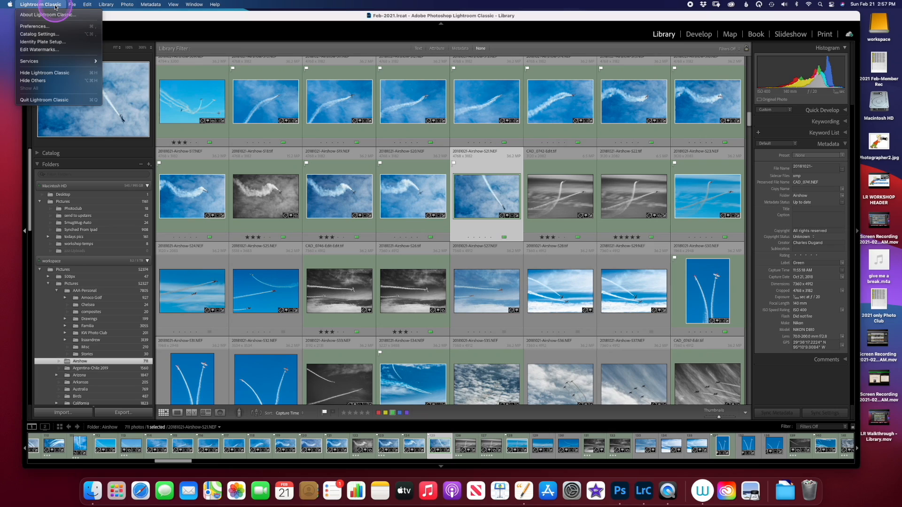
left_click(49, 37)
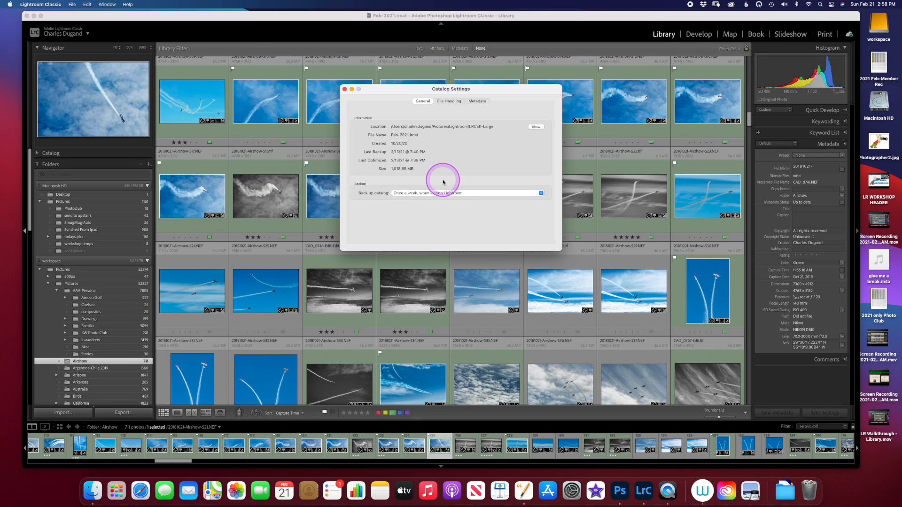
left_click(478, 101)
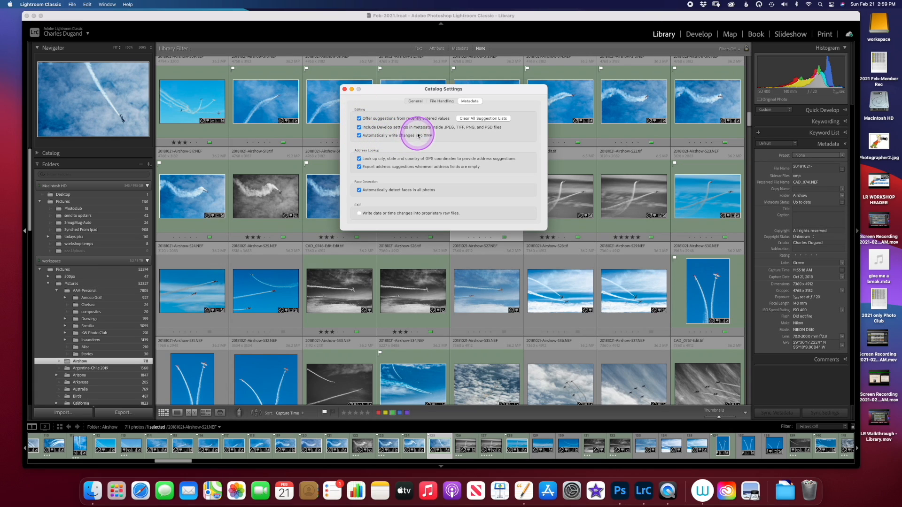
left_click(346, 90)
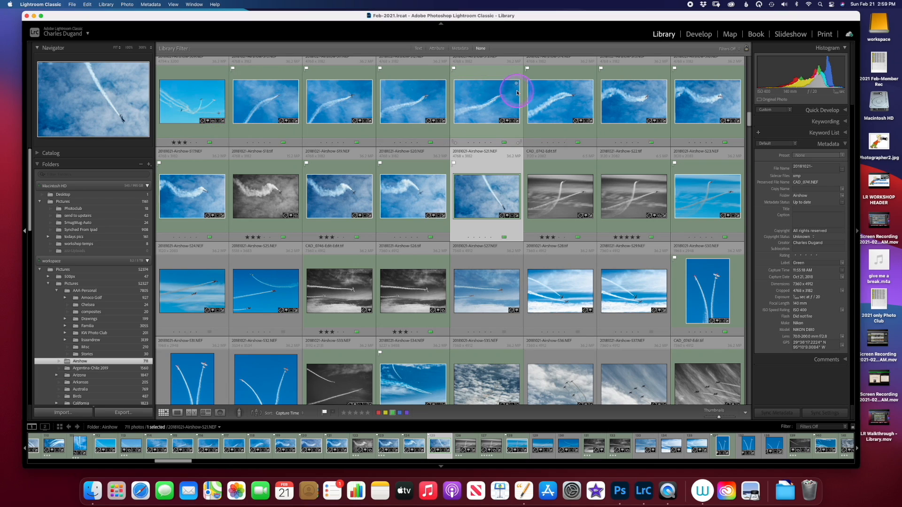
Select all photos from the first to the last thumbnail of the three upper grid rows and locate the Save Metadata to Files command
left_click(212, 121)
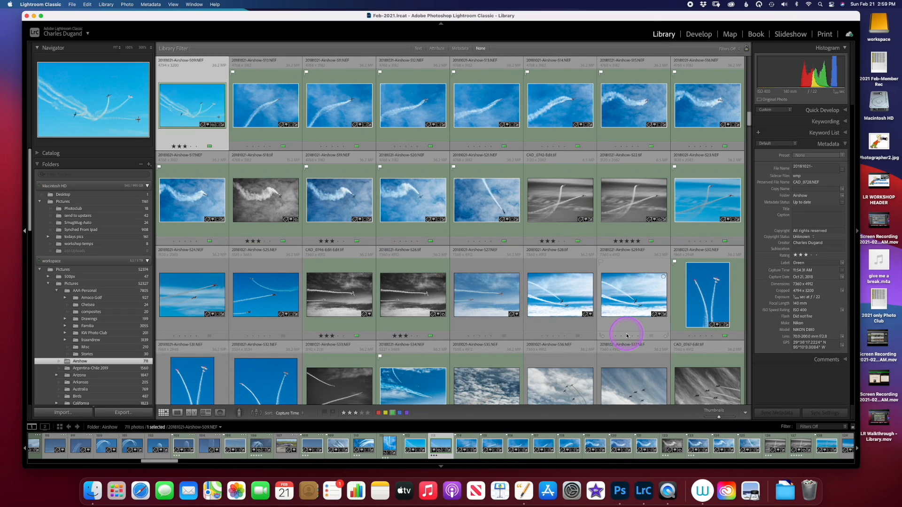
left_click(698, 323, "shift")
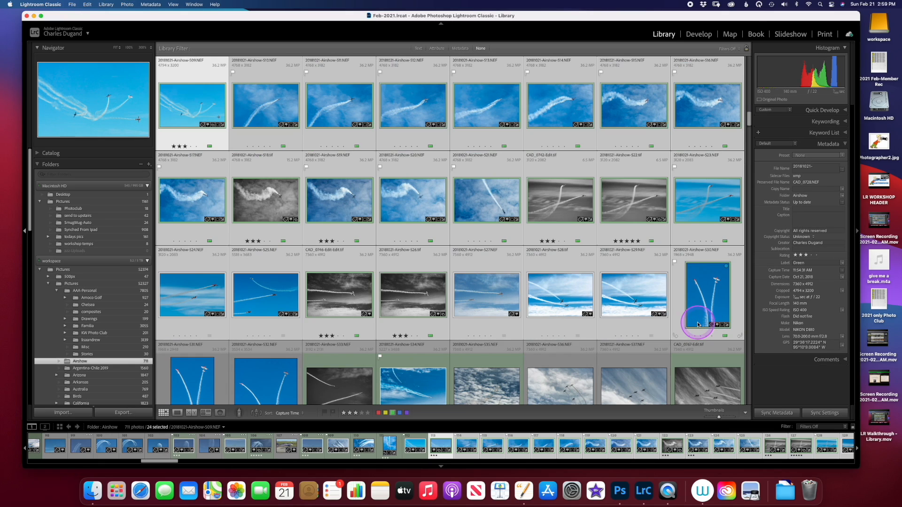
left_click(600, 301)
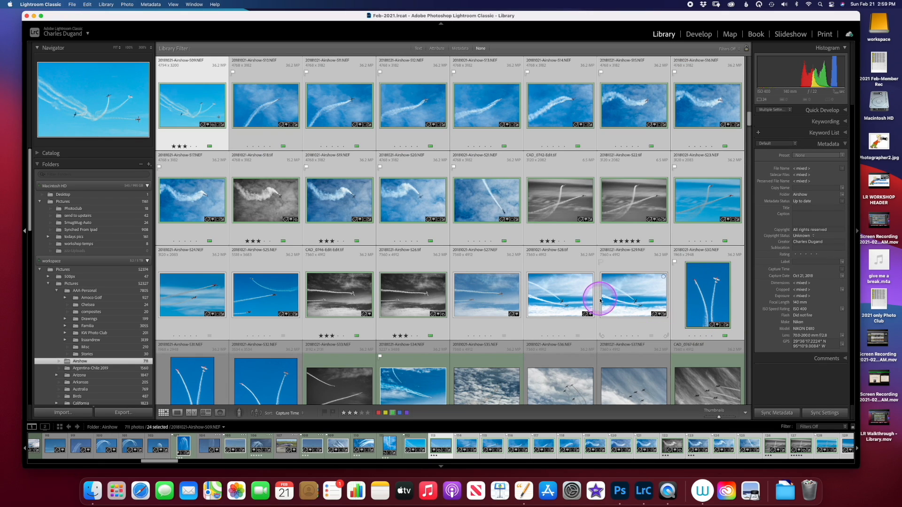
left_click(160, 6)
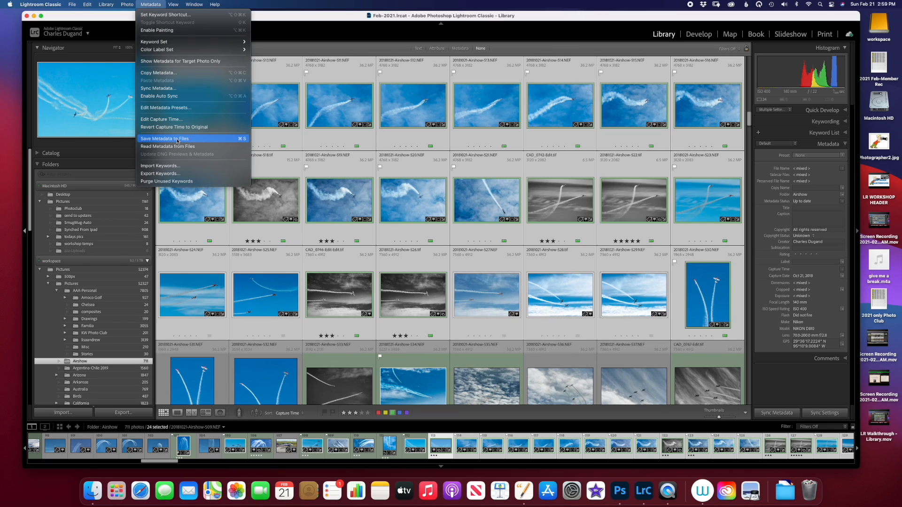
left_click(269, 14)
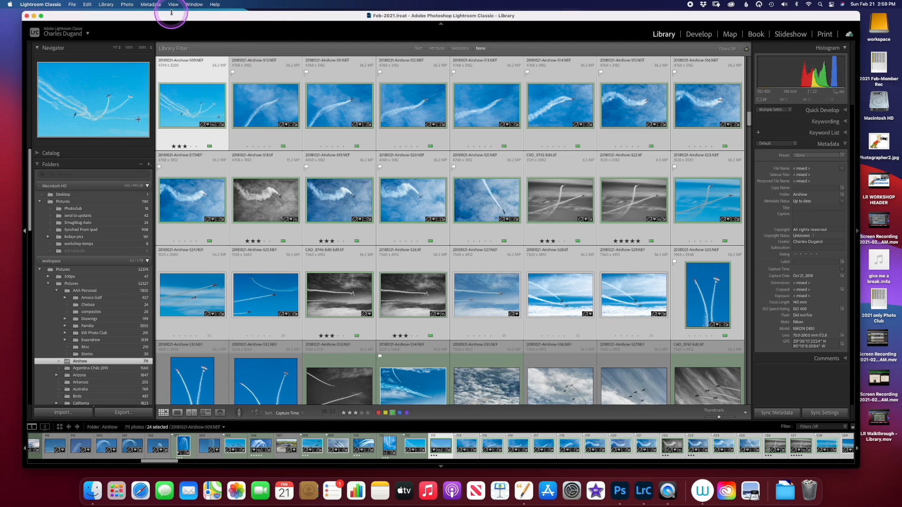
Review the General, External Editing and Performance preferences and close the Preferences dialog
left_click(53, 4)
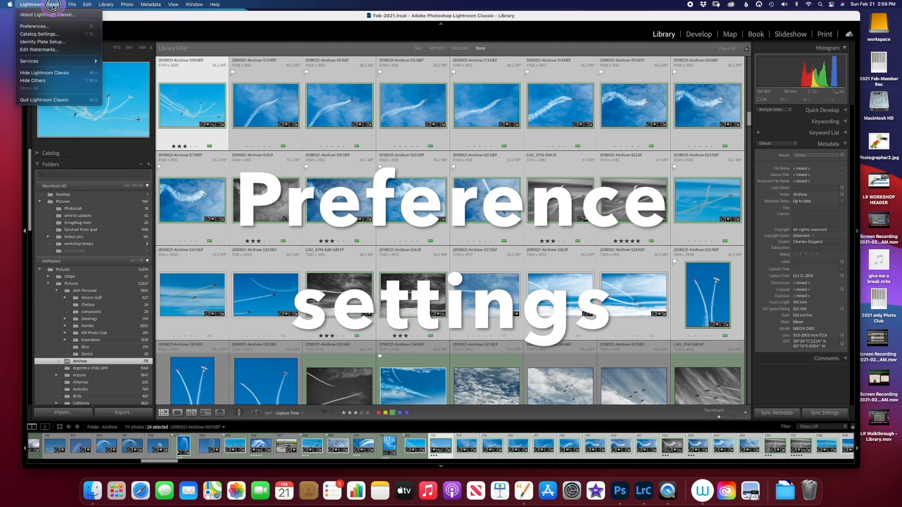
left_click(40, 28)
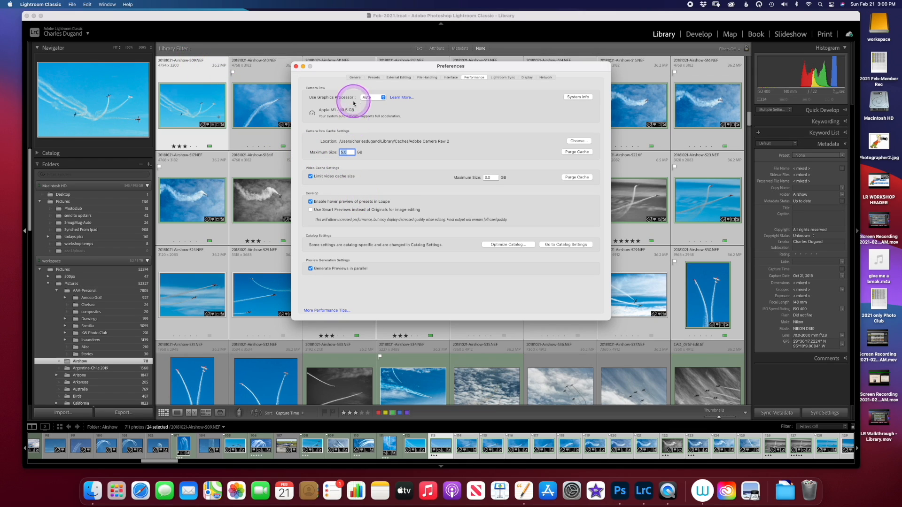
left_click(355, 78)
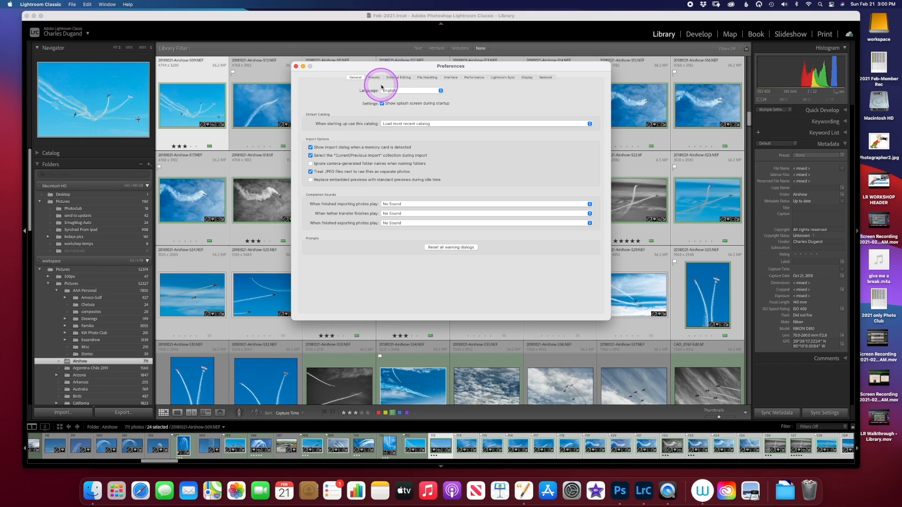
left_click(395, 78)
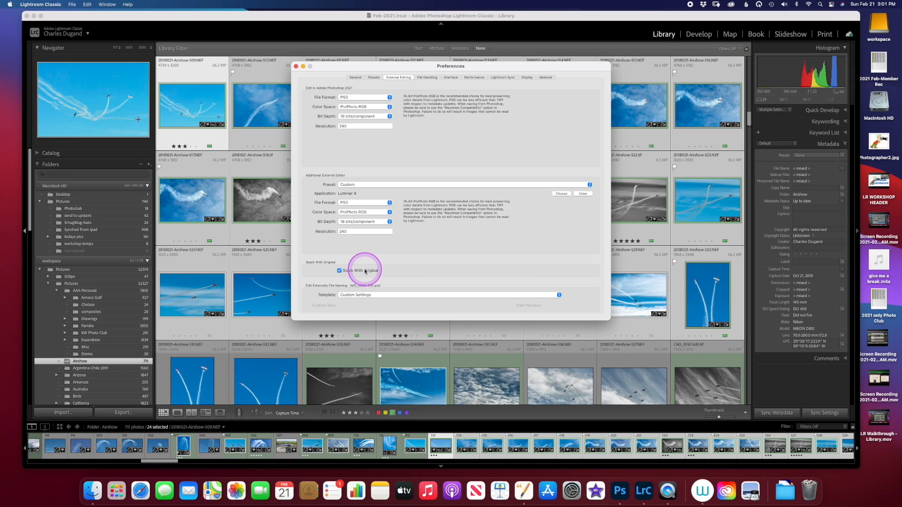
left_click(473, 78)
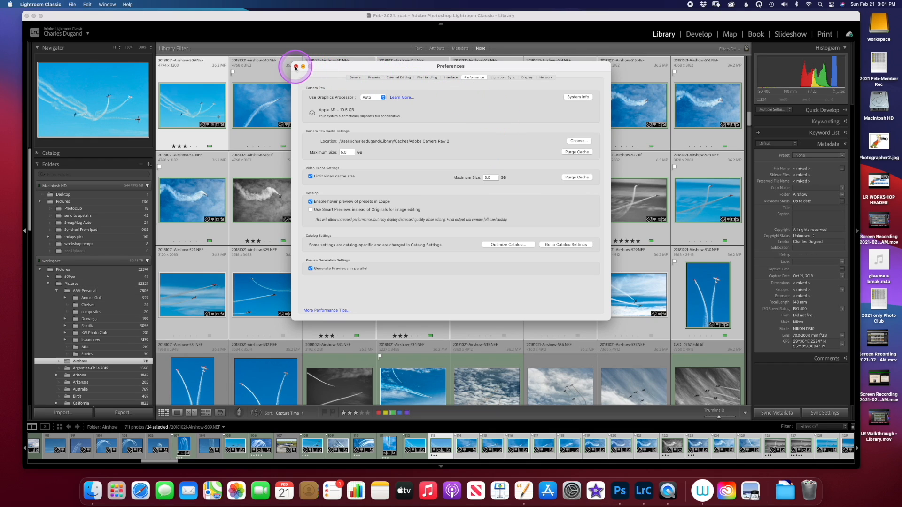
left_click(295, 67)
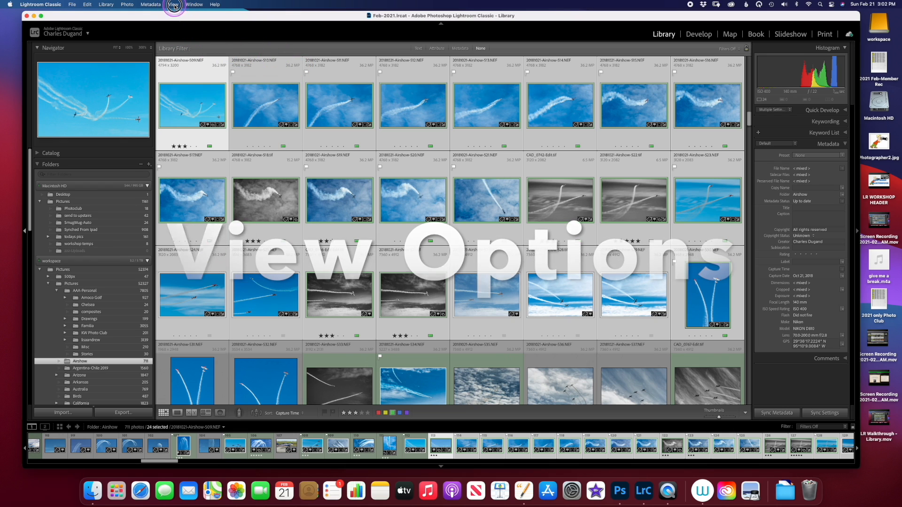
Open Library View Options beside the thumbnails, preview Compact Cells for the grid extras, and restore Expanded Cells
left_click(173, 5)
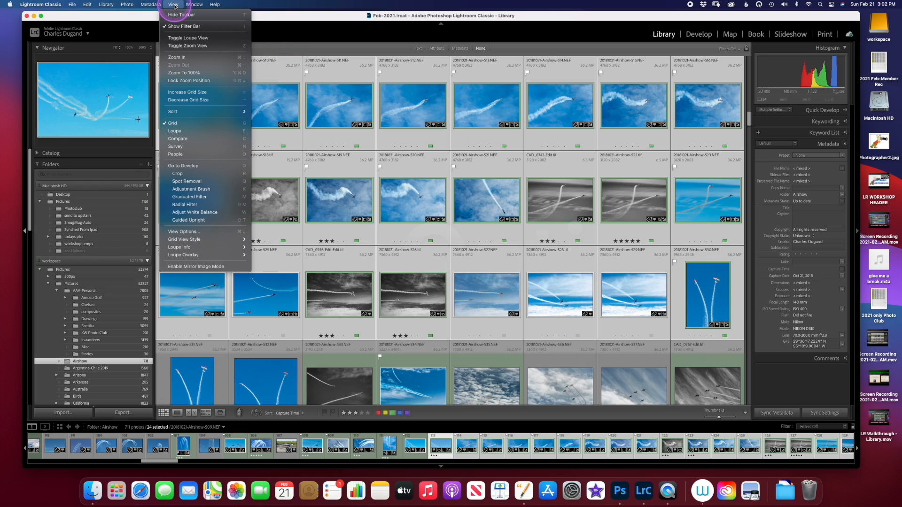
left_click(202, 232)
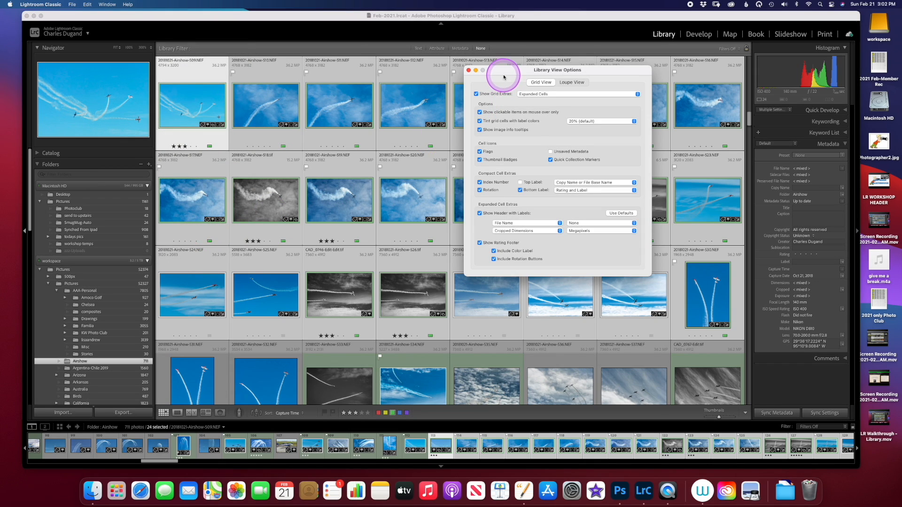
left_click_drag(507, 70, 609, 50)
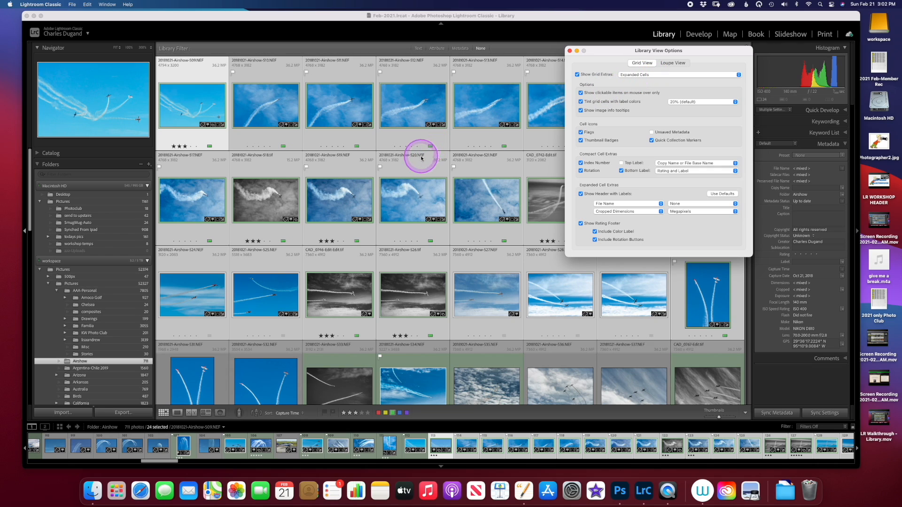
left_click(643, 75)
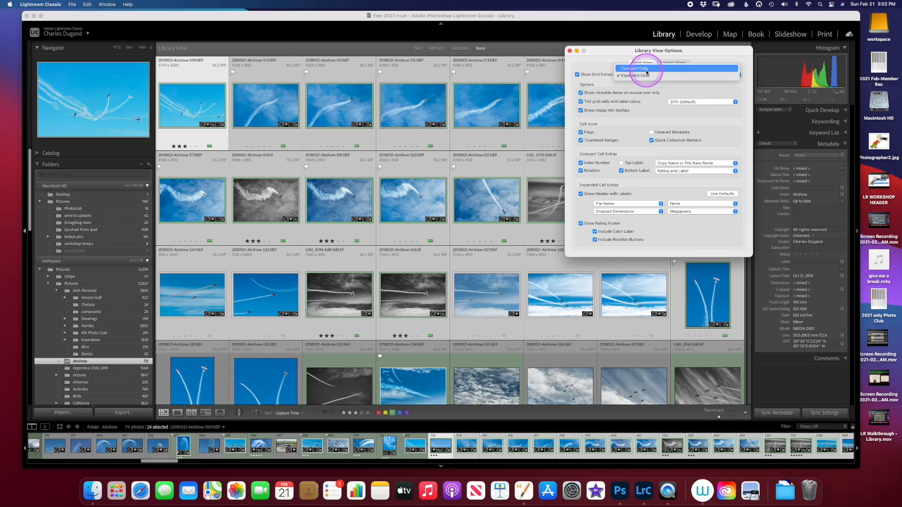
left_click(646, 69)
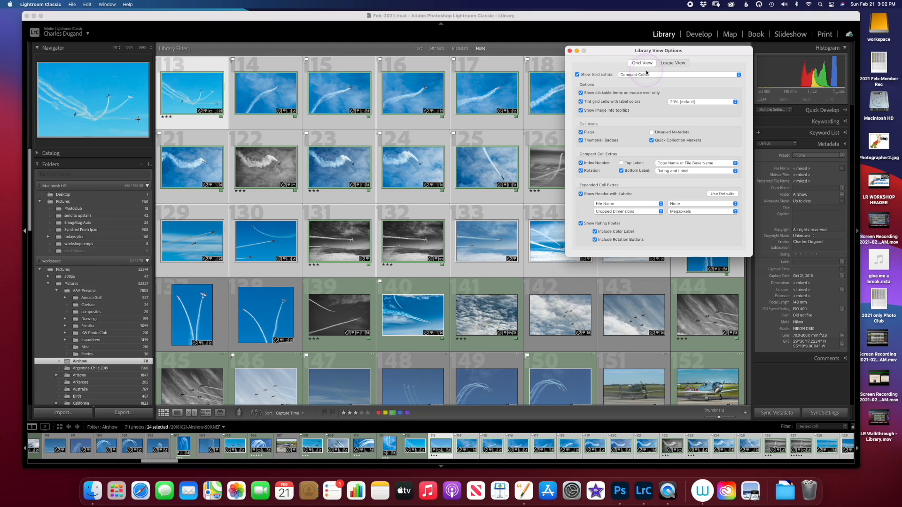
left_click(646, 74)
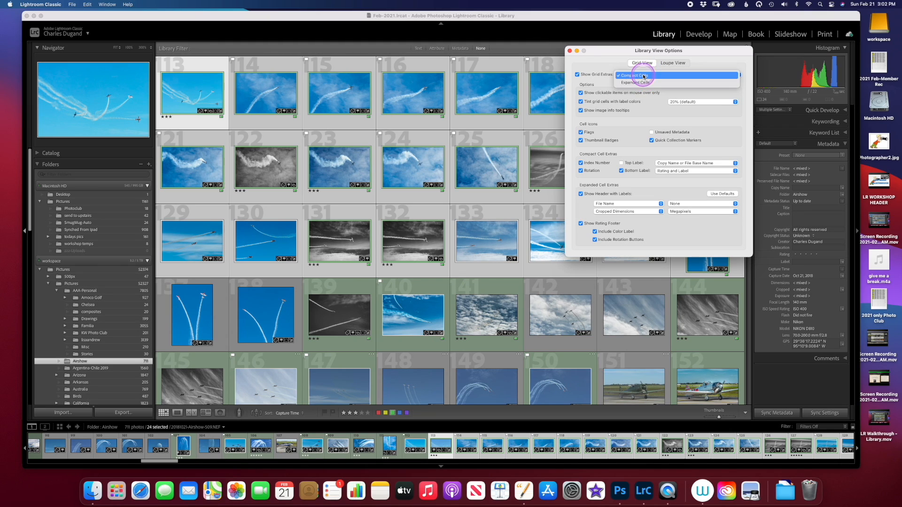
left_click(642, 84)
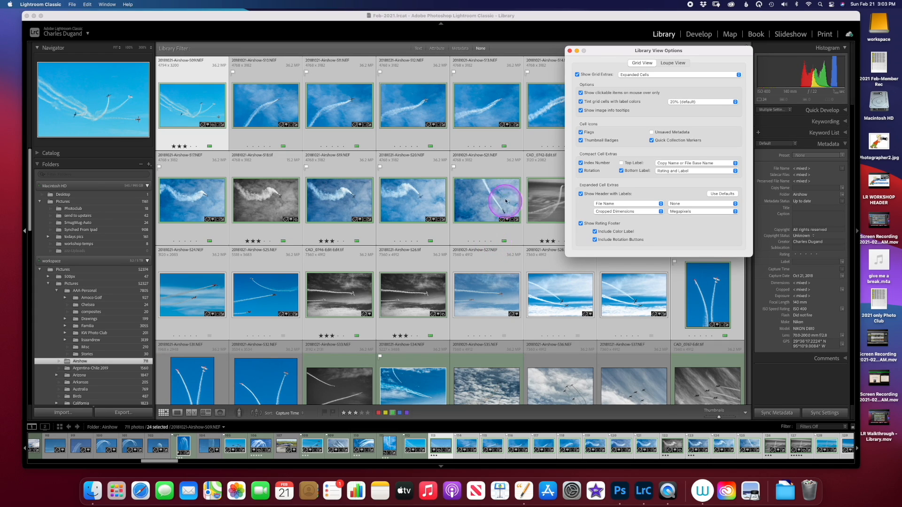
Review the Loupe View options, return to the Grid View options, and close Library View Options
left_click(671, 62)
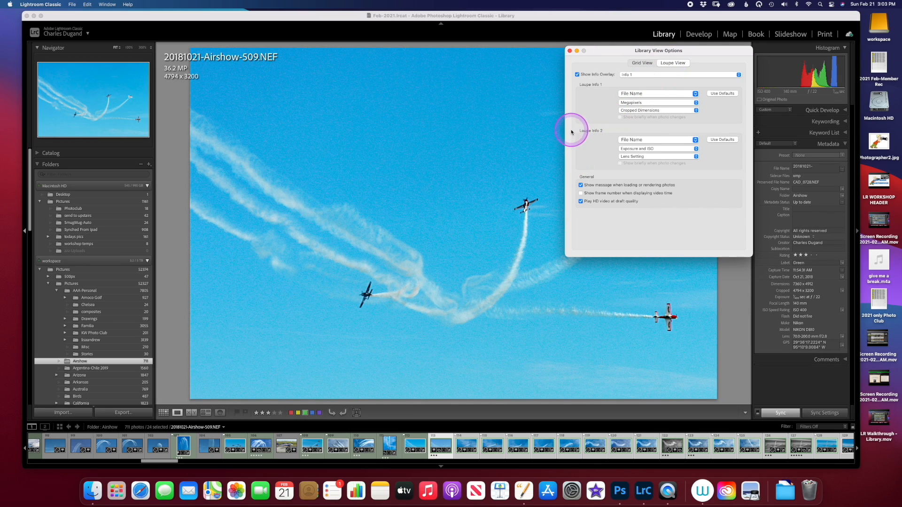
left_click(637, 65)
left_click(570, 50)
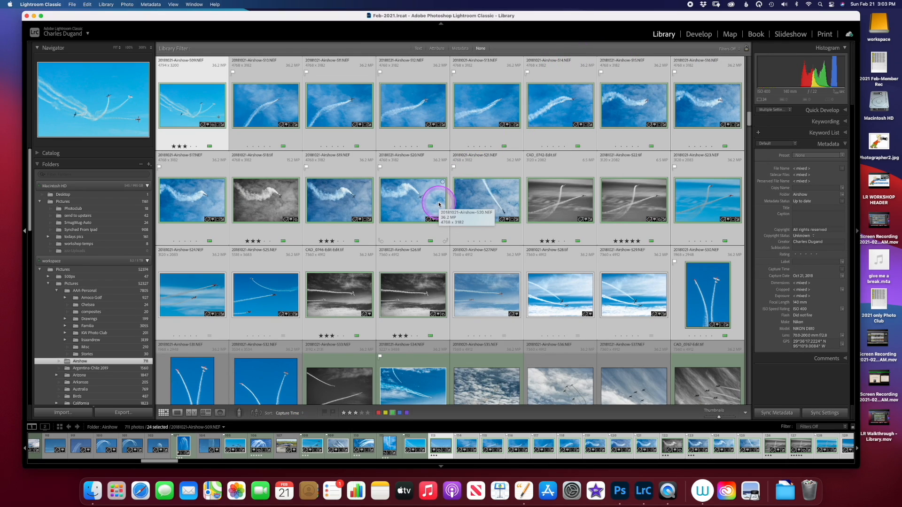
Show the active airshow photo in Loupe view, review its info overlay settings in View Options, and check the photo zoomed in
key("e")
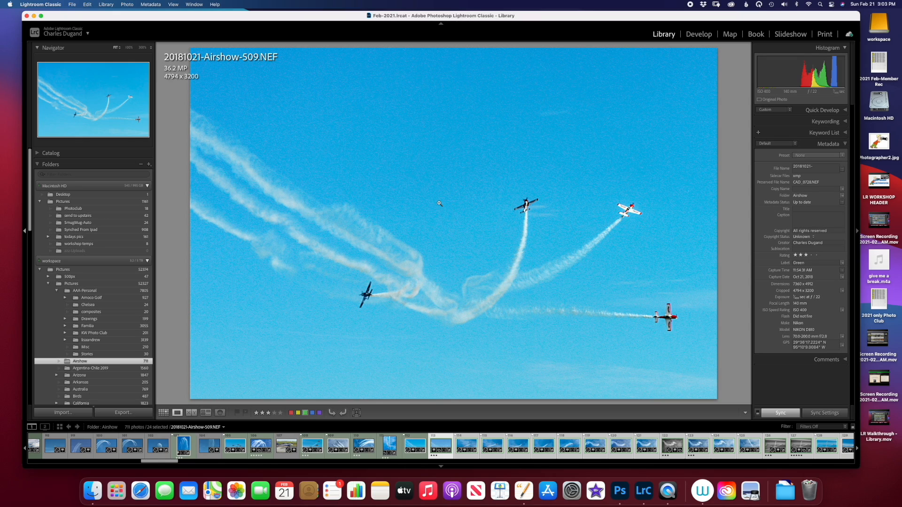
left_click(173, 5)
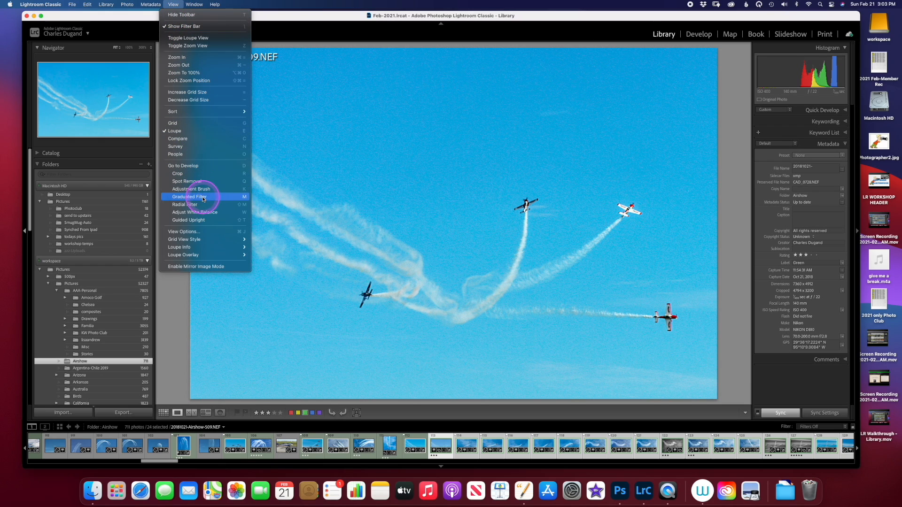
left_click(218, 232)
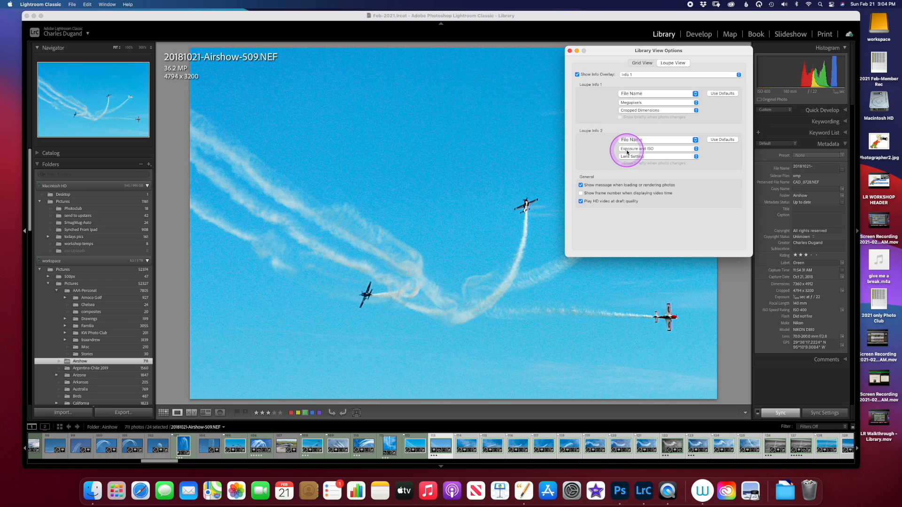
key("Escape")
left_click(500, 152)
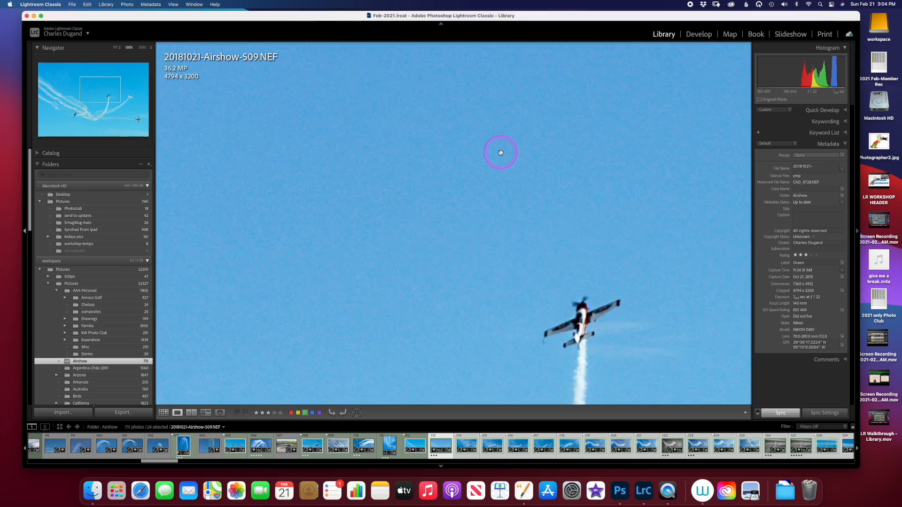
left_click(500, 152)
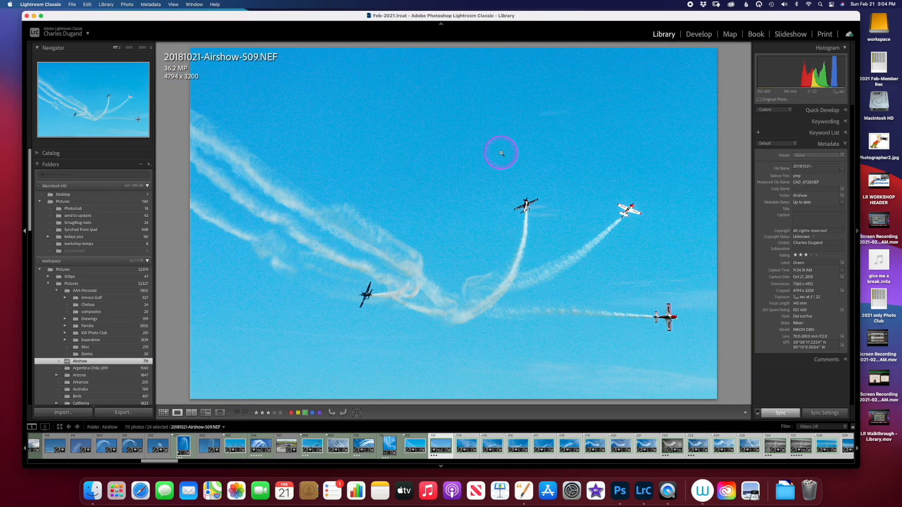
Cycle the loupe info overlay to file name, exposure and ISO, and lens setting, and toggle to the grid and back to Loupe view
key("i")
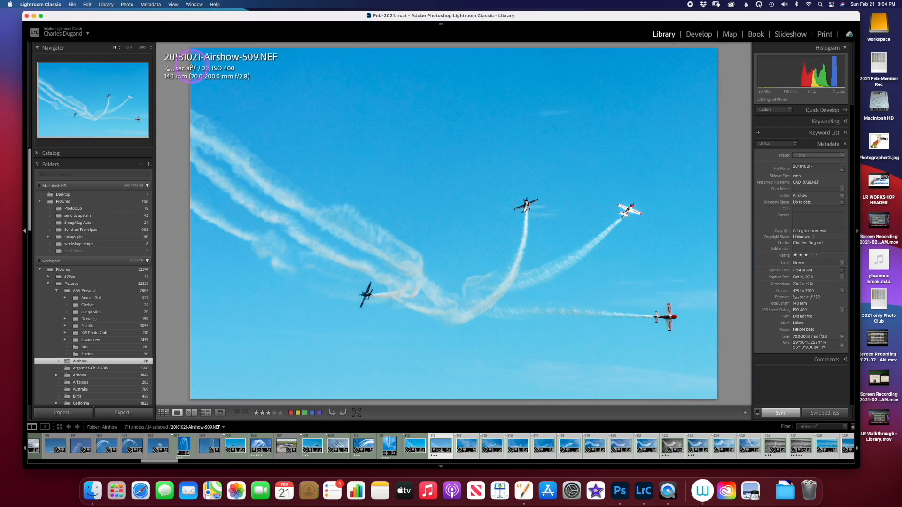
key("i")
key("i")
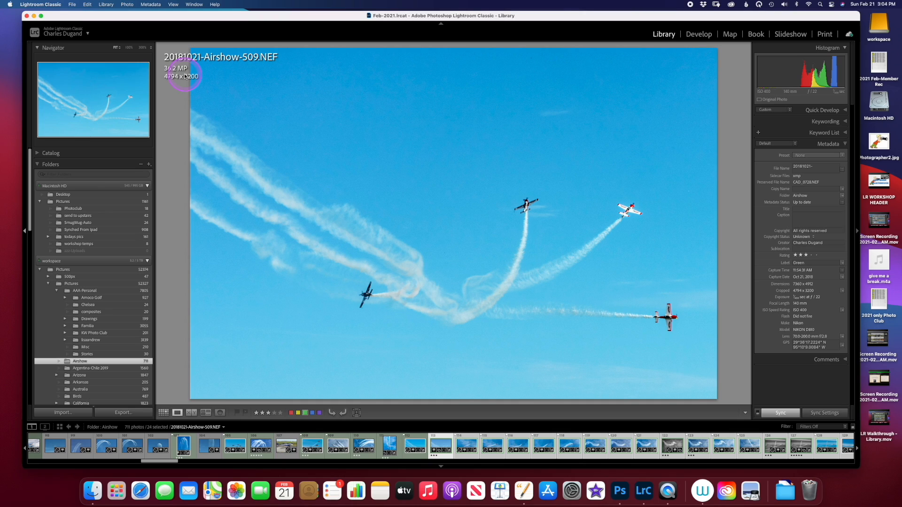
key("i")
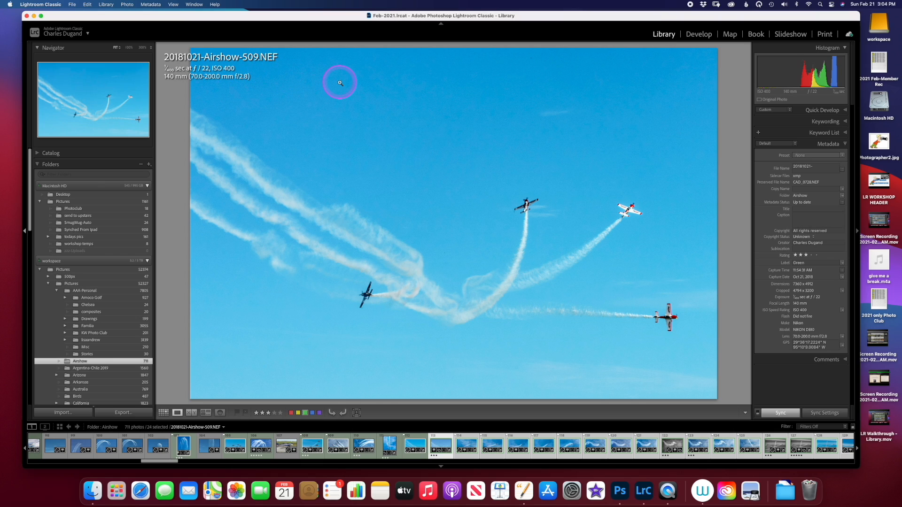
key("g")
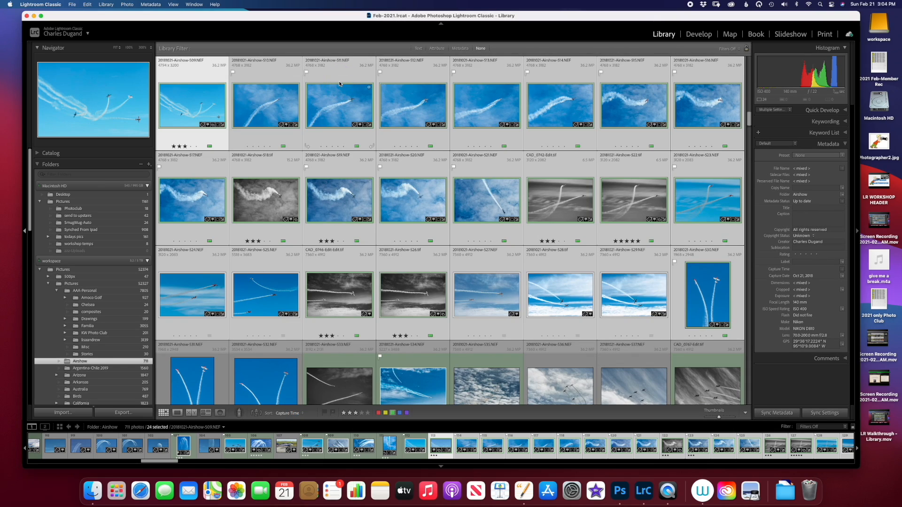
key("e")
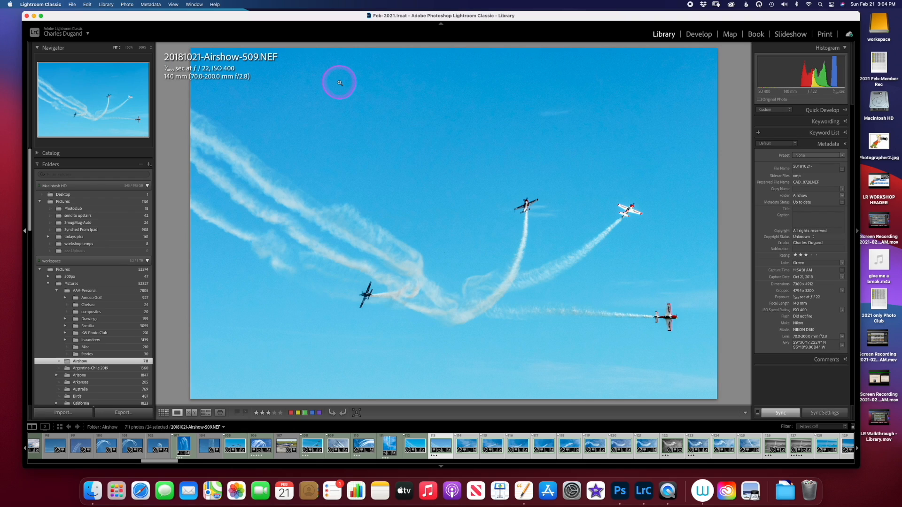
Cycle the loupe info overlay through its display states and return to the grid of airshow photos
key("i")
key("i")
key("i")
double_click(338, 83)
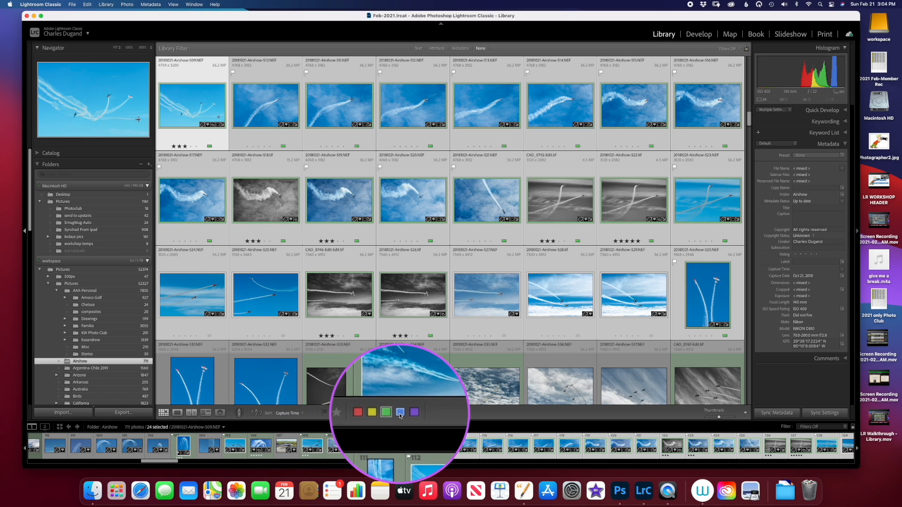
Make the blue-sky photo in the third grid row active and review which controls the grid toolbar can show
left_click(483, 303)
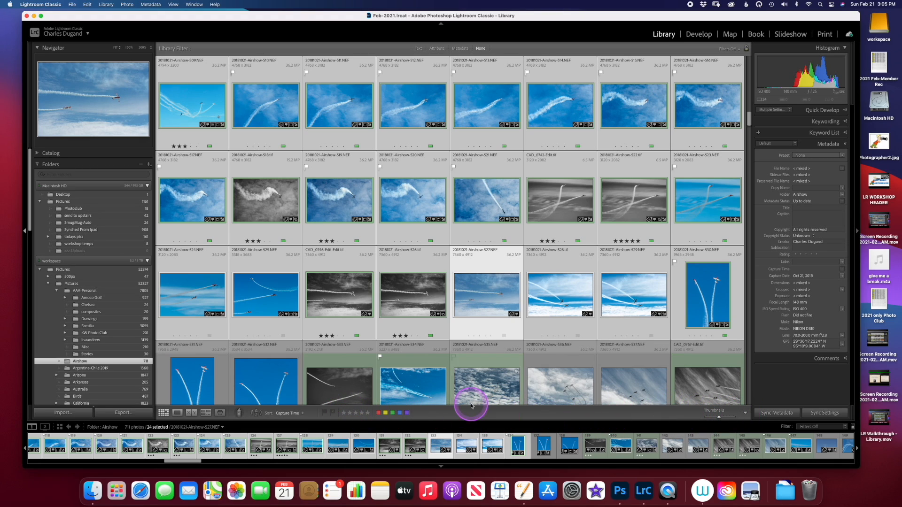
left_click(745, 412)
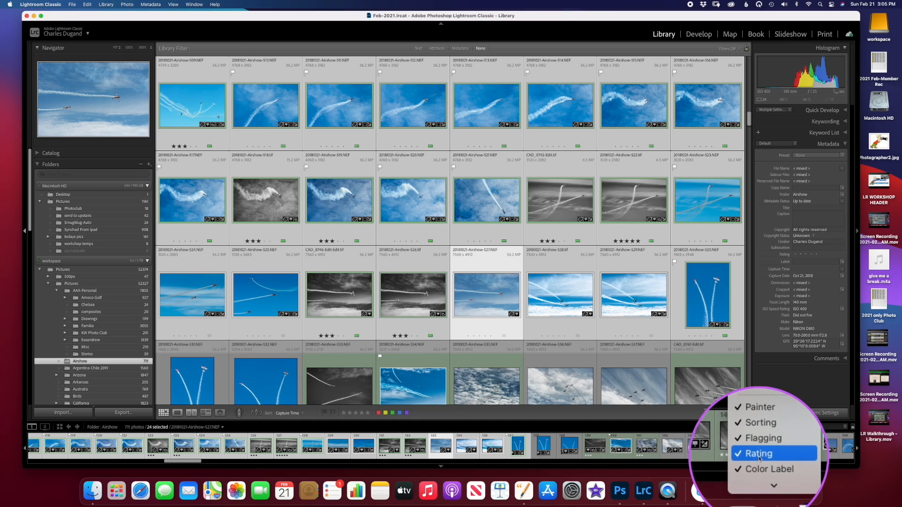
scroll(759, 458, "down", 2)
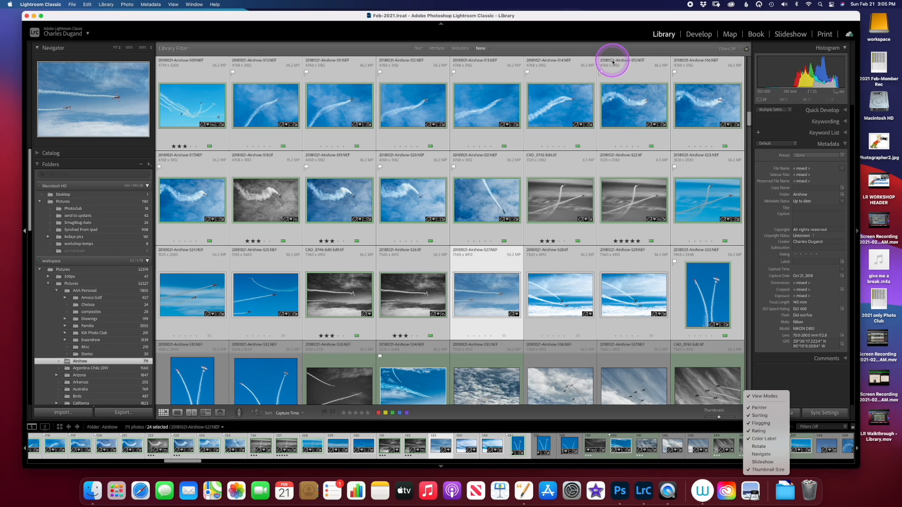
left_click(604, 38)
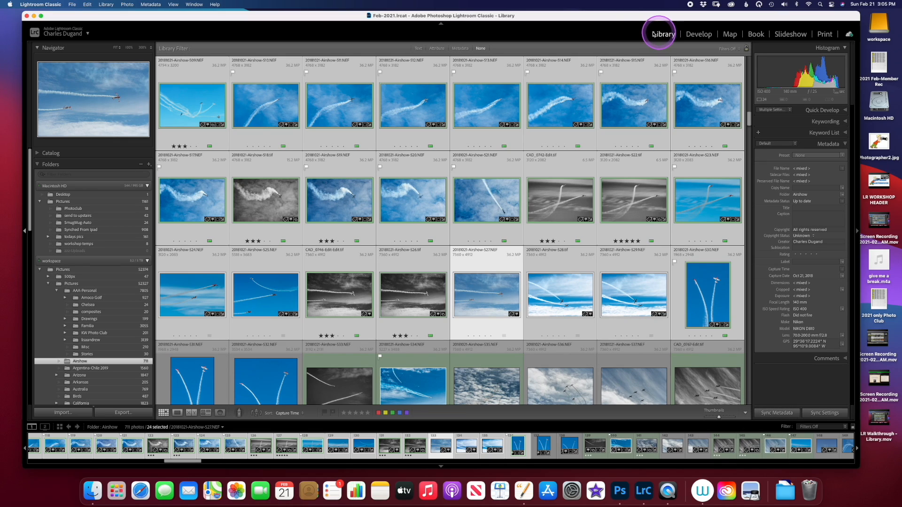
Show the Web module in the module picker and hide it again
right_click(585, 35)
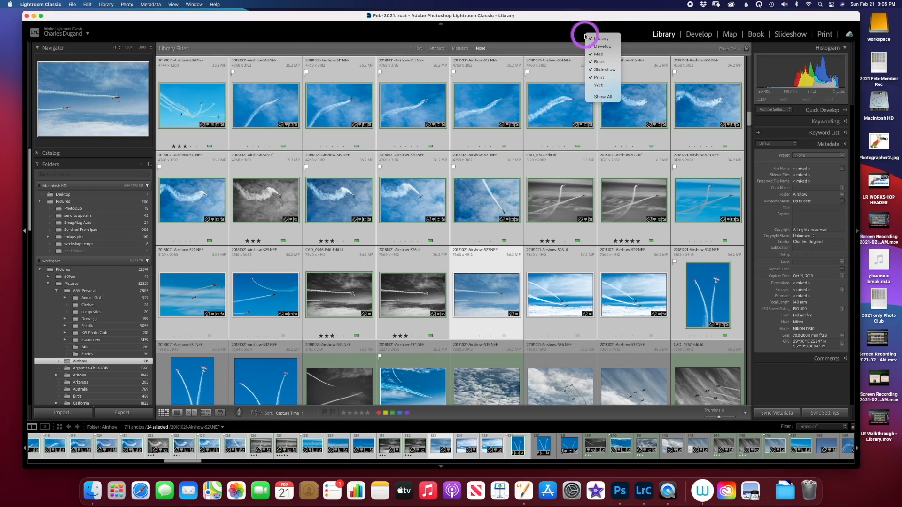
left_click(599, 86)
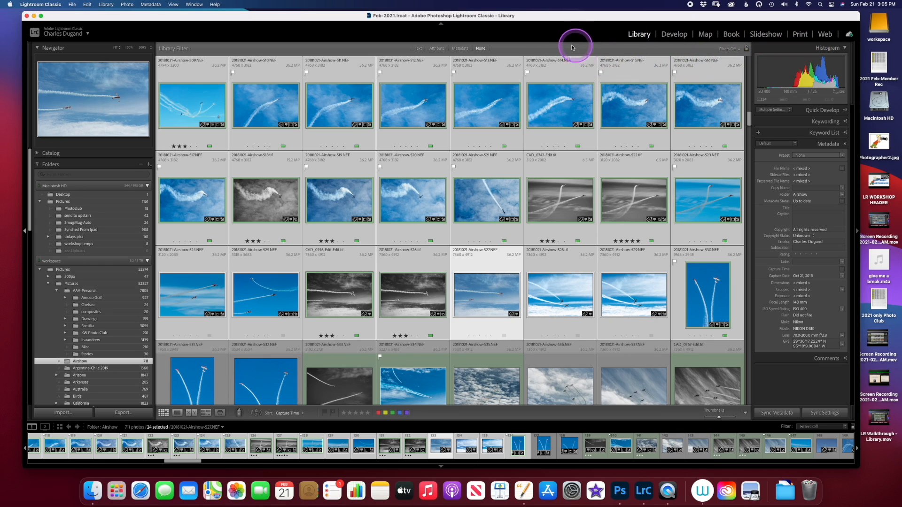
right_click(553, 34)
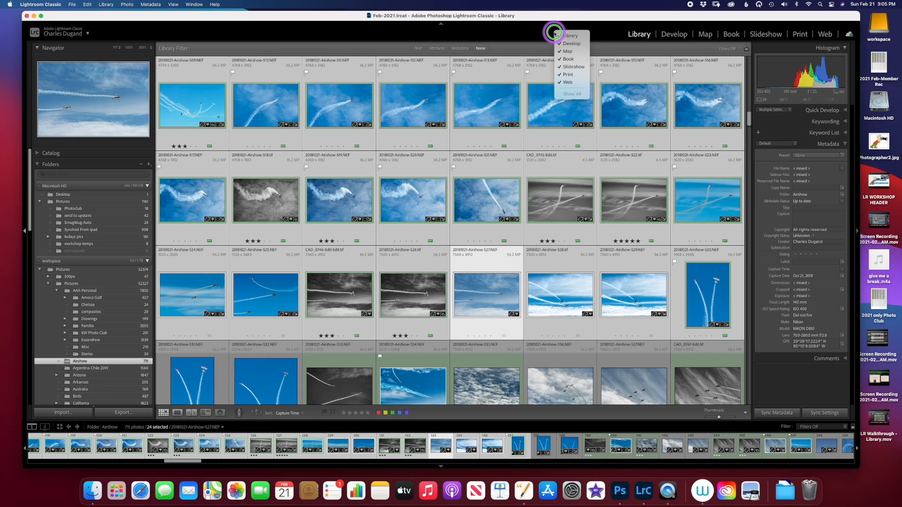
left_click(569, 85)
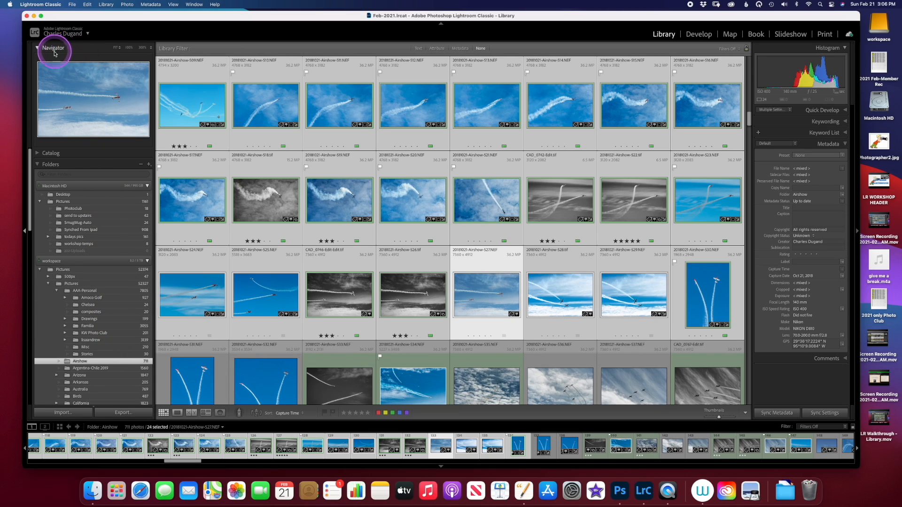
Collapse and re-expand the Navigator, and make the black-and-white smoke trail photo in the second row active
left_click(40, 49)
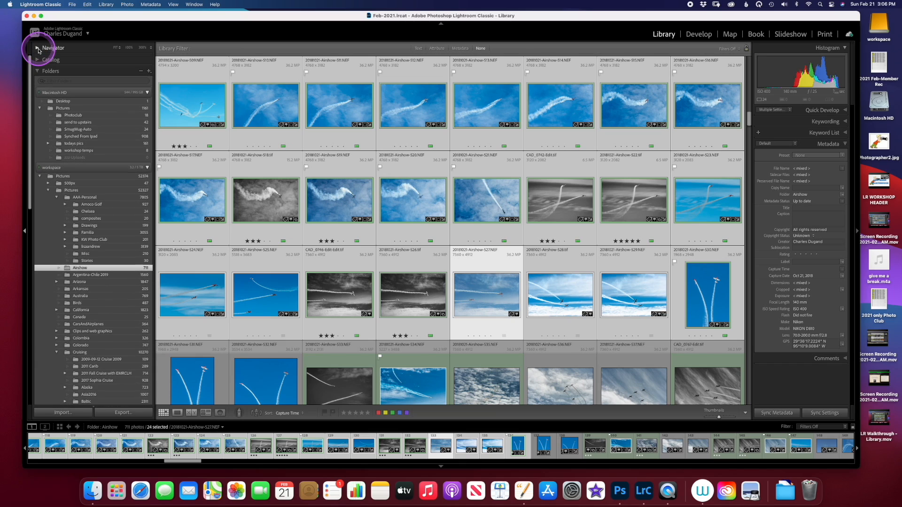
left_click(38, 49)
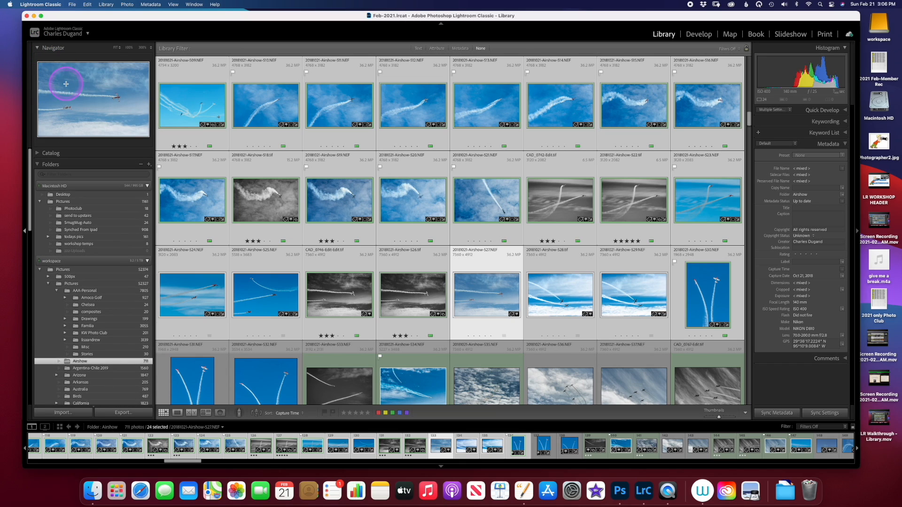
left_click(250, 193)
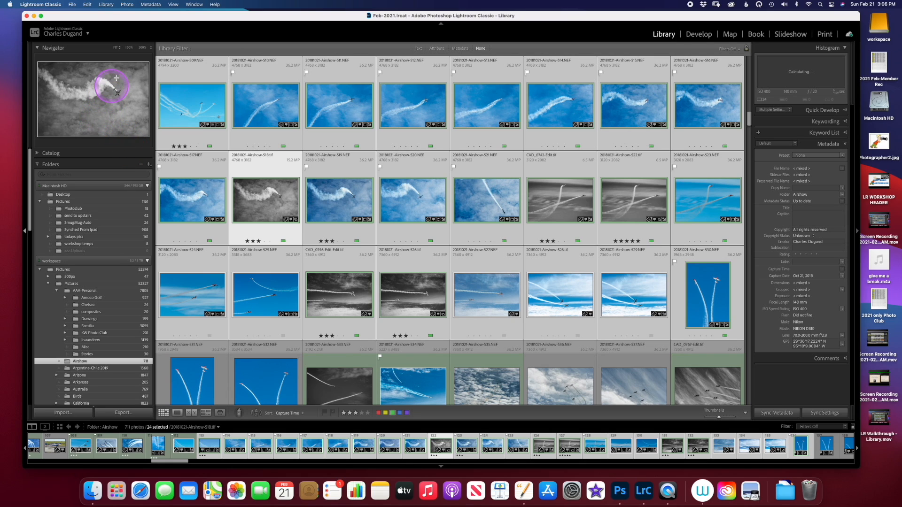
Preview the black-and-white photo at 300%, 100% and Fit, return to 100%, and move the Navigator frame up over the smoke trail
left_click(141, 49)
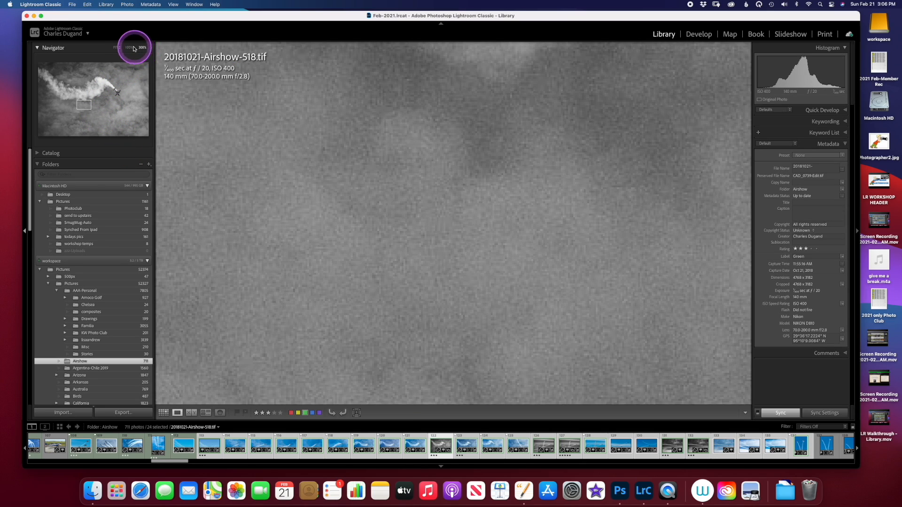
left_click(128, 49)
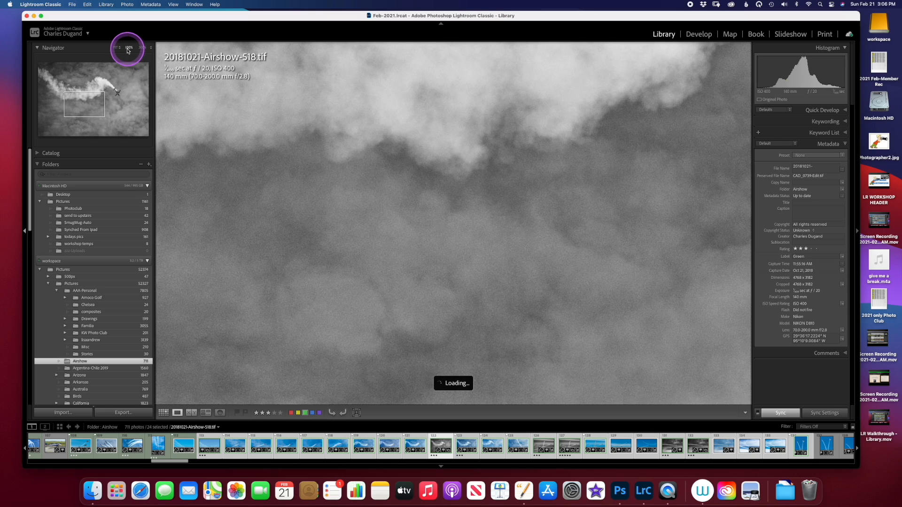
left_click(114, 48)
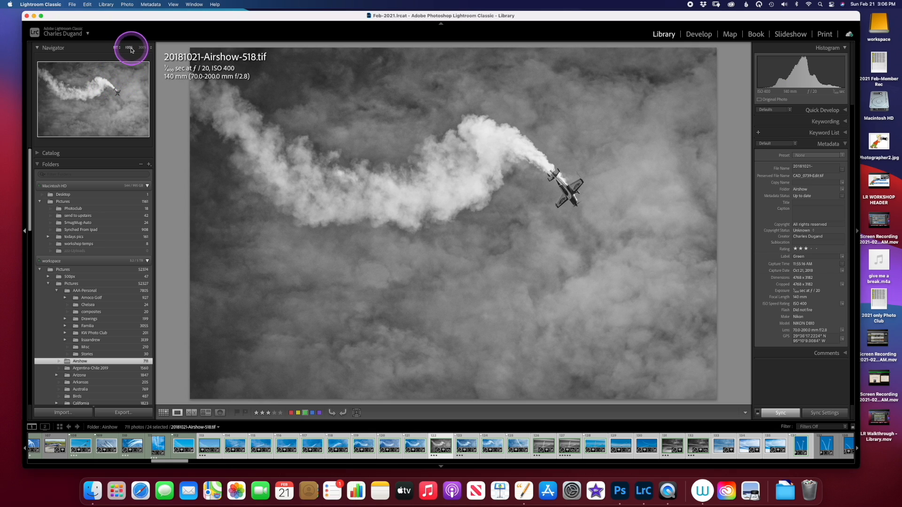
left_click(130, 48)
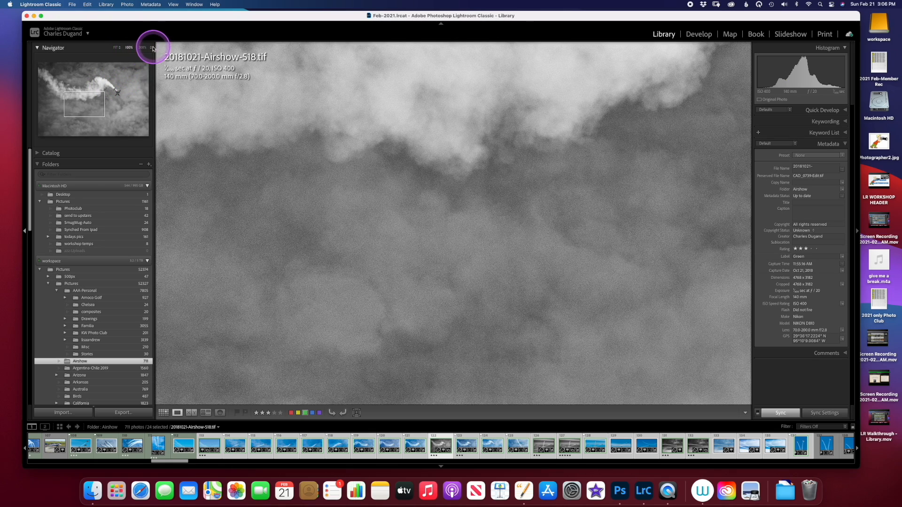
left_click(97, 100)
left_click_drag(97, 100, 73, 85)
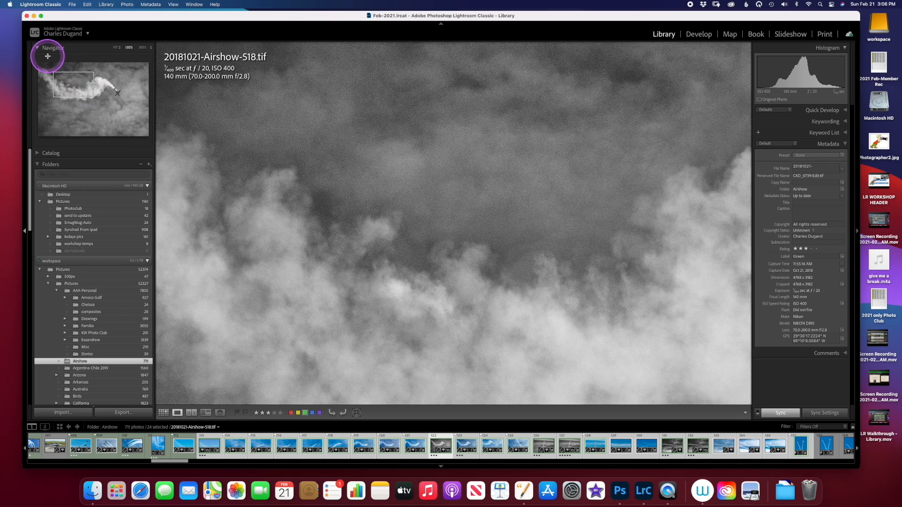
Expand the Catalog section and turn off Solo Mode for its panel group
left_click(40, 153)
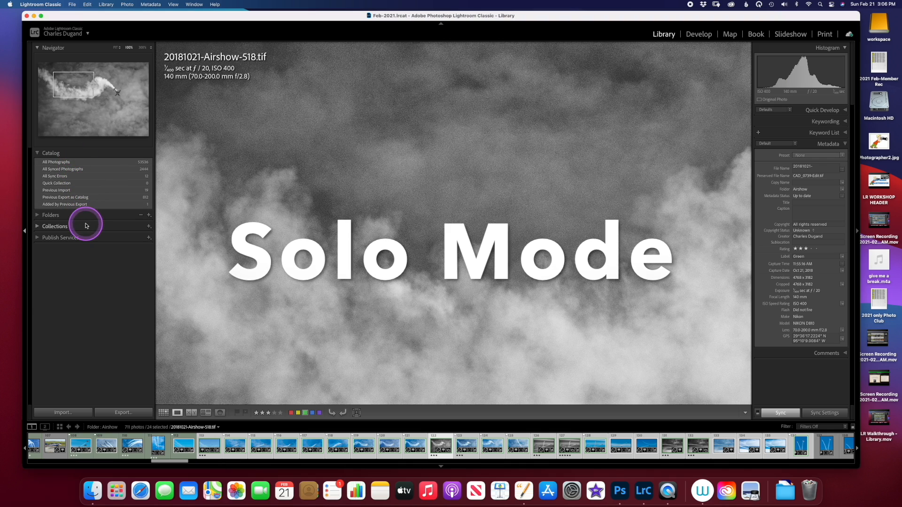
right_click(99, 157)
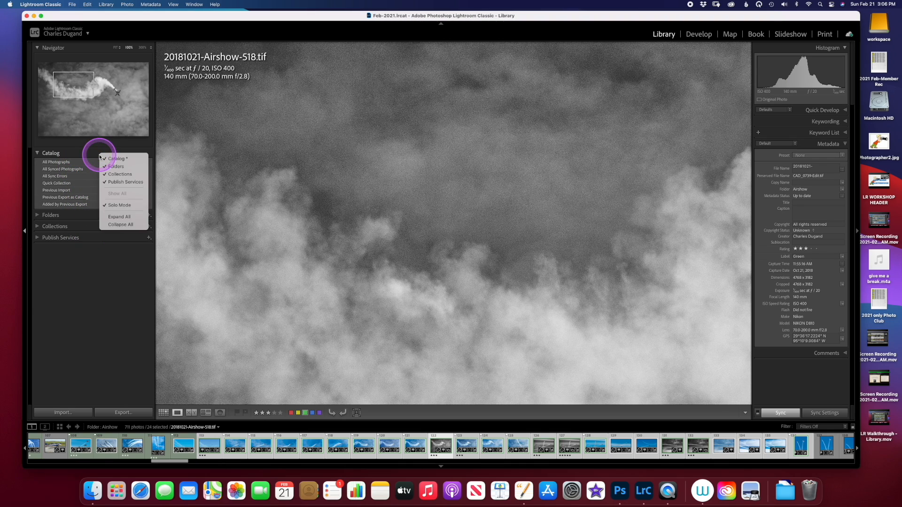
left_click(114, 208)
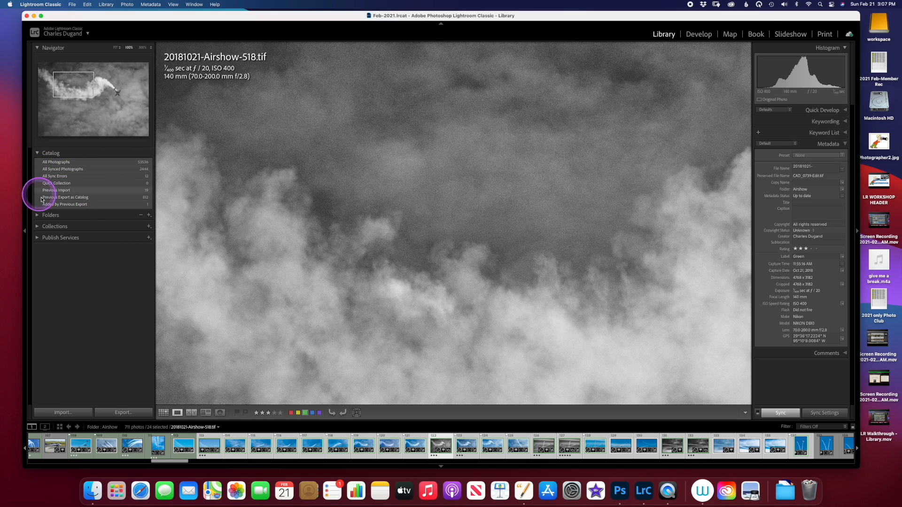
Expand Folders and Collections while Catalog stays open, and look through the long folder list
left_click(39, 215)
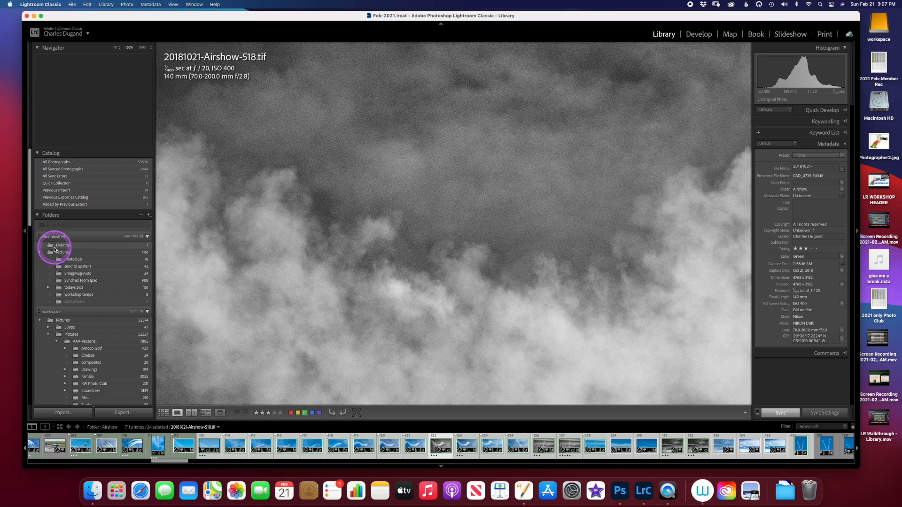
scroll(55, 250, "down", 15)
scroll(54, 244, "down", 8)
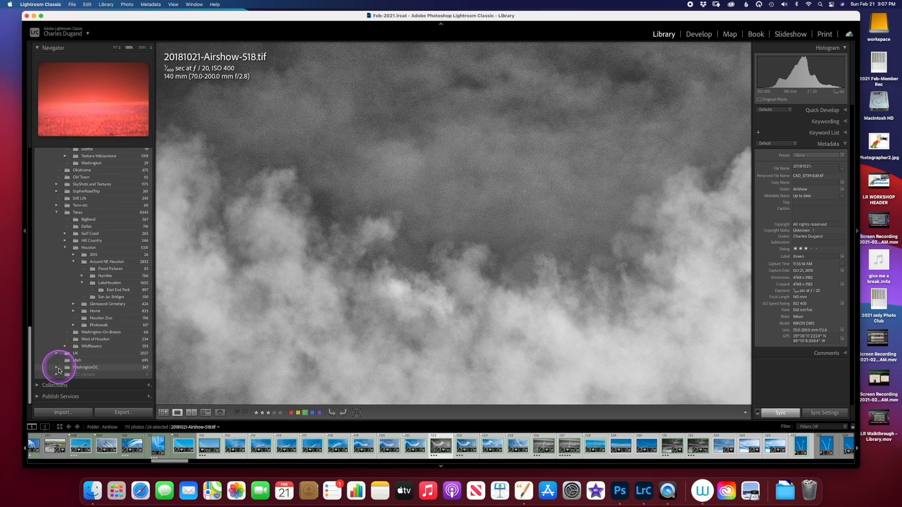
left_click(42, 384)
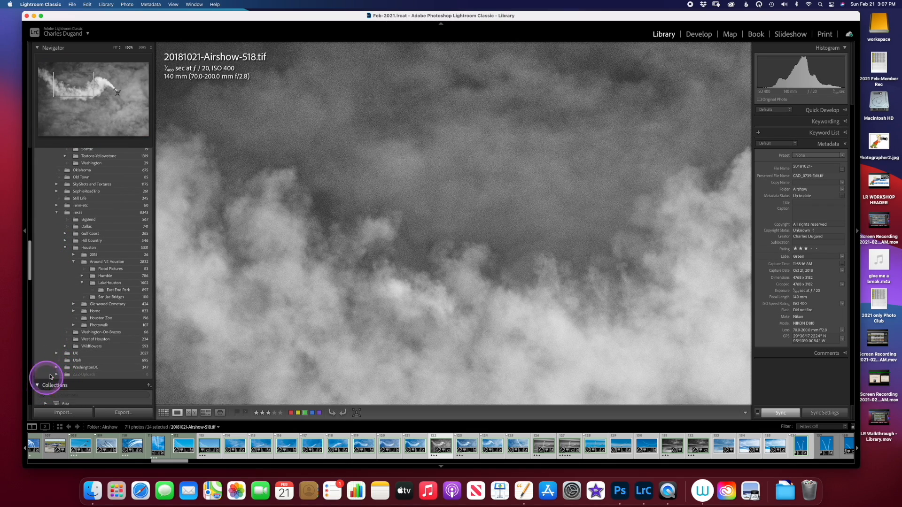
scroll(50, 376, "up", 20)
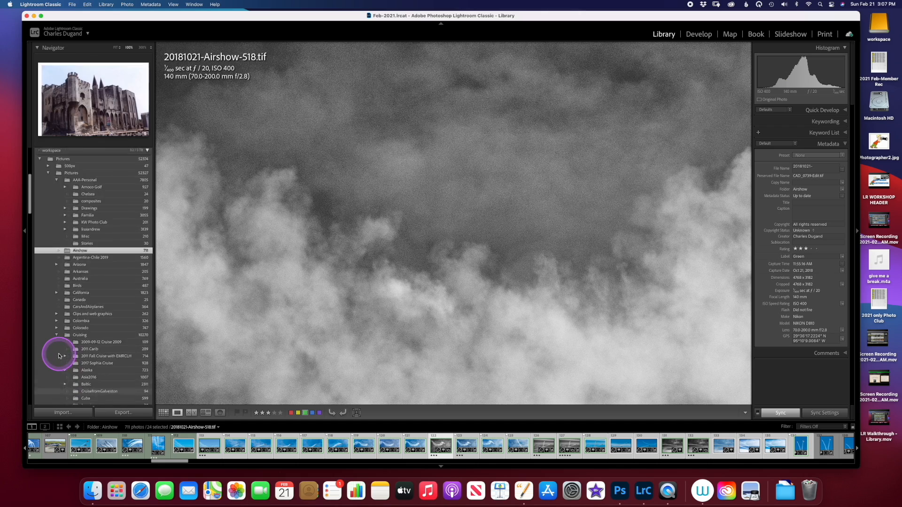
scroll(99, 219, "up", 5)
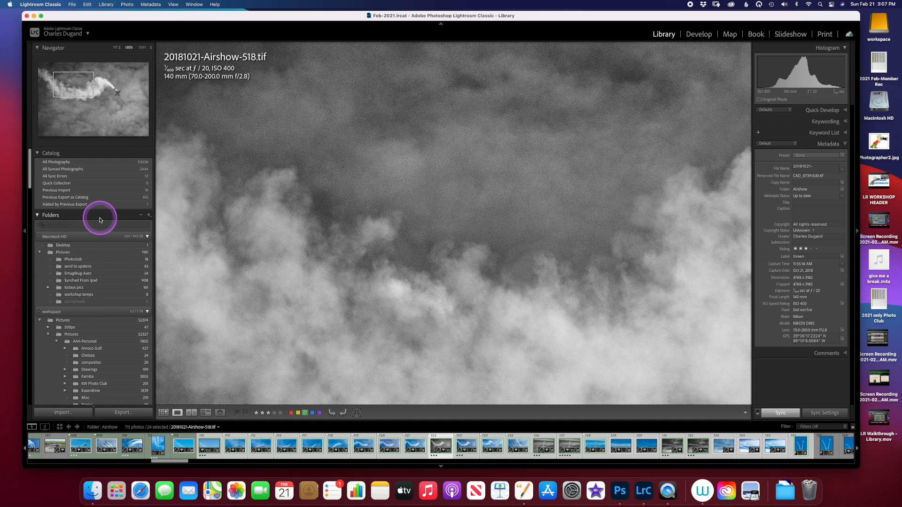
Turn Solo Mode on for the panel group containing Folders, and expand the Catalog section
right_click(99, 219)
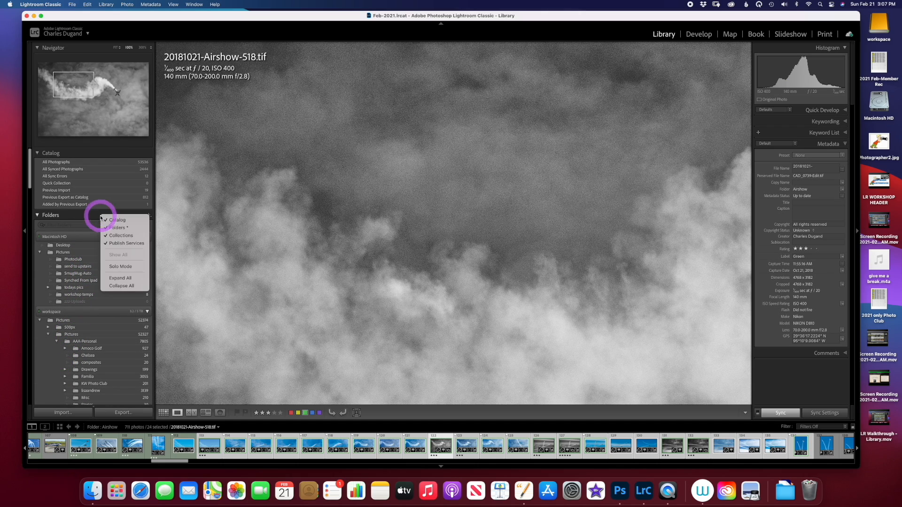
left_click(120, 267)
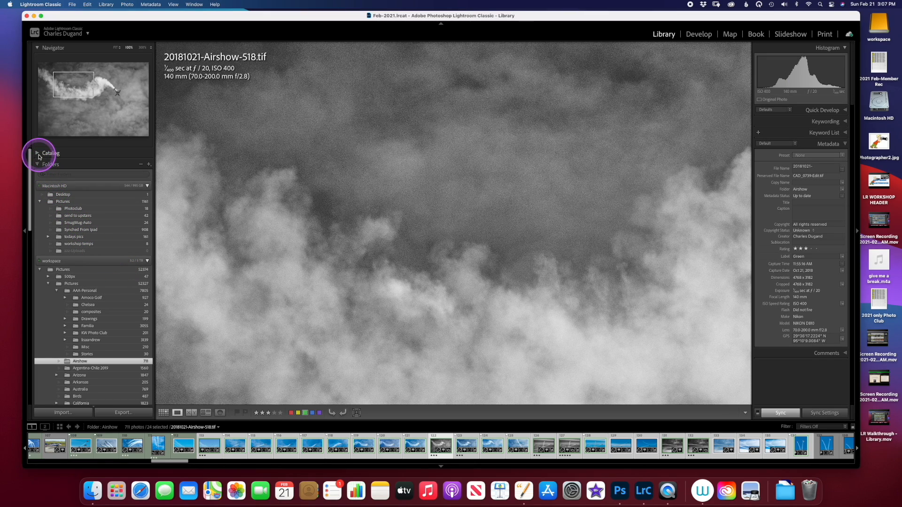
left_click(39, 154)
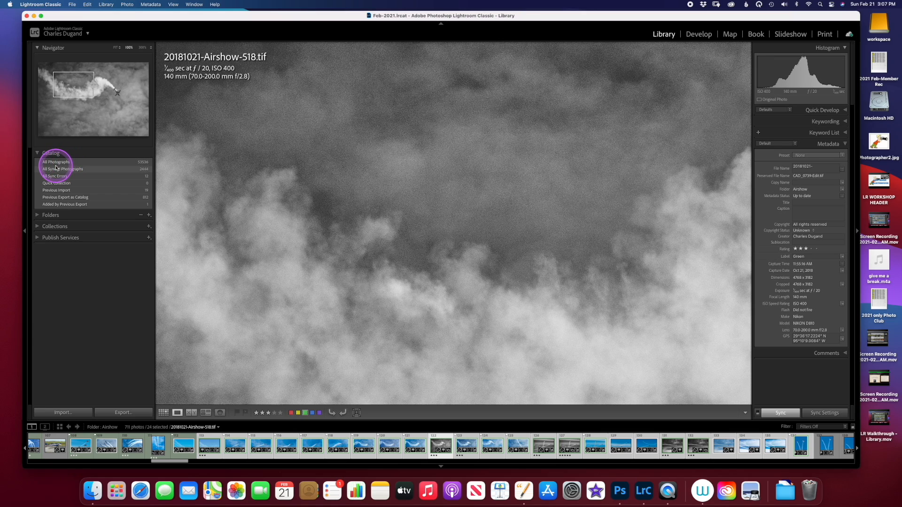
Browse All Photographs, All Synced Photographs, All Sync Errors, Quick Collection, Previous Import and Previous Export as Catalog, and collapse the Catalog section
left_click(60, 162)
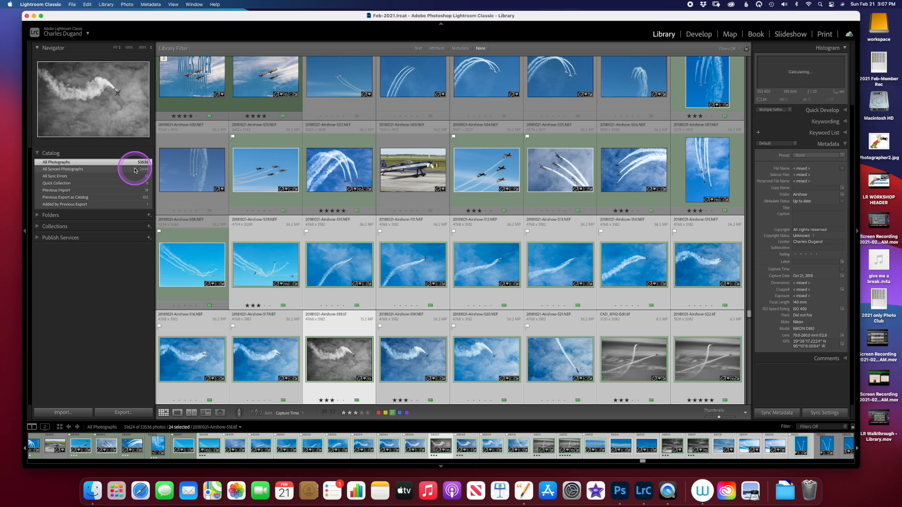
left_click(107, 171)
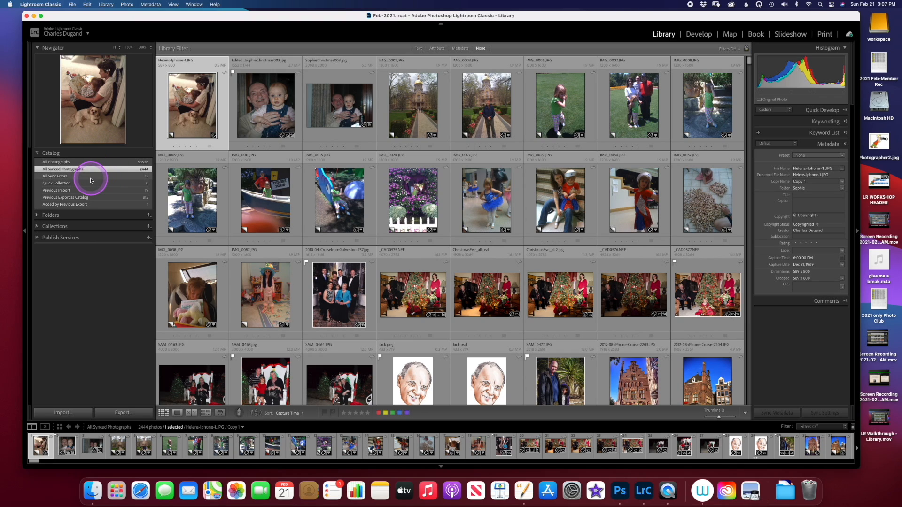
left_click(91, 178)
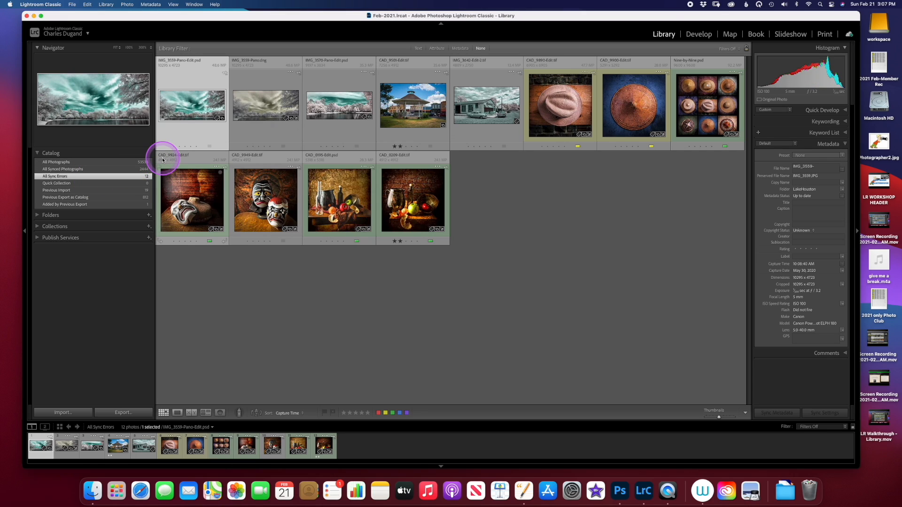
left_click(83, 184)
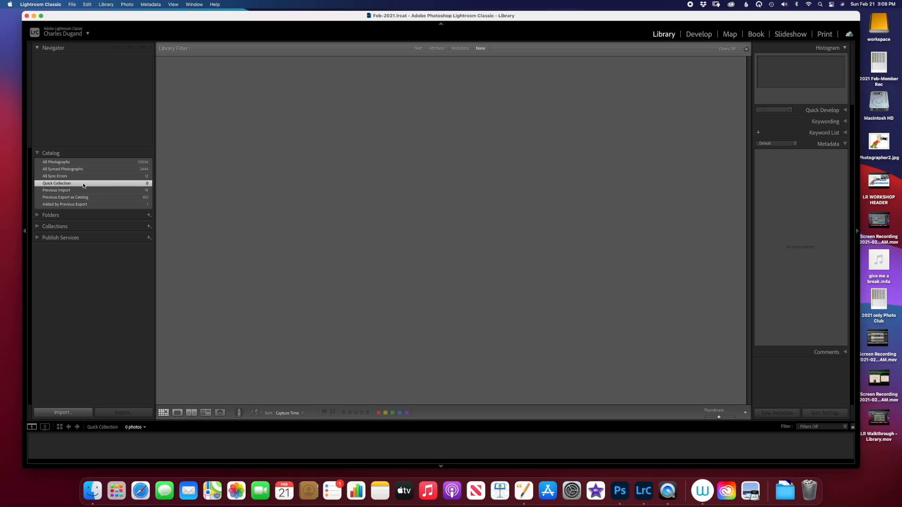
left_click(84, 192)
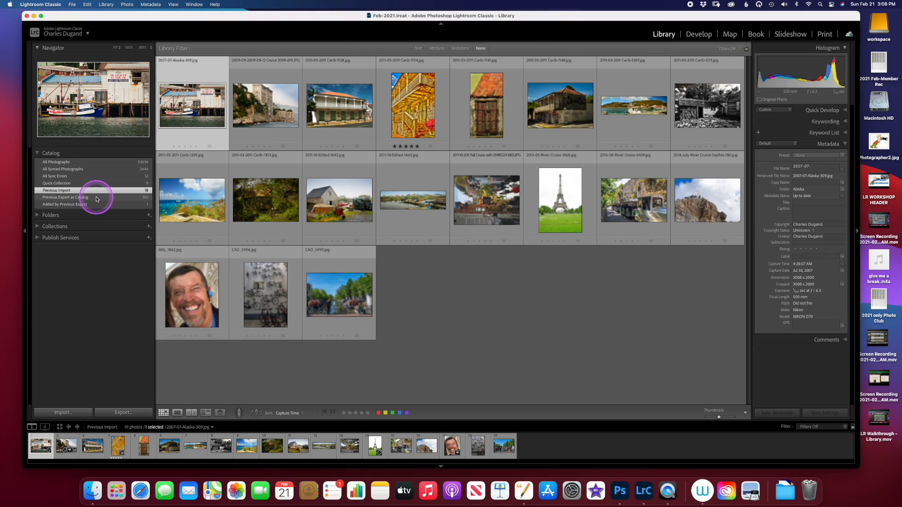
left_click(97, 198)
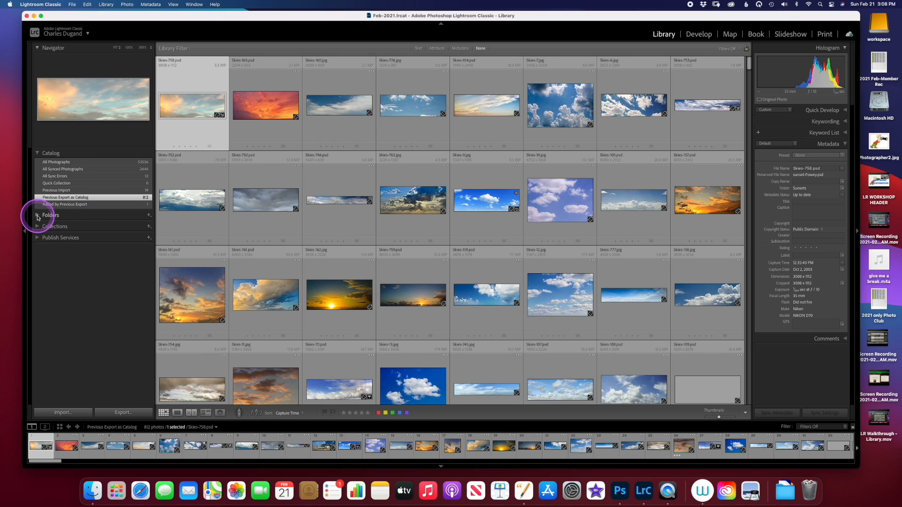
left_click(38, 153)
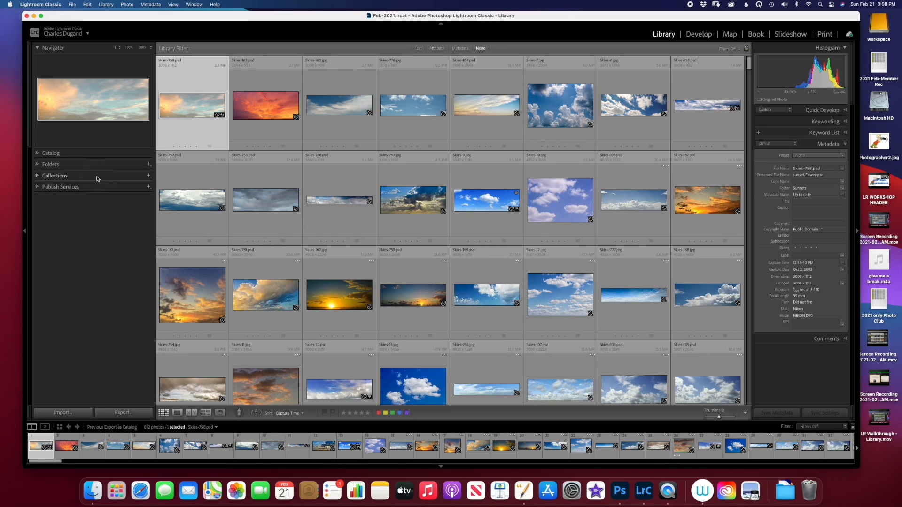
Expand the Folders section, turn off showing photos in subfolders, and look through the folder list
left_click(97, 178)
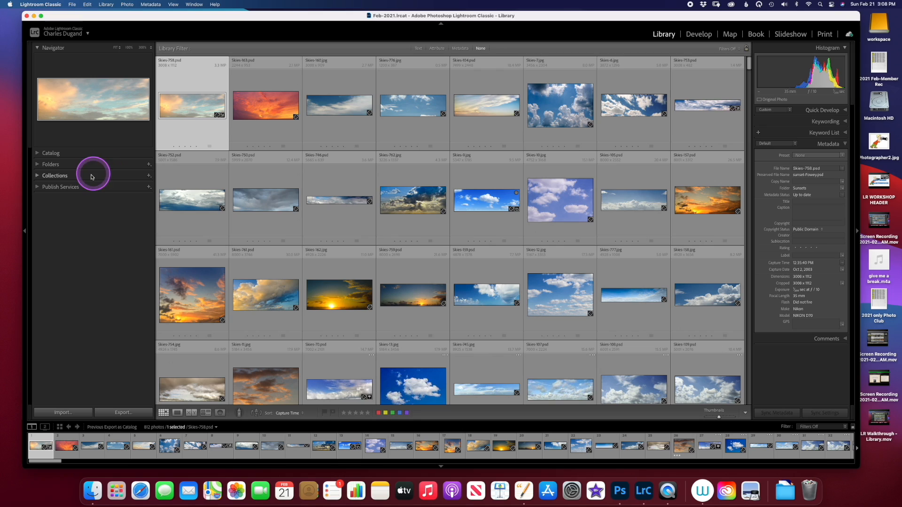
left_click(38, 165)
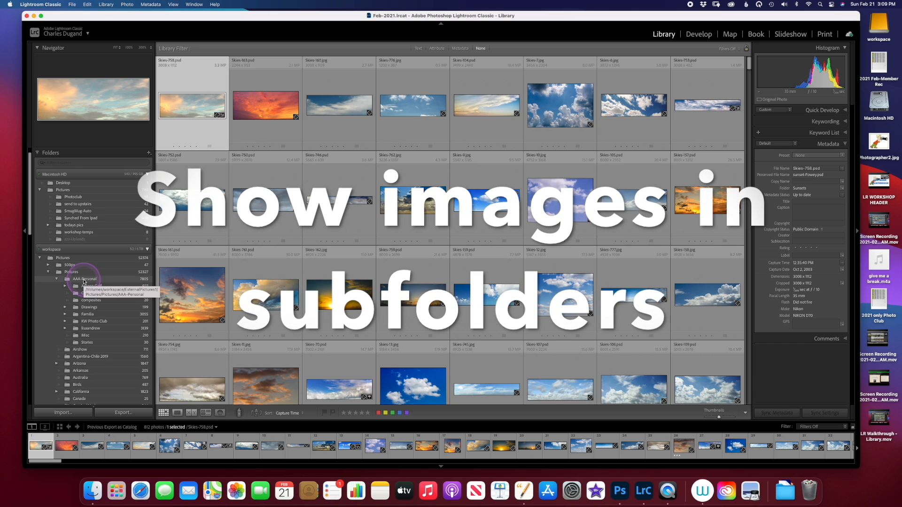
left_click(125, 6)
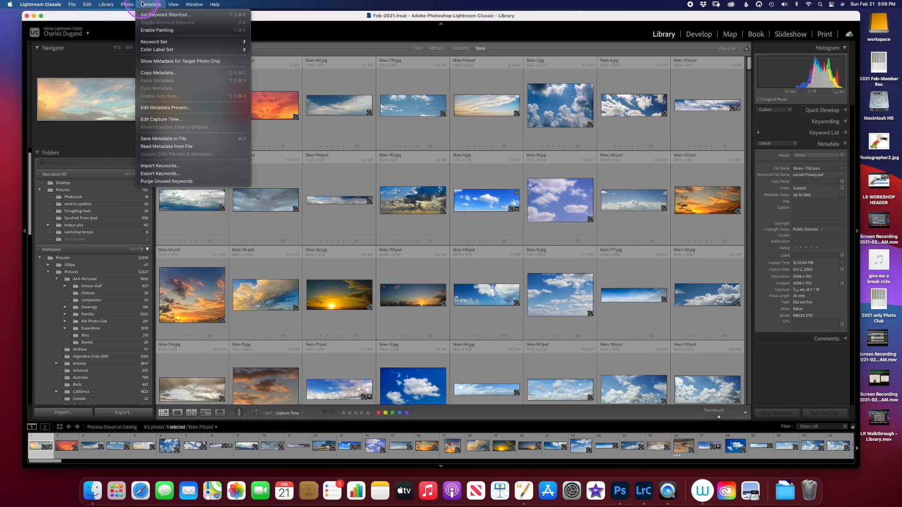
left_click(113, 7)
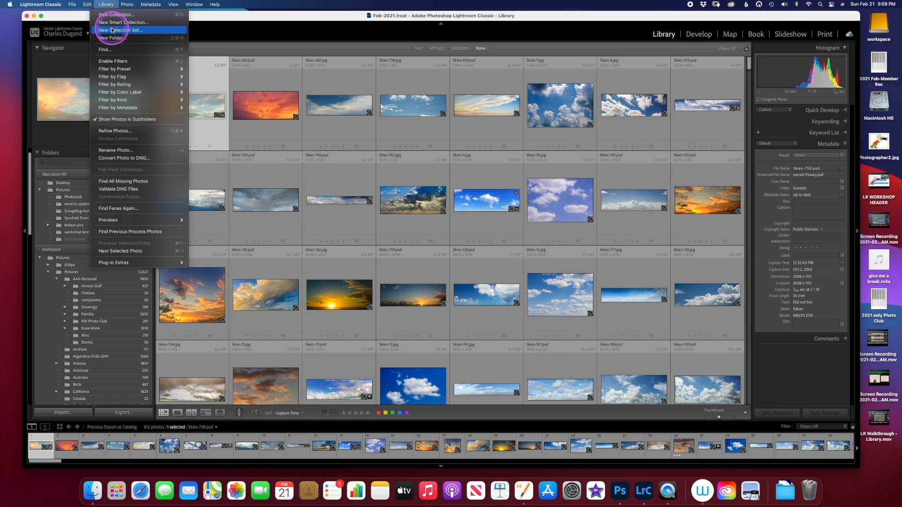
left_click(125, 121)
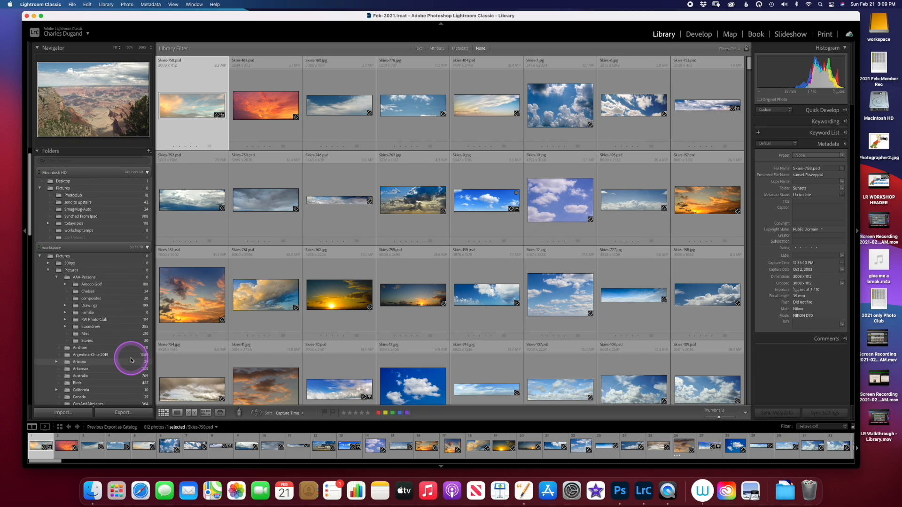
scroll(131, 360, "down", 5)
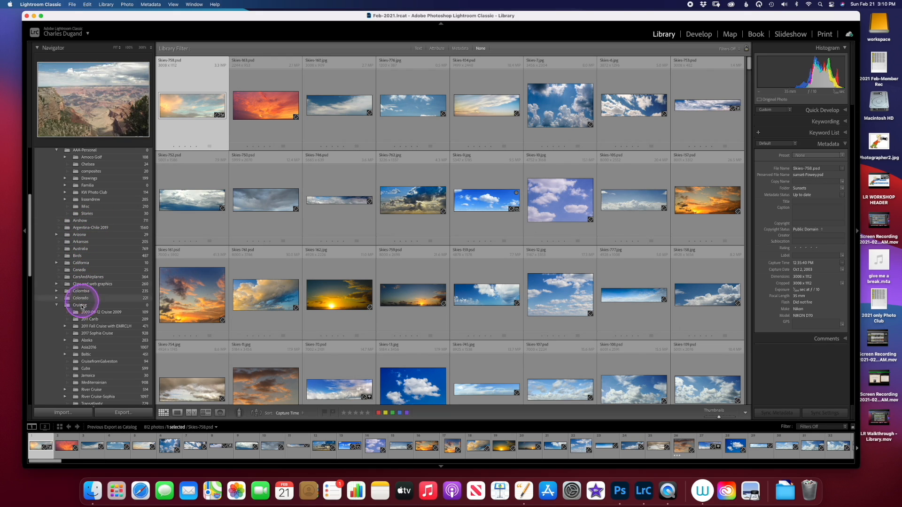
scroll(87, 255, "up", 3)
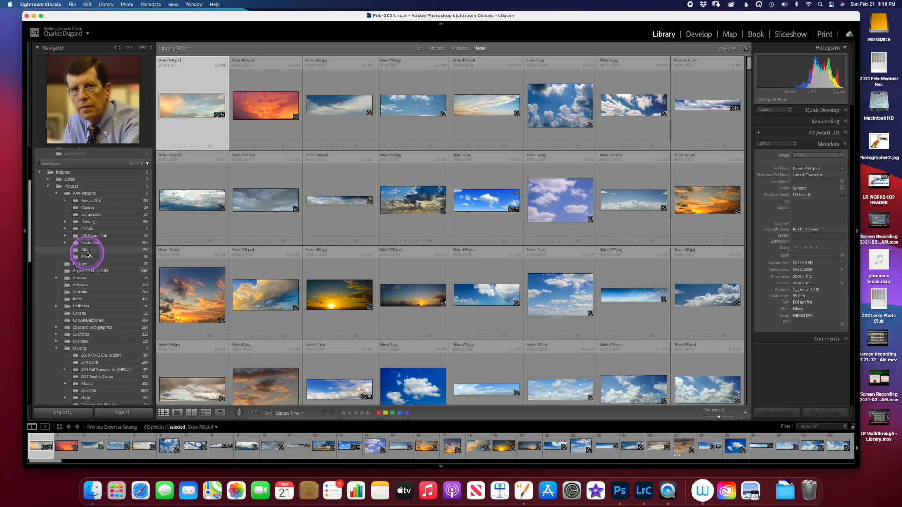
Turn the display of photos in subfolders back on, and switch it off again to compare the folder counts
left_click(106, 6)
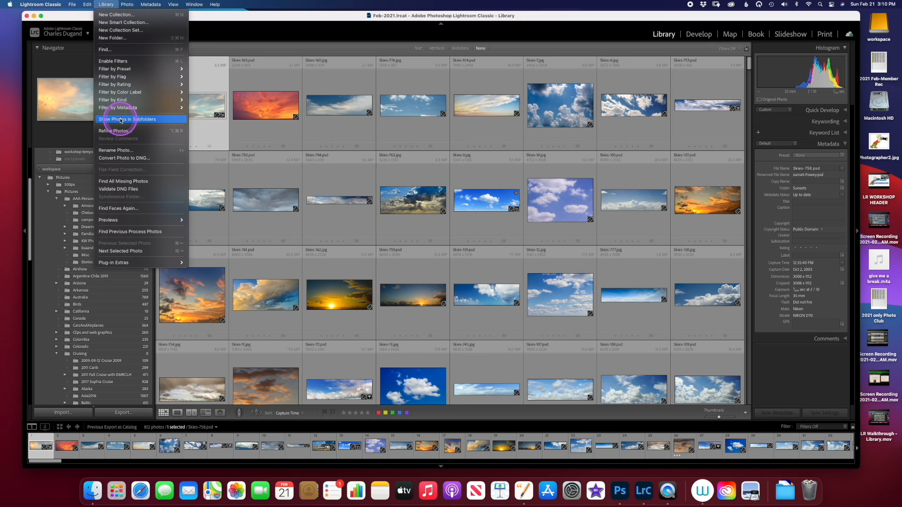
left_click(118, 120)
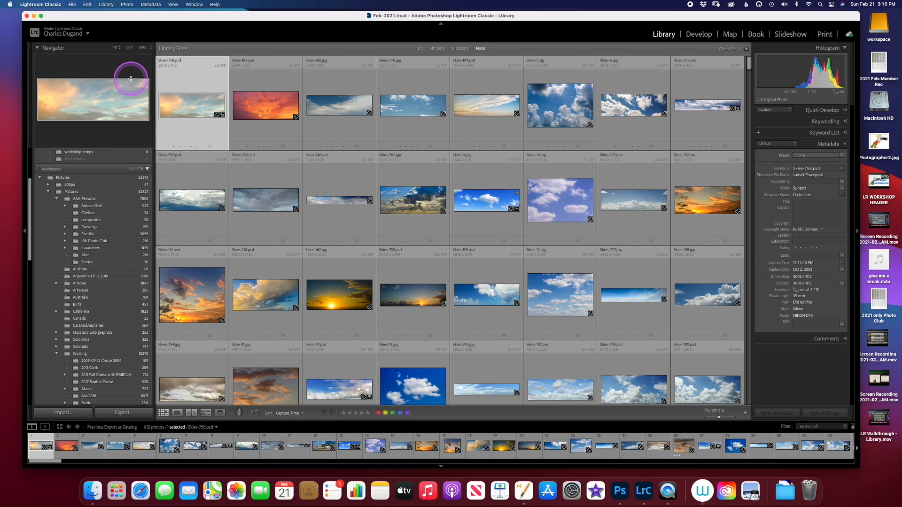
left_click(106, 4)
left_click(116, 120)
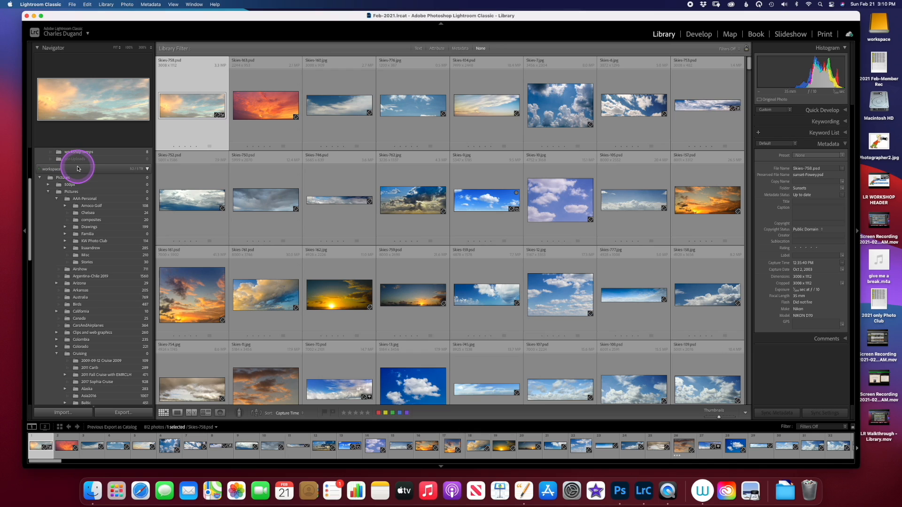
Look at the volume info options offered for the workspace drive
right_click(103, 169)
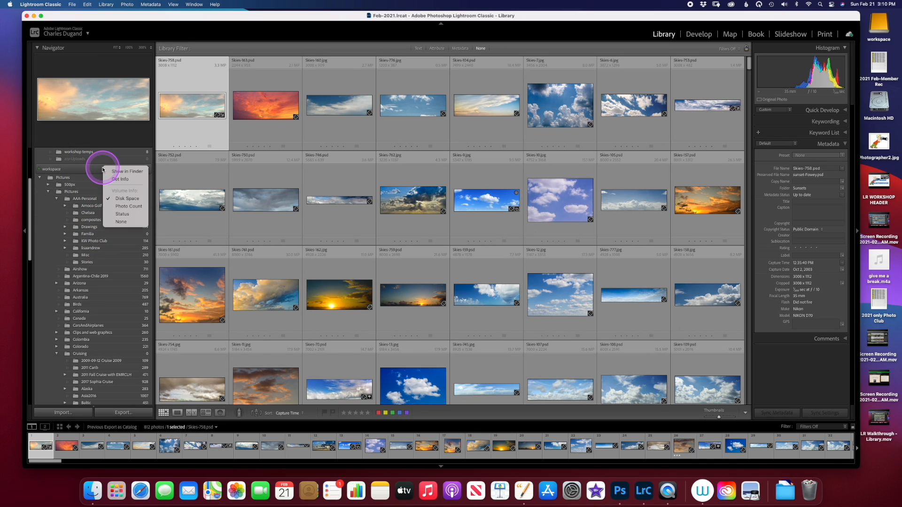
left_click(74, 194)
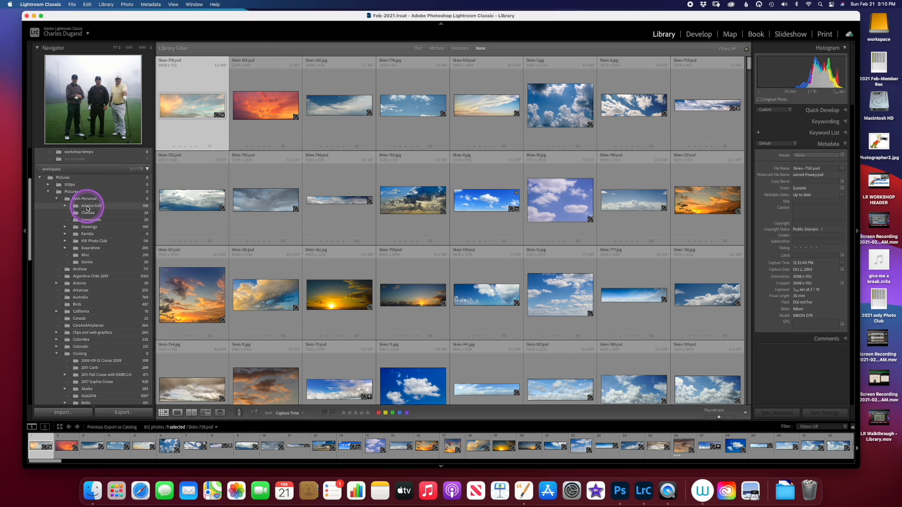
Open the Amoco Golf folder inside AAA-Personal and look over the commands offered for that folder
left_click(87, 207)
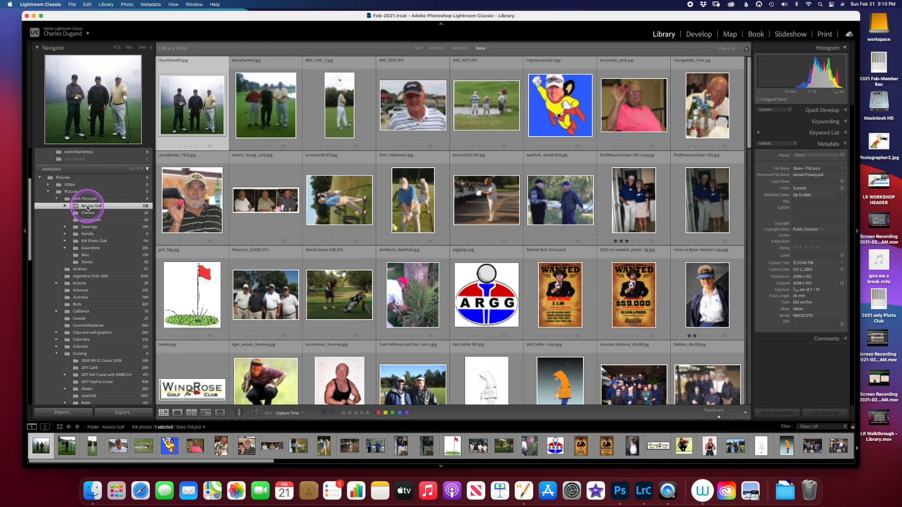
right_click(87, 207)
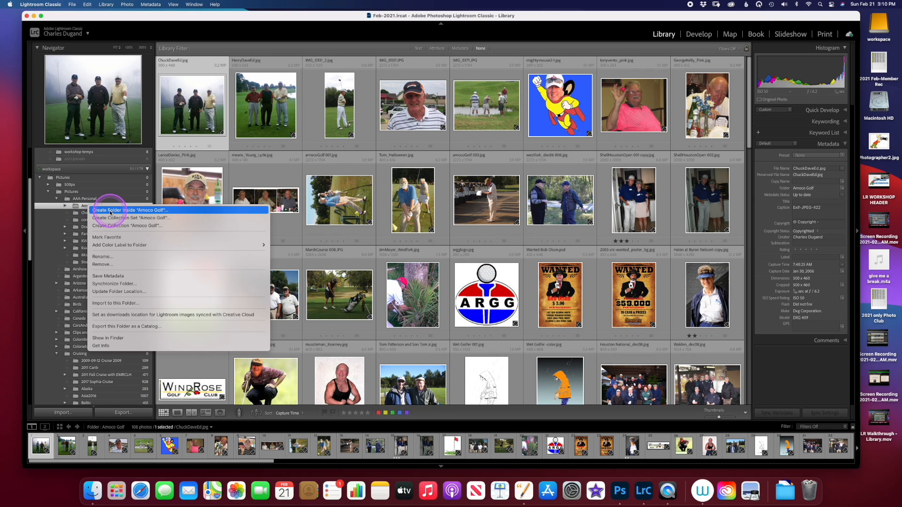
left_click(109, 236)
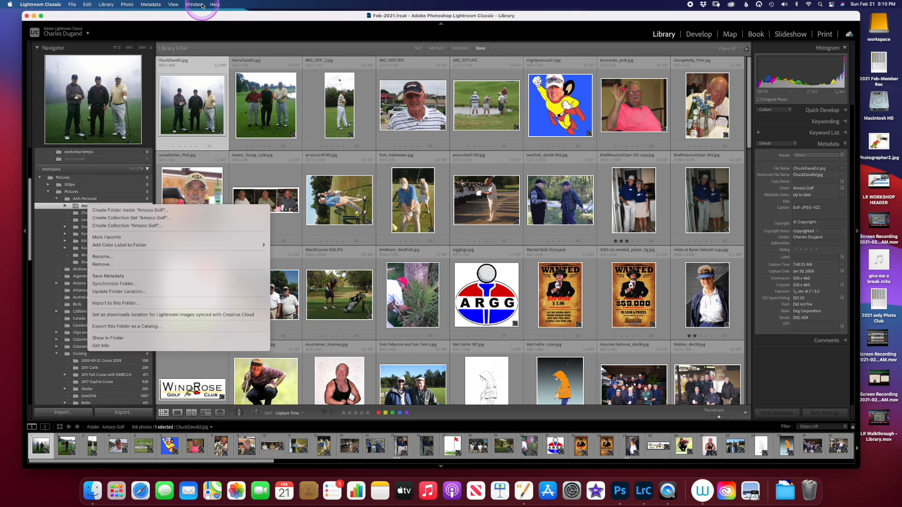
left_click(135, 231)
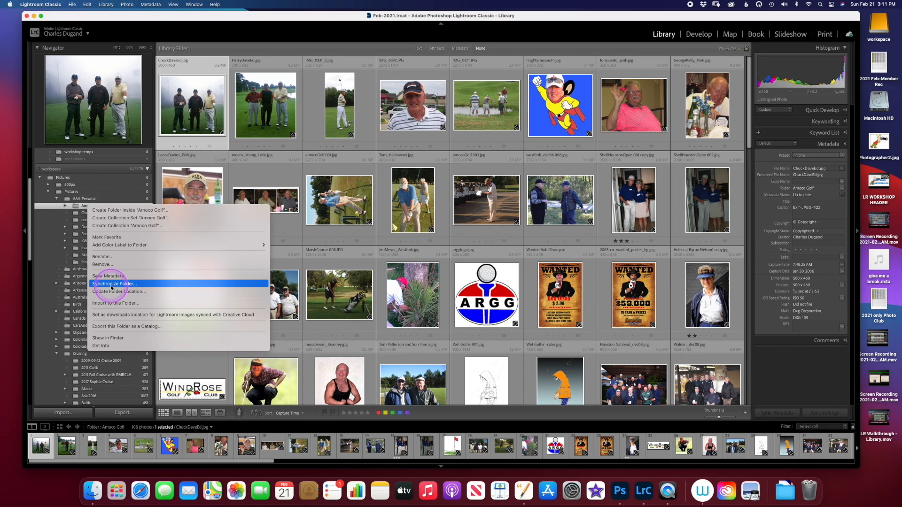
left_click(80, 207)
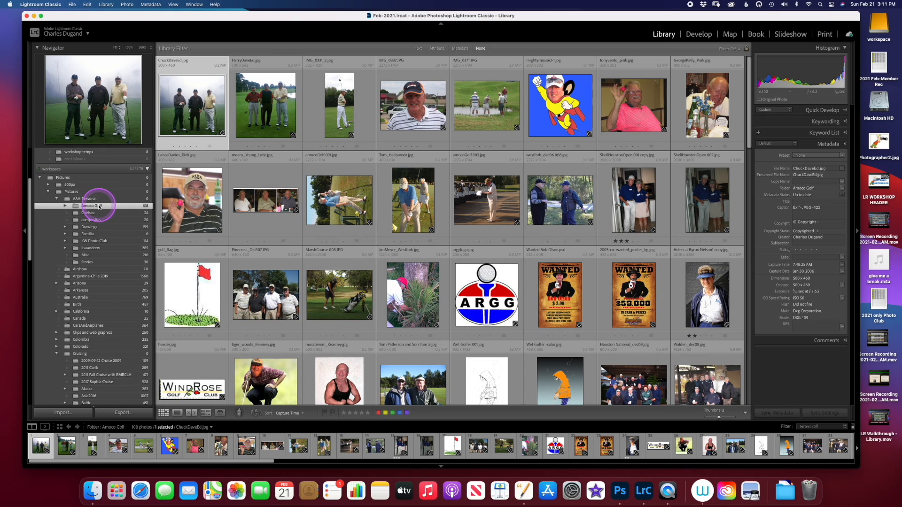
Synchronize the Amoco Golf folder with its preset options and import all the new photos from it
right_click(98, 207)
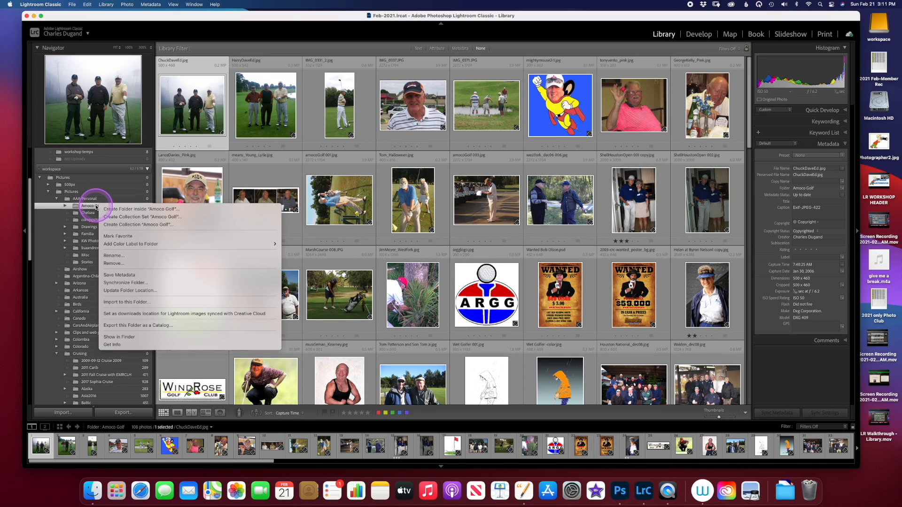
left_click(130, 283)
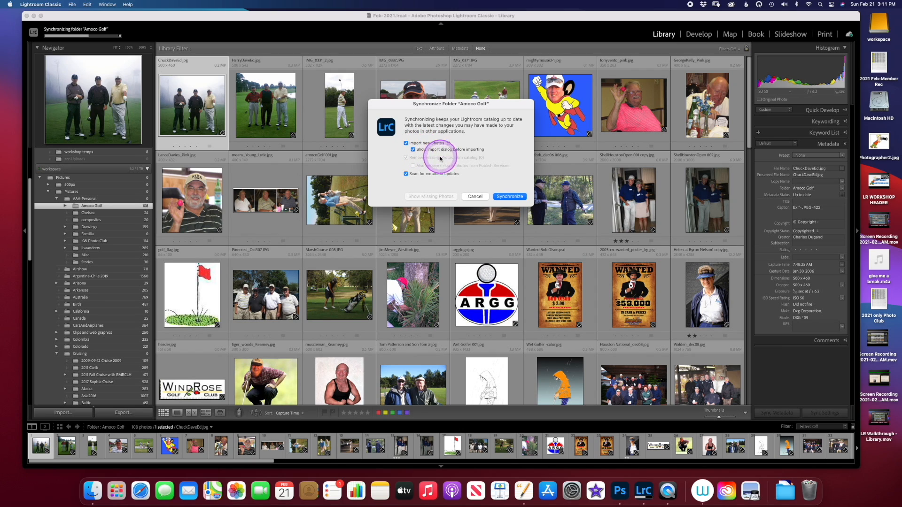
left_click(510, 197)
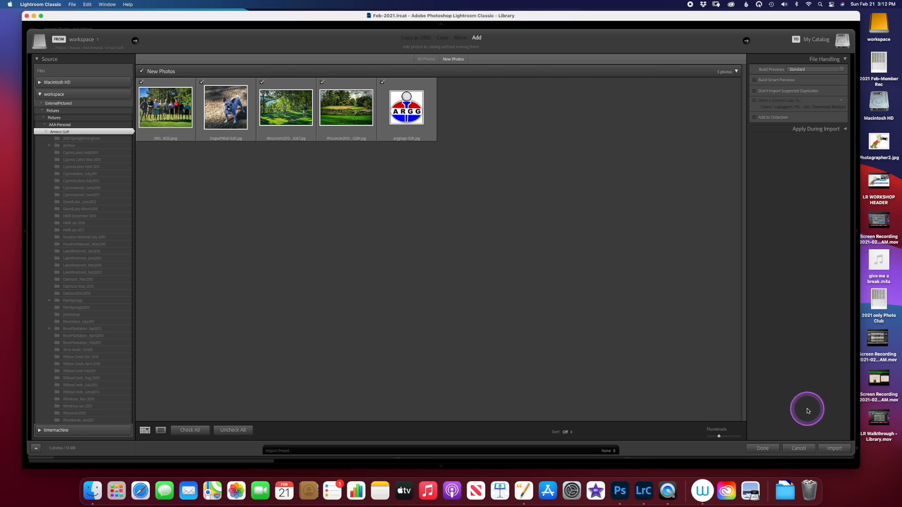
left_click(832, 450)
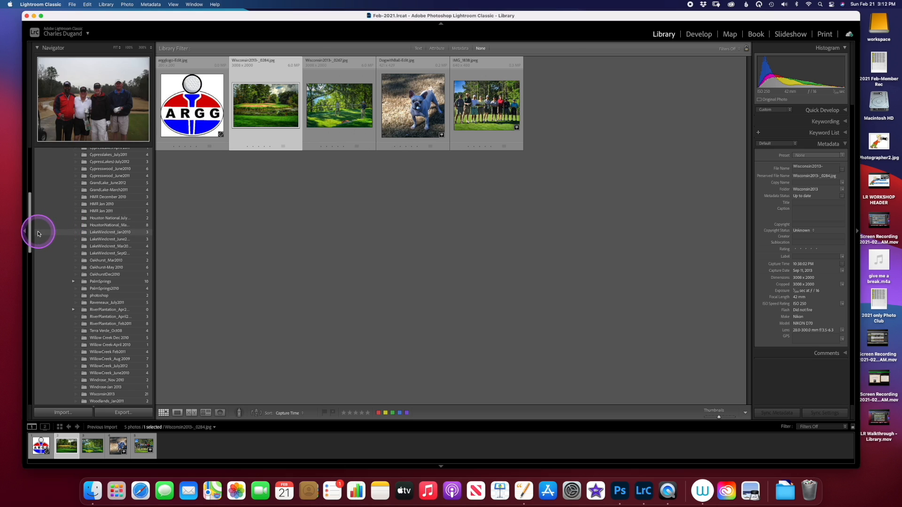
Select the imported photo Wisconsin2013-_0267.jpg and go to its folder in the Library
scroll(28, 235, "up", 5)
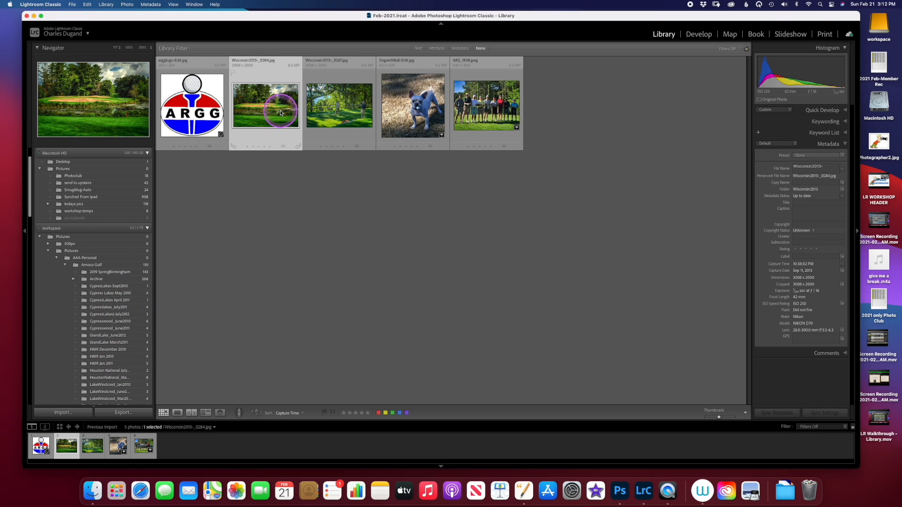
left_click(329, 116)
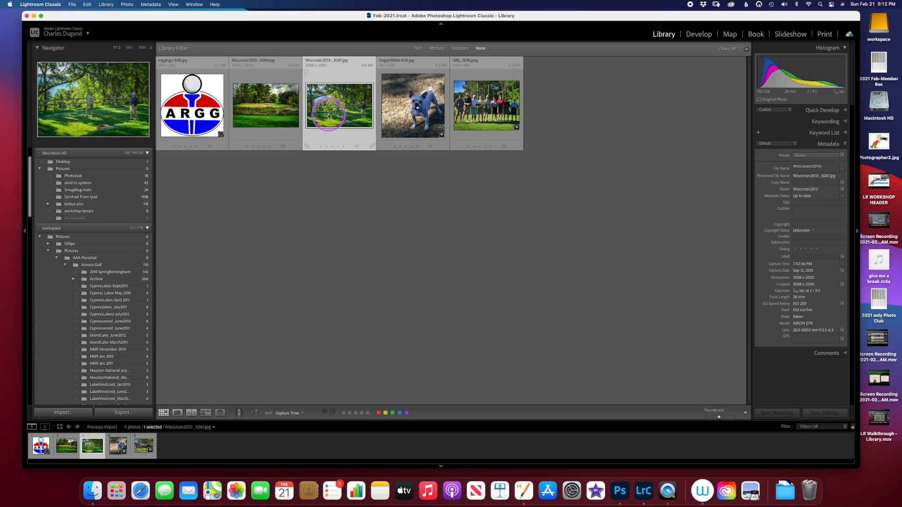
right_click(328, 116)
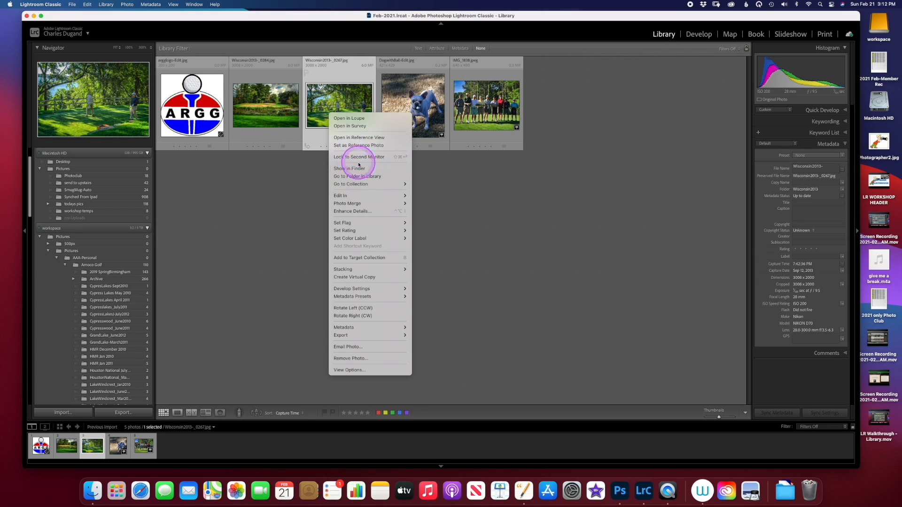
left_click(362, 177)
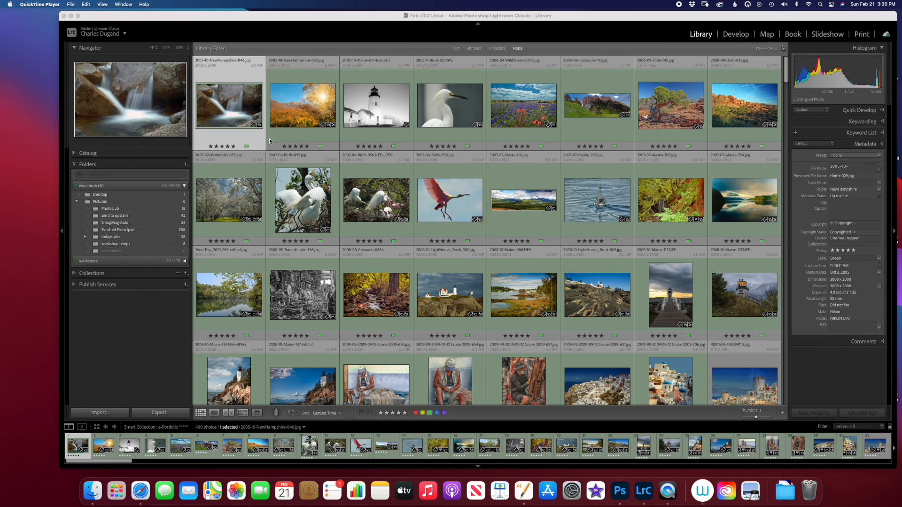
Collapse the Folders section, expand Collections, and look over the collection sets and the a-Portfolio smart collection
left_click(75, 166)
left_click(75, 165)
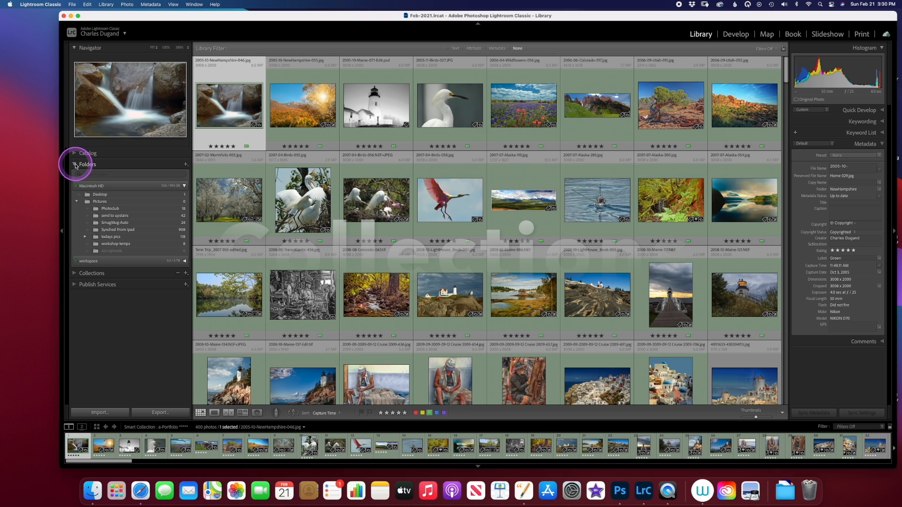
left_click(76, 165)
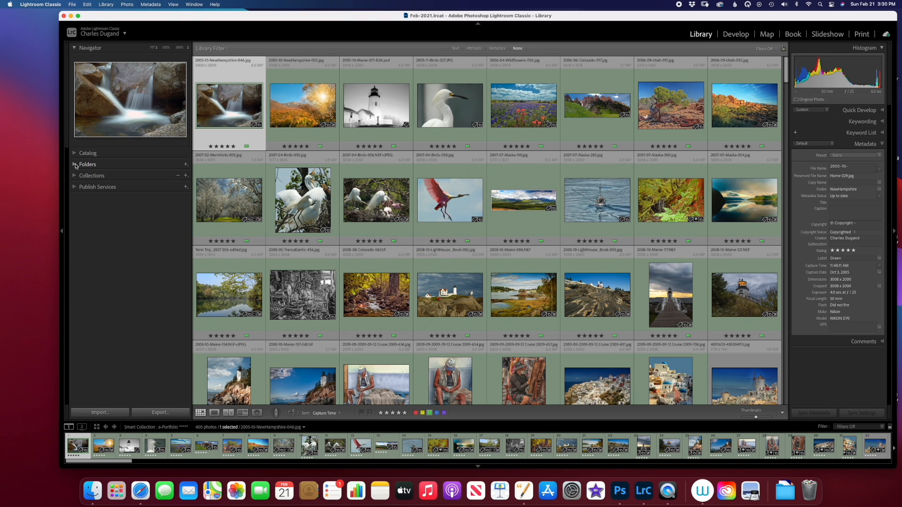
left_click(74, 176)
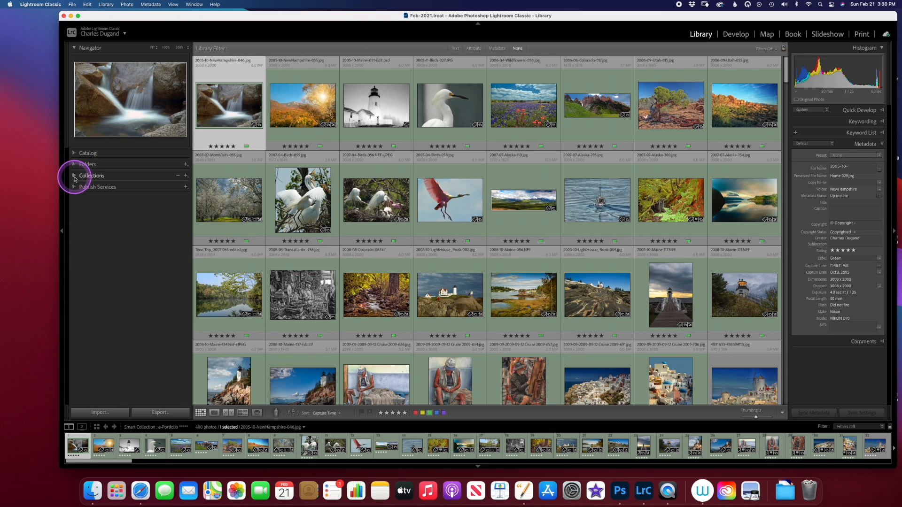
scroll(80, 158, "down", 2)
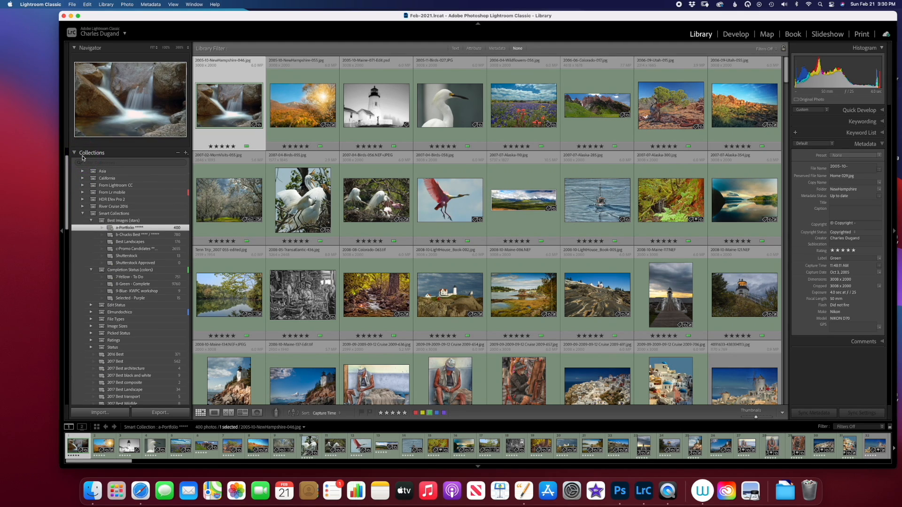
left_click(305, 320)
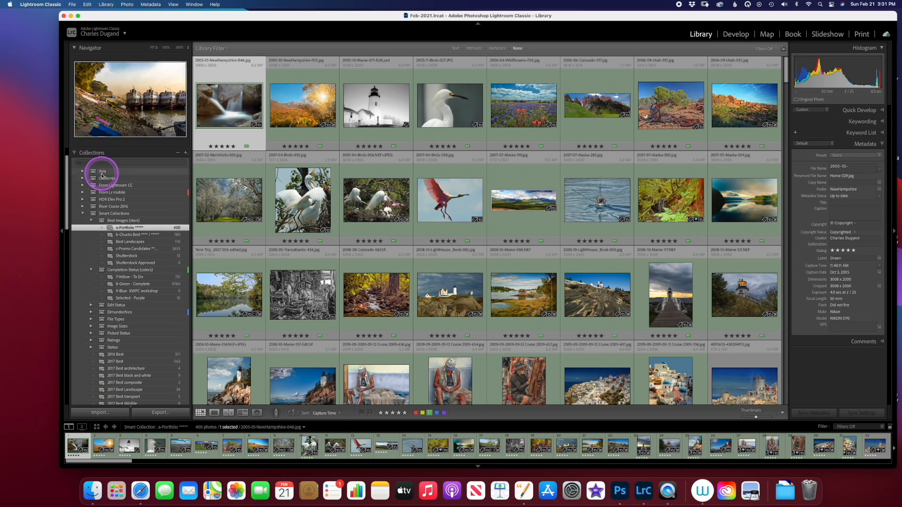
left_click(117, 227)
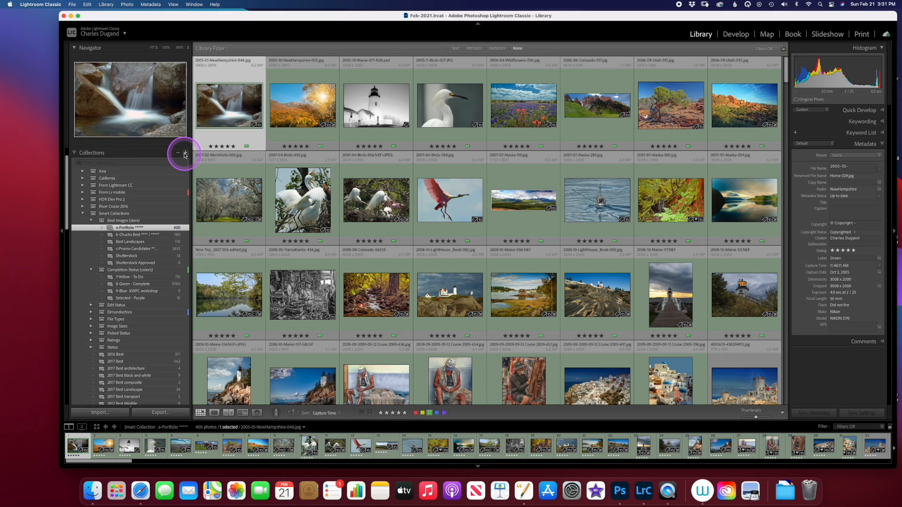
Look at the options for creating a collection, smart collection or collection set
left_click(186, 153)
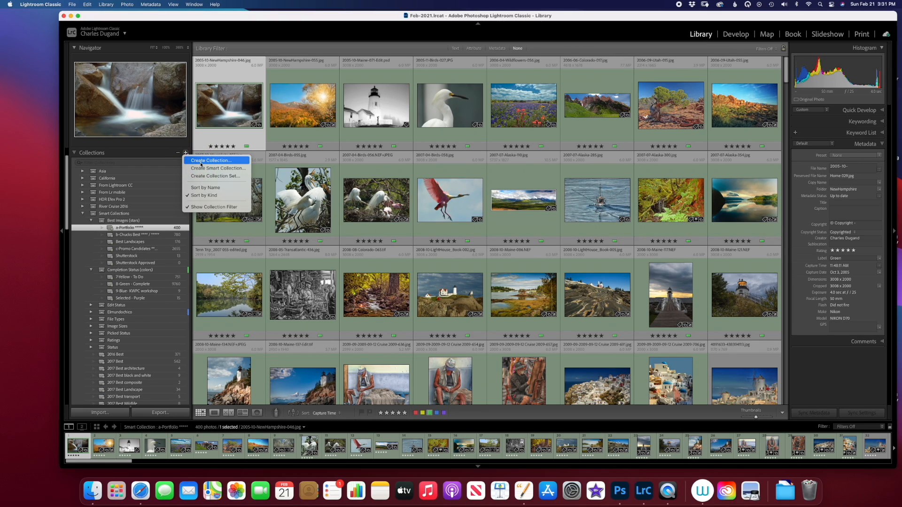
left_click(313, 196)
Select the two egret photos 2007-04-Birds-055 and 2007-04-Birds-056 together and try moving them
left_click(314, 196)
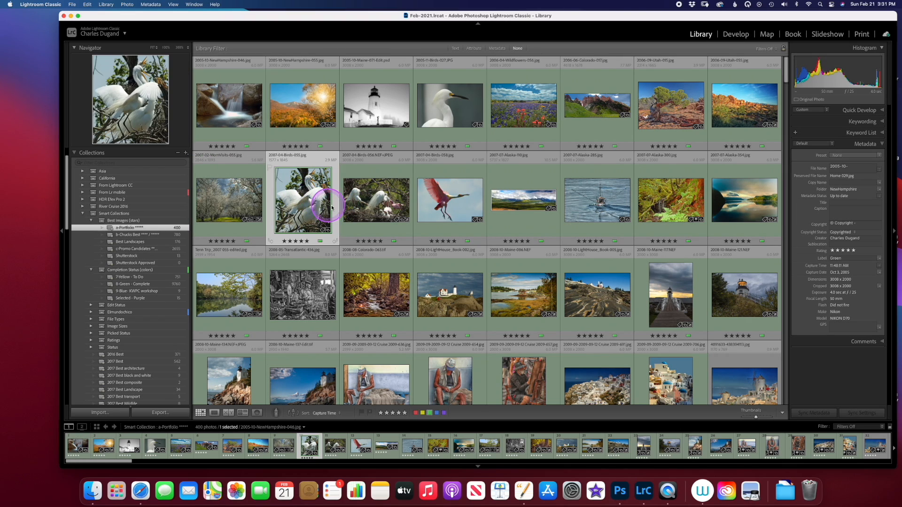
left_click(390, 207, "super")
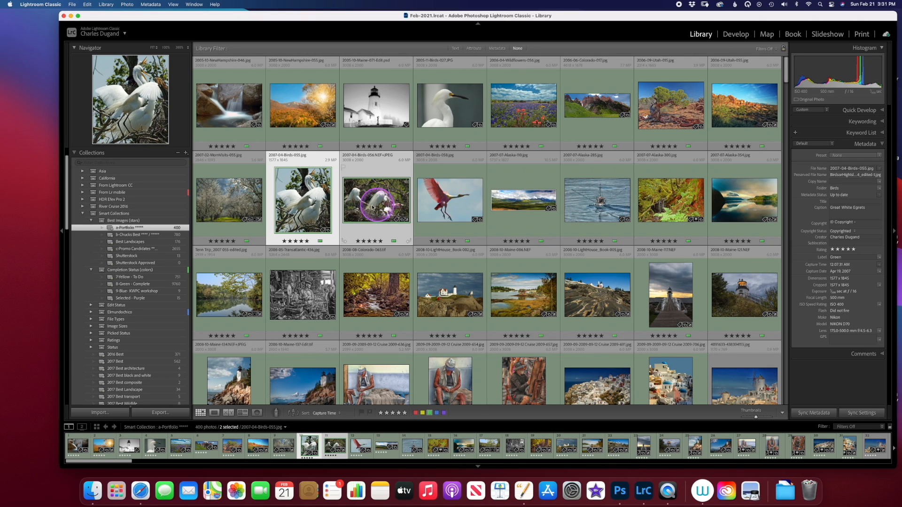
left_click_drag(291, 208, 316, 207)
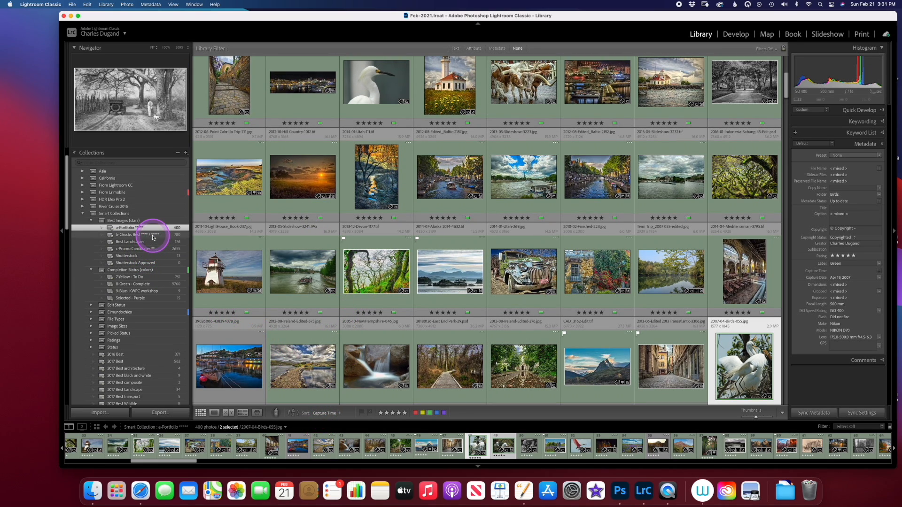
Start a smart collection named test inside the Best Images (stars) set, with a rating rule of greater than or equal to two stars
left_click(185, 153)
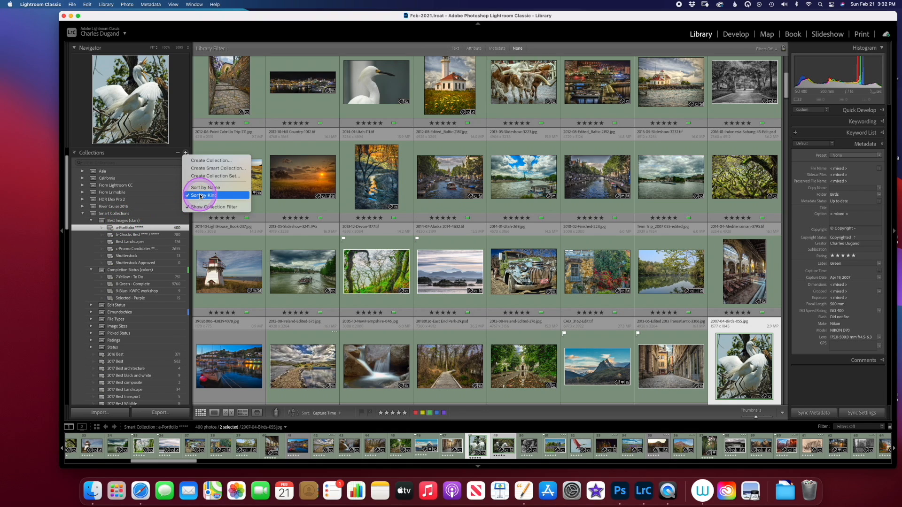
left_click(208, 168)
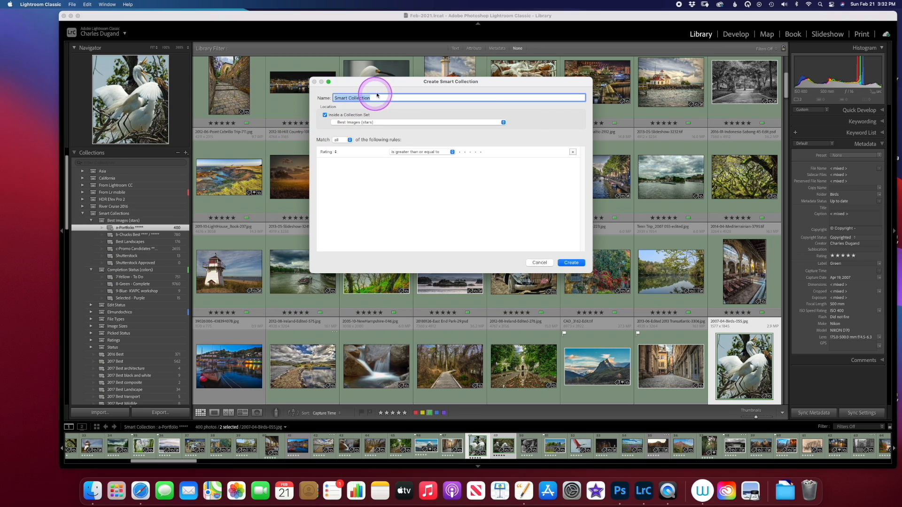
type("test")
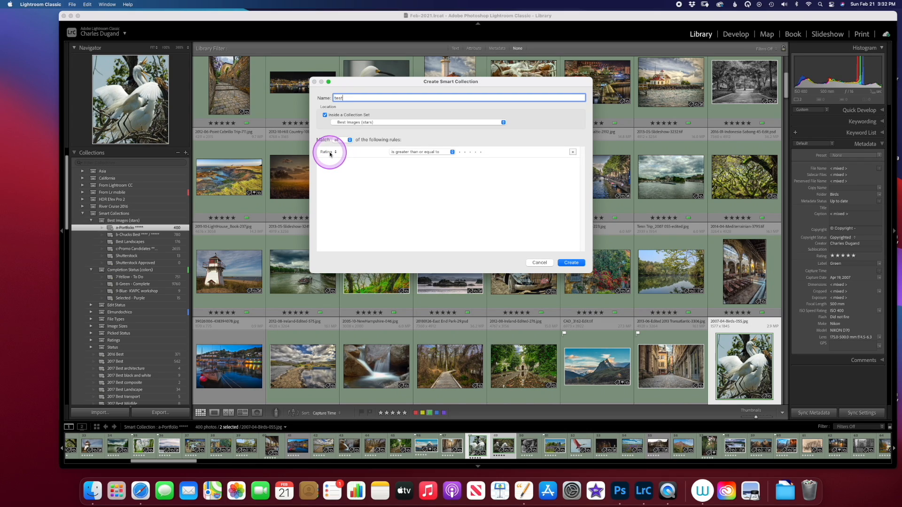
left_click(459, 152)
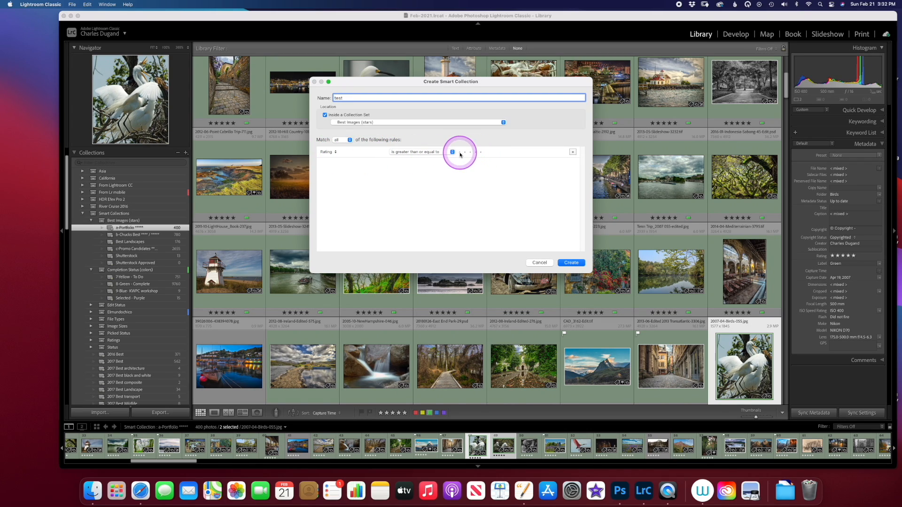
left_click(464, 152)
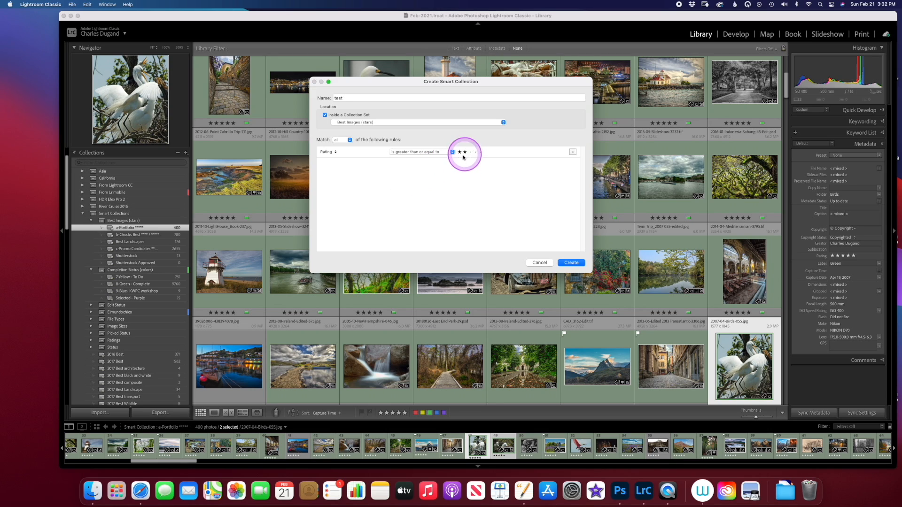
Add a second rule to the smart collection requiring the label color to be green
left_click(573, 153)
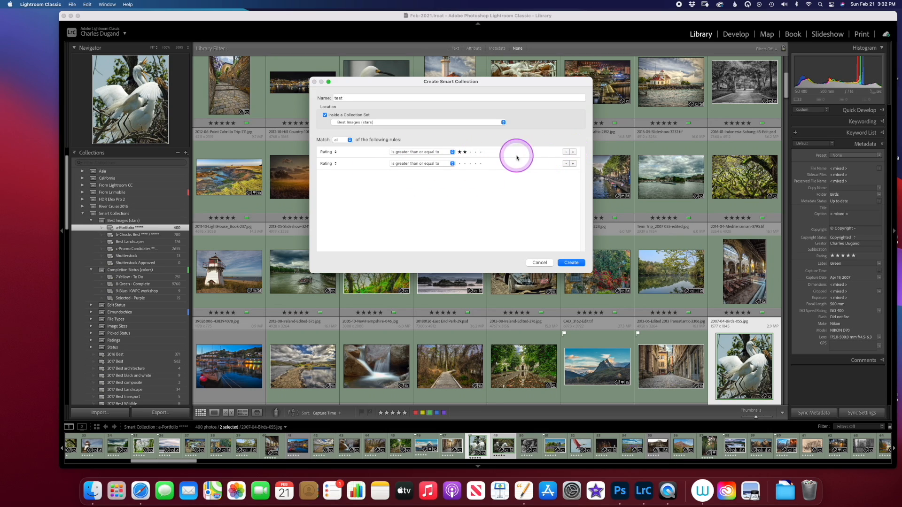
left_click(331, 164)
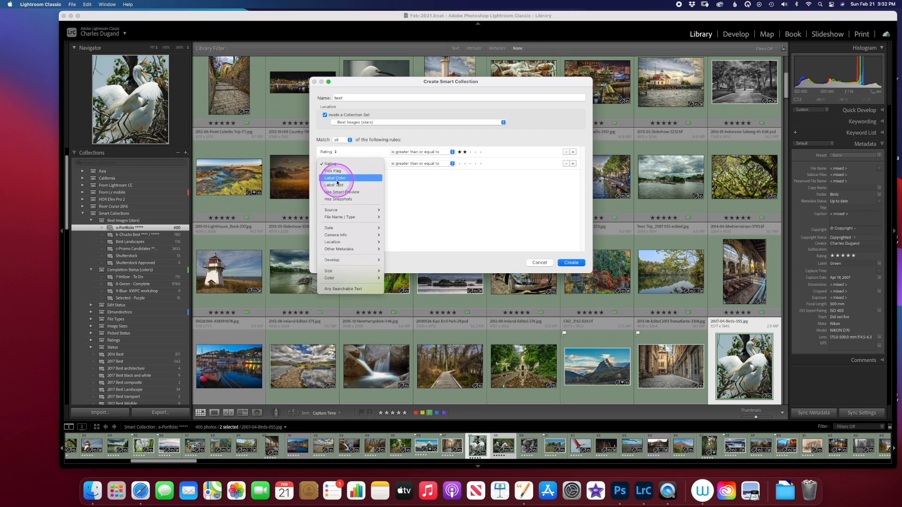
left_click(337, 180)
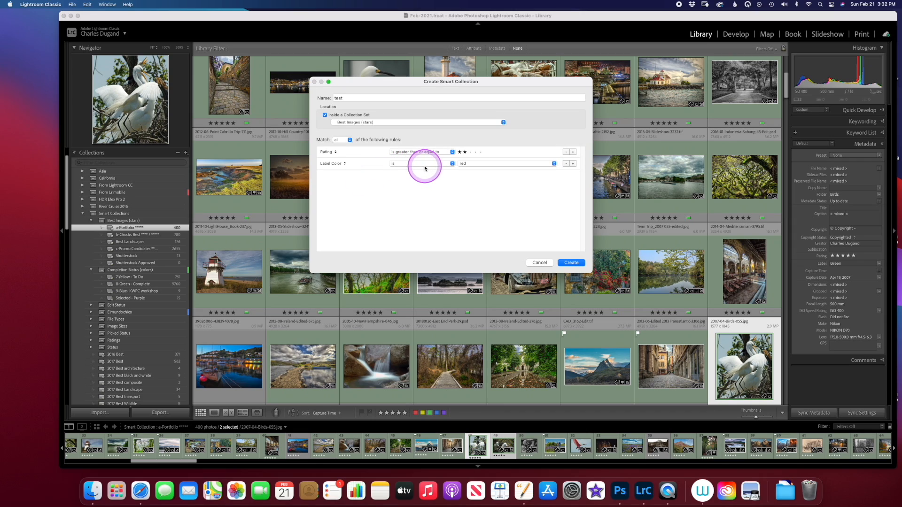
left_click(495, 164)
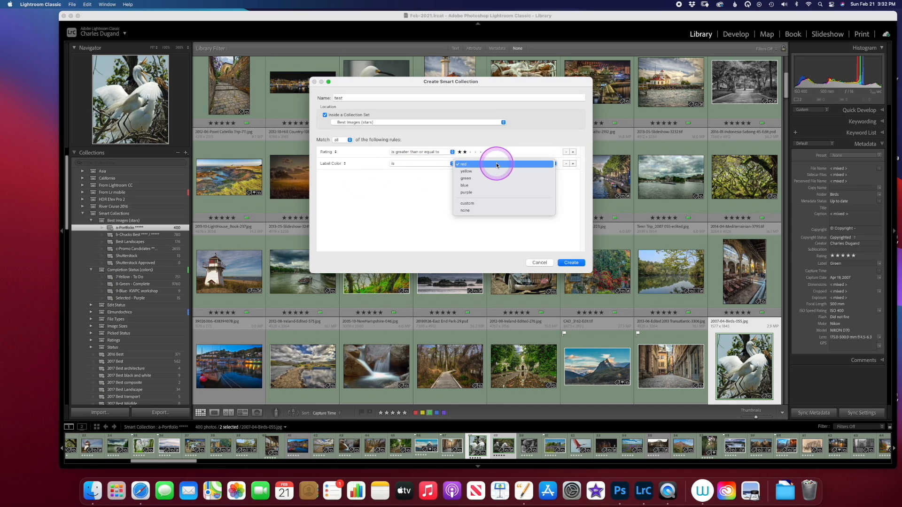
left_click(470, 179)
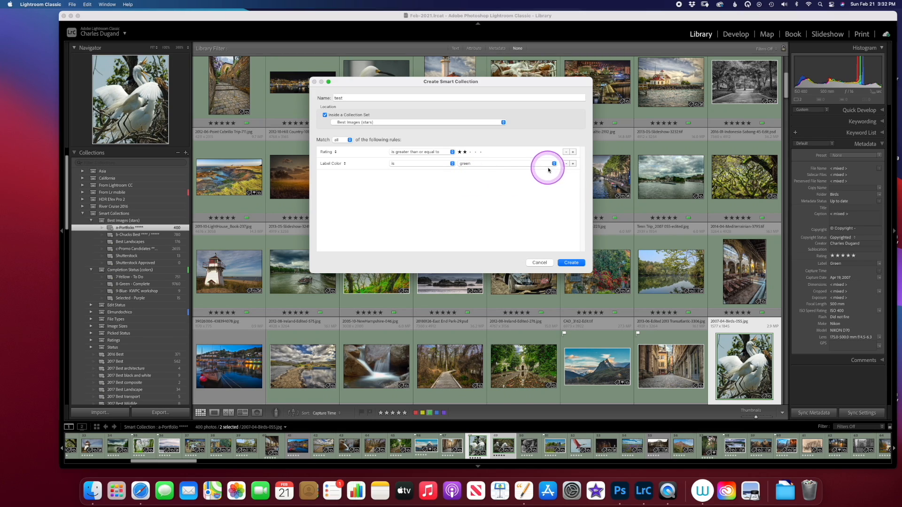
Add a third rule that the source folder doesn't contain Uploads, and create the smart collection
left_click(573, 164)
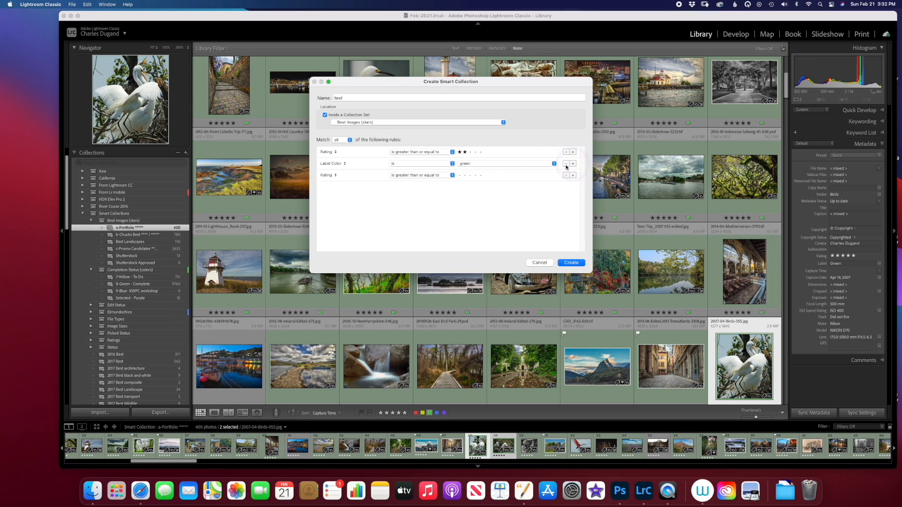
left_click(329, 175)
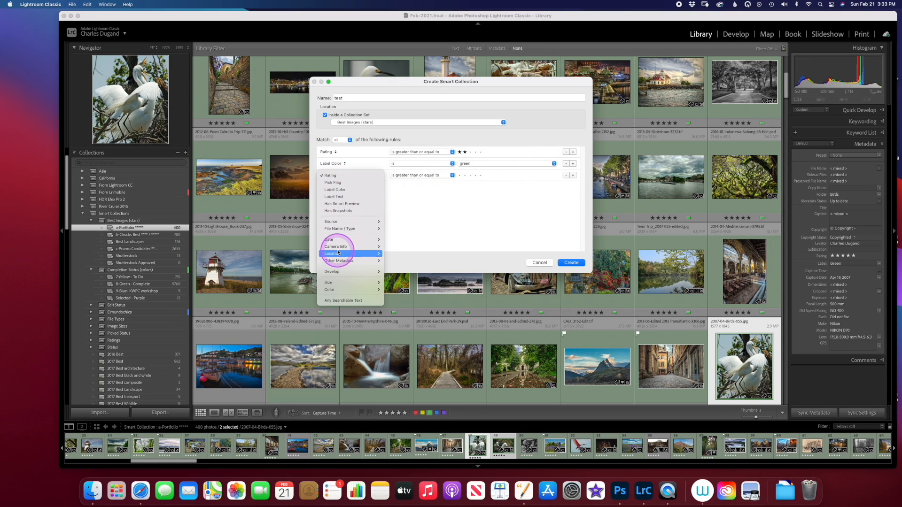
mouse_move(346, 253)
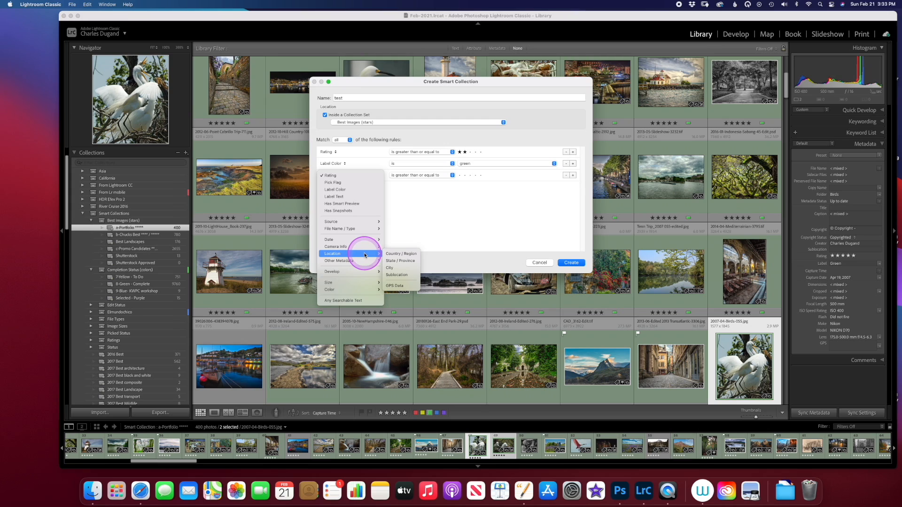
mouse_move(357, 232)
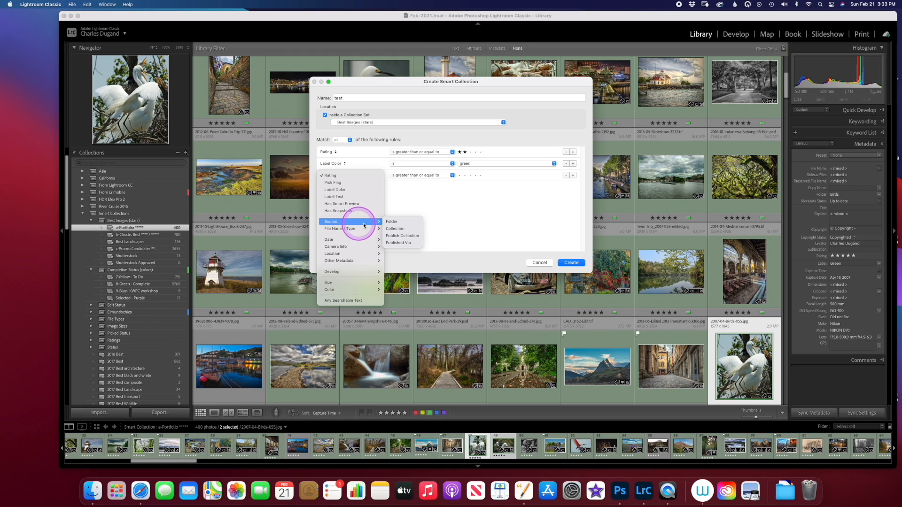
left_click(389, 222)
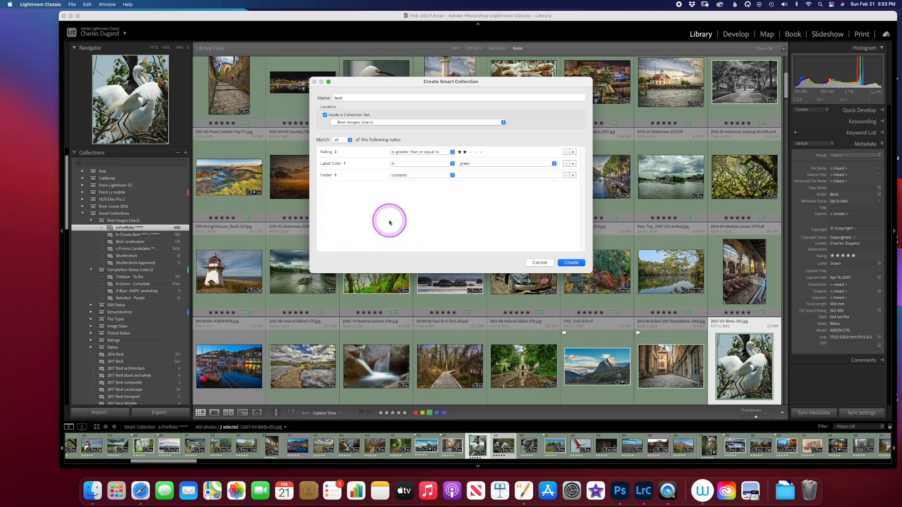
left_click(431, 178)
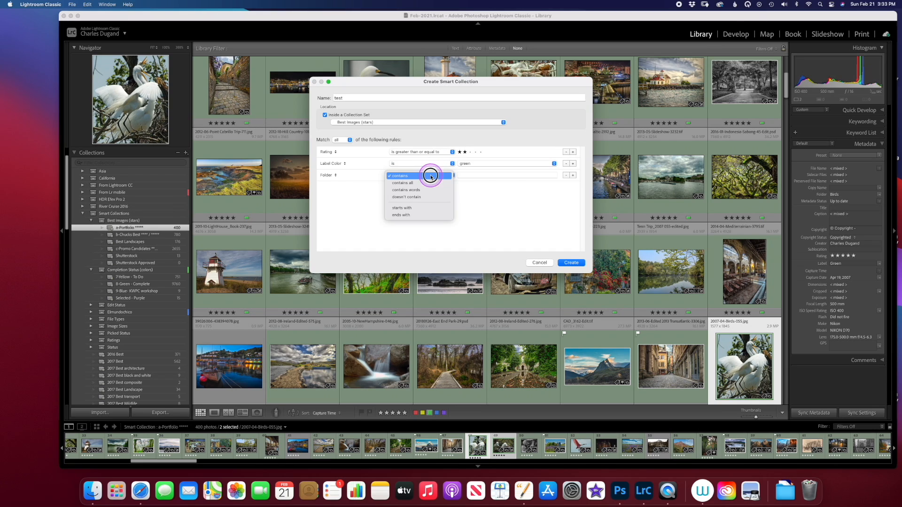
left_click(416, 197)
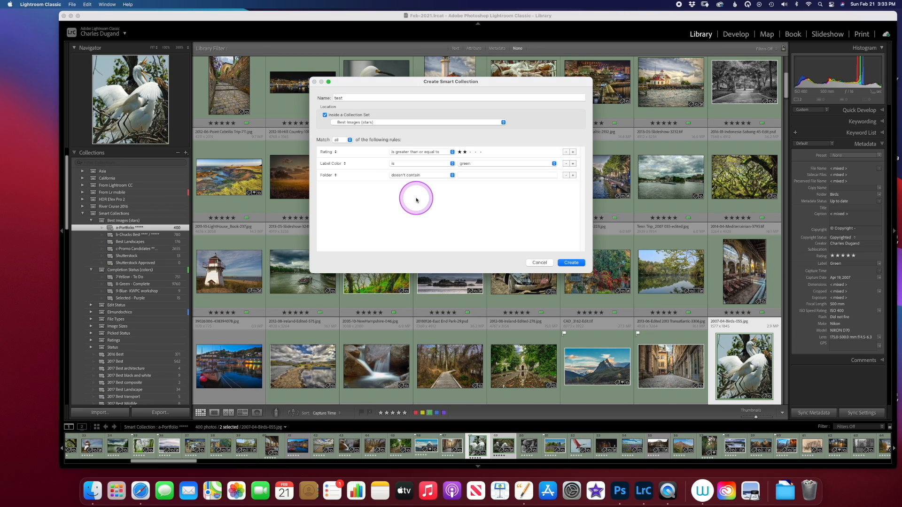
left_click(471, 176)
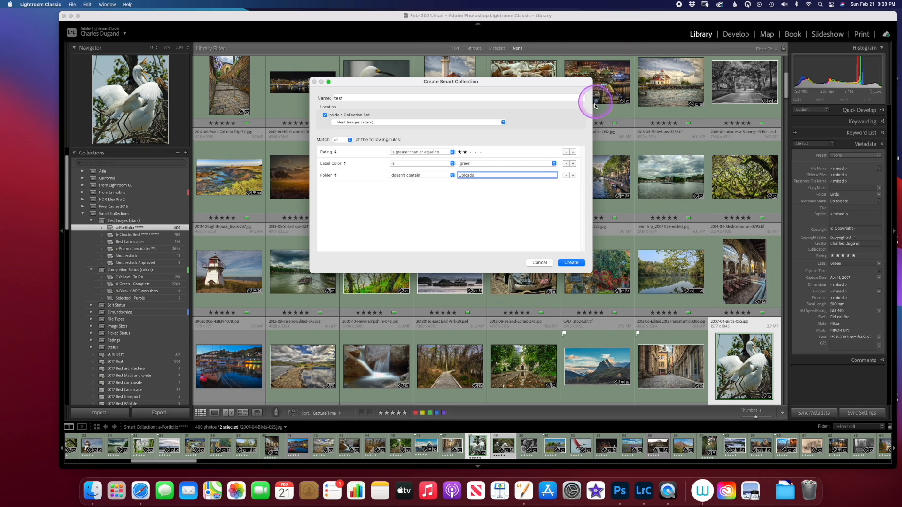
left_click(571, 263)
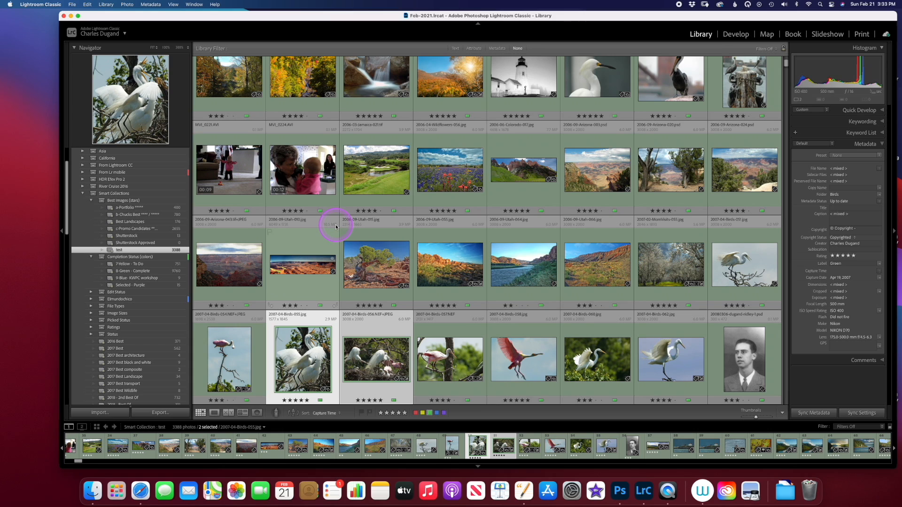
Change the test smart collection's rating condition to "is" two stars, save it, and delete the collection
double_click(119, 250)
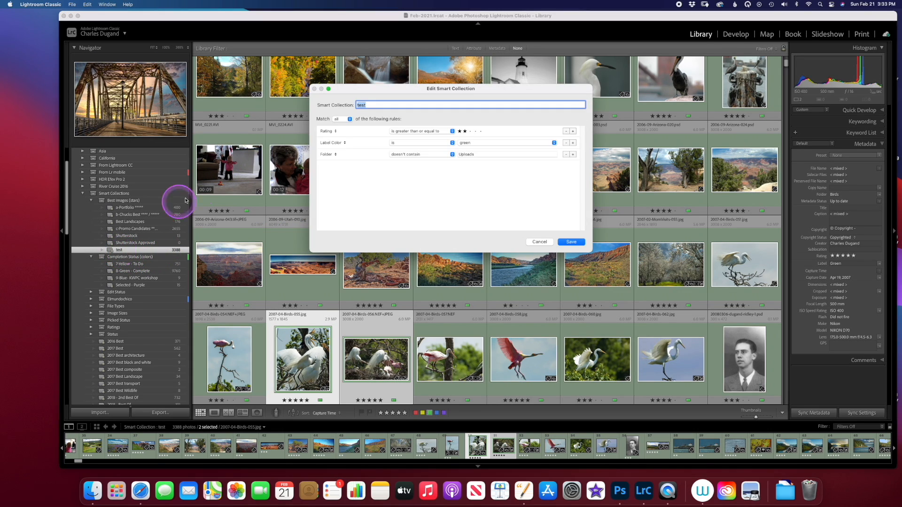
left_click(416, 132)
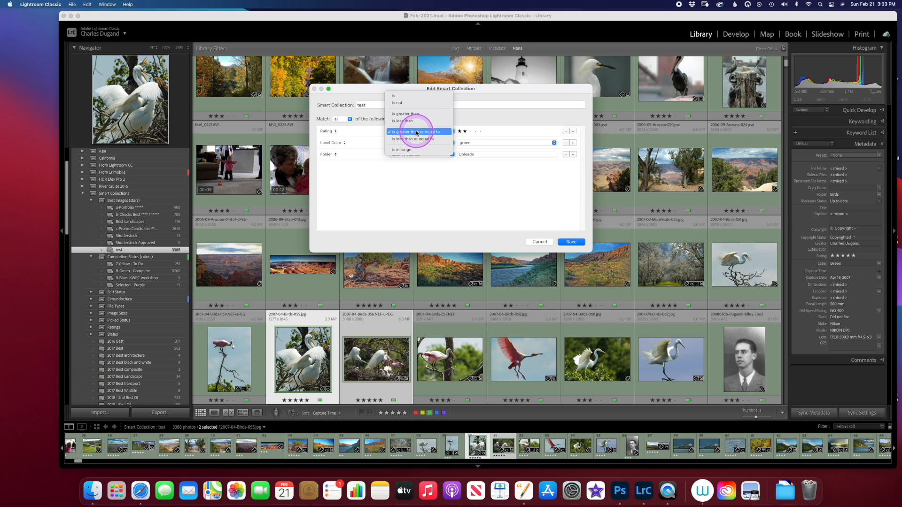
left_click(413, 100)
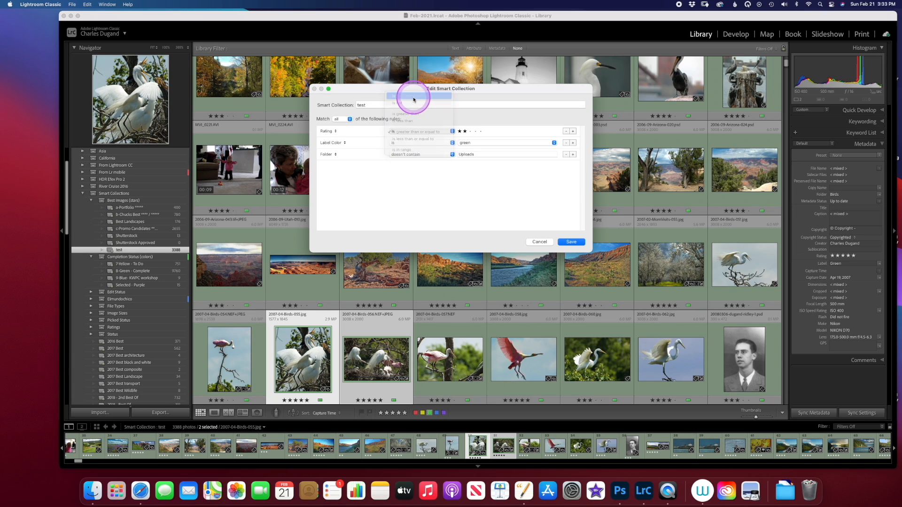
left_click(570, 242)
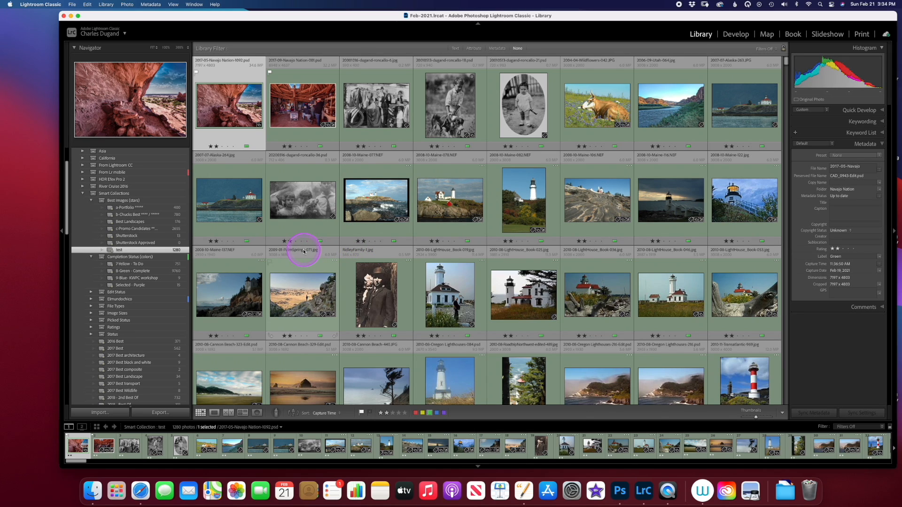
right_click(129, 252)
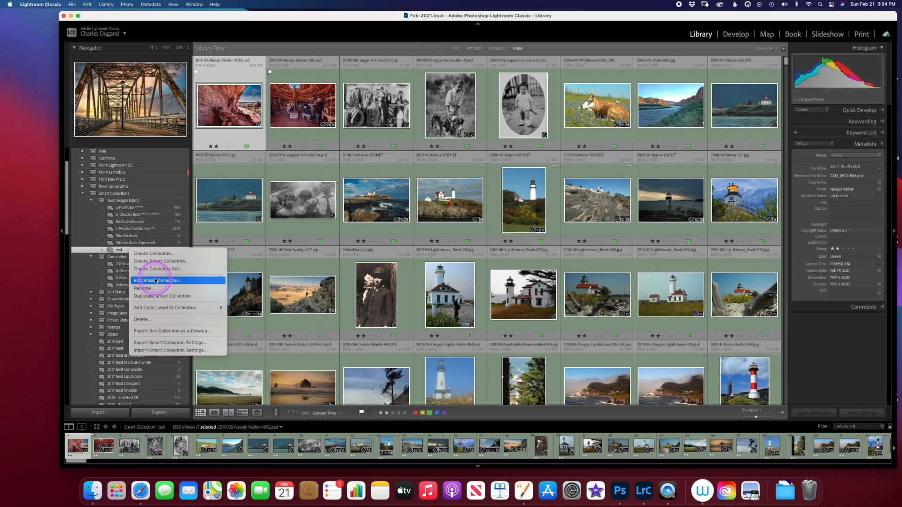
left_click(145, 320)
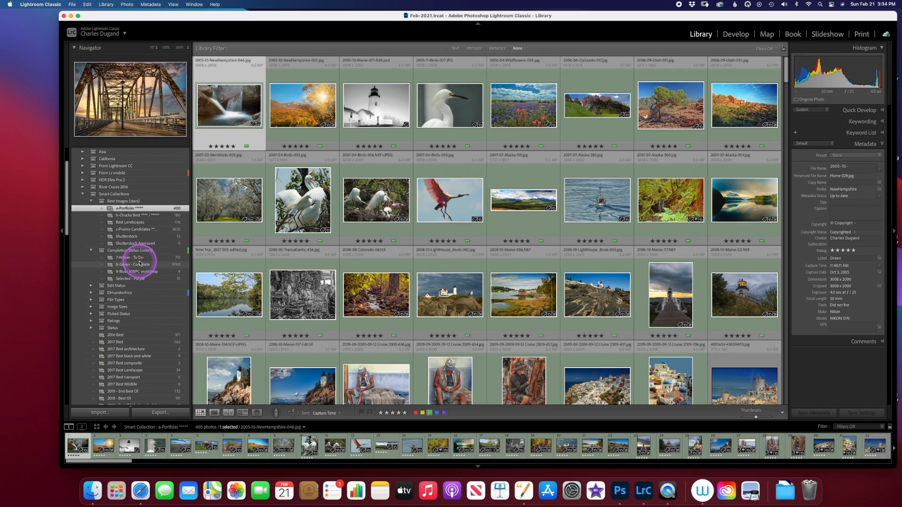
Look through the list of smart and regular collections and view the photos in the Black and White smart collection
scroll(144, 302, "down", 5)
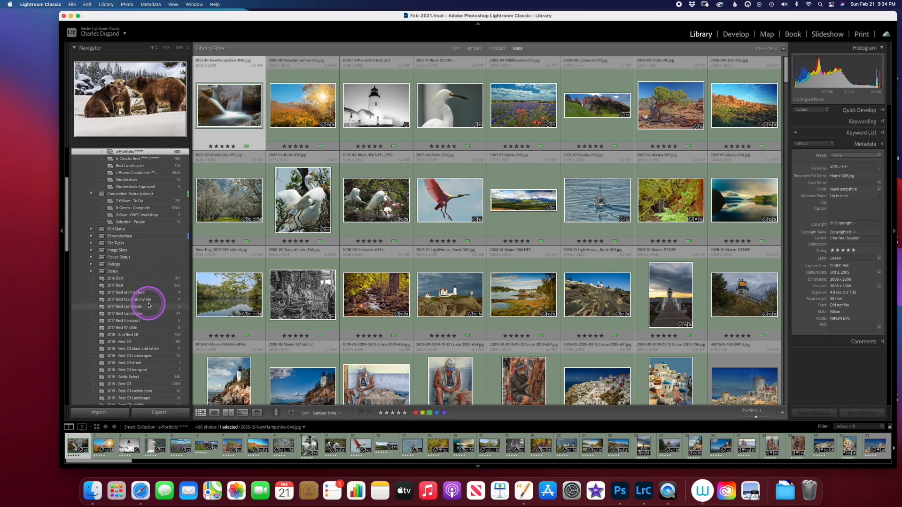
scroll(148, 306, "down", 10)
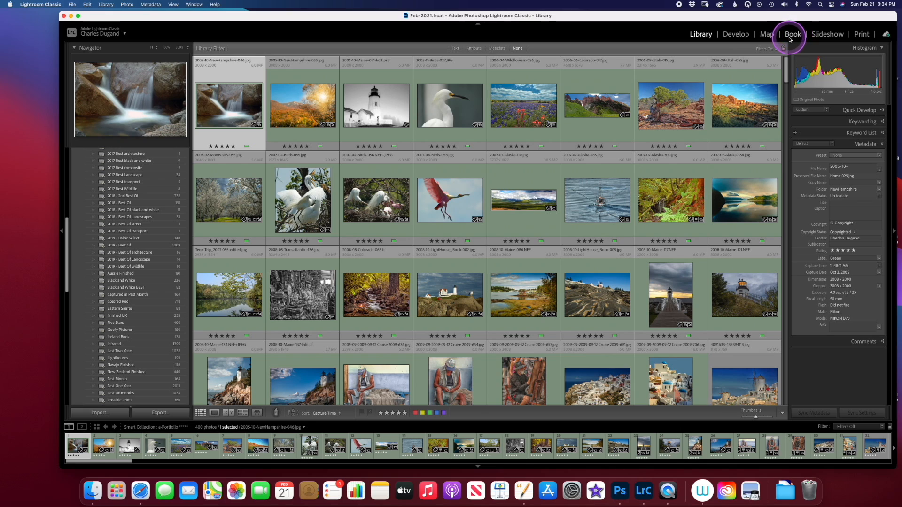
left_click(123, 282)
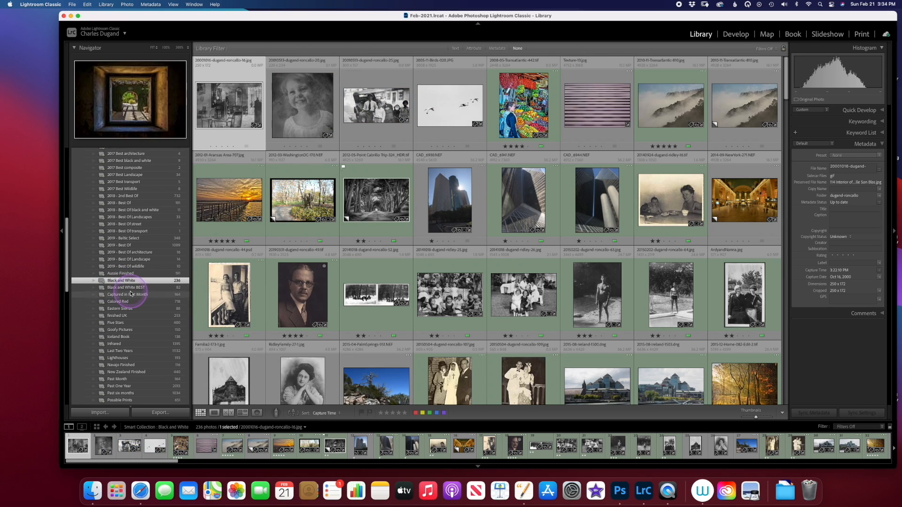
scroll(131, 294, "down", 10)
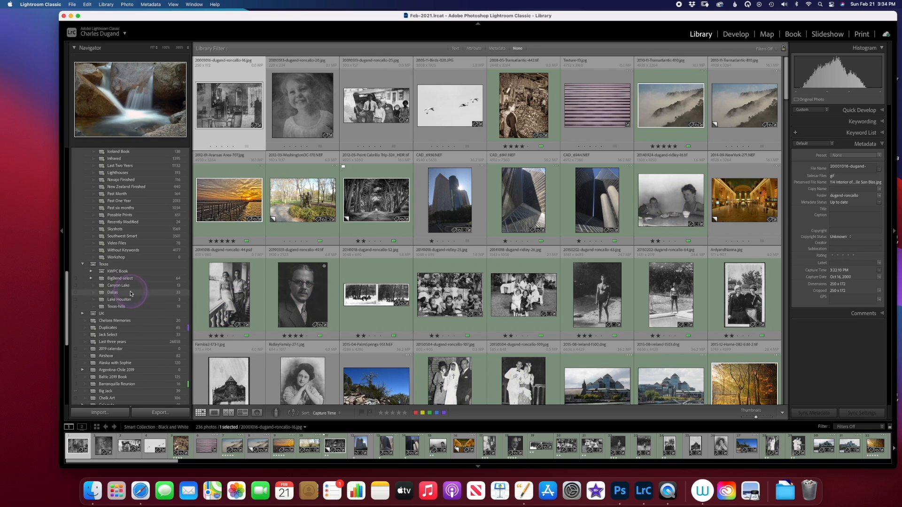
scroll(131, 294, "down", 8)
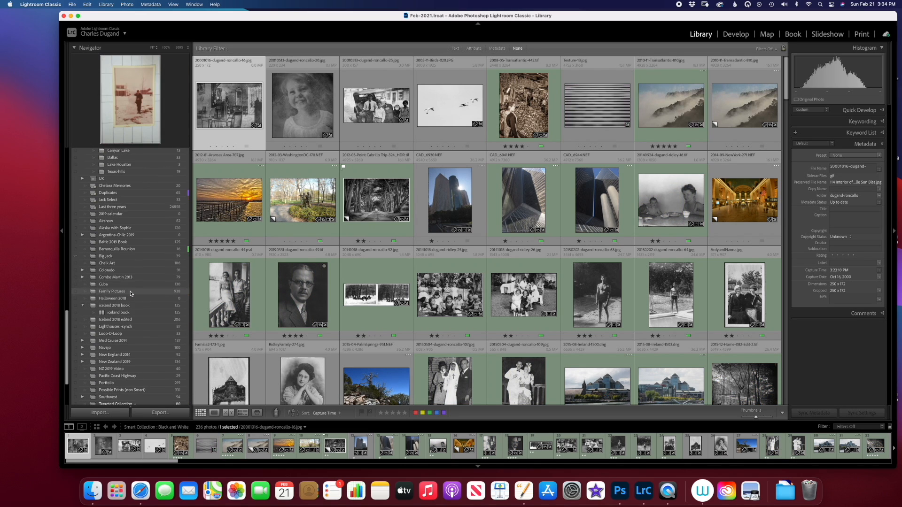
Examine the rules of the 2018 - Best Of street smart collection and leave them without saving changes
scroll(131, 293, "up", 10)
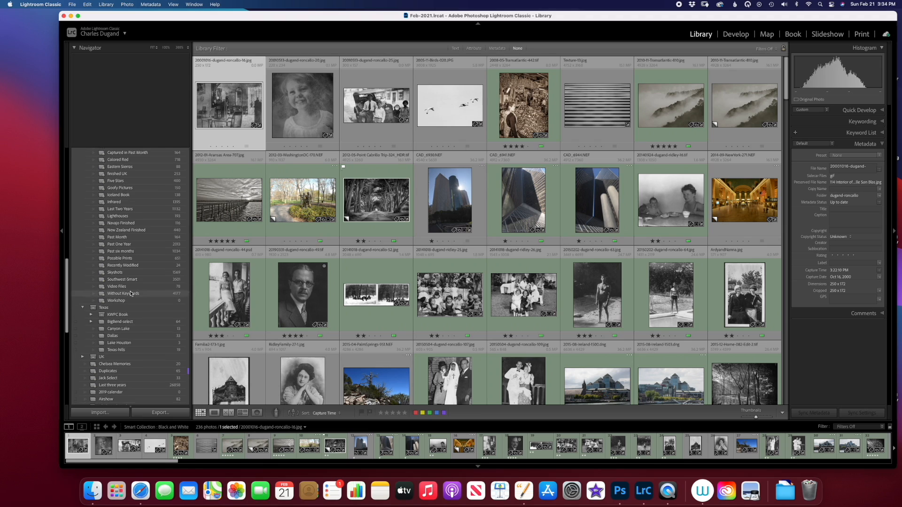
scroll(131, 293, "up", 5)
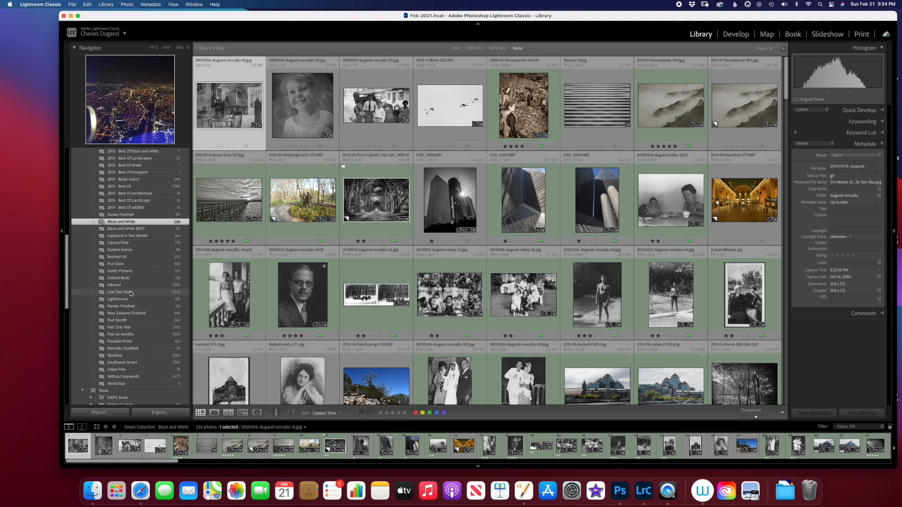
scroll(131, 294, "up", 2)
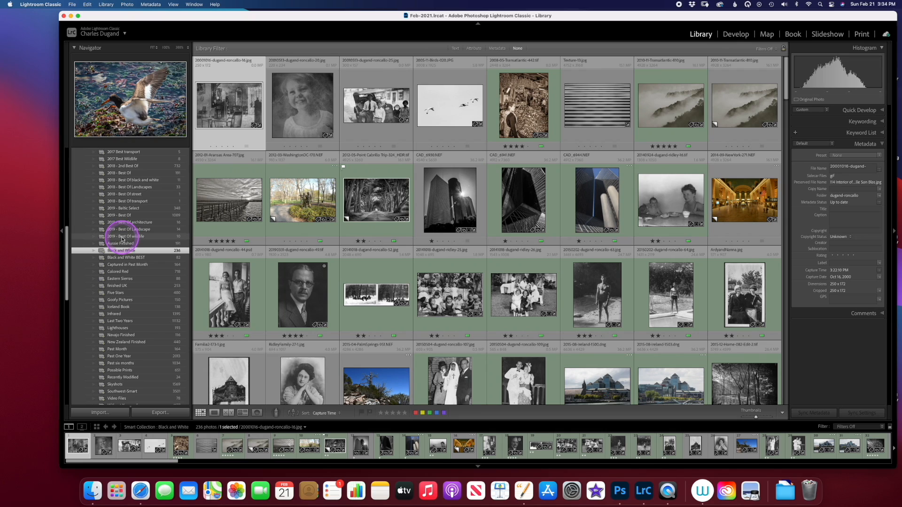
double_click(105, 197)
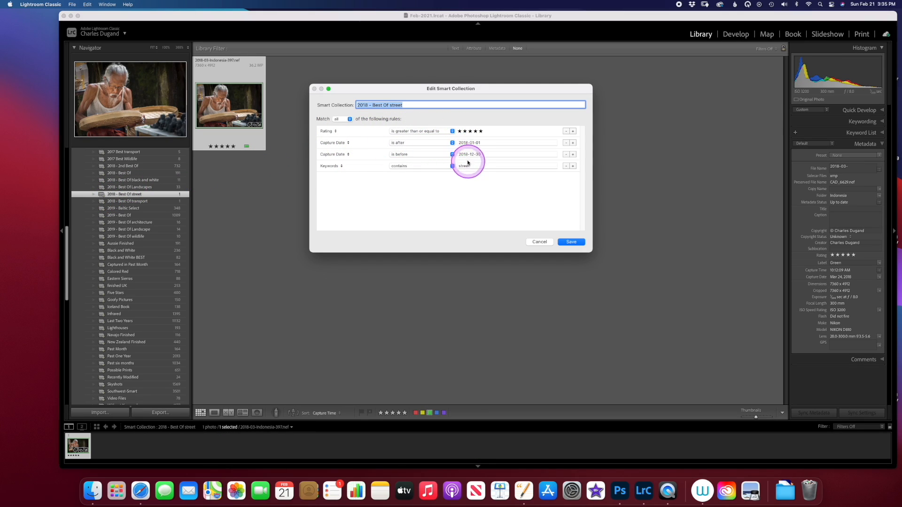
left_click(547, 243)
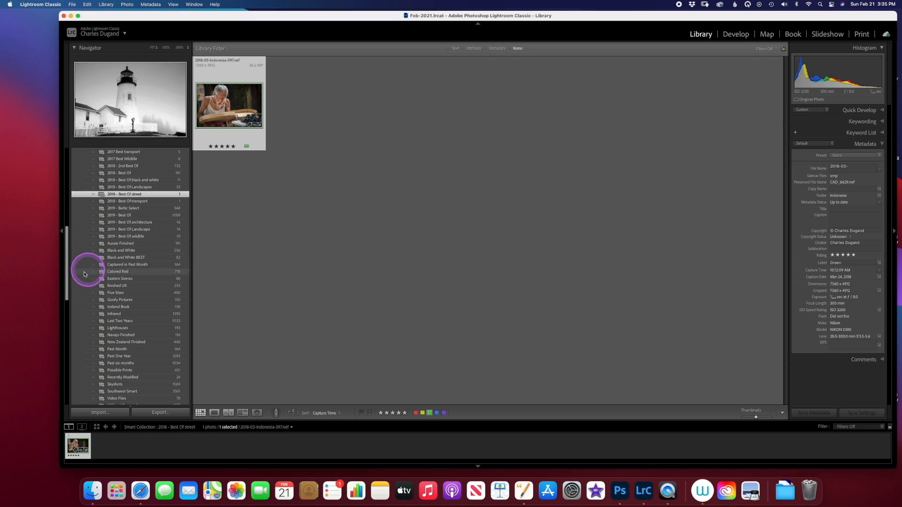
Open Publish Services and display the published photos in the Flickr Photostream
left_click_drag(66, 287, 80, 400)
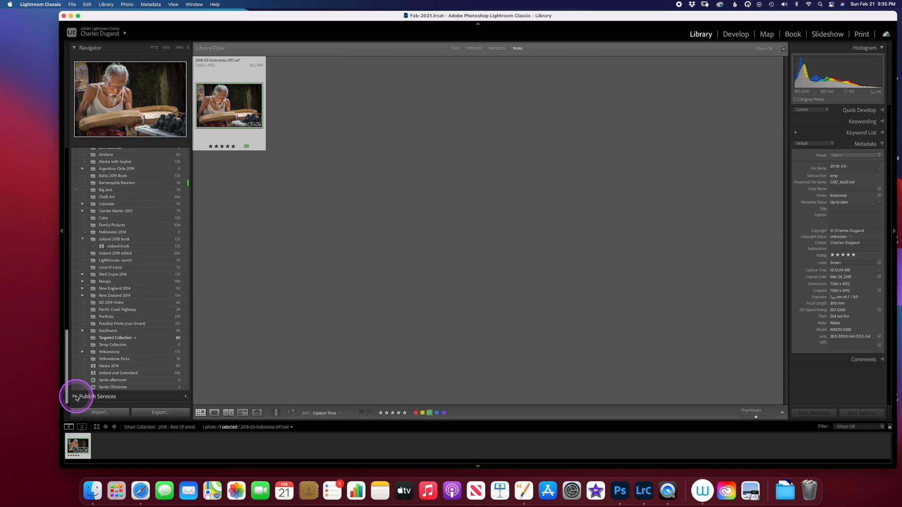
left_click(77, 398)
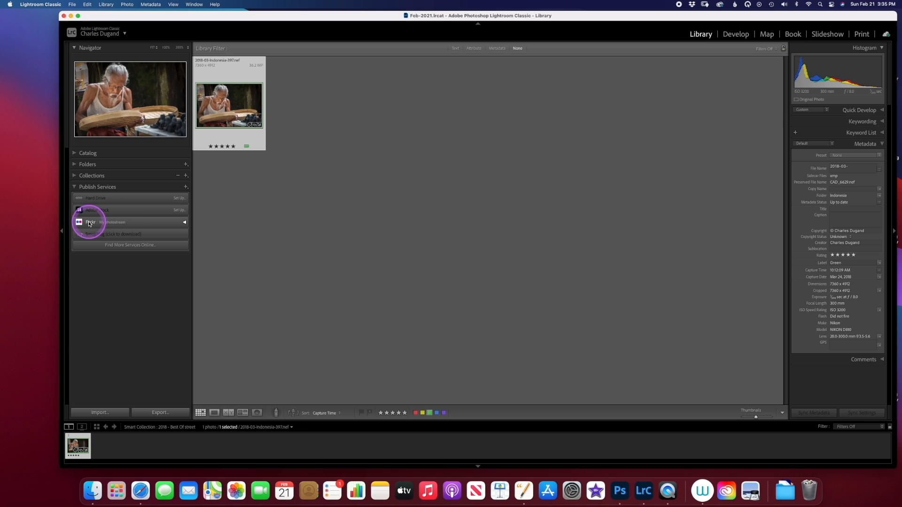
left_click(185, 223)
left_click(150, 231)
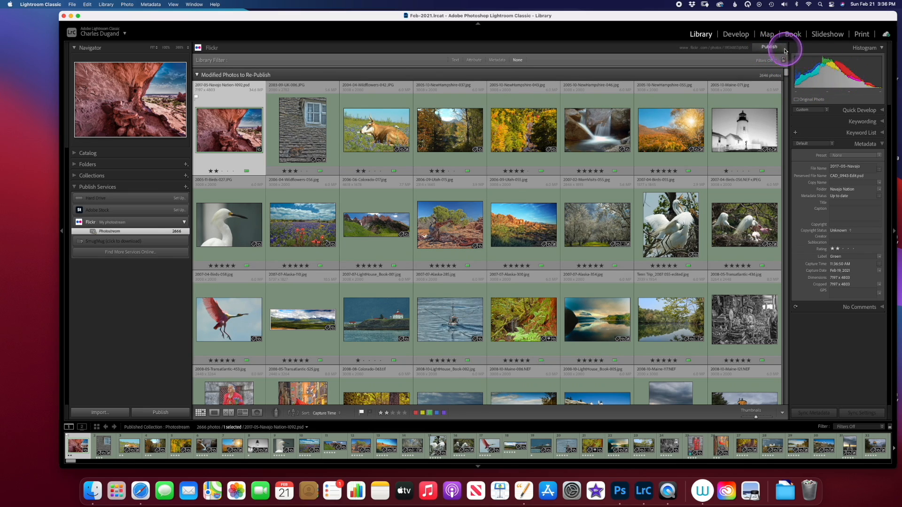
Look over the Quick Develop controls, including the saved preset's crop ratio and treatment options, and collapse them again
left_click(882, 111)
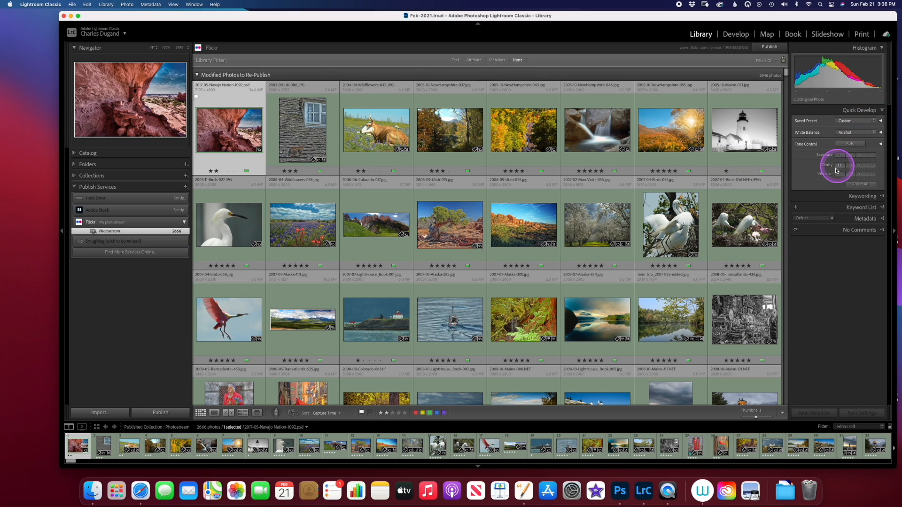
left_click(881, 121)
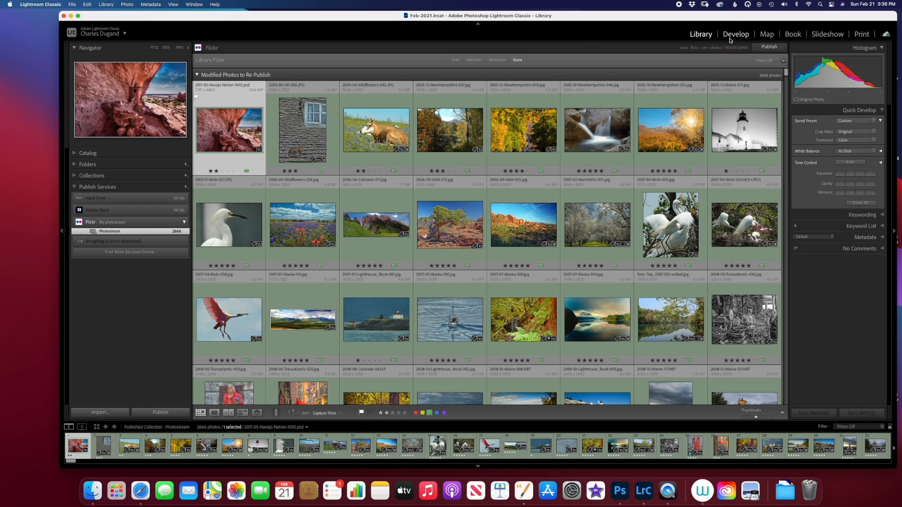
left_click(882, 110)
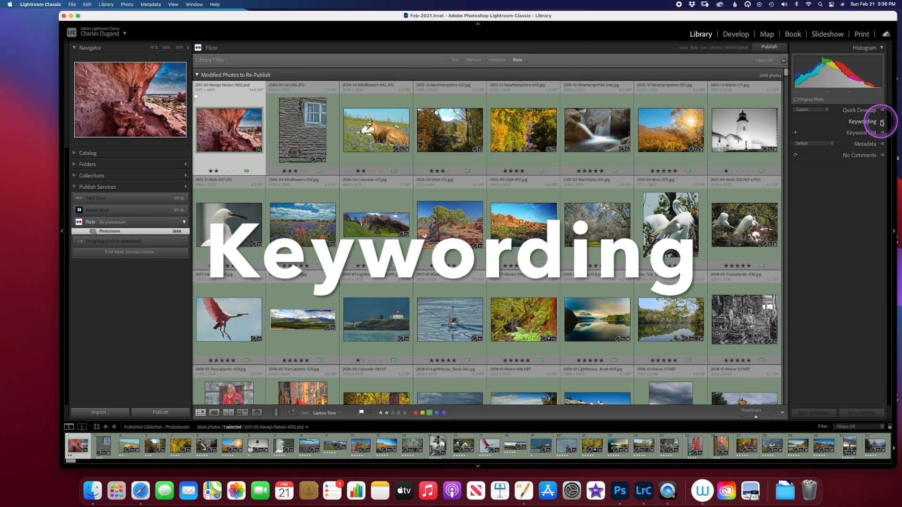
Open Keywording and inspect the keyword tags of the black-and-white lighthouse photo
left_click(882, 122)
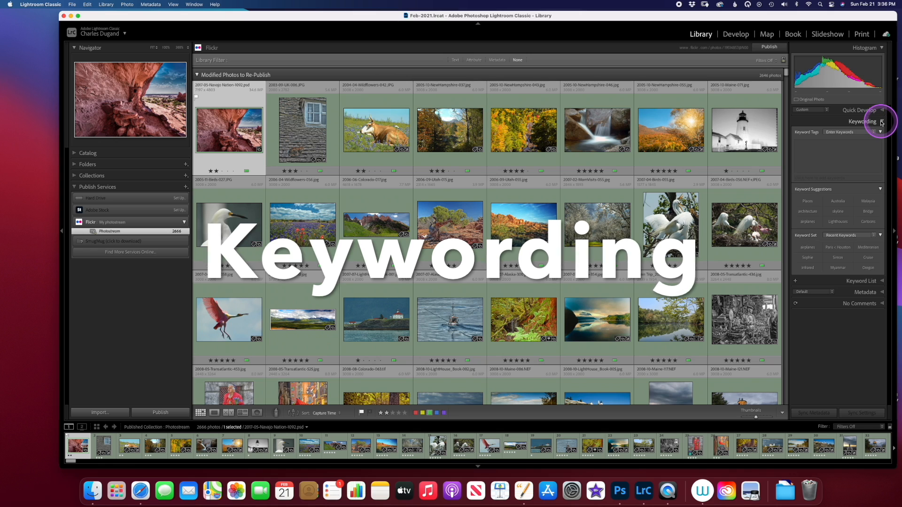
left_click(752, 150)
left_click(728, 143)
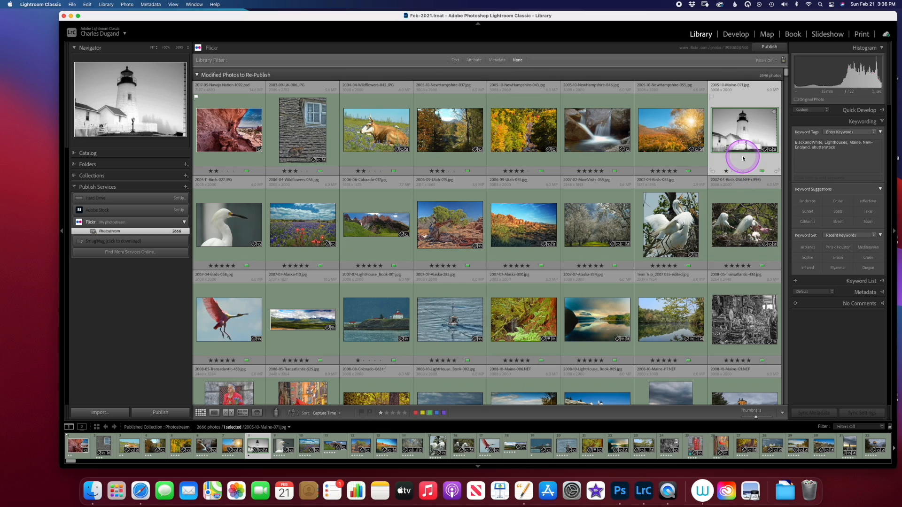
left_click(814, 149)
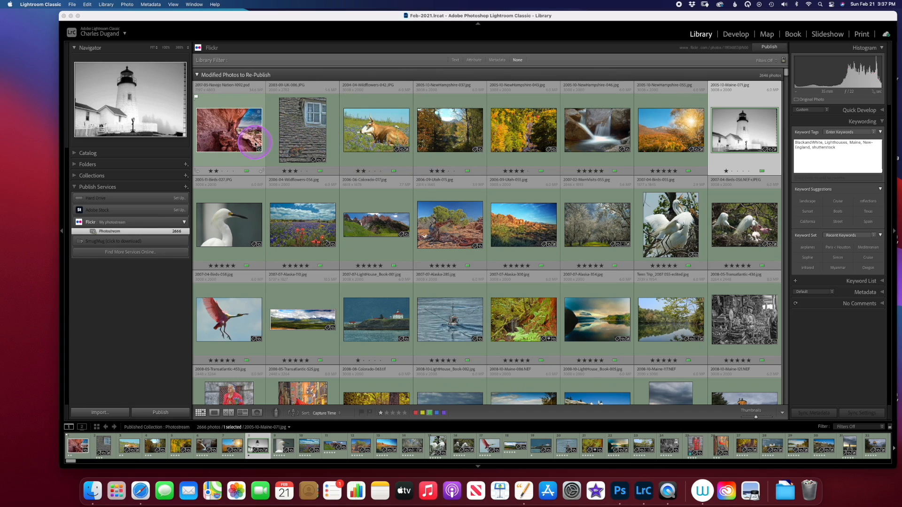
Select the photos from the first red-rock image through the two white egrets and examine their combined keyword tags
left_click(235, 136)
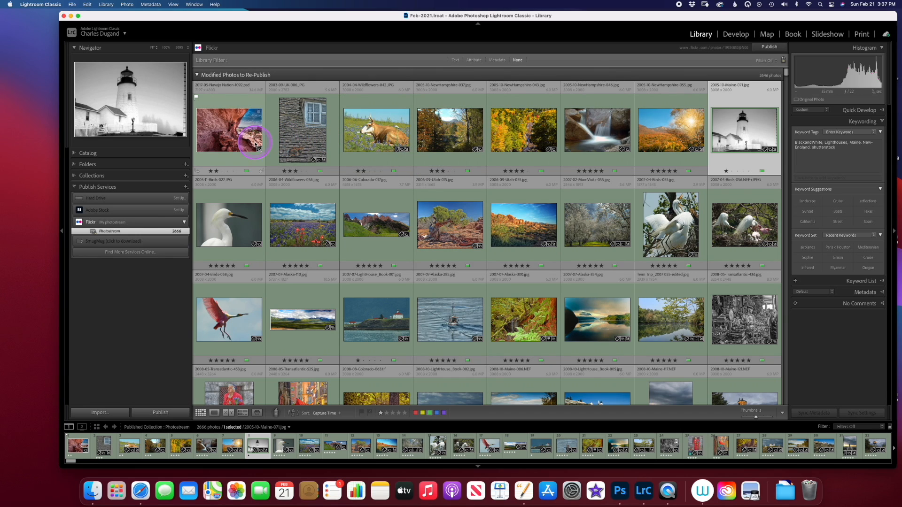
left_click(685, 245, "shift")
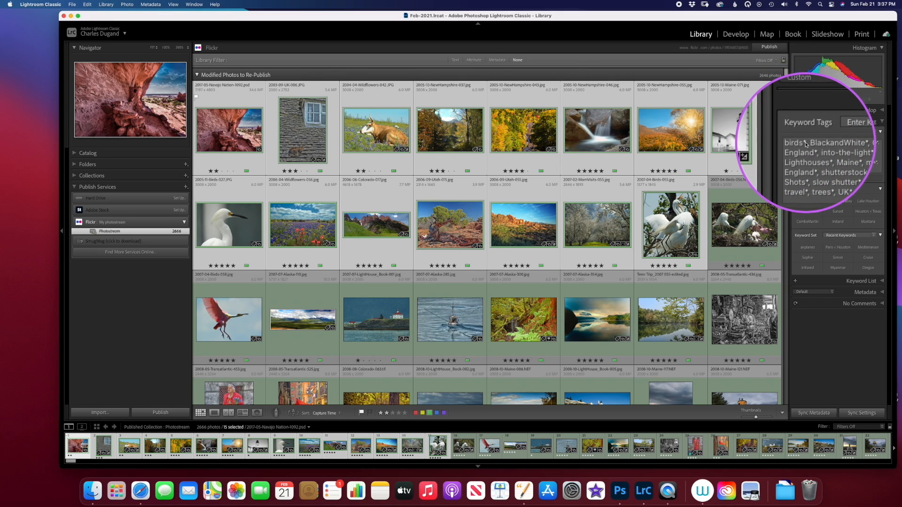
mouse_move(805, 143)
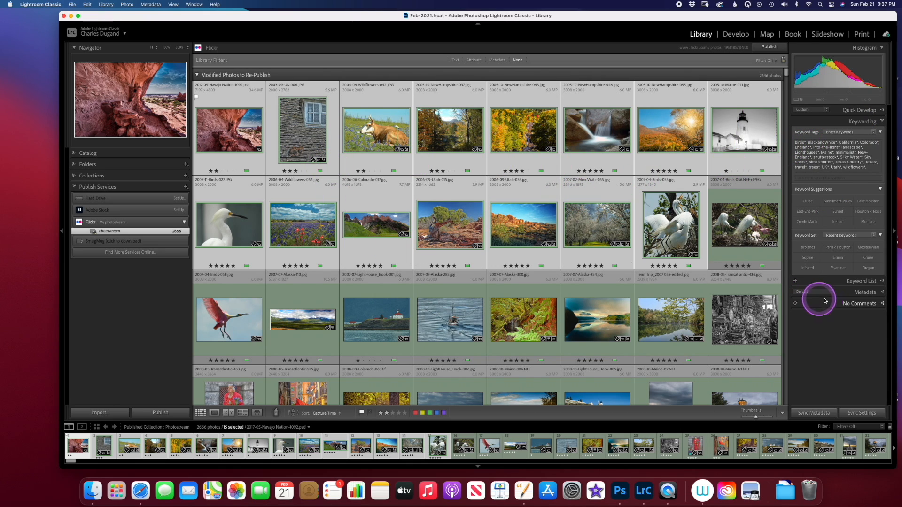
left_click(705, 241)
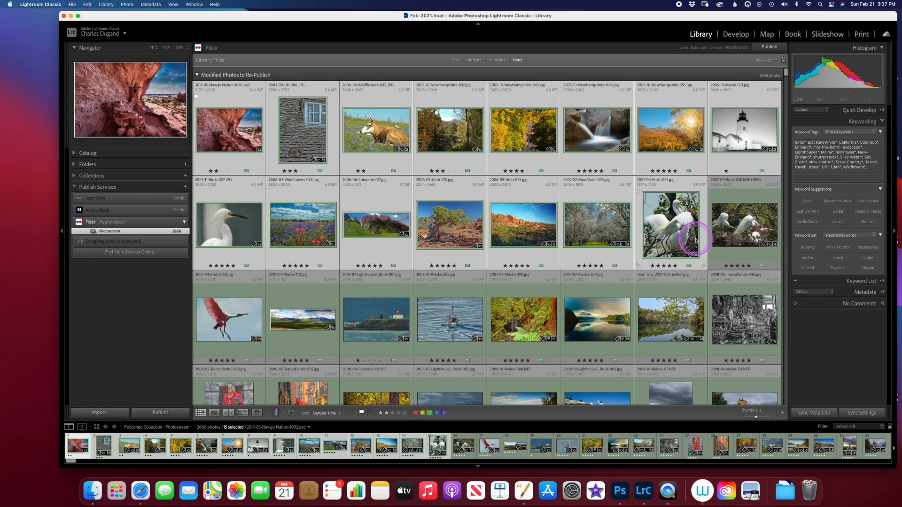
Browse the Keyword List and check the birds keyword on the photo of egrets in their nest
left_click(884, 283)
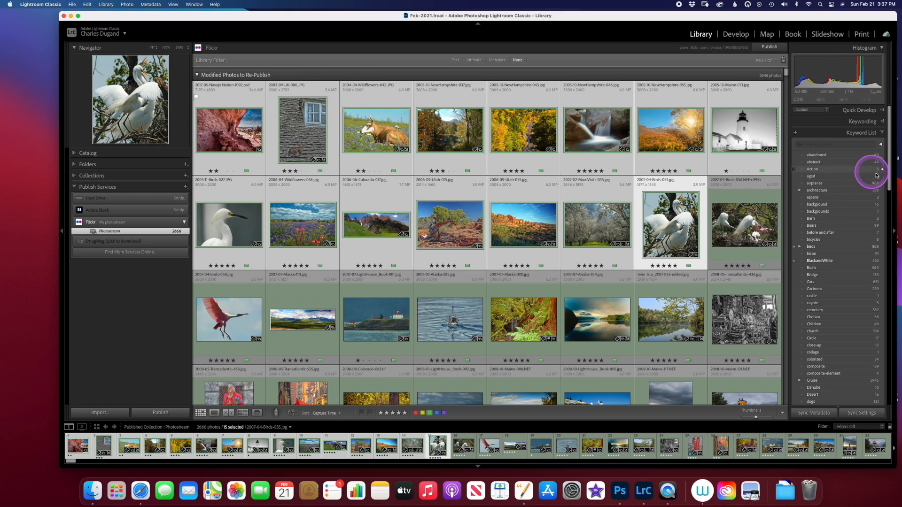
left_click_drag(889, 186, 872, 211)
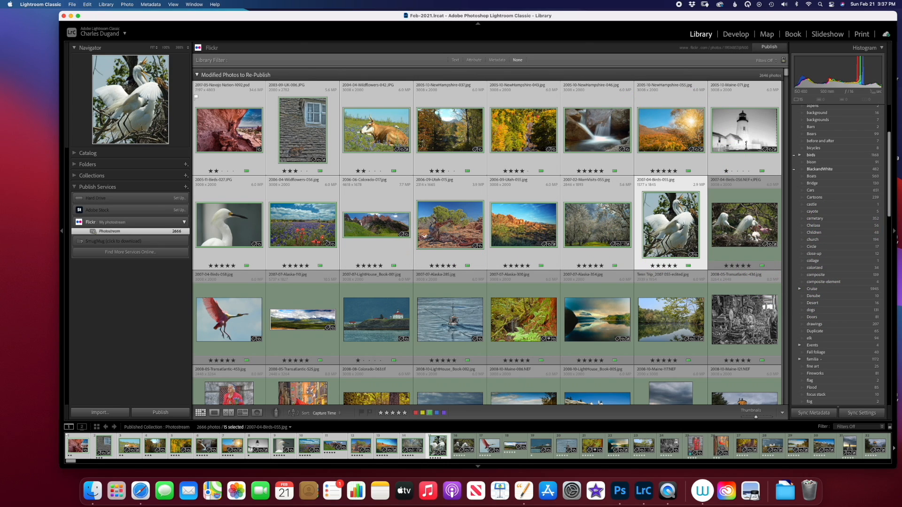
left_click_drag(888, 201, 889, 159)
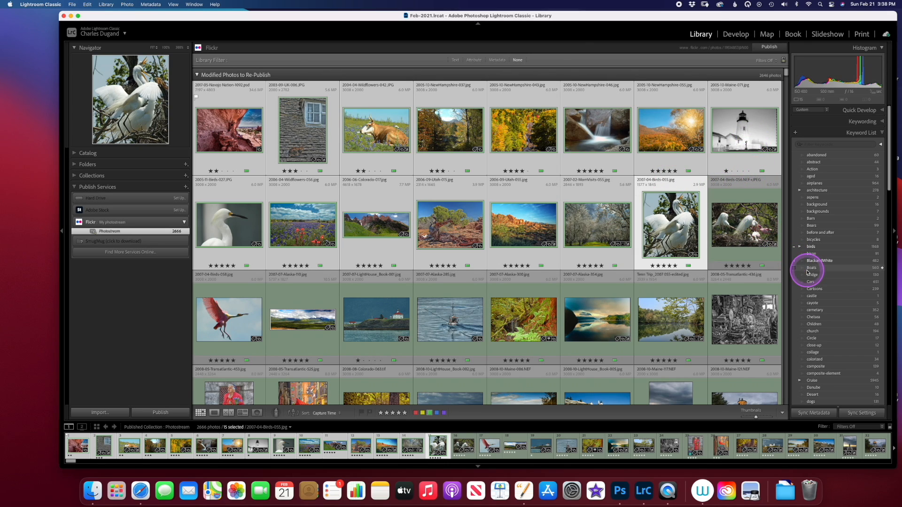
scroll(810, 306, "down", 1)
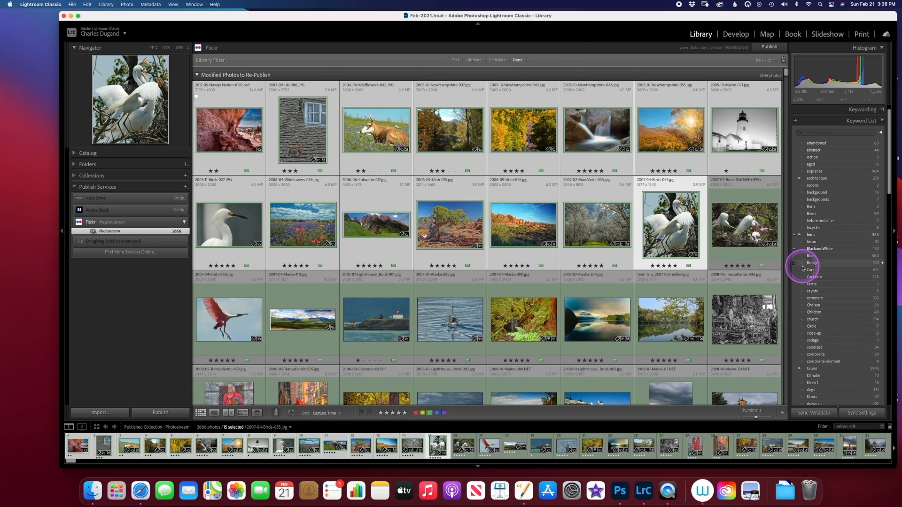
left_click(725, 198)
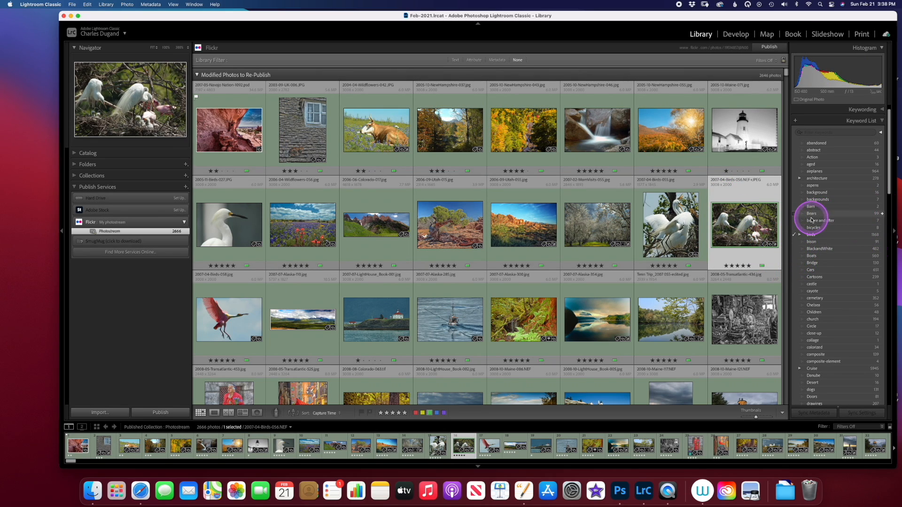
left_click(793, 234)
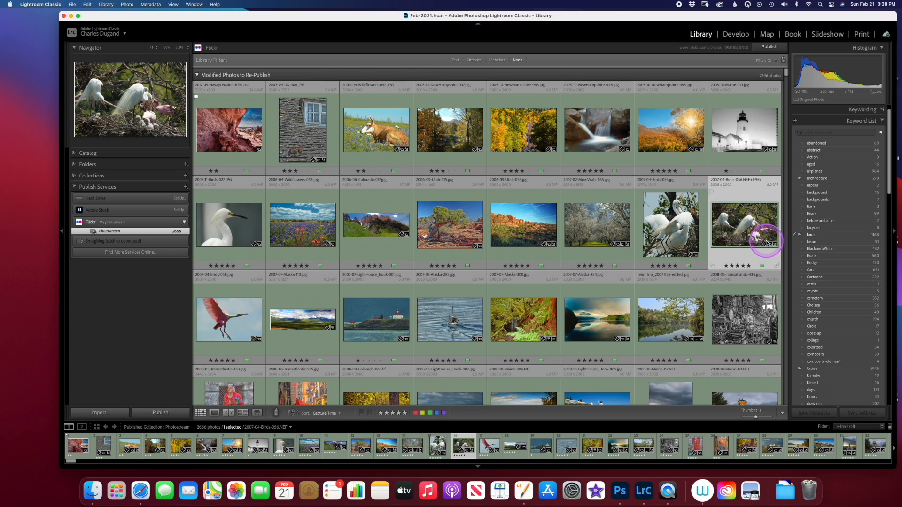
Assign the birds keyword to the black-and-white Transatlantic street photo and check its keyword tags
left_click(737, 313)
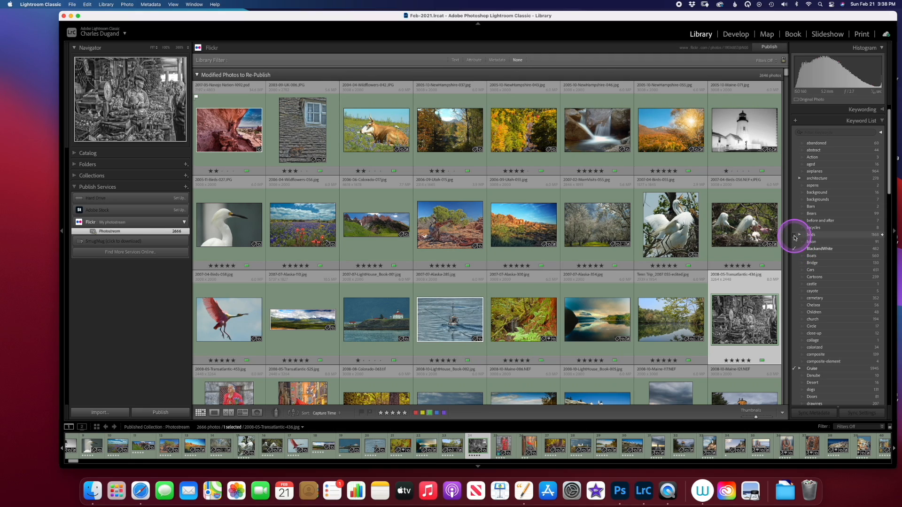
left_click(793, 236)
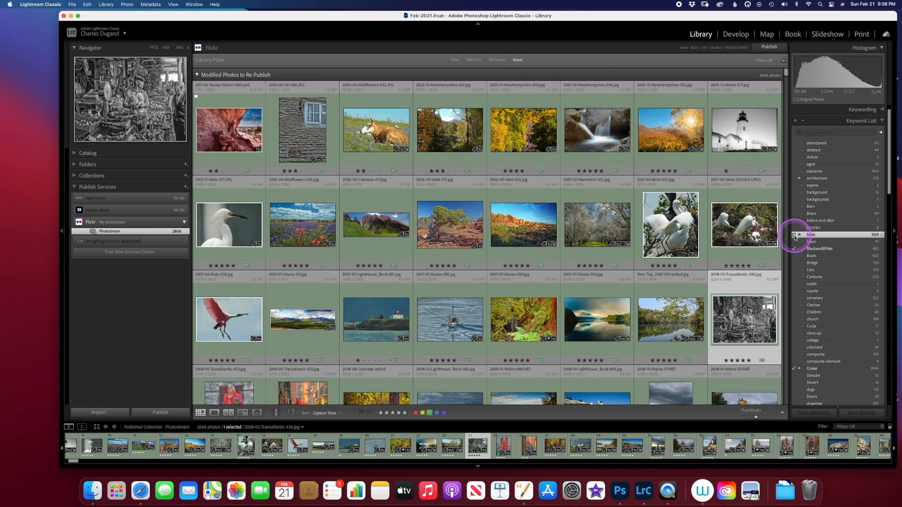
left_click(758, 322)
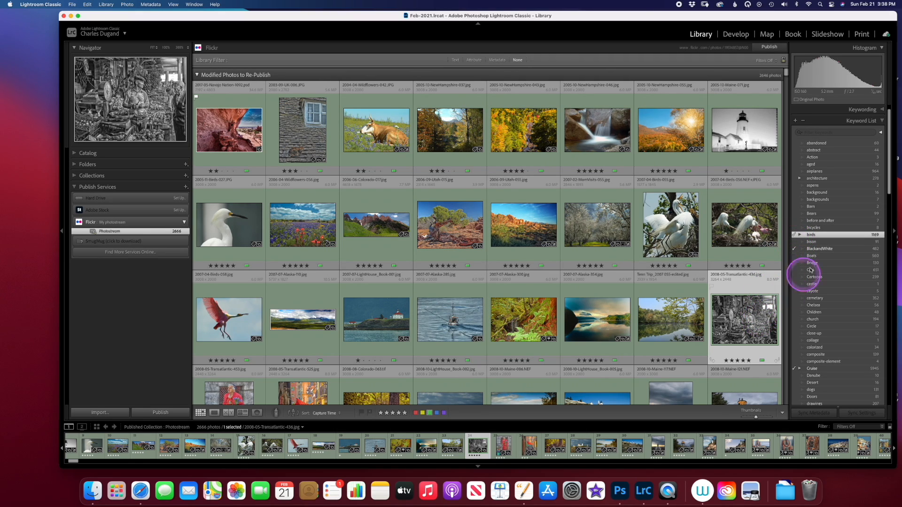
left_click(883, 111)
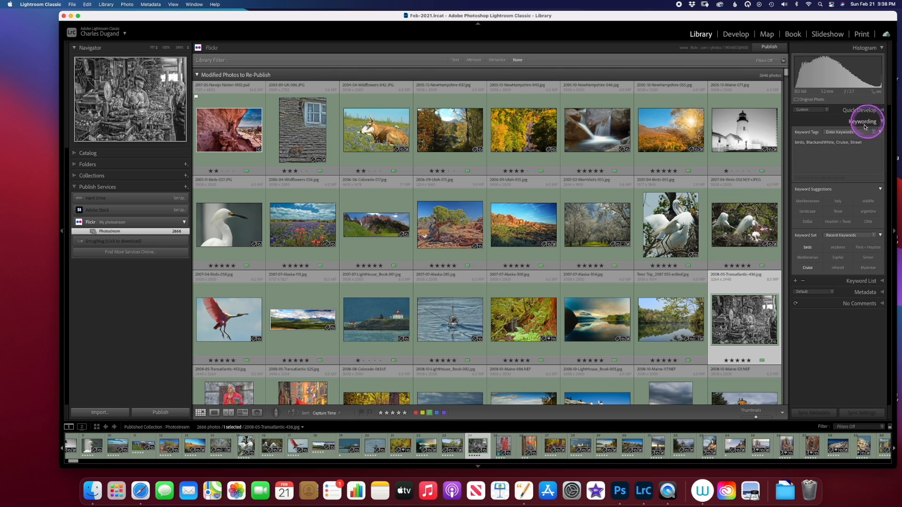
left_click(804, 147)
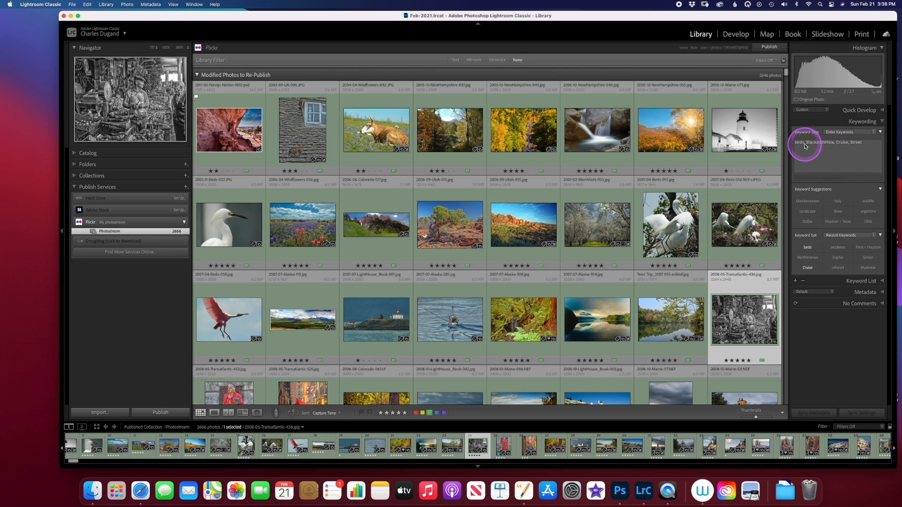
Remove the birds keyword from the black-and-white Transatlantic street photo using the Keyword List
left_click(881, 283)
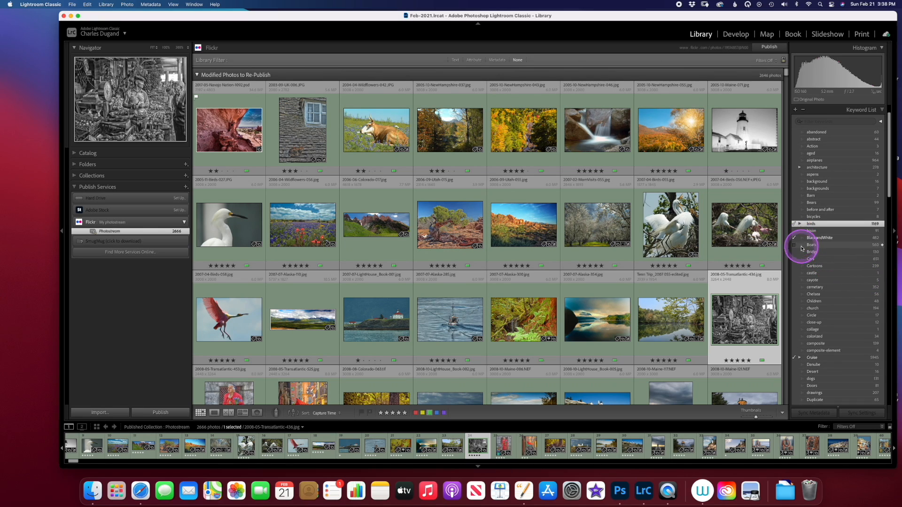
left_click(793, 224)
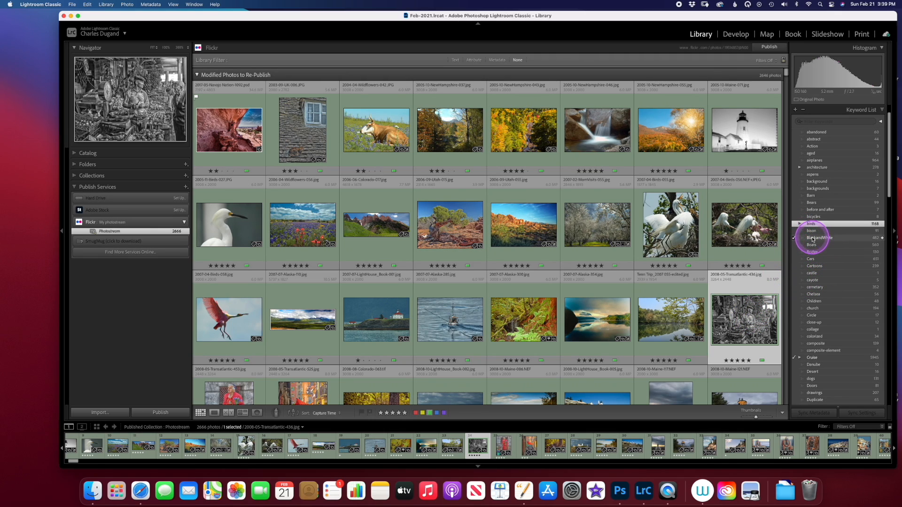
Show all catalog photos tagged with the Boats keyword
left_click(883, 246)
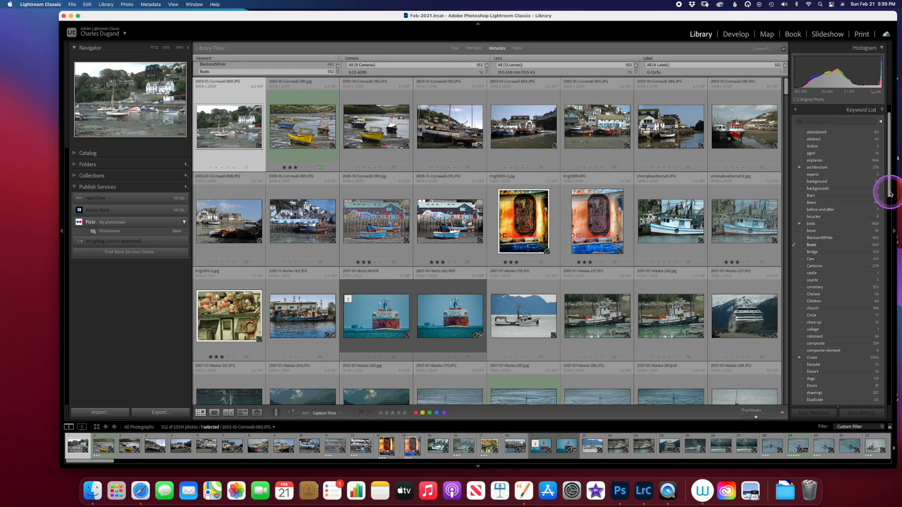
Expand the People keyword and show the photos tagged with two different people in turn, then collapse it
left_click_drag(889, 197, 892, 329)
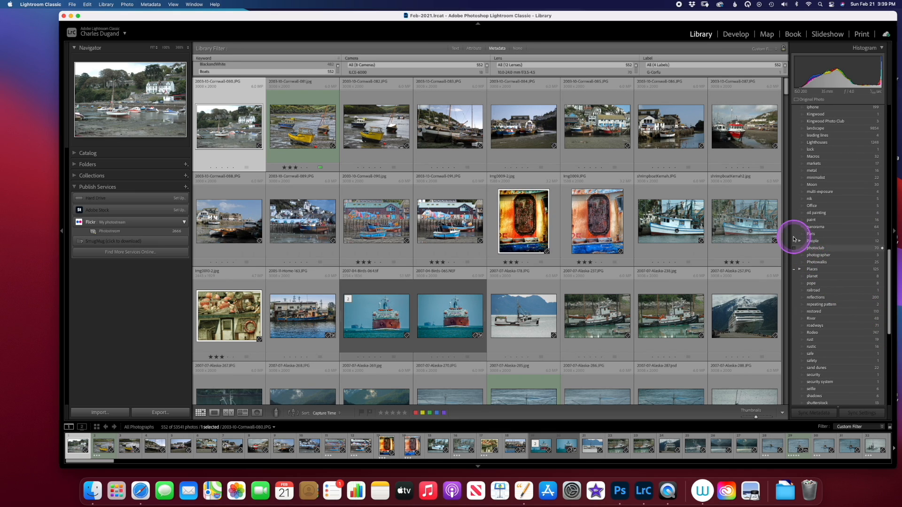
left_click(800, 241)
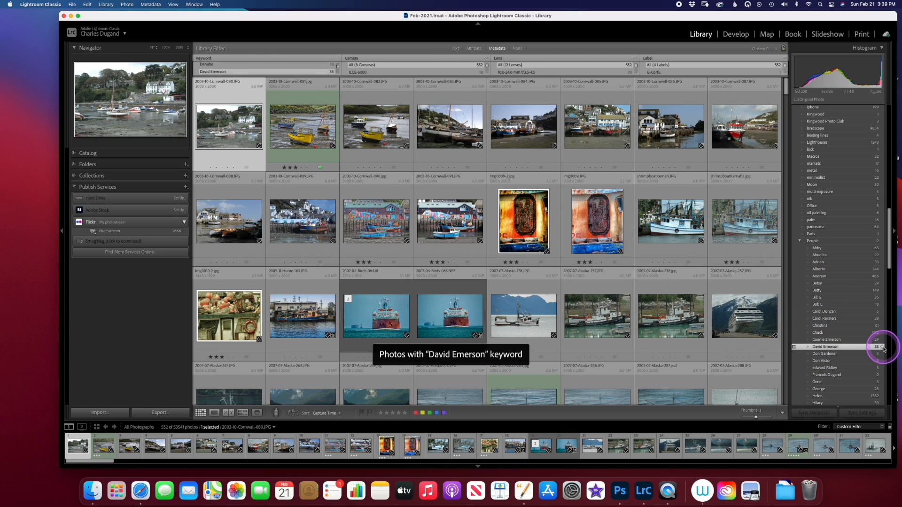
left_click(883, 347)
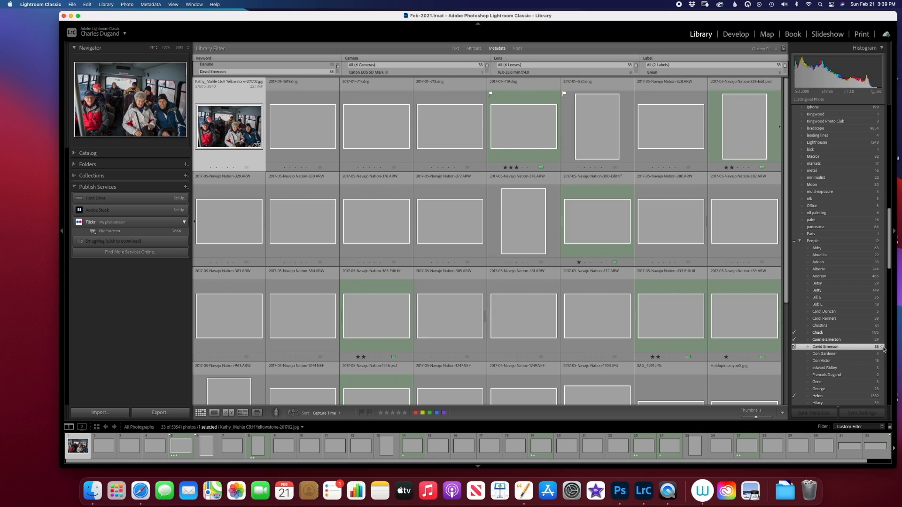
left_click(883, 348)
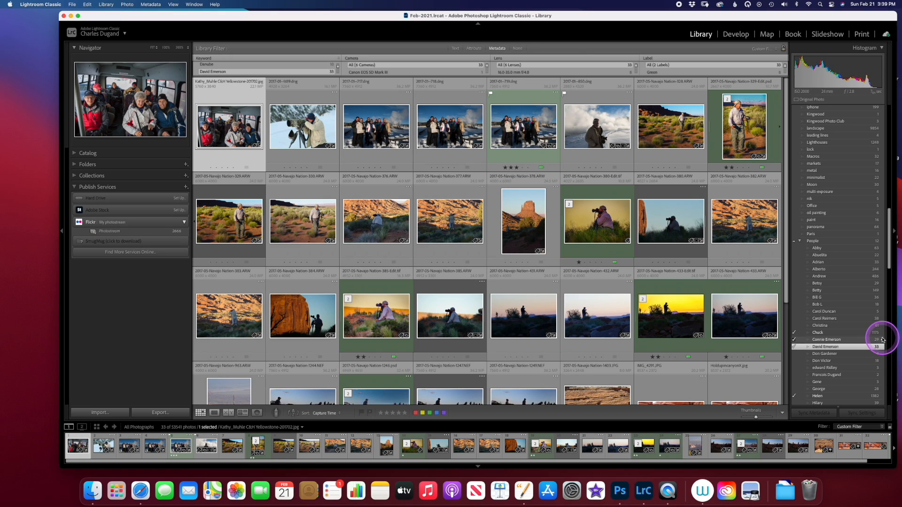
left_click(882, 334)
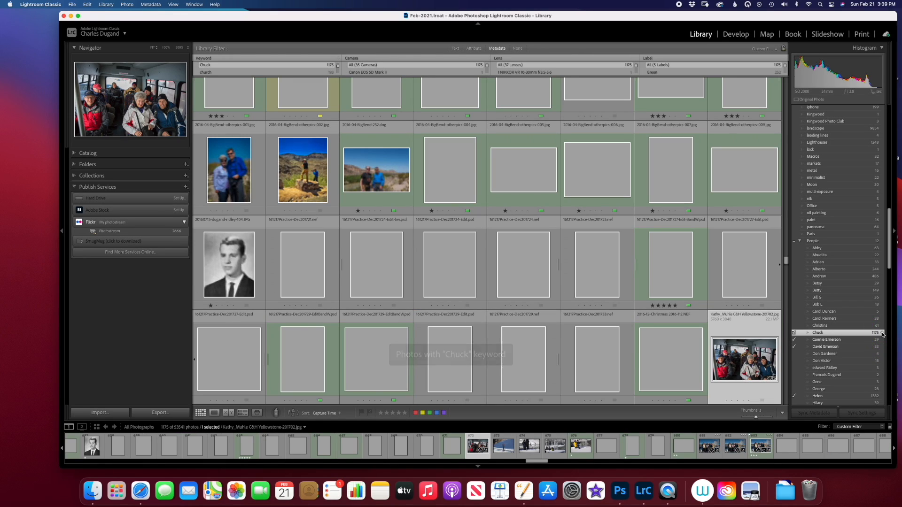
left_click(799, 241)
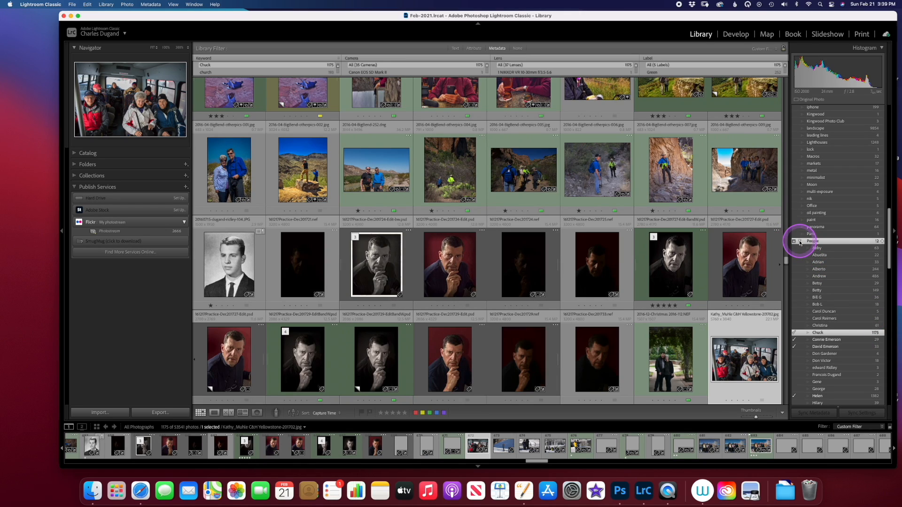
Expand the Places keyword and show all photos tagged argentina
left_click(800, 269)
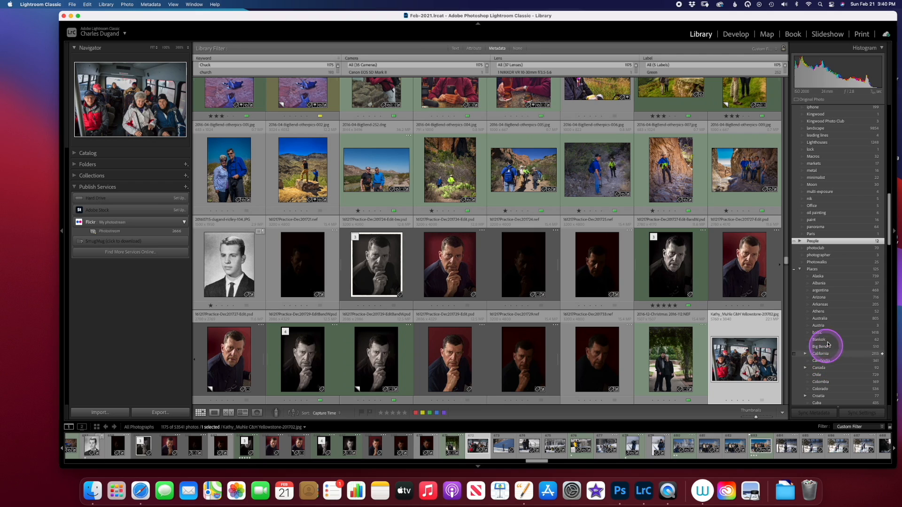
left_click(881, 293)
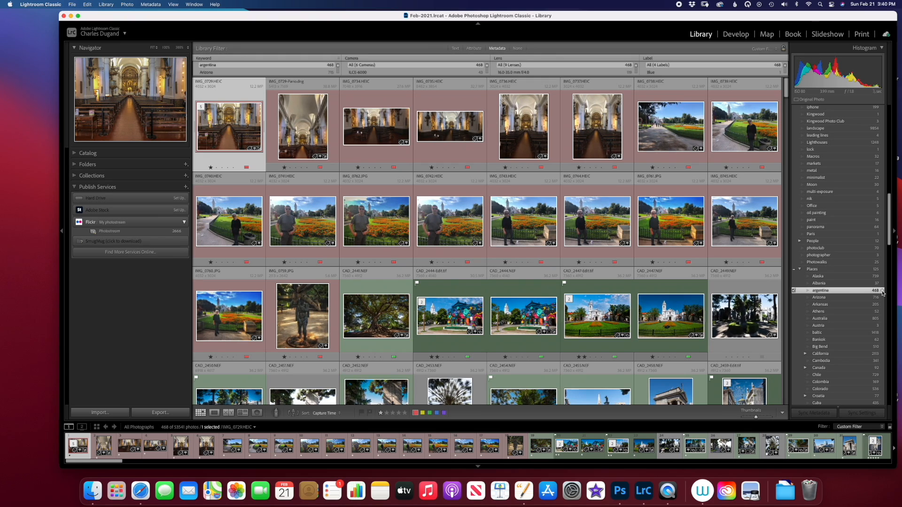
Expand Folders and the workspace drive, and look through the subfolders of its AAA-Personal folder
left_click(78, 165)
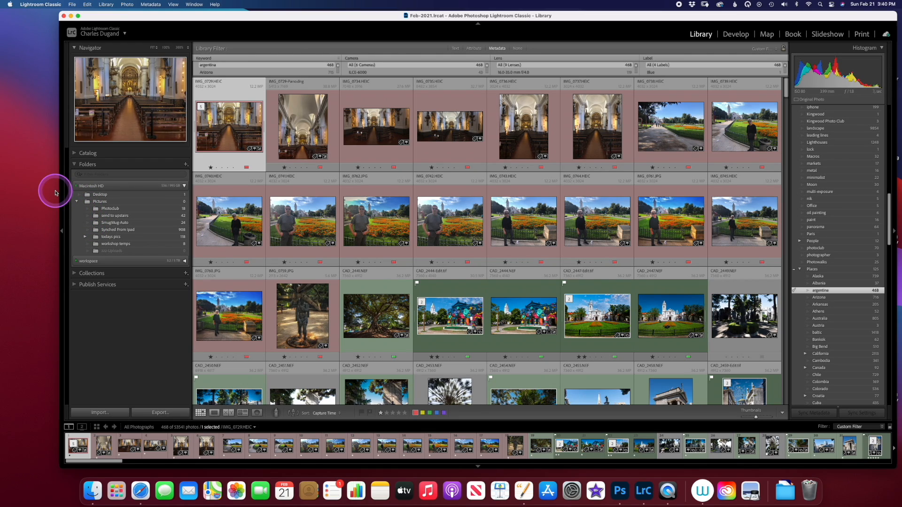
left_click(185, 261)
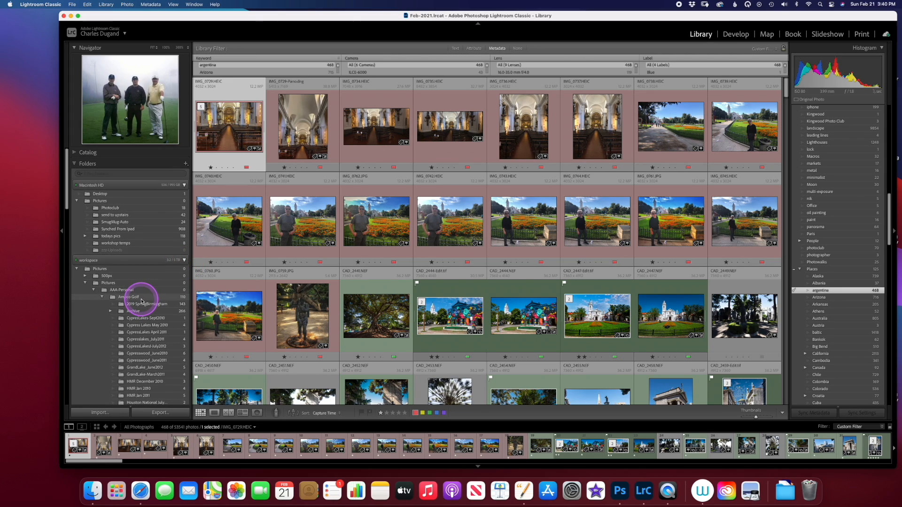
scroll(141, 301, "down", 10)
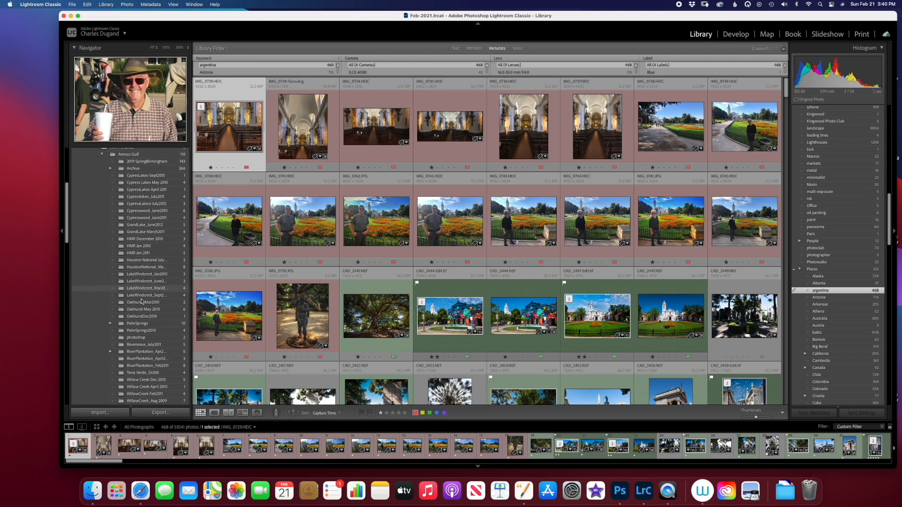
scroll(141, 301, "up", 6)
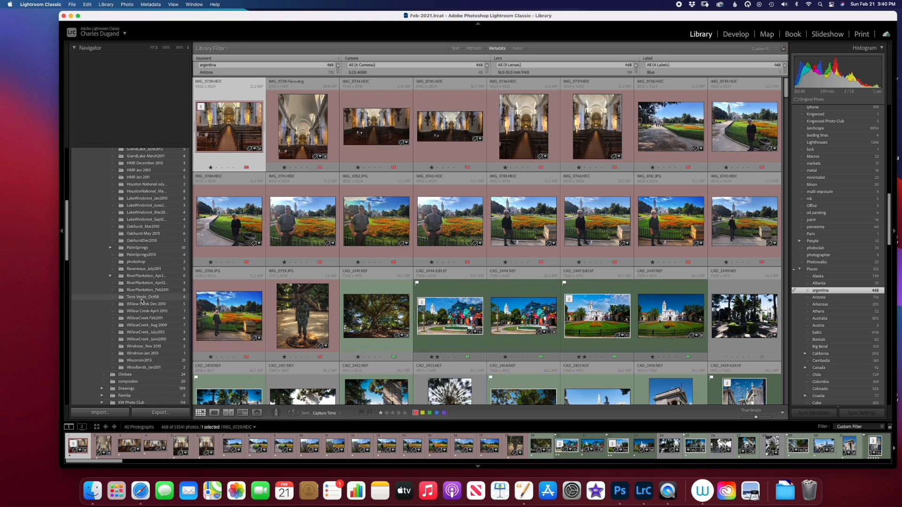
scroll(142, 301, "up", 2)
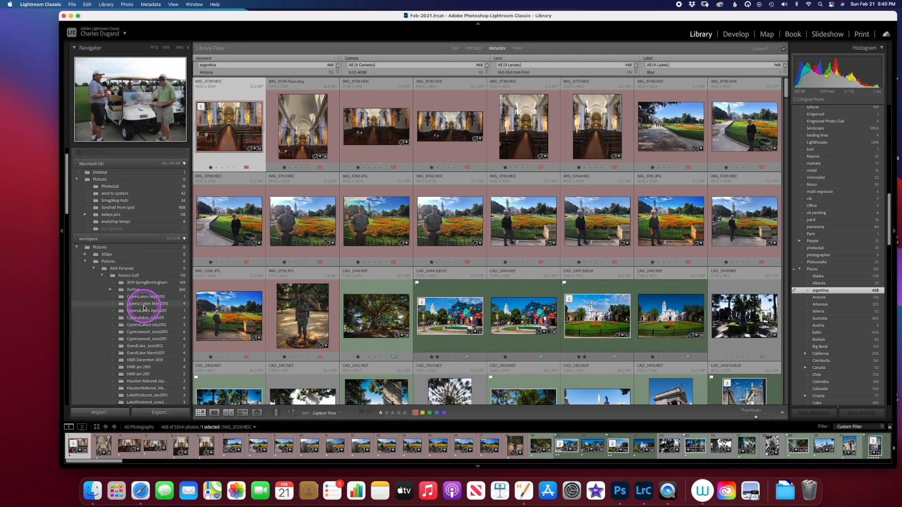
Collapse the Amoco Golf, AAA-Personal and Cruising folders on the workspace drive and show the photos in the Myanmar folder
left_click(102, 275)
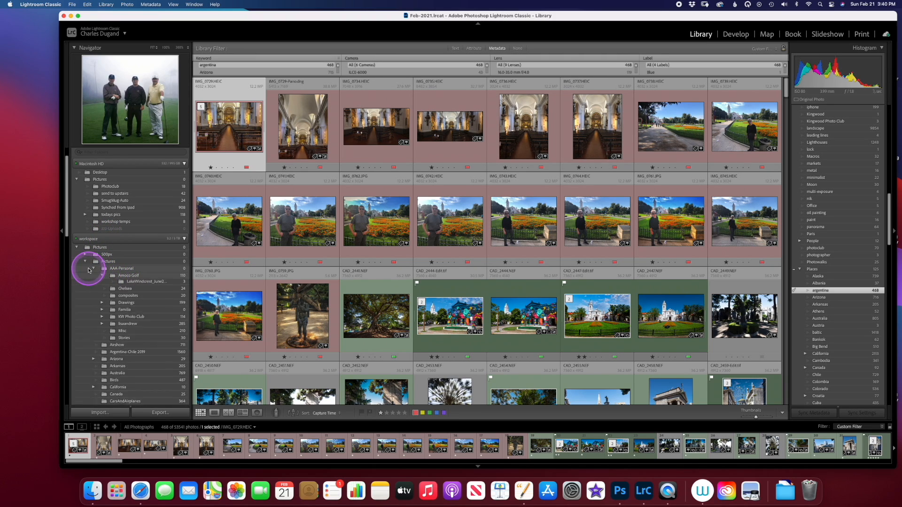
left_click(94, 269)
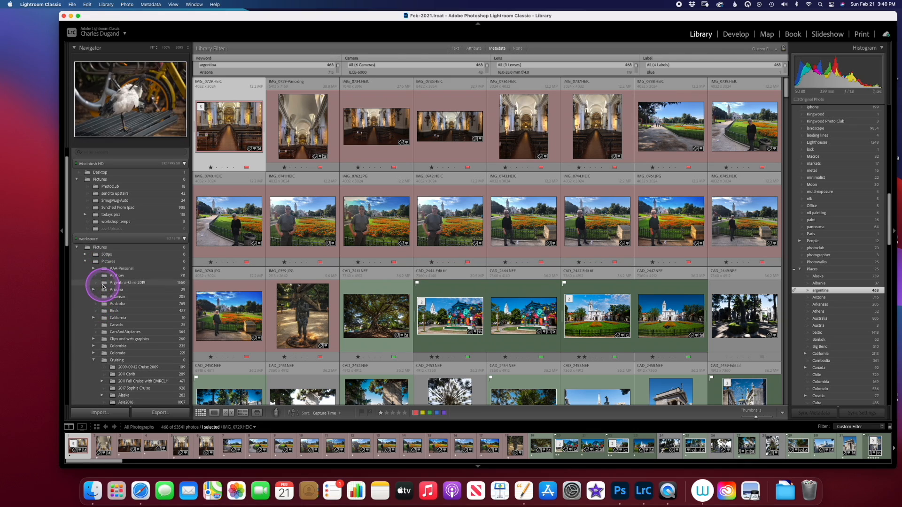
scroll(111, 332, "down", 5)
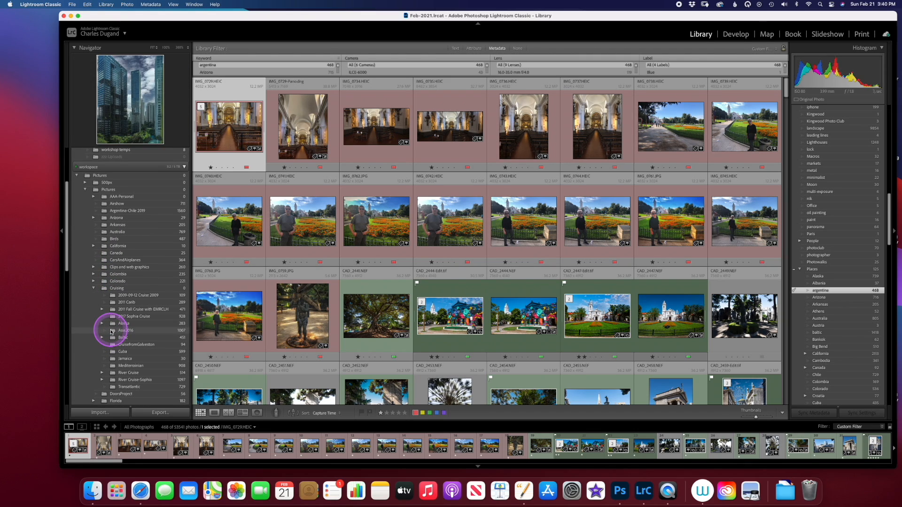
left_click(94, 283)
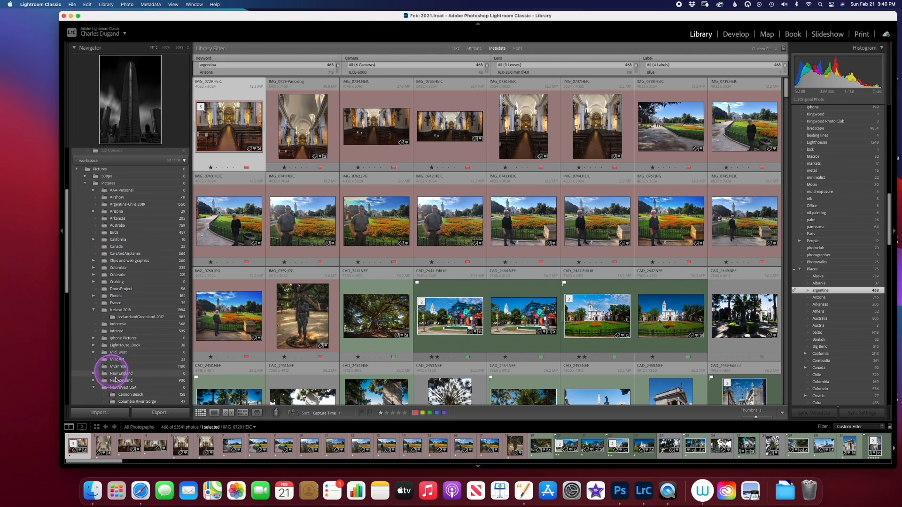
left_click(168, 366)
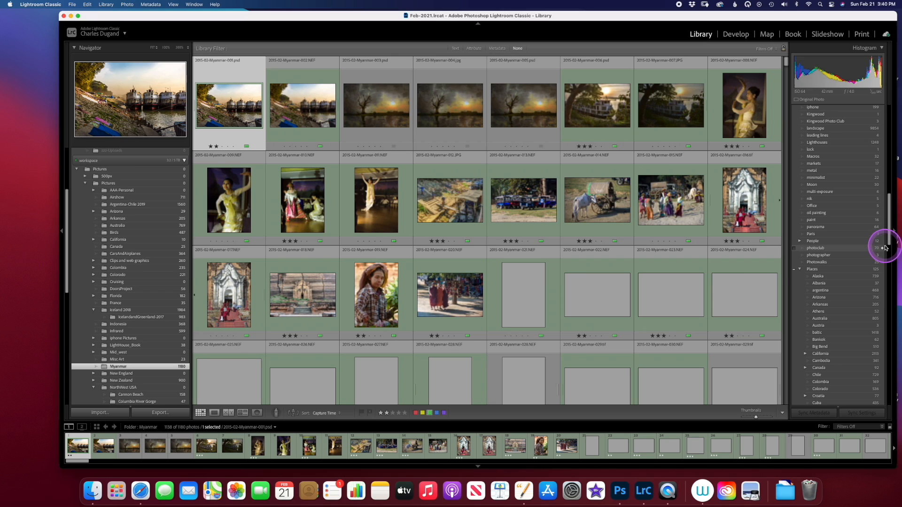
Locate the Myanmar keyword in the Keyword List, collapse the list, and show the photo's Metadata details
left_click_drag(889, 240, 885, 309)
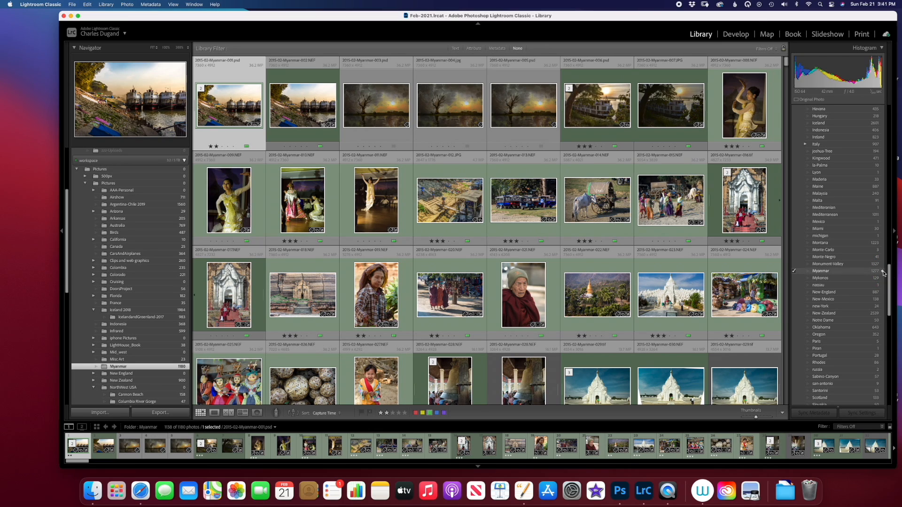
left_click_drag(882, 271, 887, 386)
left_click(885, 386)
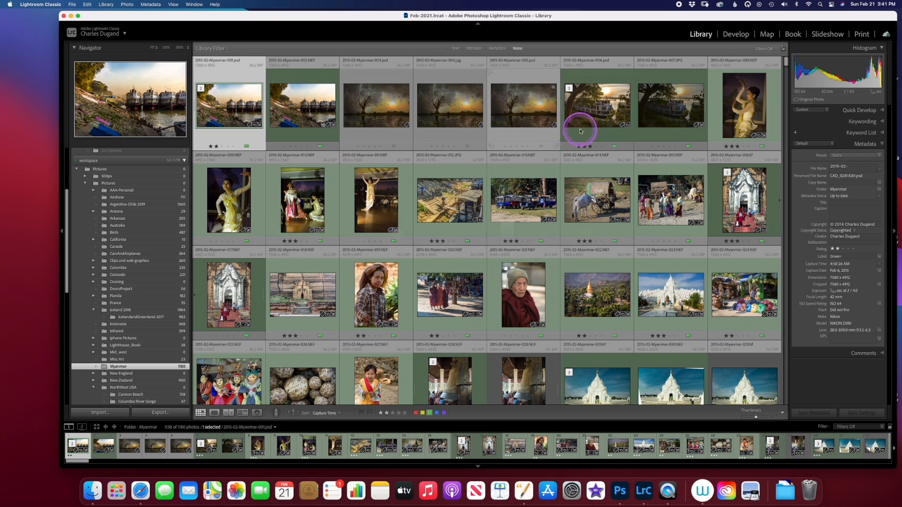
Select 2015-02-Myanmar-006.psd and open its file name for editing in the metadata, leaving it without entering a new name
left_click(612, 117)
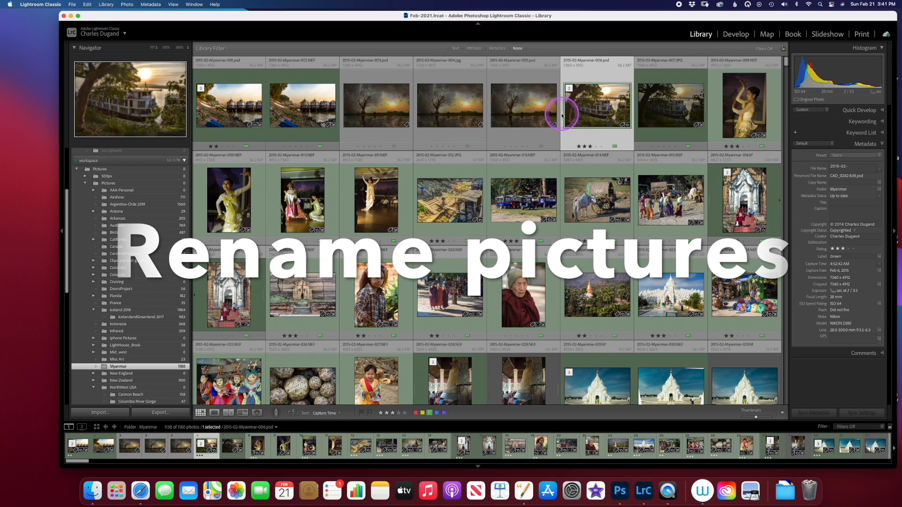
left_click(869, 170)
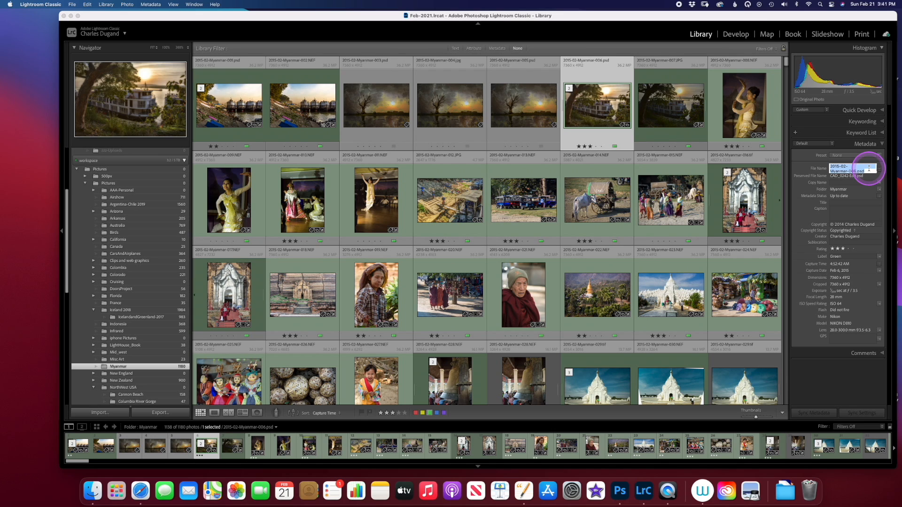
left_click(236, 131)
Select the first 15 Myanmar photos, review the file naming templates for batch renaming them, and cancel the rename
left_click(228, 114)
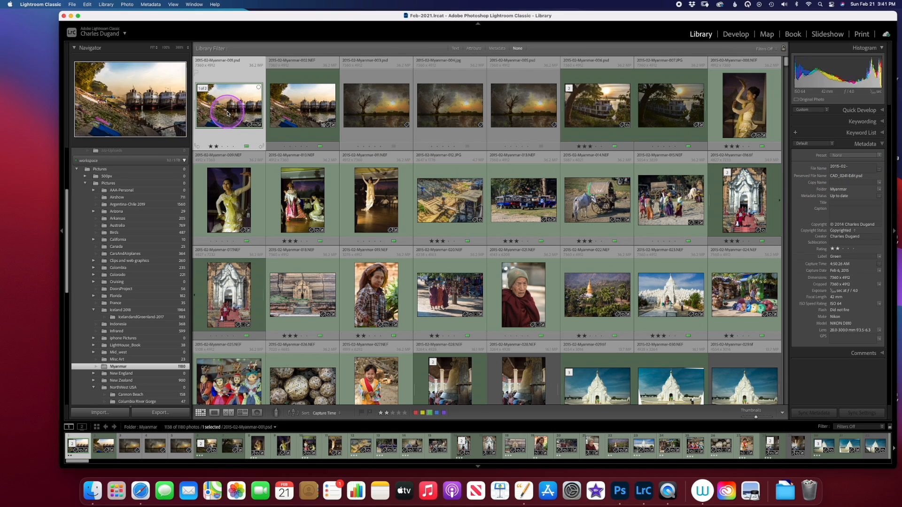
left_click(654, 203, "shift")
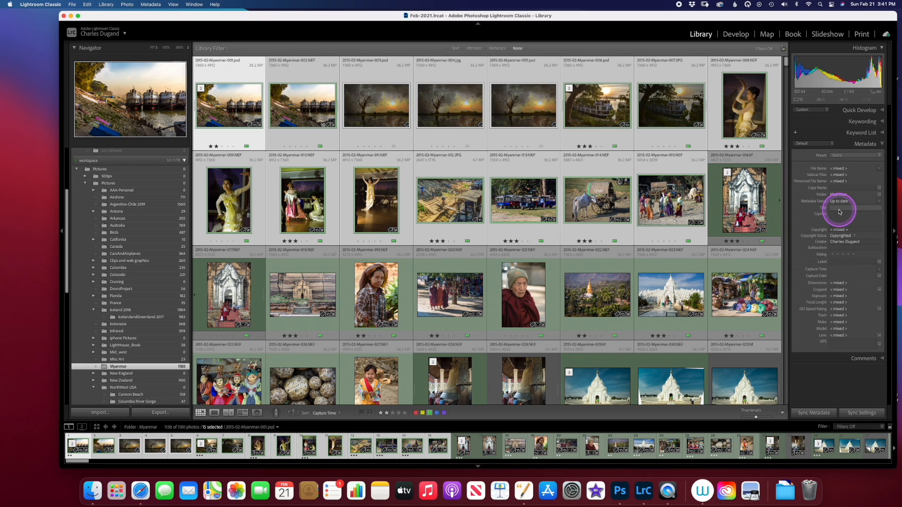
left_click(879, 170)
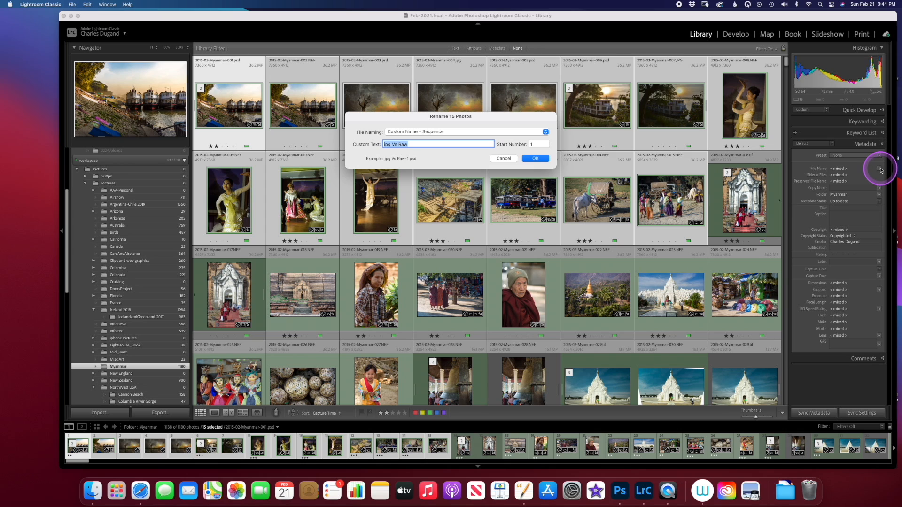
left_click_drag(443, 117, 611, 99)
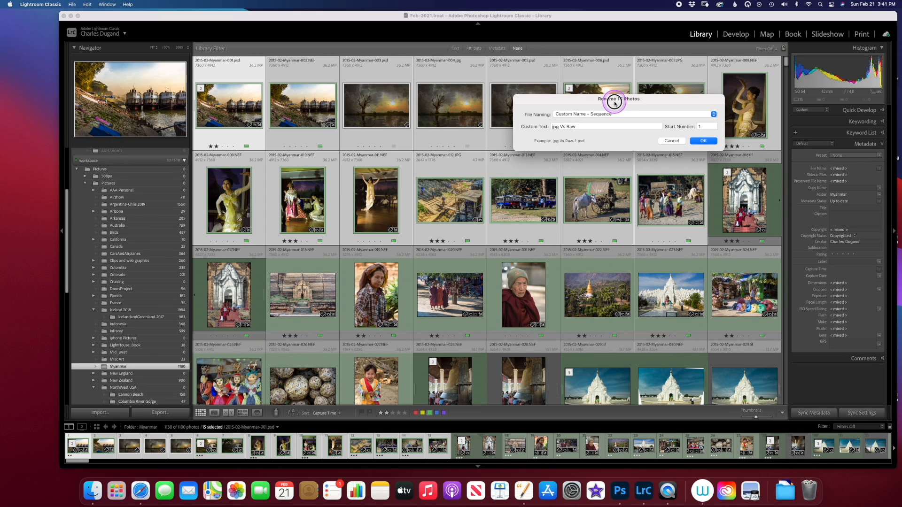
left_click(635, 114)
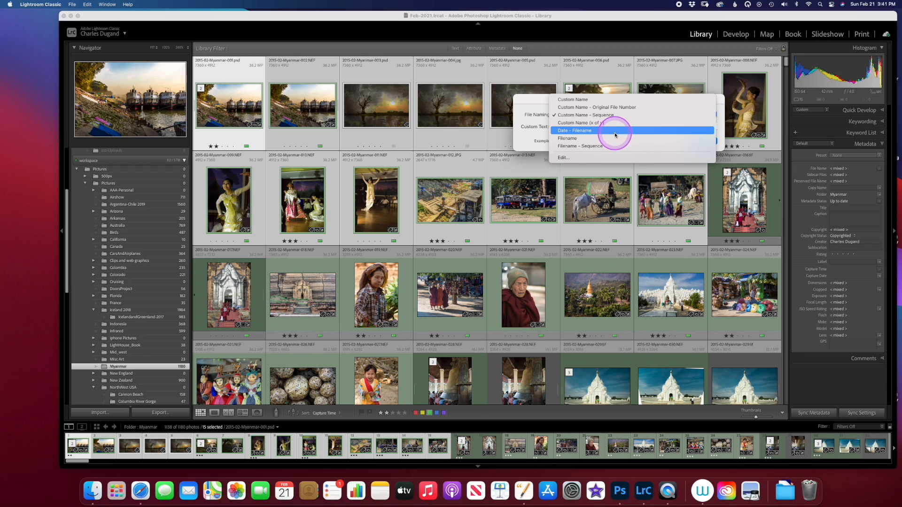
left_click(534, 101)
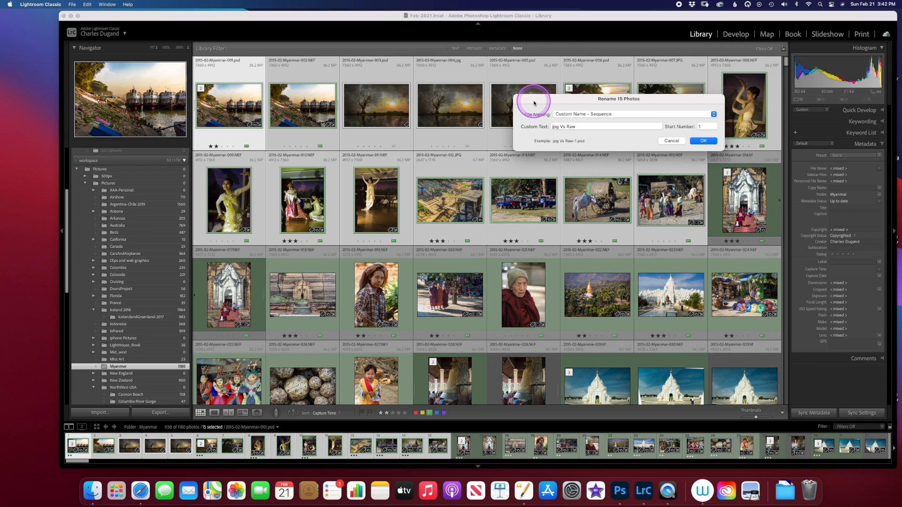
left_click(670, 141)
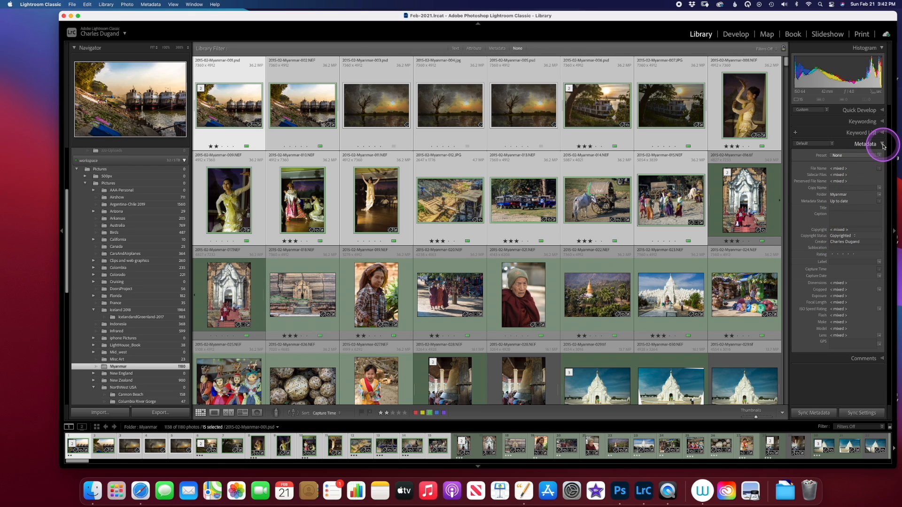
Bring up the Rename Photos command again for the 15 selected photos and cancel it
left_click(105, 5)
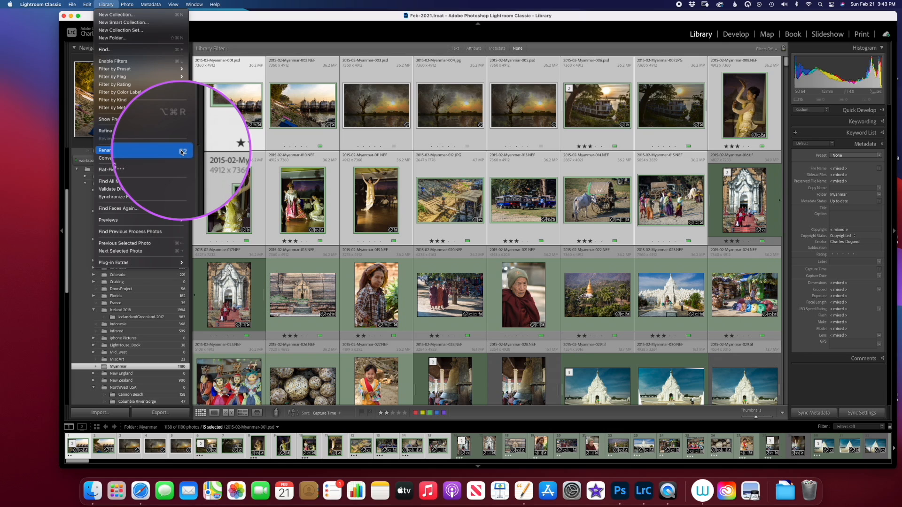
left_click(125, 151)
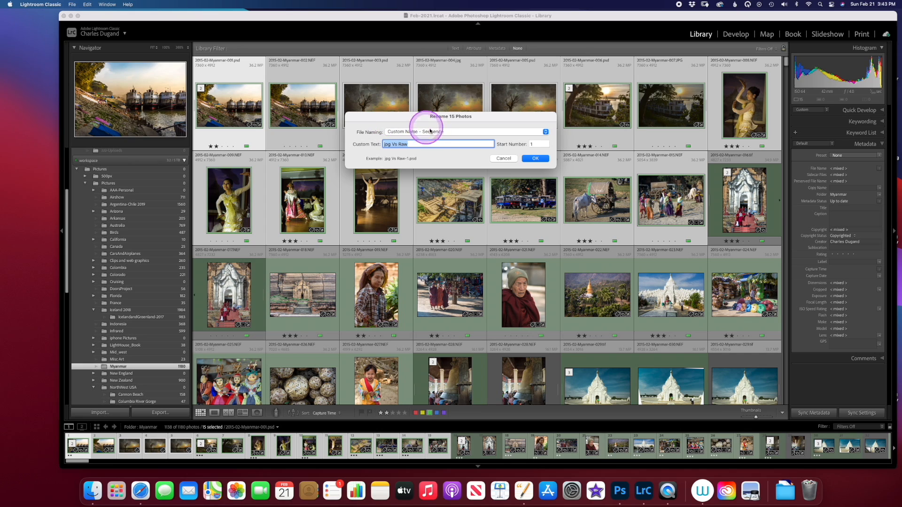
left_click(507, 162)
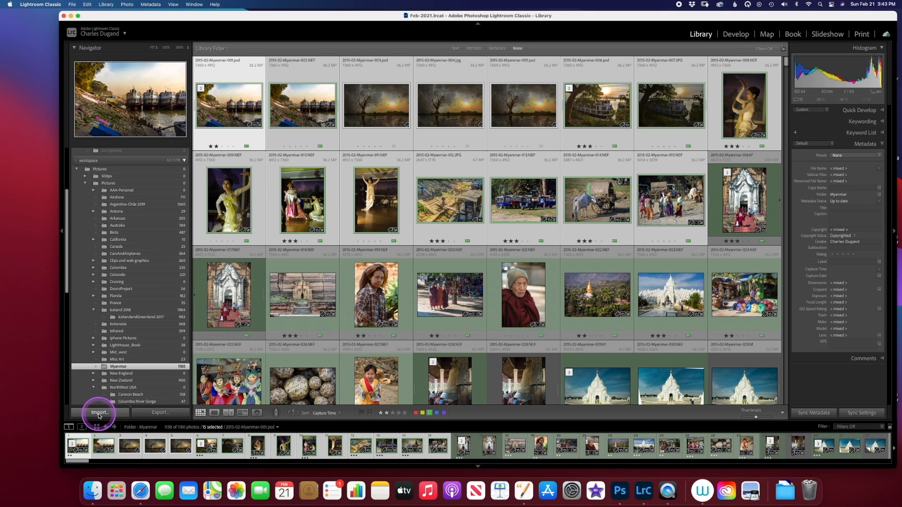
Open the import window for bringing new photos into the catalog
left_click(73, 5)
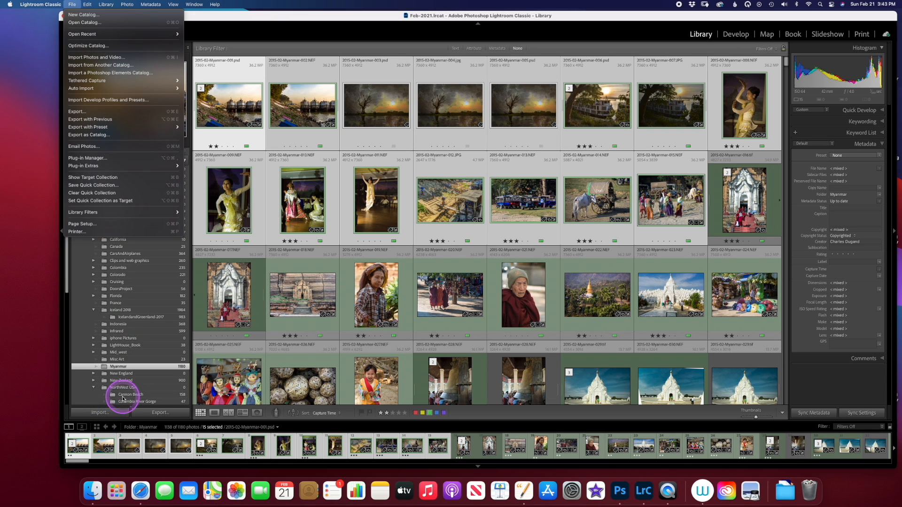
left_click(113, 413)
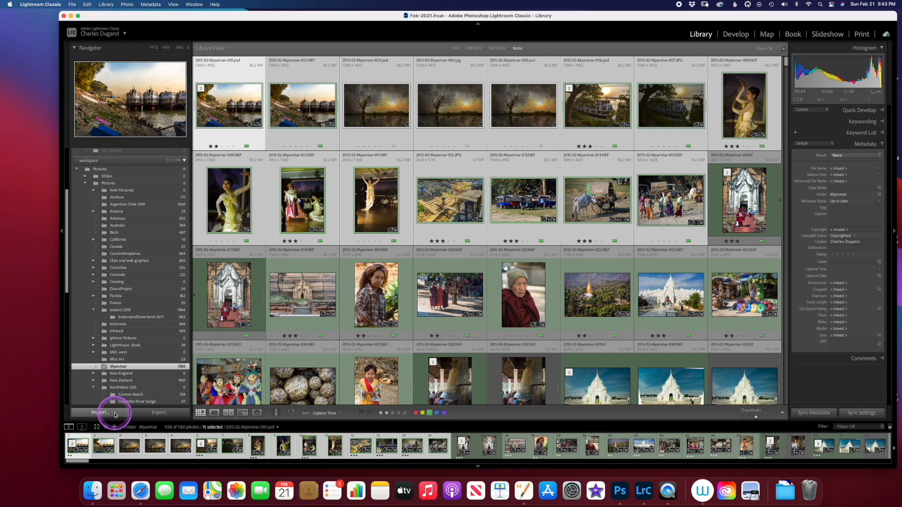
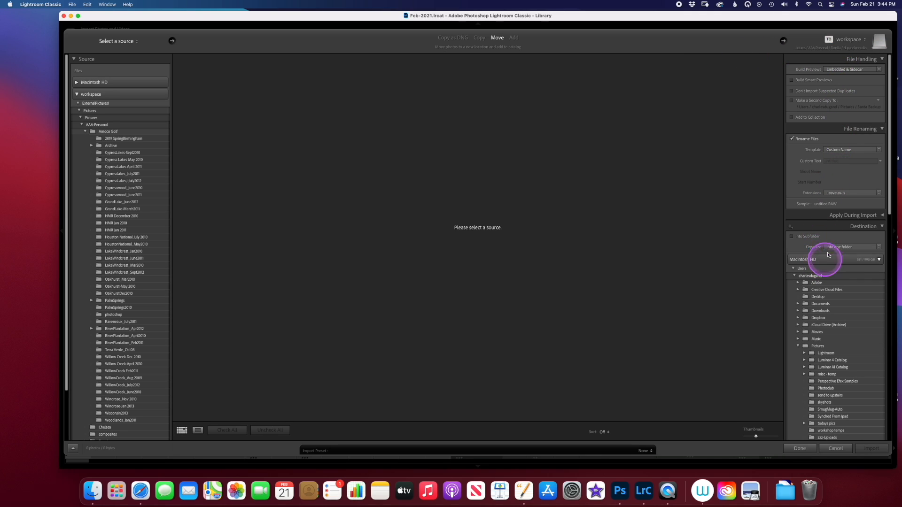
Examine the import's destination folders, including Other Destination, and its list of recent sources, without choosing any
left_click(858, 40)
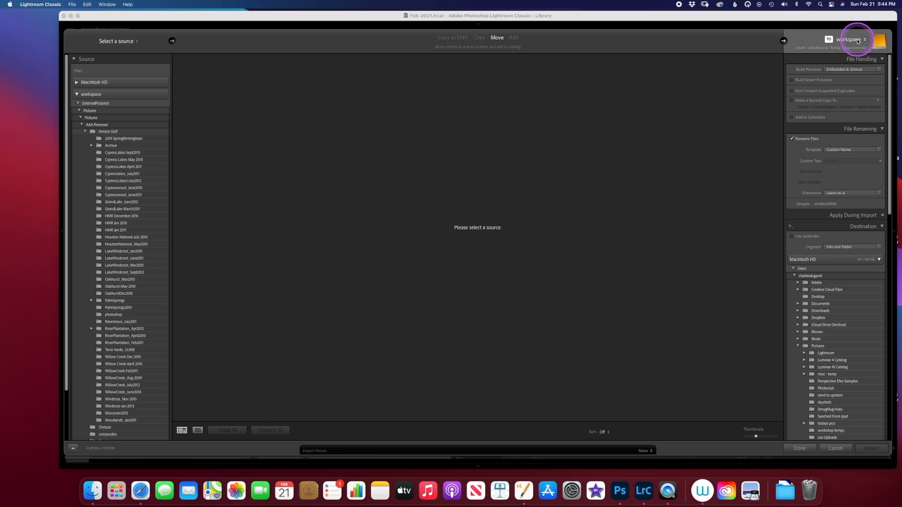
left_click(865, 42)
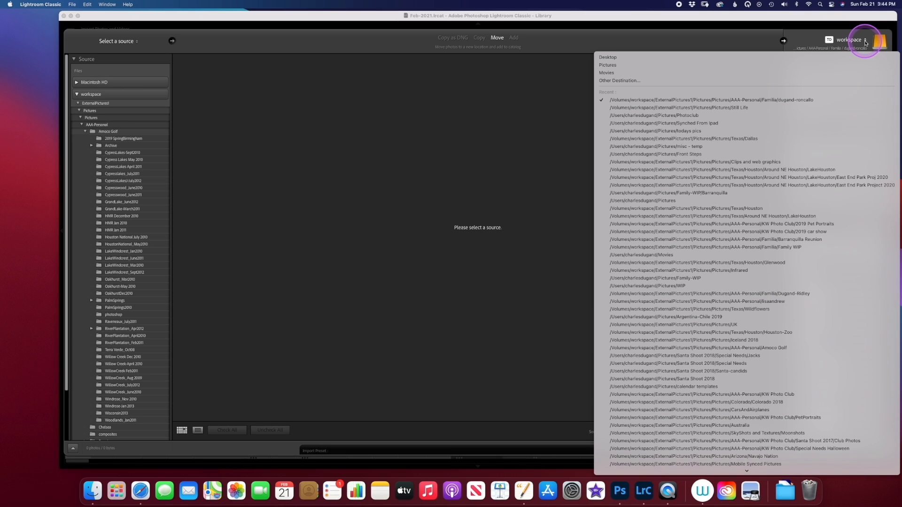
left_click(617, 82)
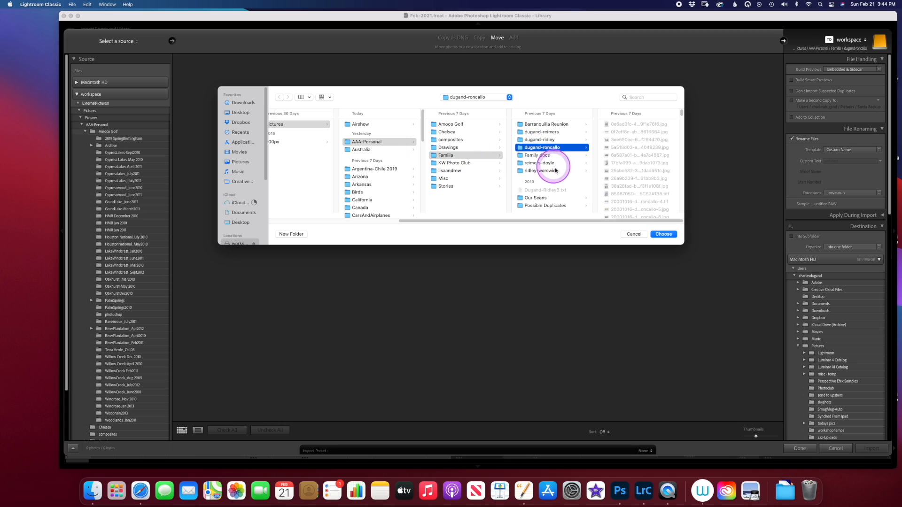
left_click(634, 235)
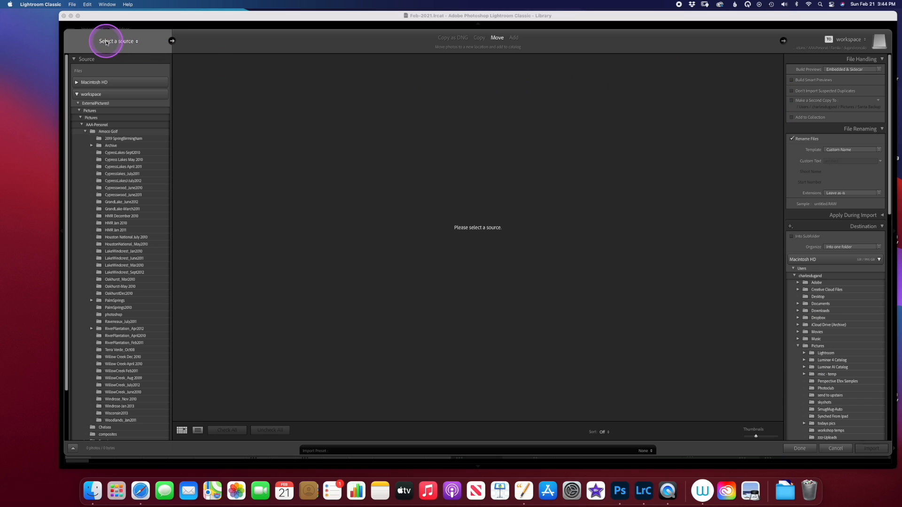
left_click(136, 43)
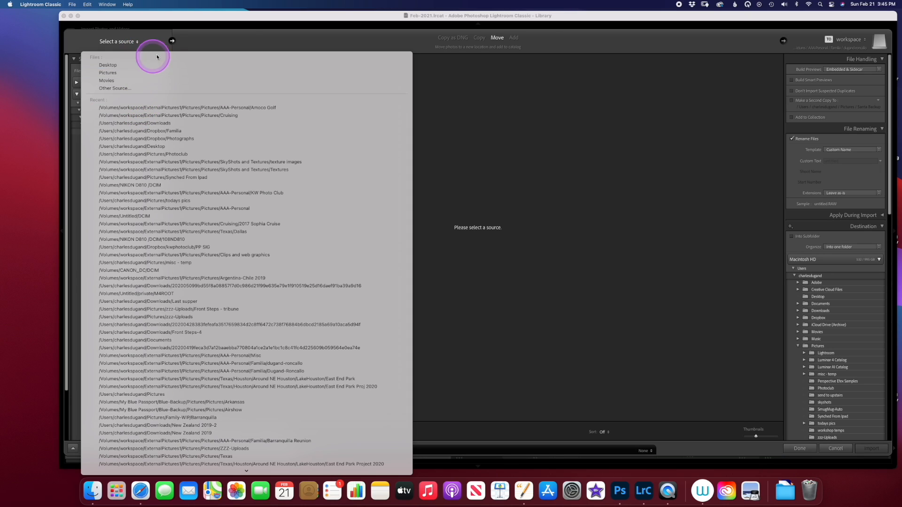
left_click(213, 40)
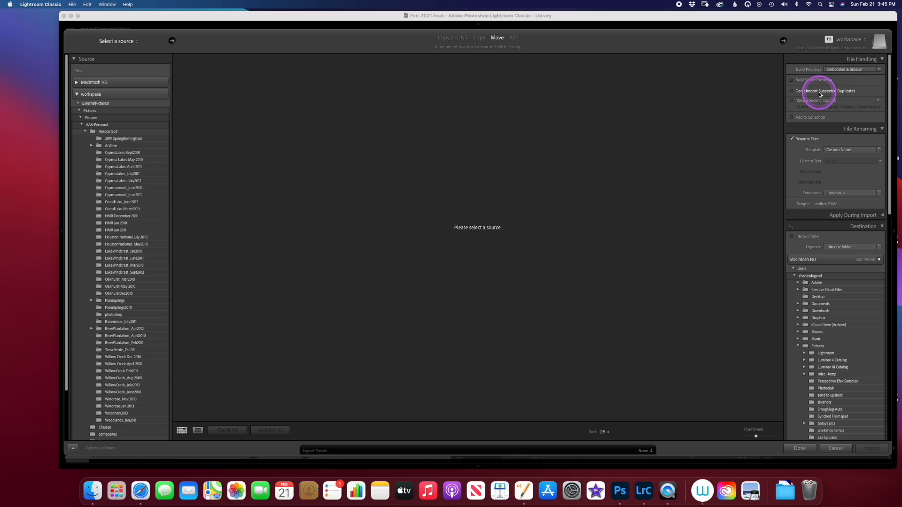
Turn on Don't Import Suspected Duplicates and set the import's file renaming template to Custom Name - Sequence
left_click(792, 90)
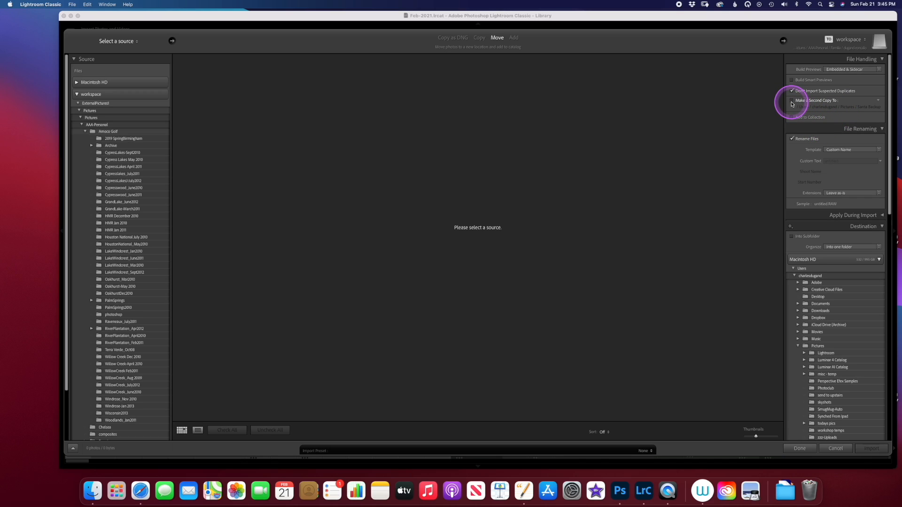
left_click(834, 150)
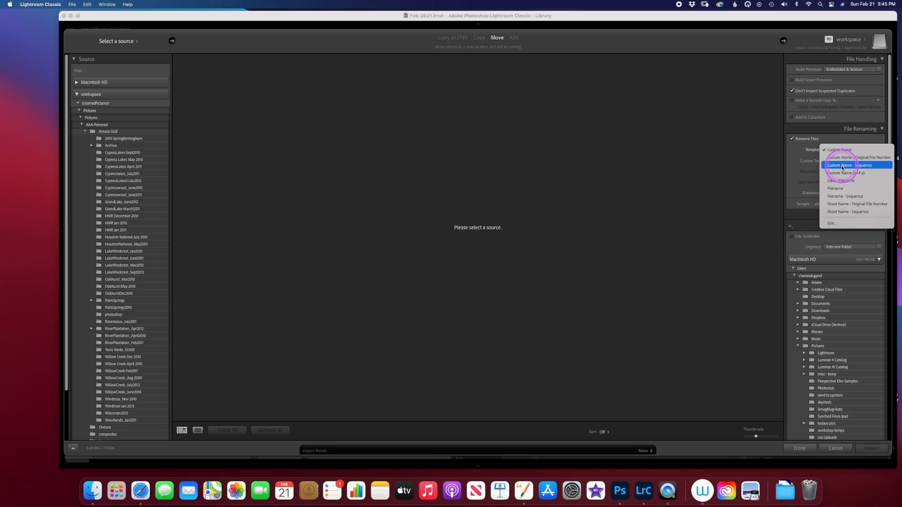
left_click(842, 166)
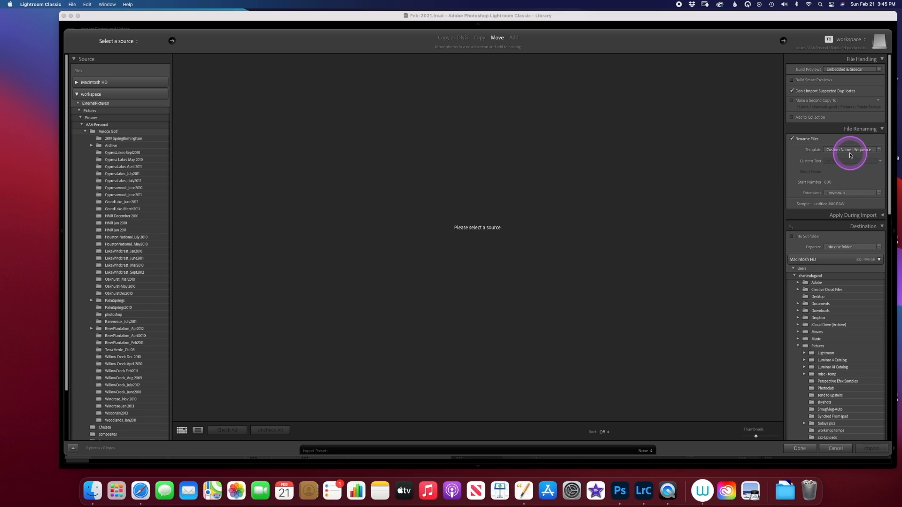
Open the Filename Template Editor for the import and examine its image name, numbering and date token options
left_click(849, 150)
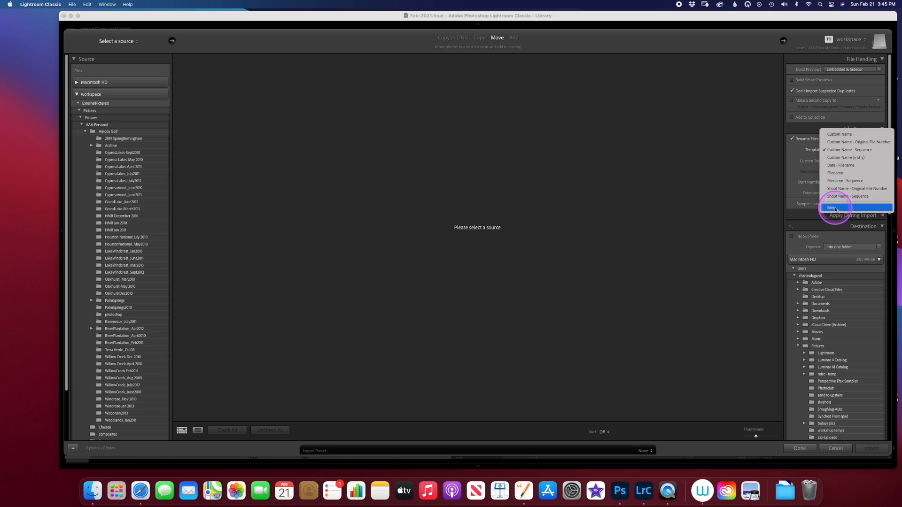
left_click(831, 208)
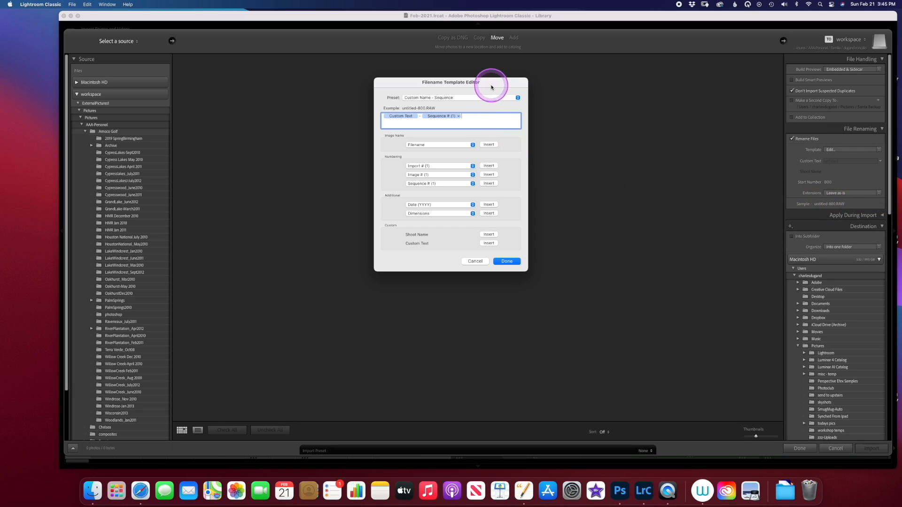
left_click_drag(489, 84, 682, 65)
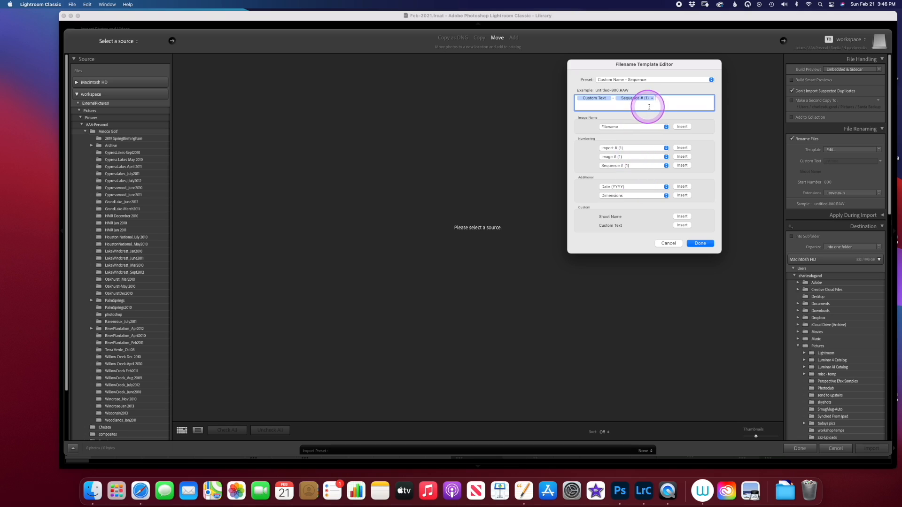
left_click(629, 127)
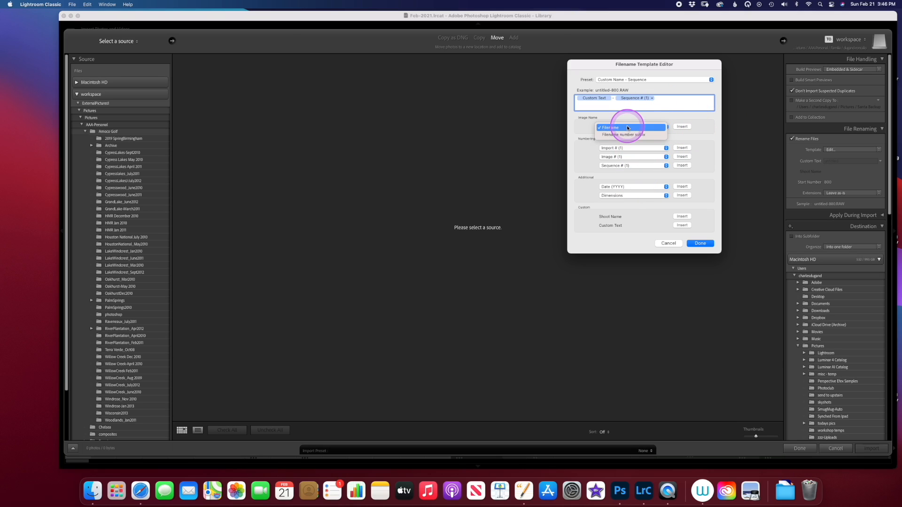
left_click(624, 127)
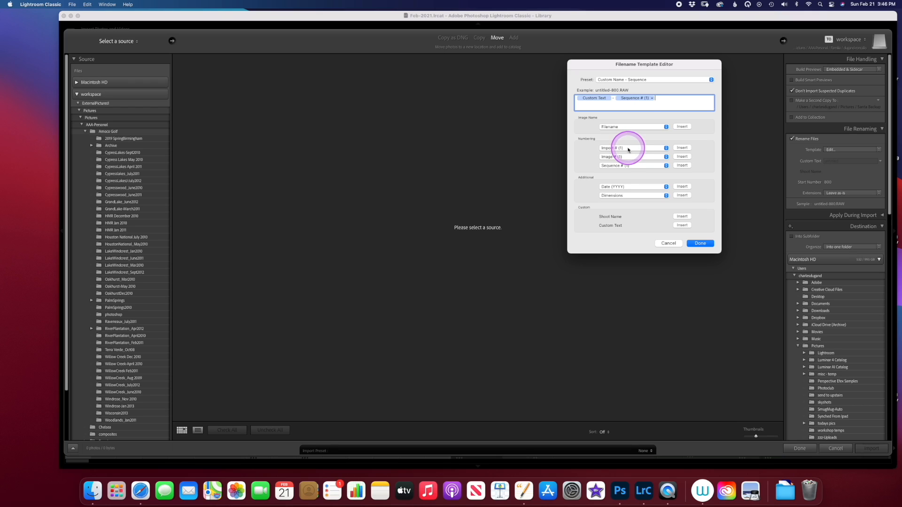
left_click(629, 149)
left_click(630, 157)
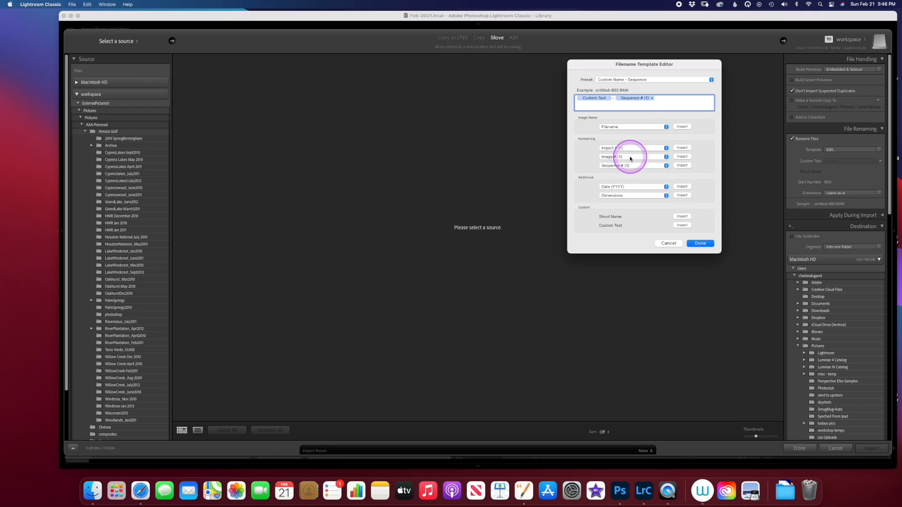
left_click(637, 191)
left_click(637, 188)
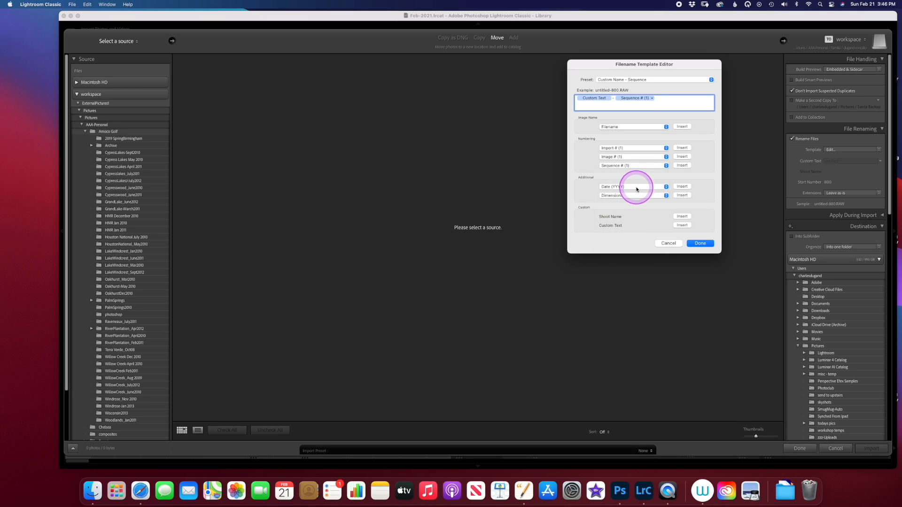
Try adding the Date (YYYY) token to the filename template and repositioning it, and cancel the template edit
left_click(682, 187)
left_click(677, 98)
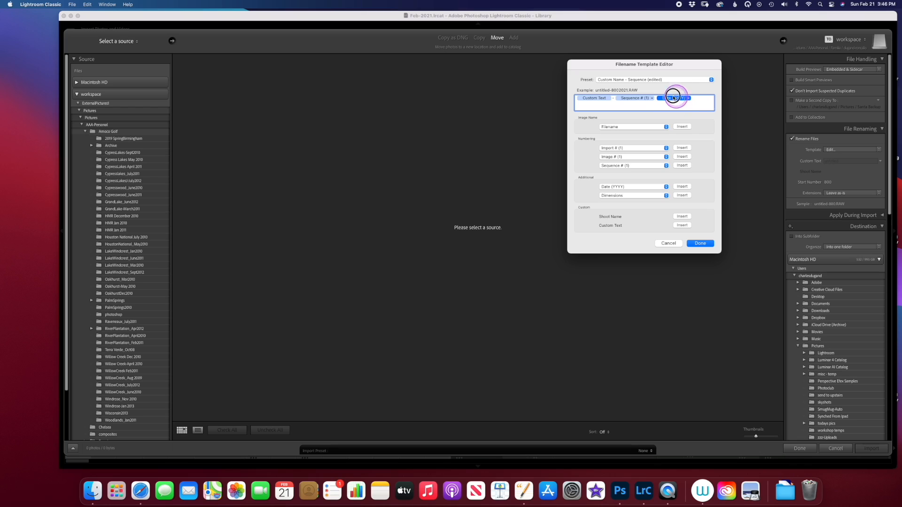
left_click_drag(640, 93, 641, 93)
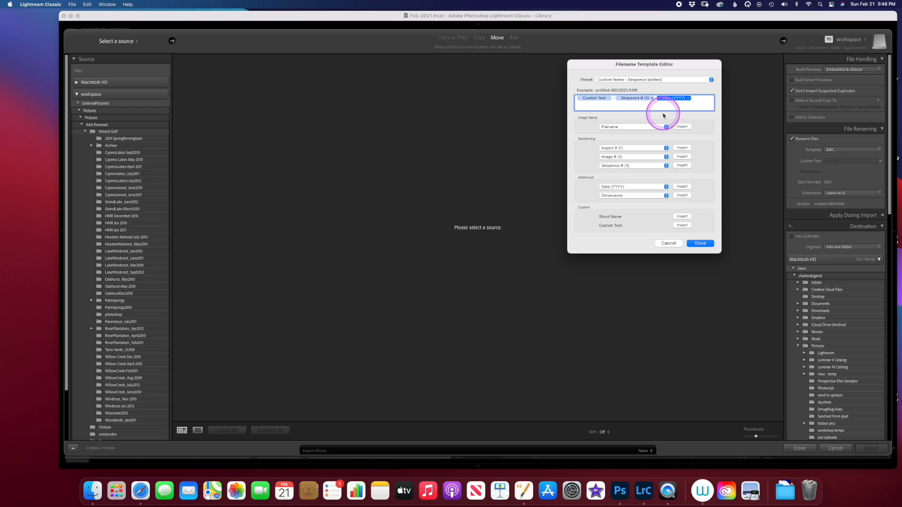
left_click(668, 243)
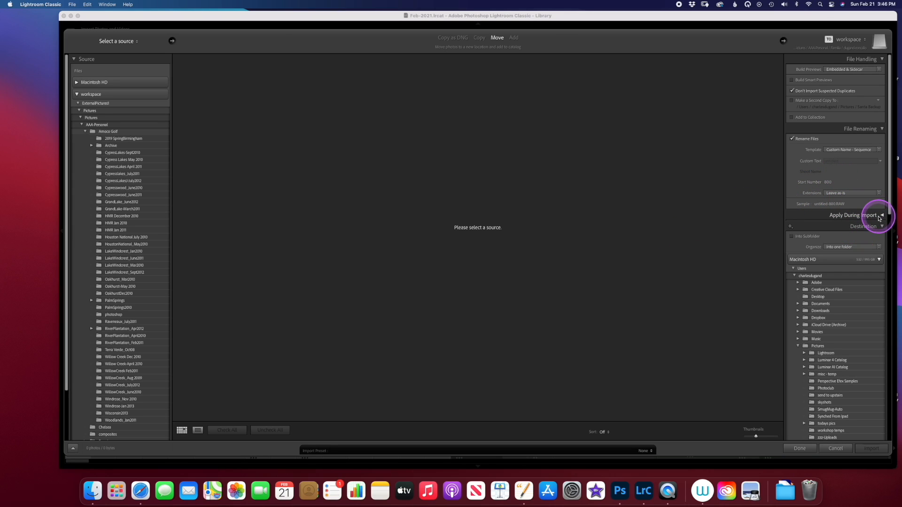
Examine the import's Apply During Import settings, including keywords and the Develop Settings presets, and cancel the import
left_click(883, 216)
left_click(822, 256)
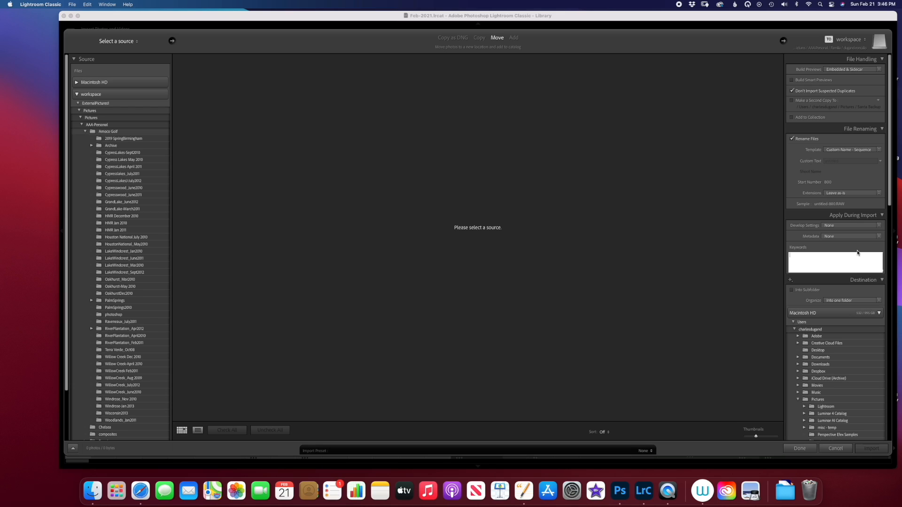
left_click(859, 226)
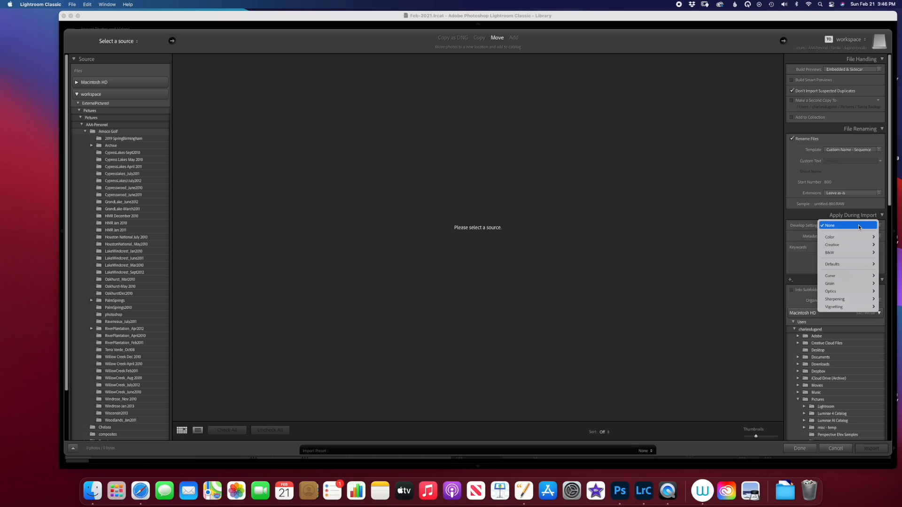
left_click(813, 229)
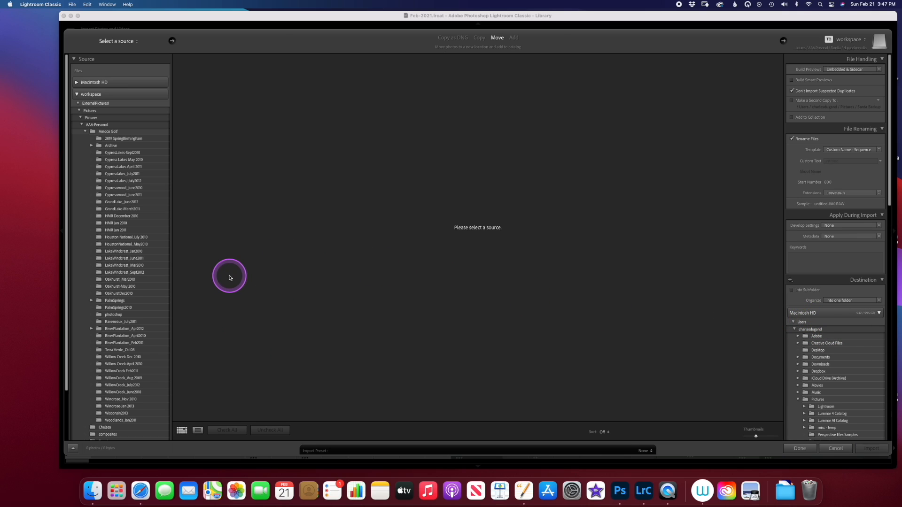
left_click(835, 448)
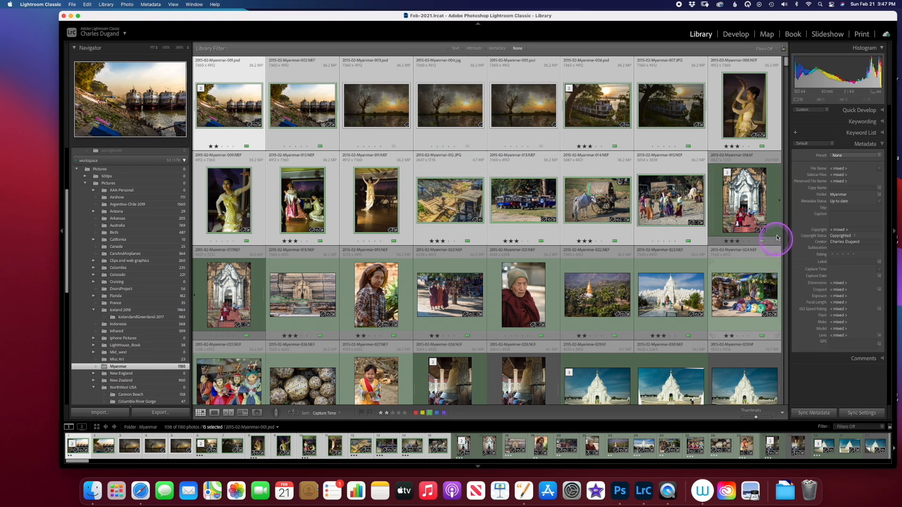
Browse through the Myanmar photos and open the Colorado folder
left_click_drag(786, 71, 786, 108)
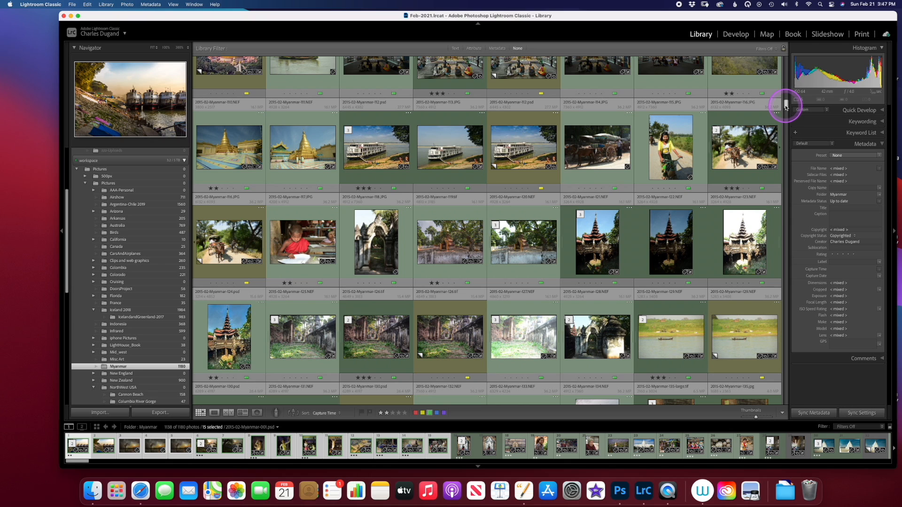
left_click_drag(786, 107, 793, 253)
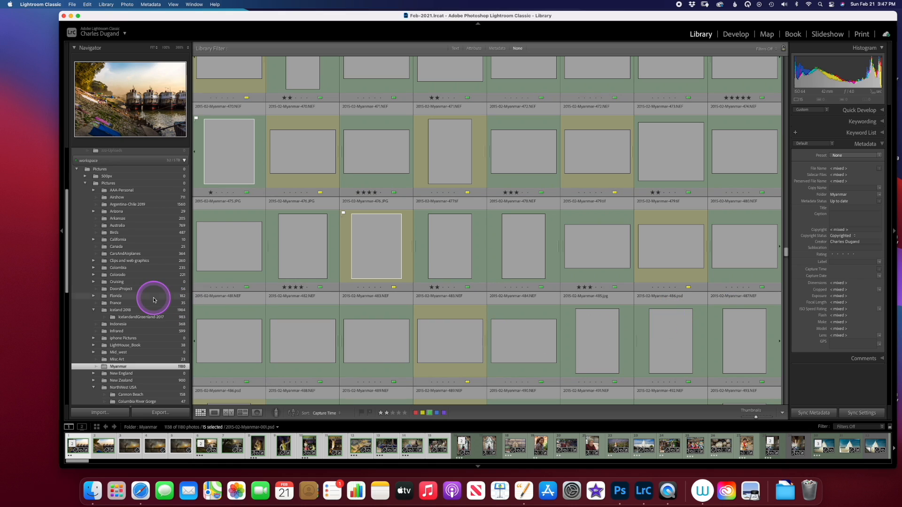
left_click(144, 277)
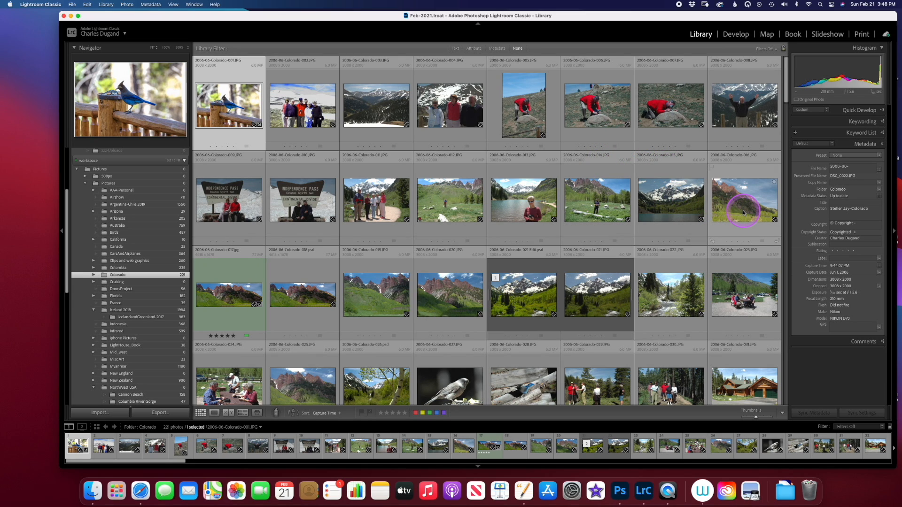
Filter the Colorado photos with the GREEN-finished preset, show the filter bar, and narrow the filter to five-star ratings
left_click(762, 48)
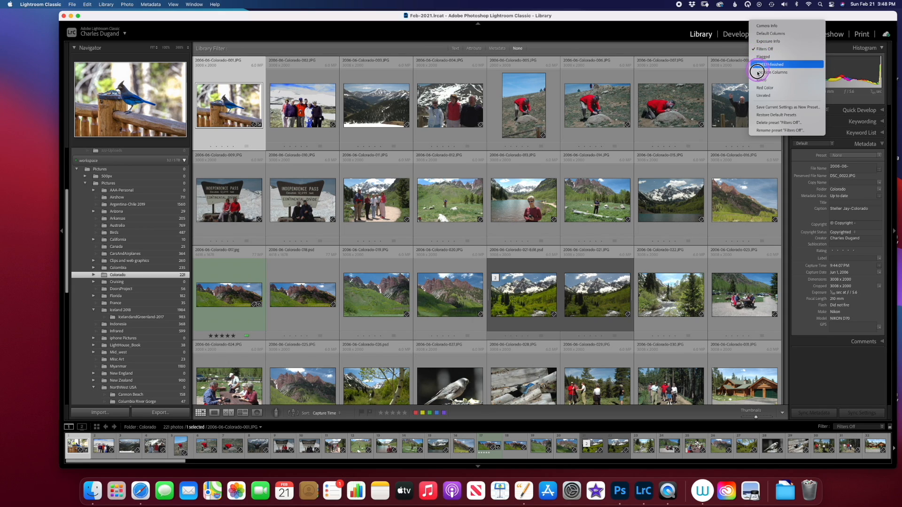
left_click(759, 66)
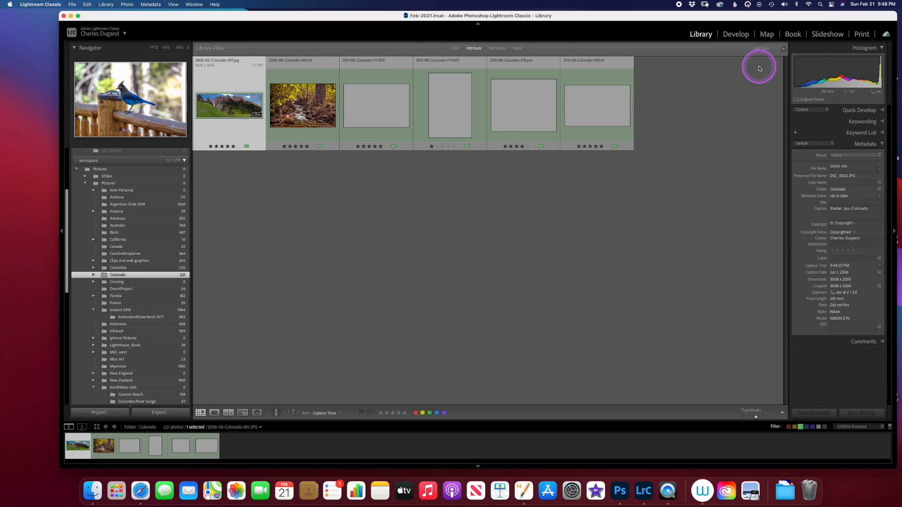
key("8")
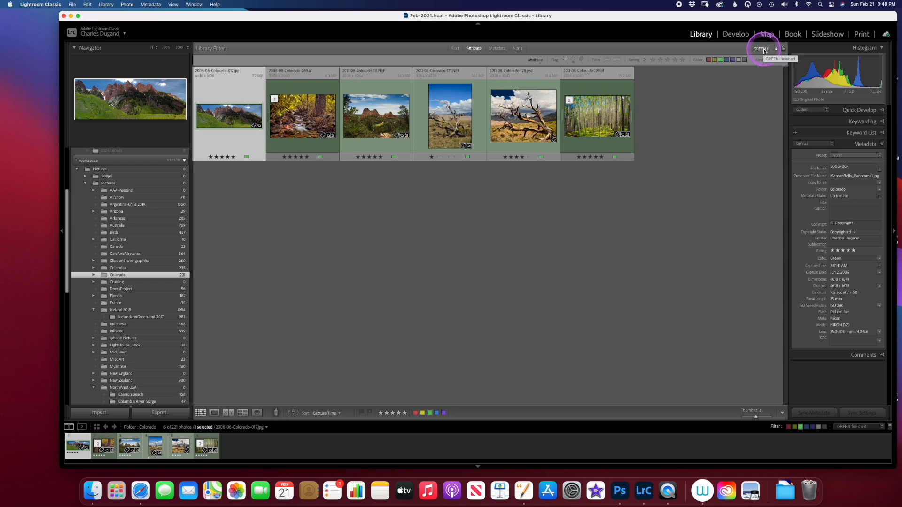
key("8")
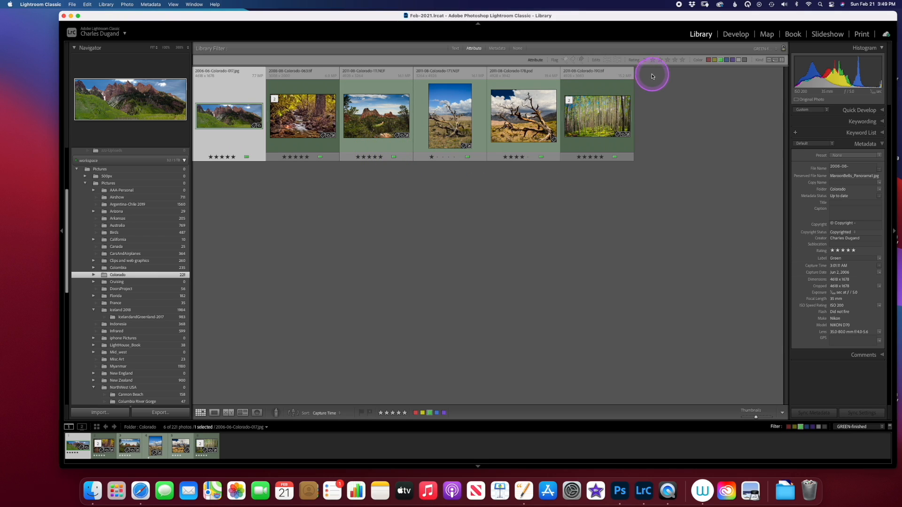
left_click(682, 61)
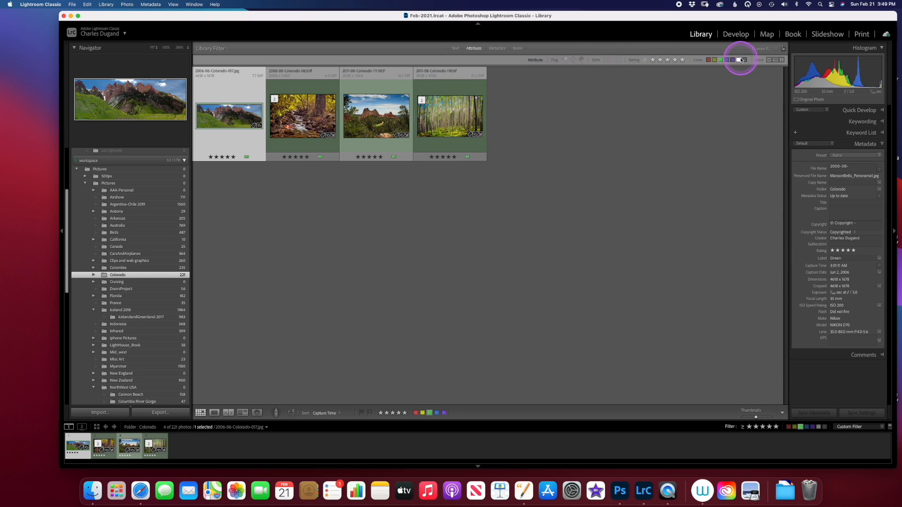
Switch the library filter to the Flagged preset and turn all filters off again
left_click(767, 50)
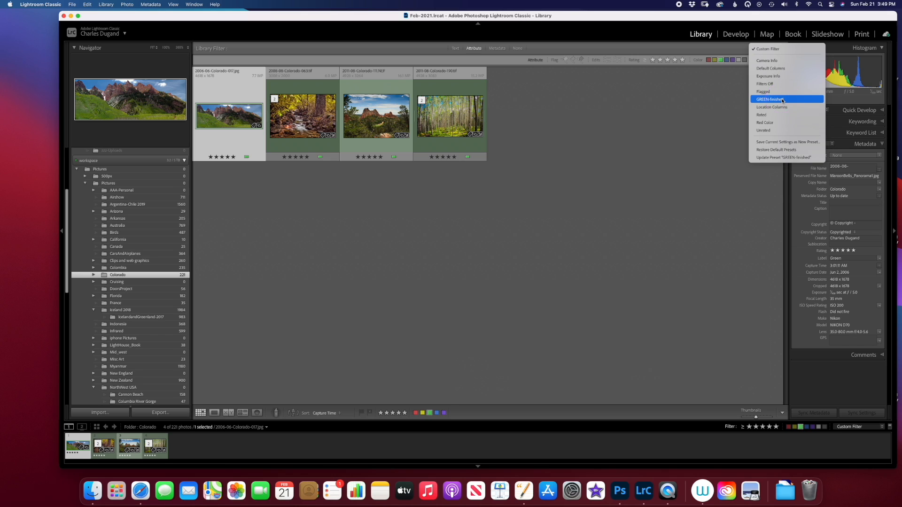
left_click(766, 92)
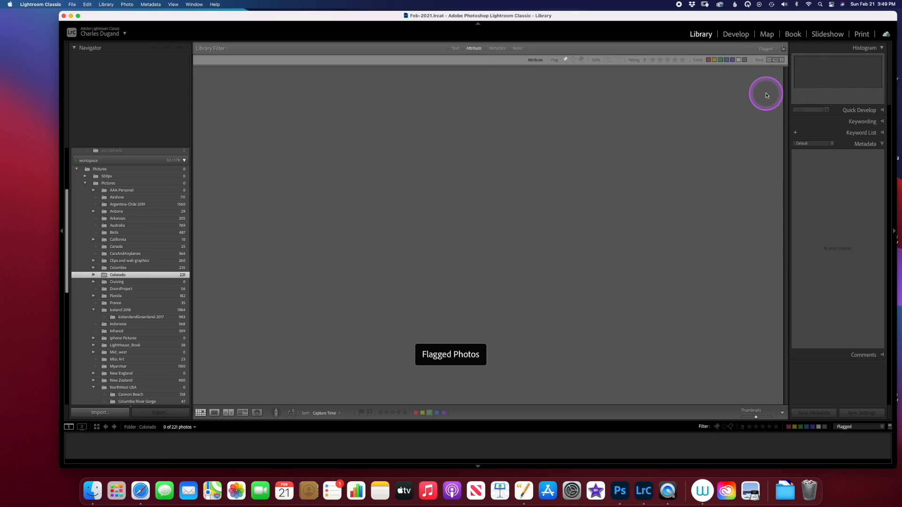
left_click(767, 49)
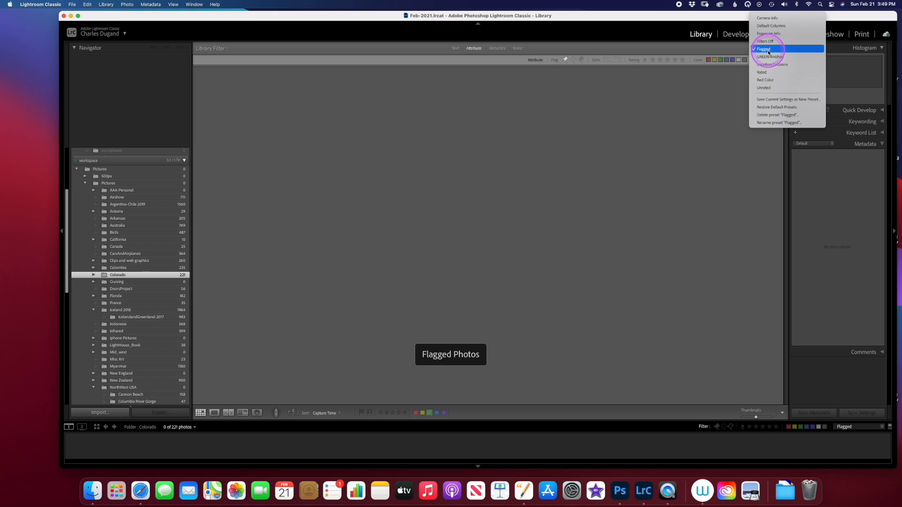
left_click(766, 41)
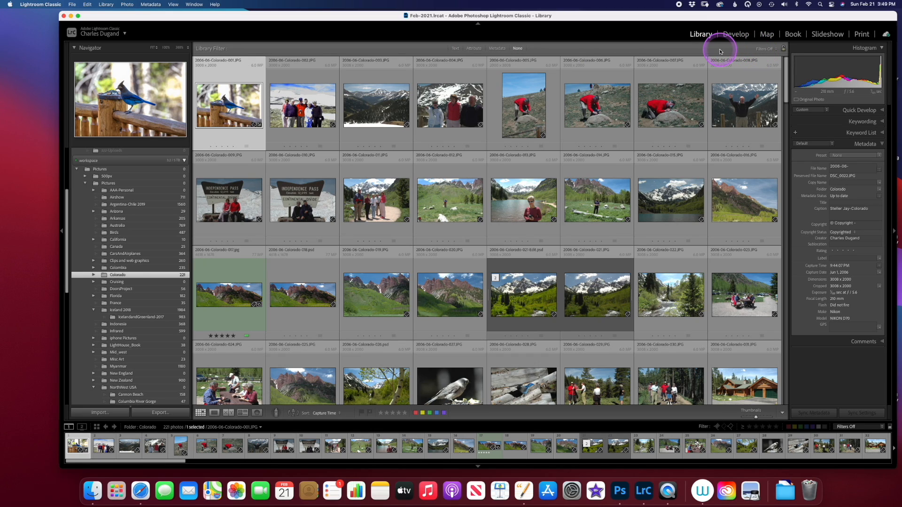
Apply the Camera Info filter with taller metadata columns, and show the NIKON D70 photos followed by the NIKON D7000 photos
left_click(763, 49)
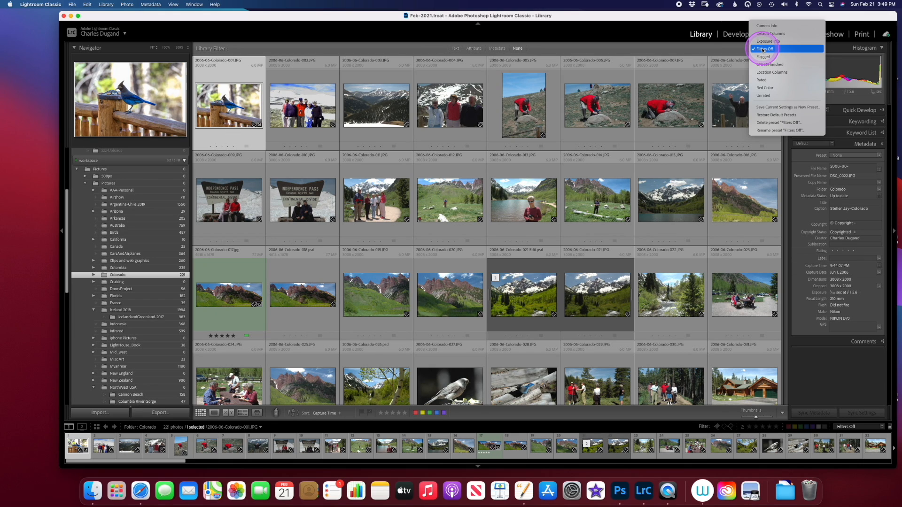
left_click(765, 26)
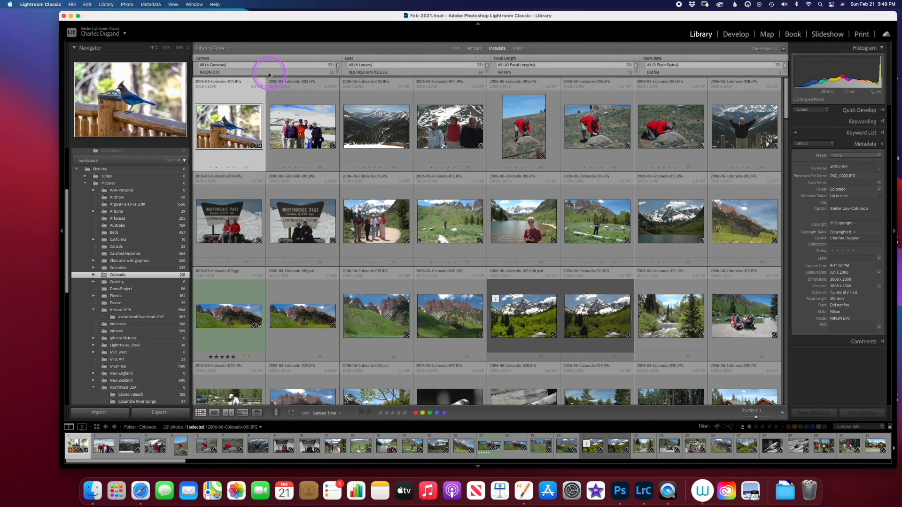
left_click_drag(270, 76, 274, 111)
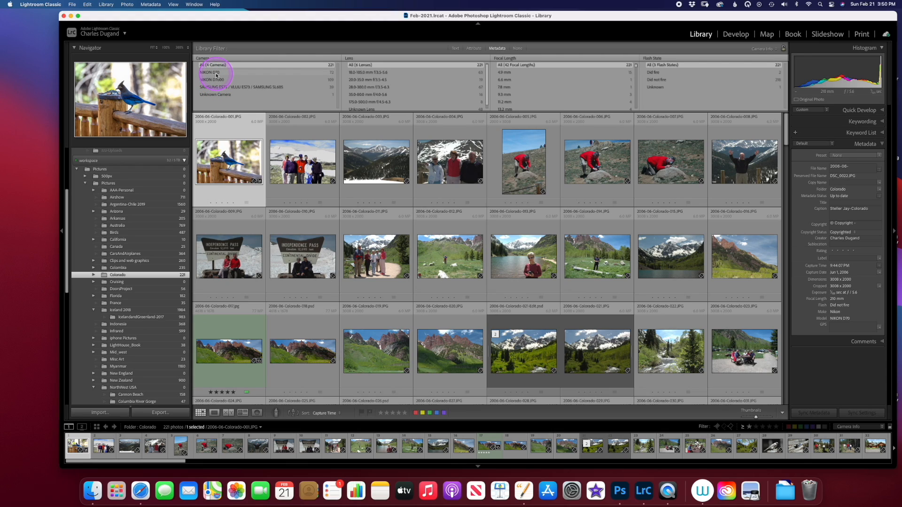
left_click(216, 74)
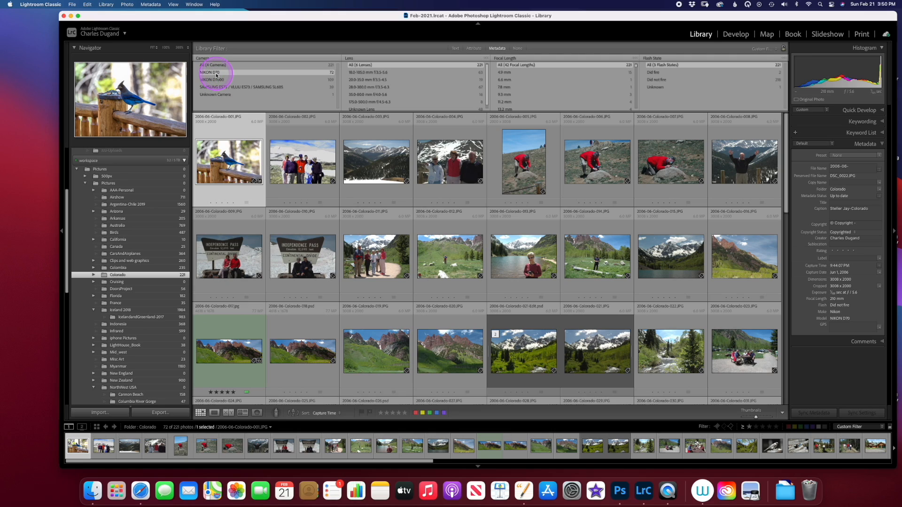
left_click(247, 81)
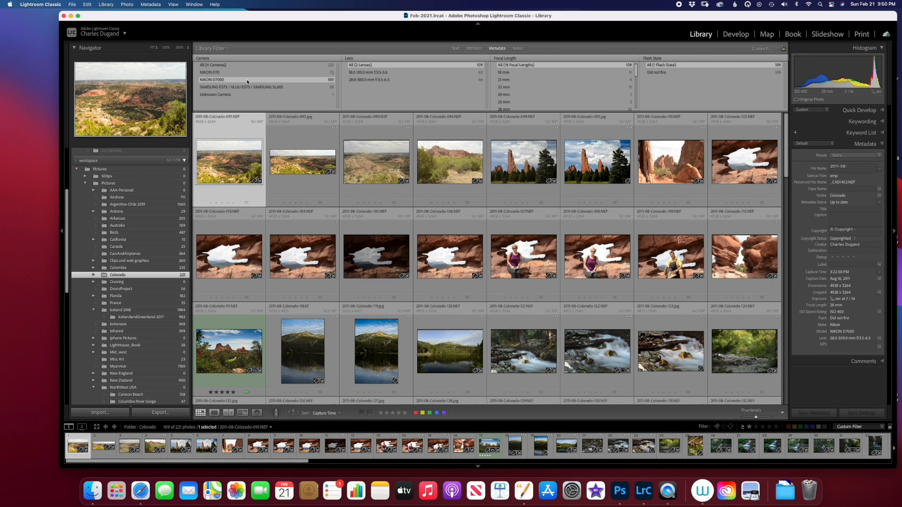
left_click(248, 84)
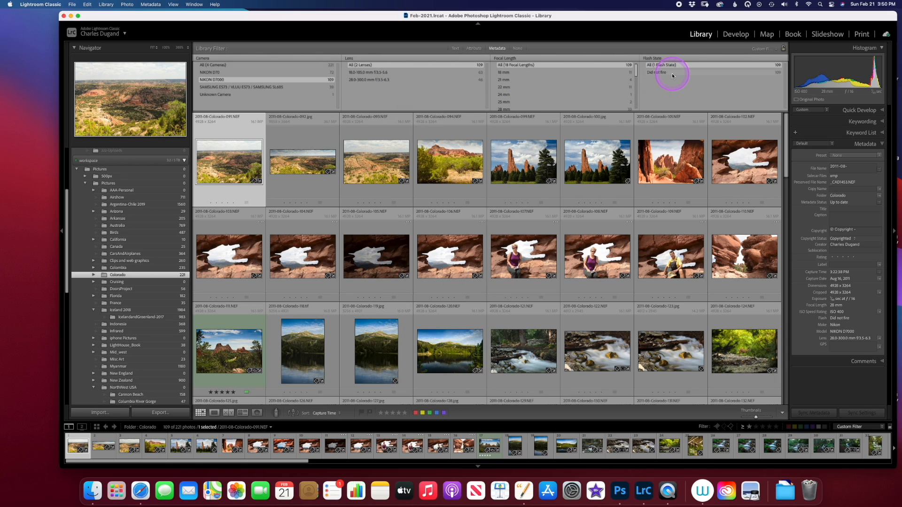
Turn all library filters off and look through the external editors offered for the chipmunk photo on the grey rock
left_click(763, 49)
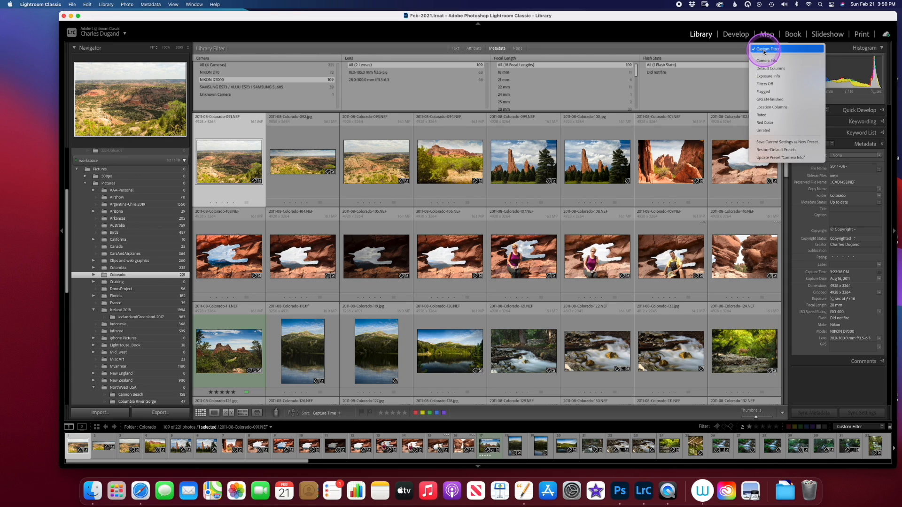
left_click(758, 83)
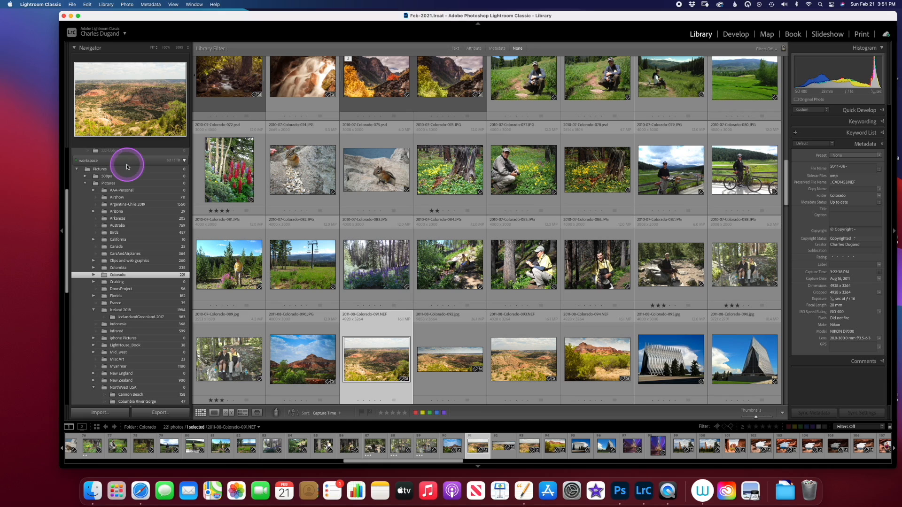
left_click(366, 164)
right_click(366, 164)
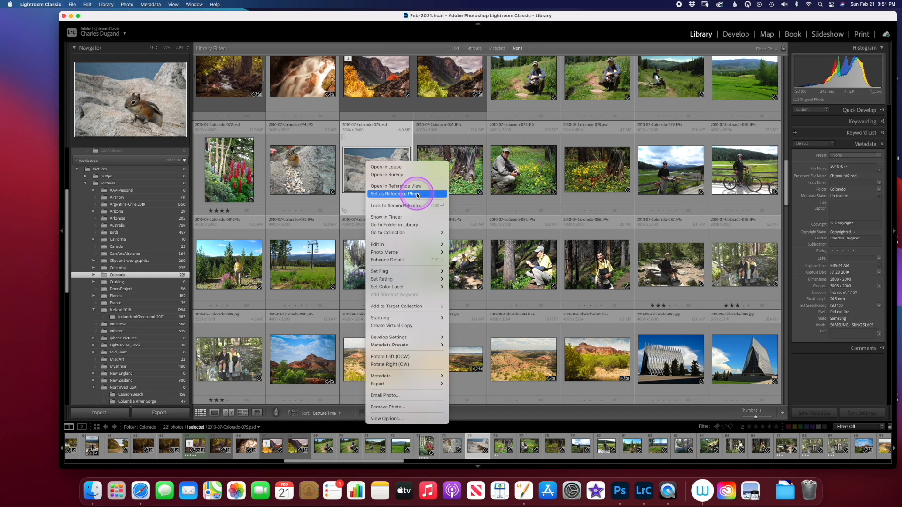
mouse_move(411, 247)
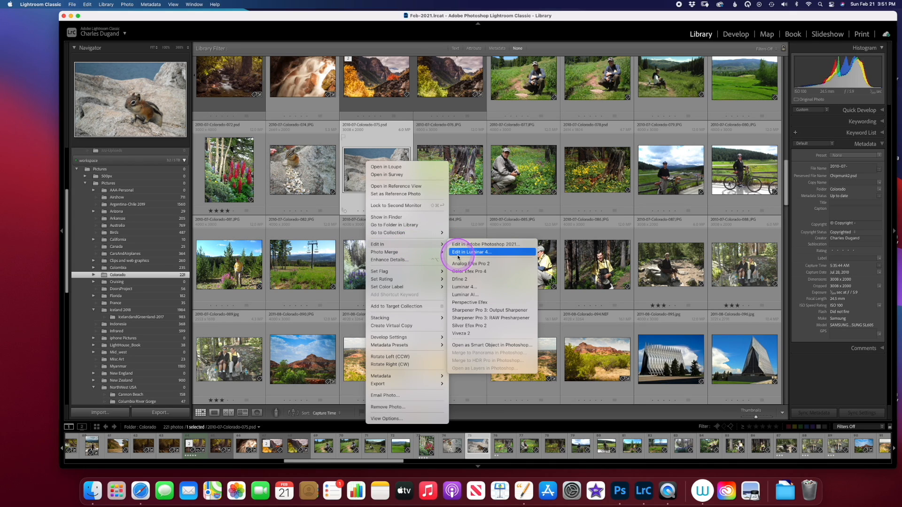
left_click(460, 166)
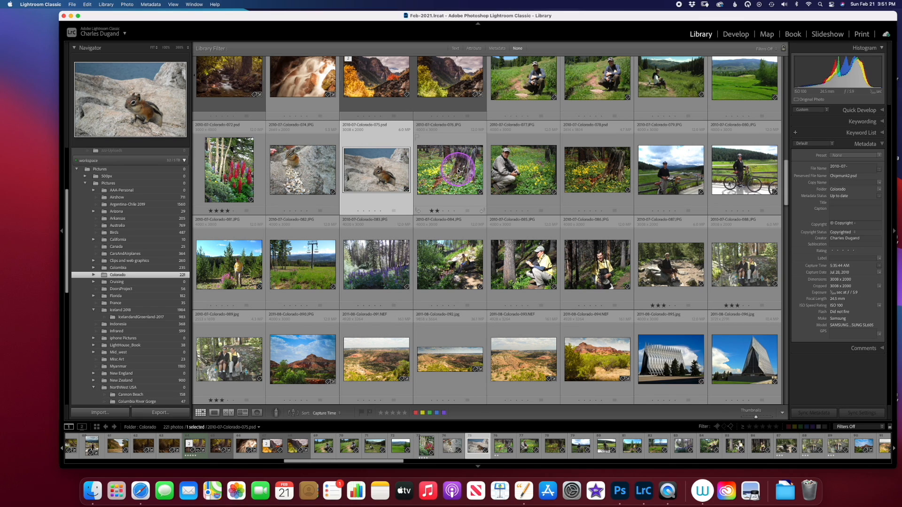
Add the wildflower photo beside the chipmunk to the selection and look through the Photo Merge, editing and metadata commands offered for both
left_click(458, 171, "super")
right_click(459, 170)
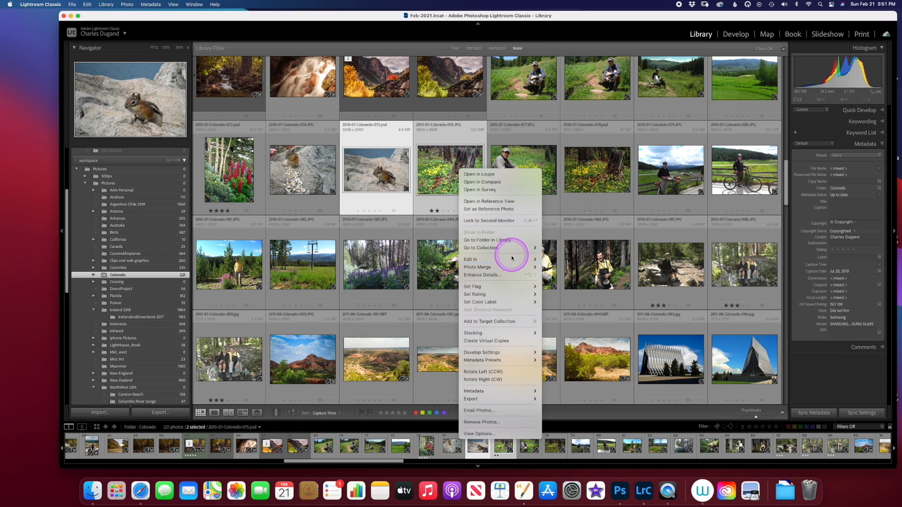
mouse_move(511, 258)
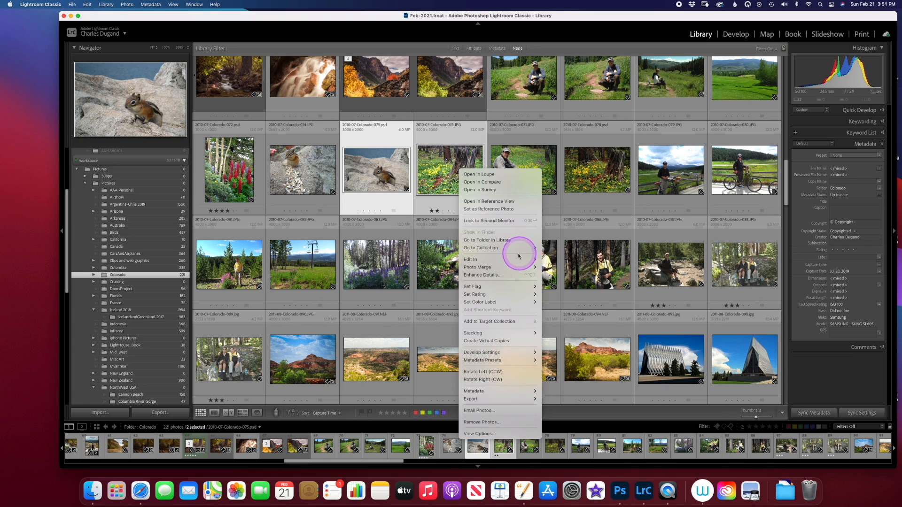
mouse_move(481, 269)
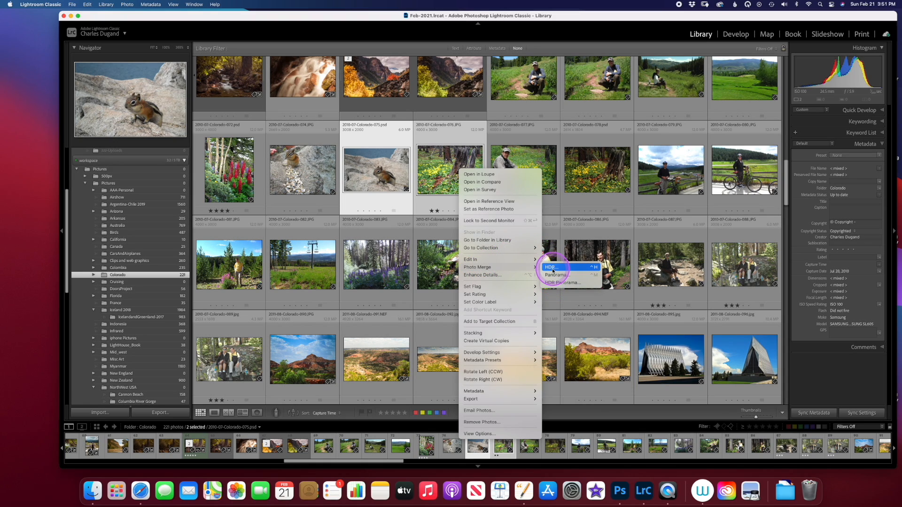
left_click(432, 182)
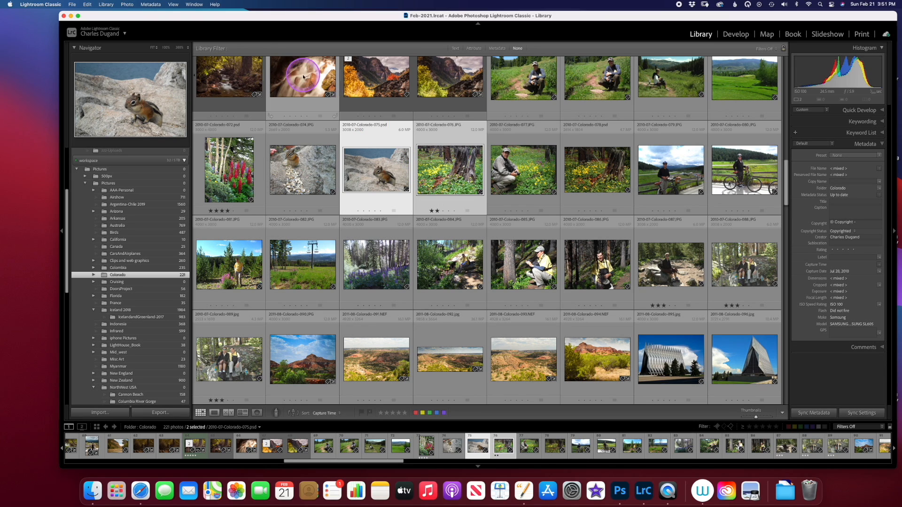
left_click(131, 5)
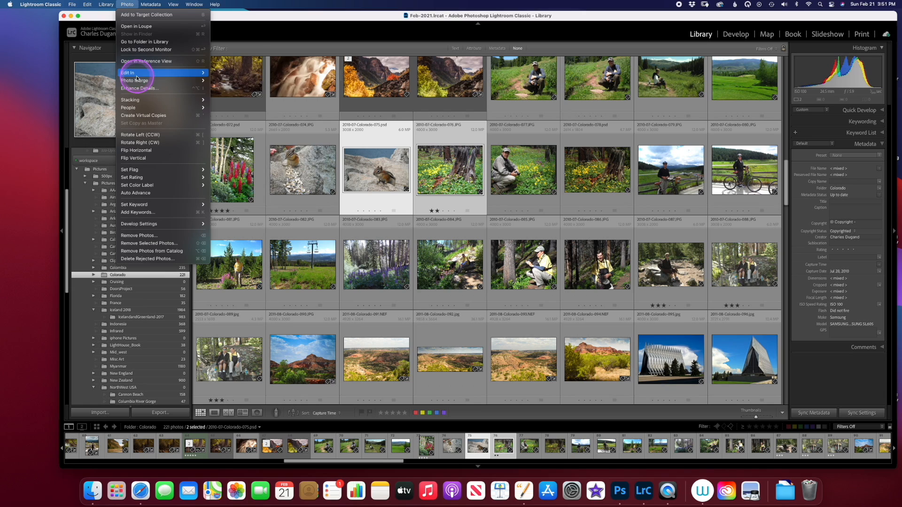
mouse_move(151, 4)
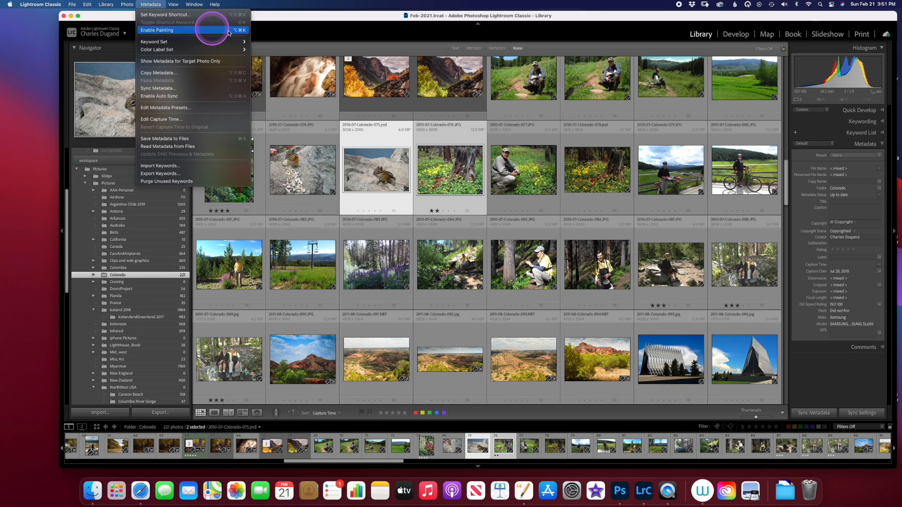
left_click(387, 167)
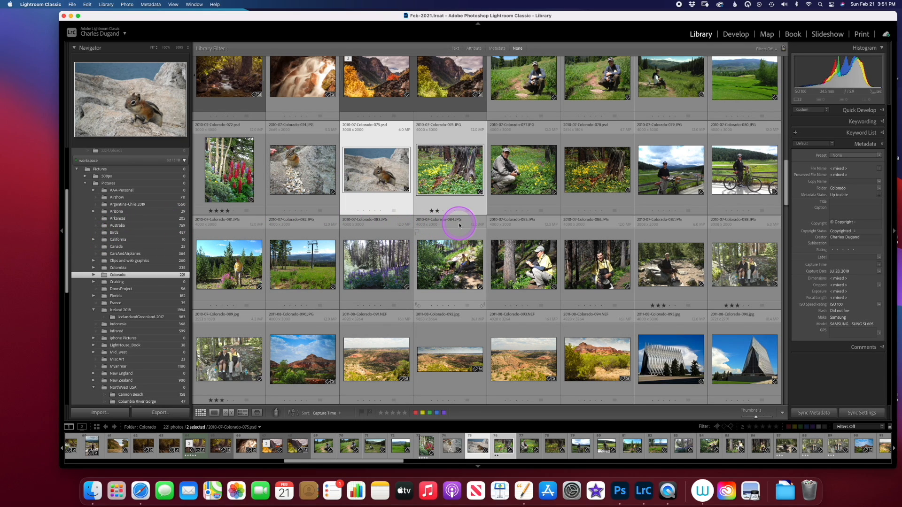
Check the External Editing preferences and the Photoshop 2021 edit options for the photo of the man crouching among flowers
left_click(512, 178)
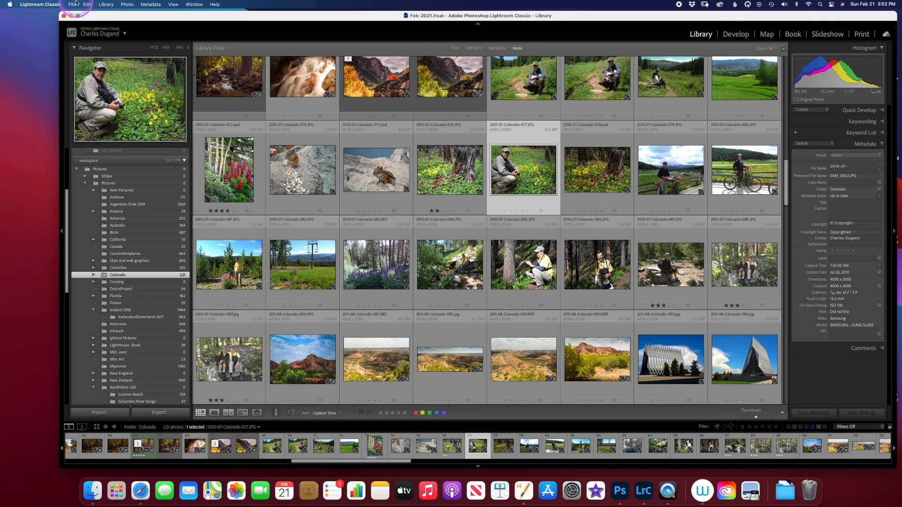
left_click(41, 4)
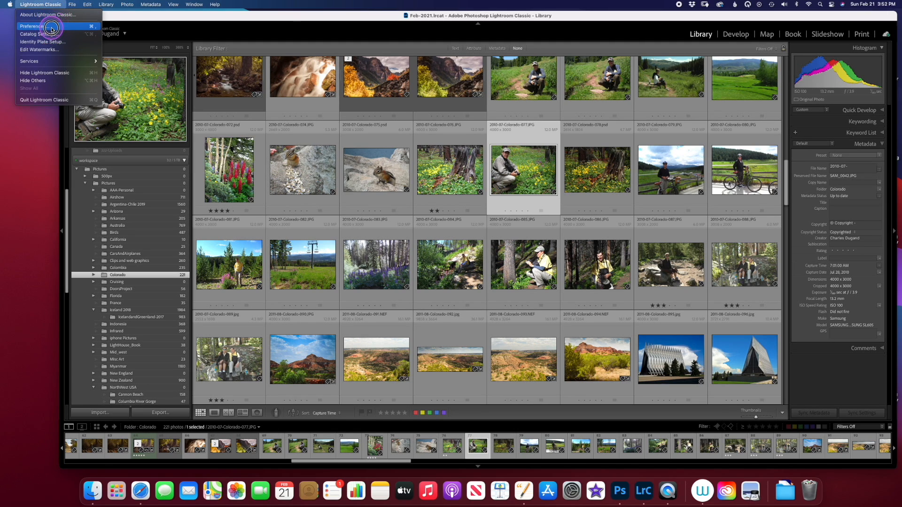
left_click(51, 28)
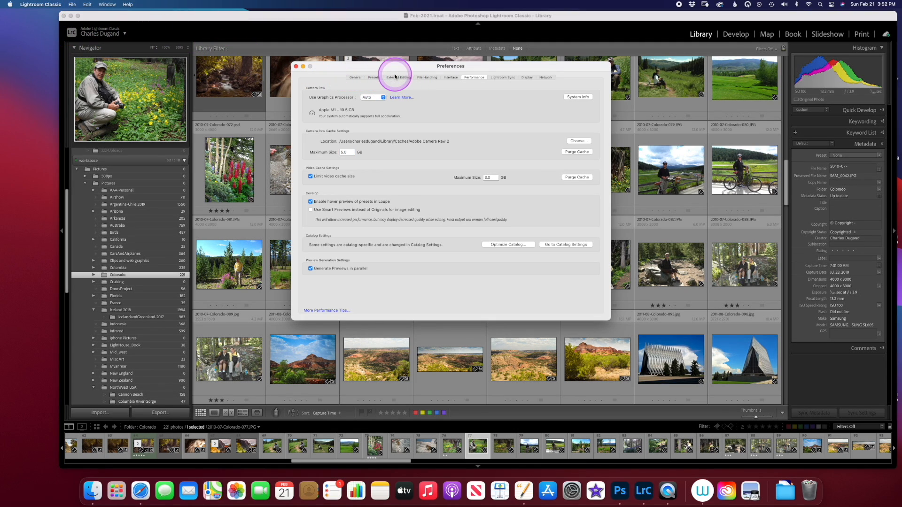
left_click(396, 77)
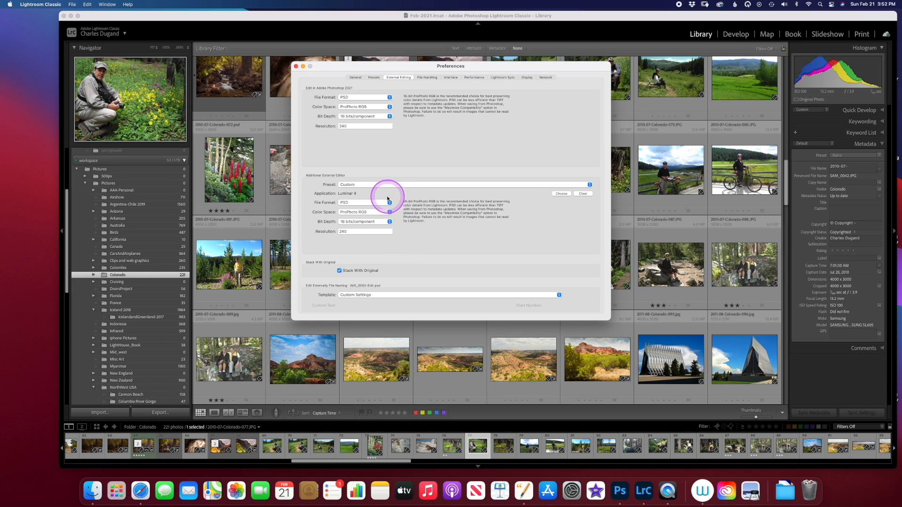
left_click(296, 67)
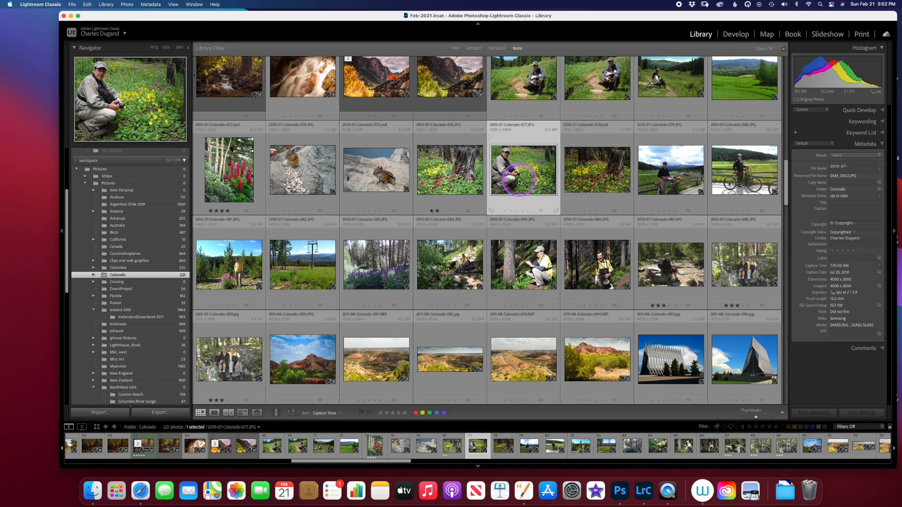
key("super+e")
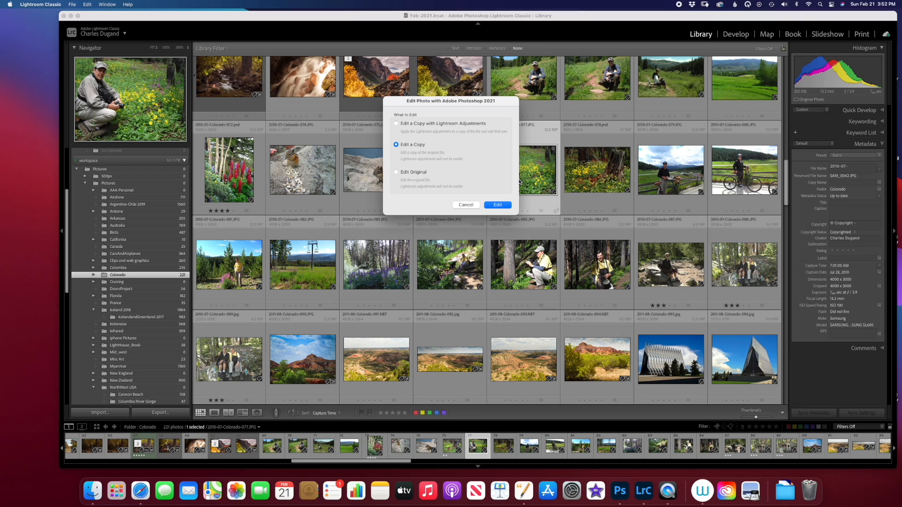
left_click(465, 206)
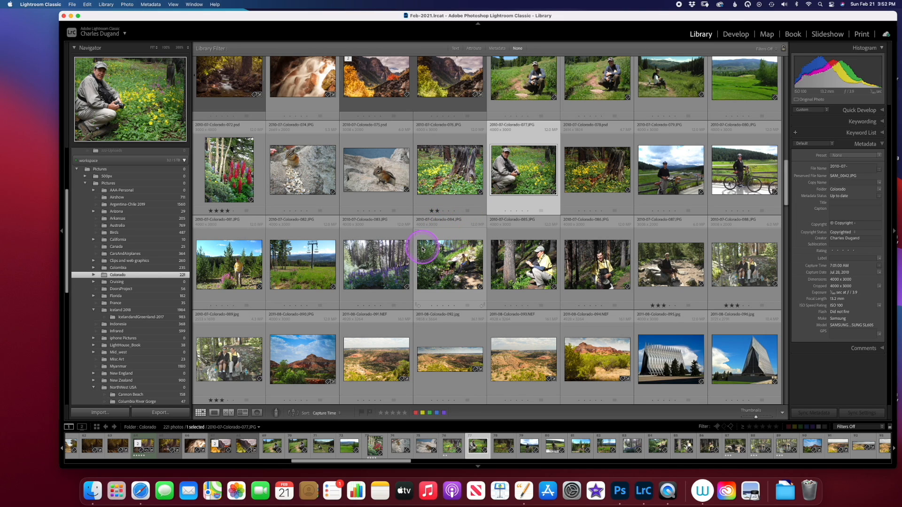
Group the four canyon photos 2011-08-Colorado-091 through 094 into a stack
left_click(372, 356)
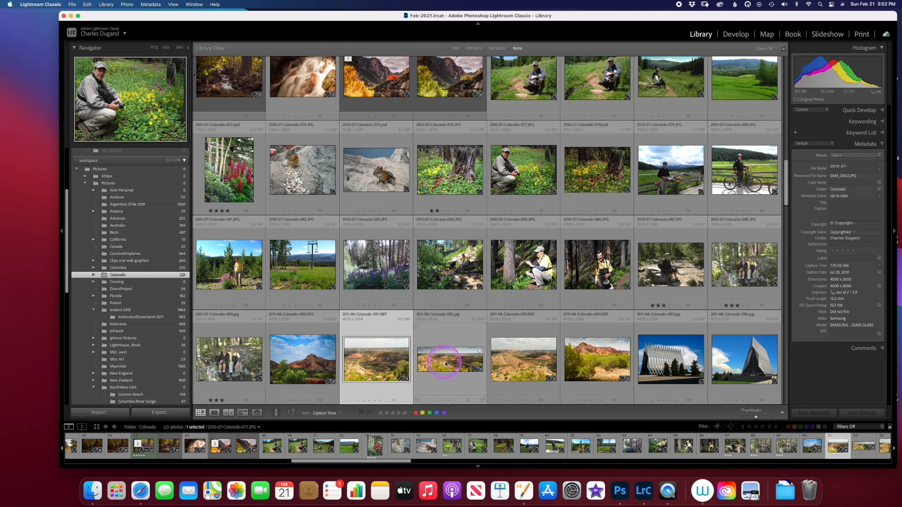
left_click(599, 375)
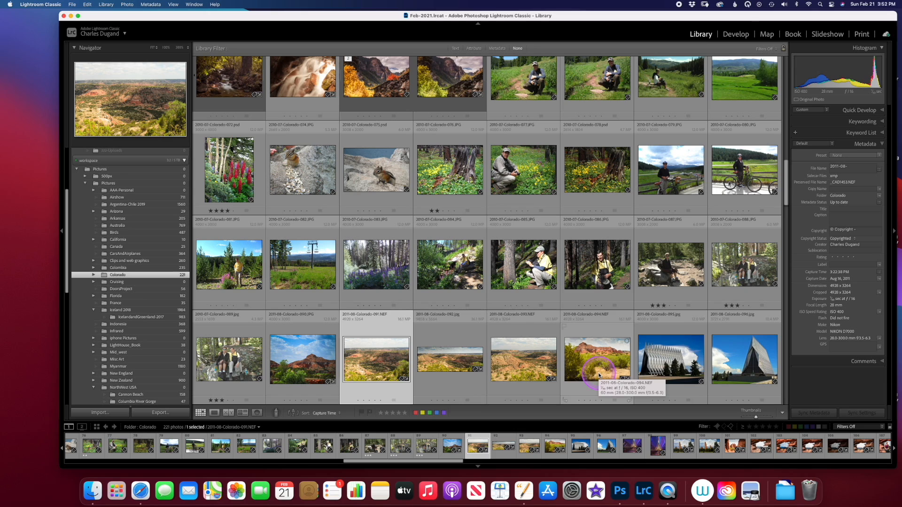
left_click(599, 375, "shift")
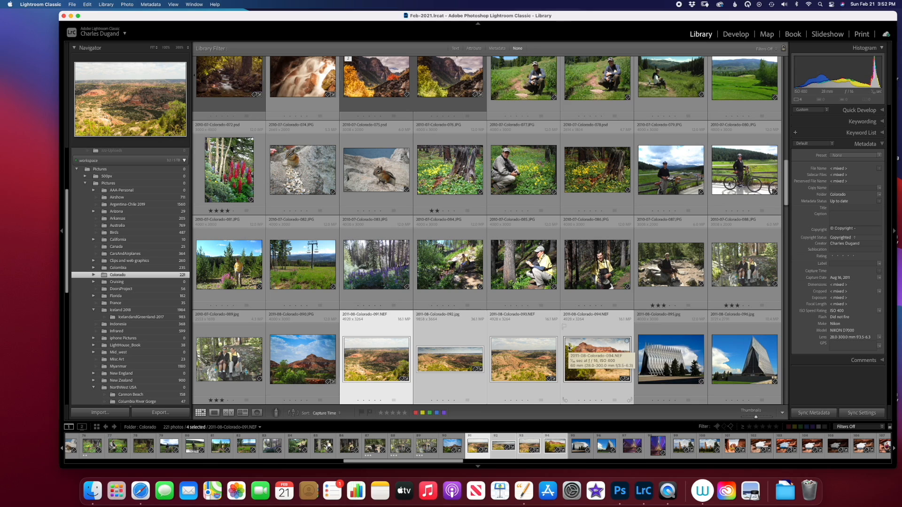
key("super+g")
Unstack the group headed by 2011-08-Colorado-091.NEF
left_click(354, 348)
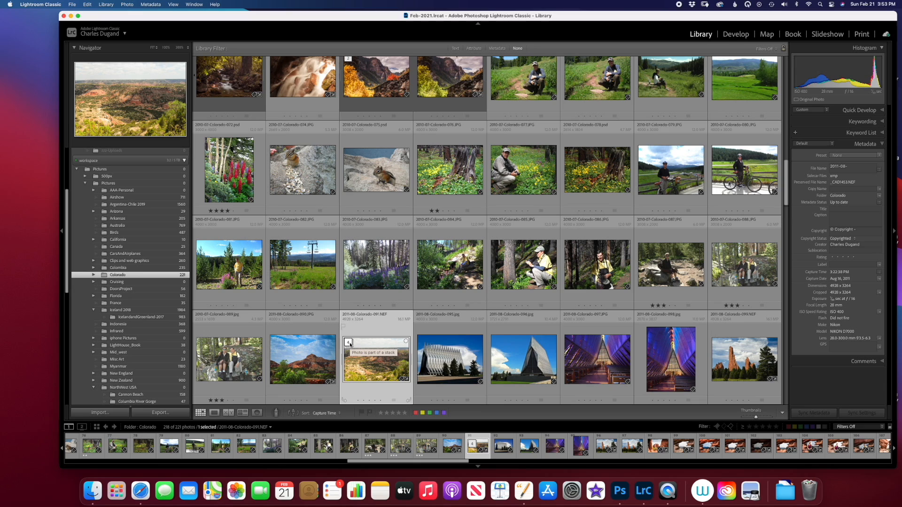
right_click(350, 345)
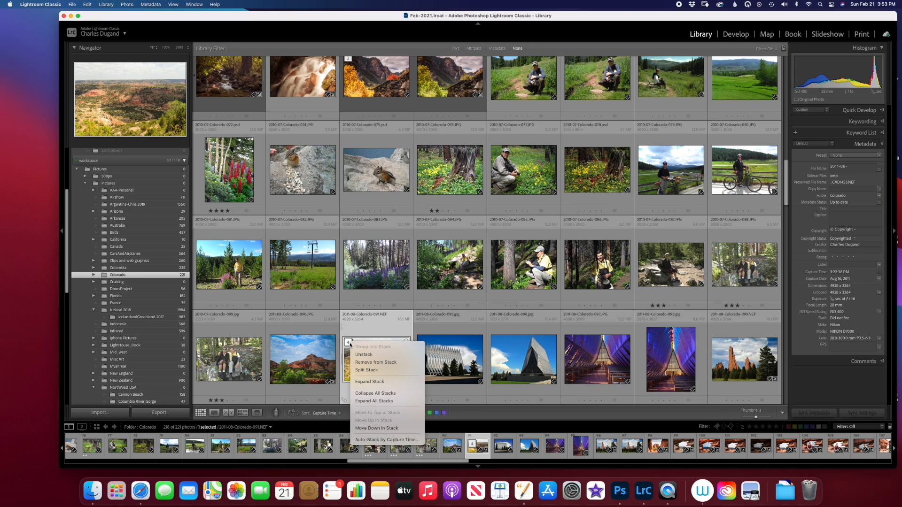
left_click(360, 356)
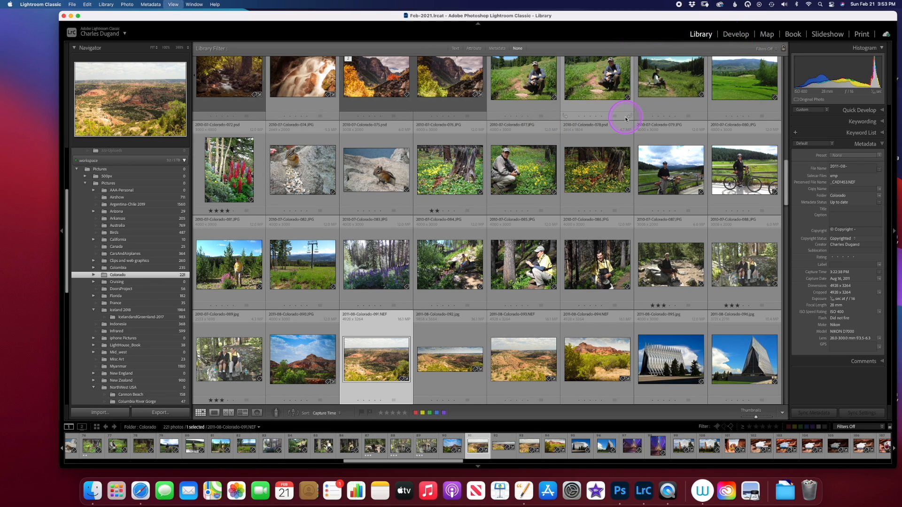
View the canyon photo in the Develop module and in Loupe view, toggling its info overlay, and return to the Library grid
key("d")
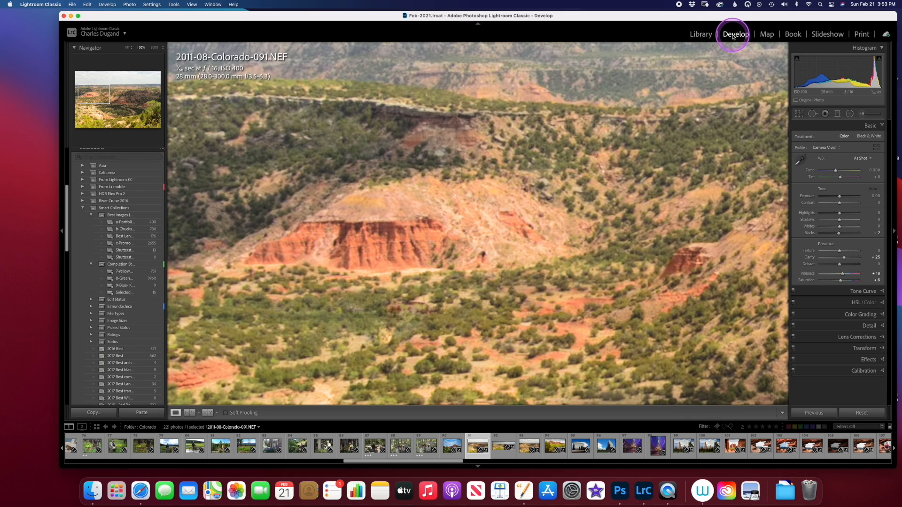
left_click(691, 35)
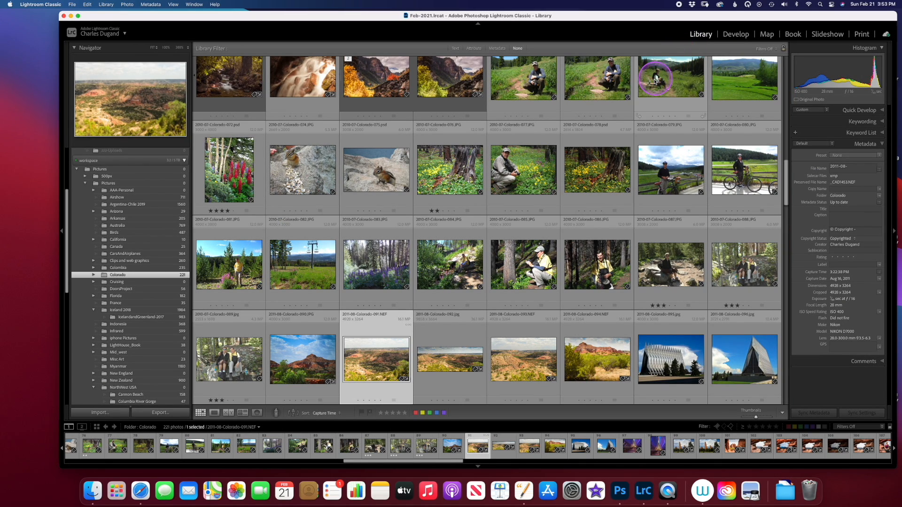
key("e")
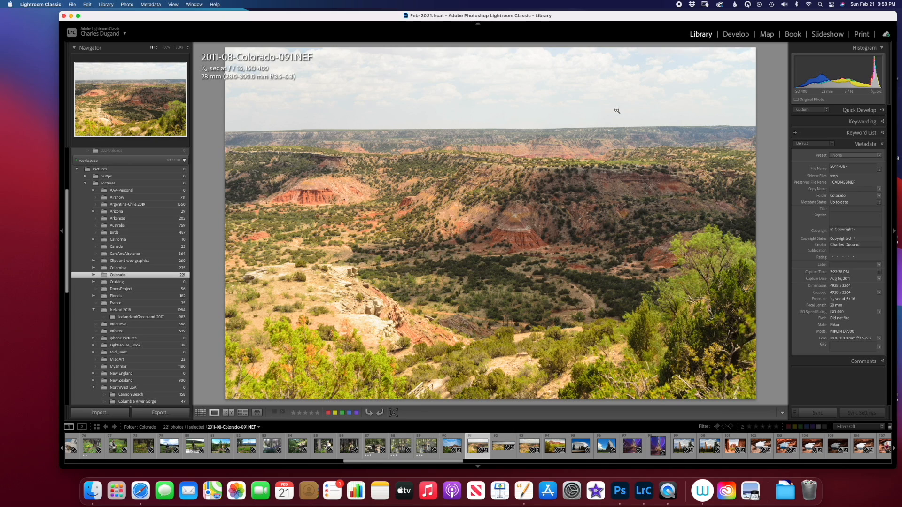
key("i")
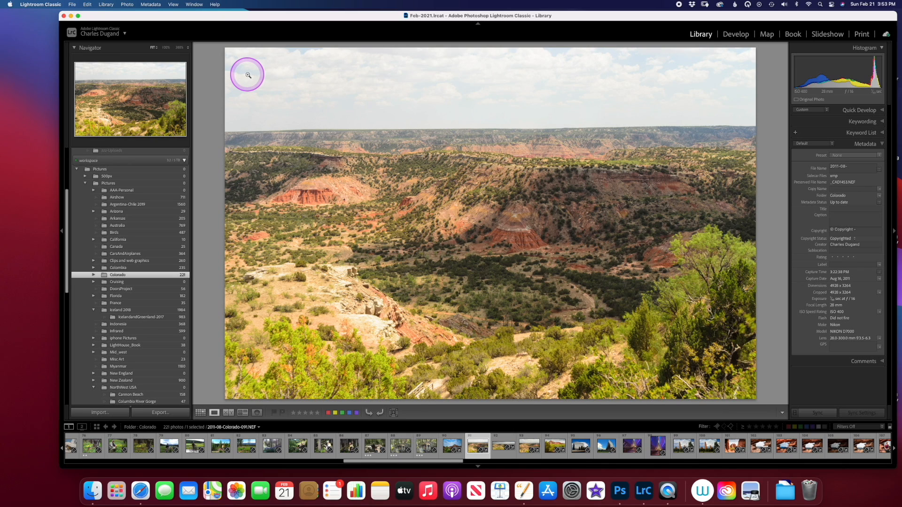
key("i")
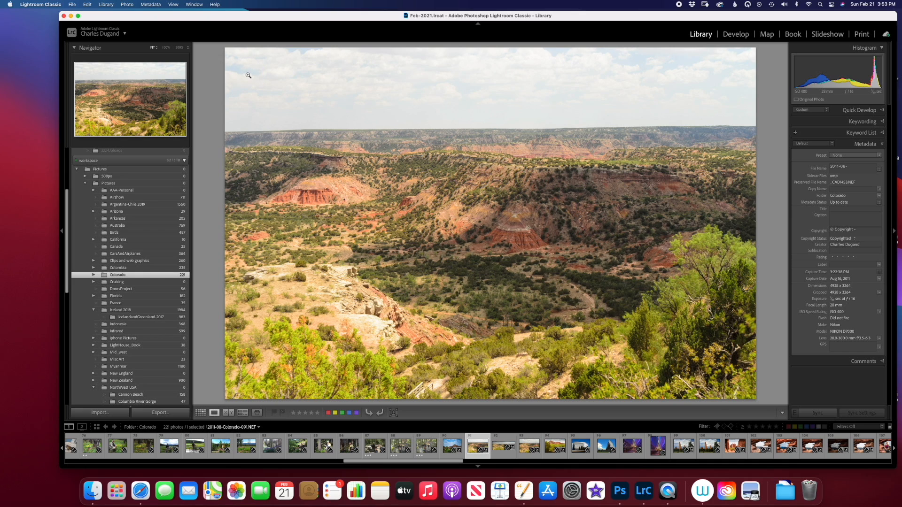
key("g")
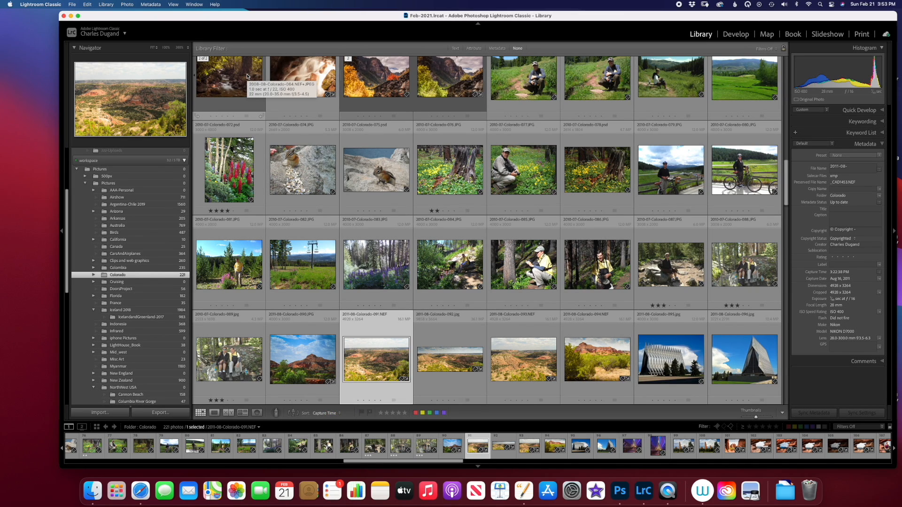
View 2010-07-Colorado-078.psd with the crop tool in the Develop module and return to the Library grid
left_click(299, 113)
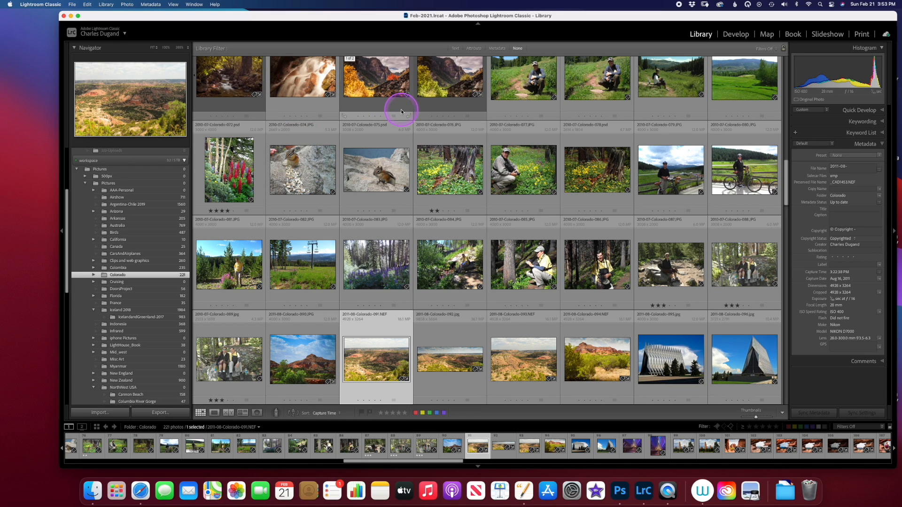
left_click(534, 177)
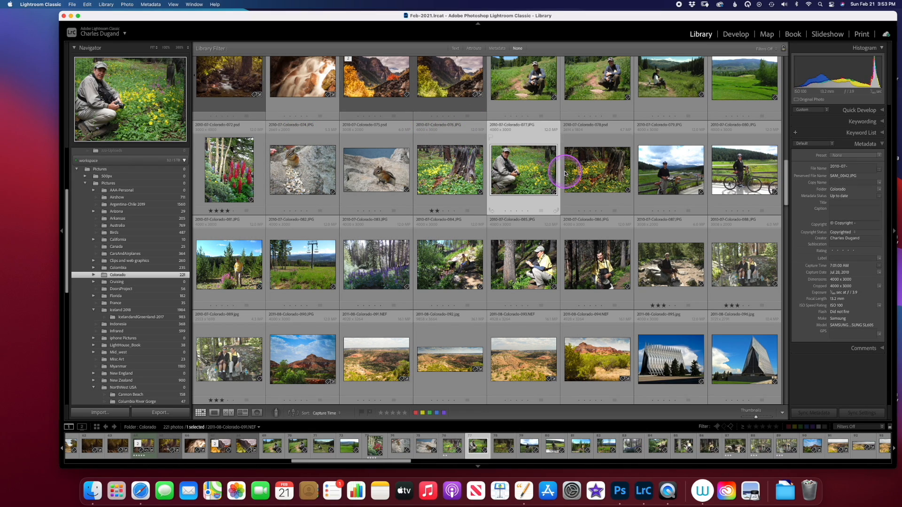
left_click(581, 174)
left_click(736, 35)
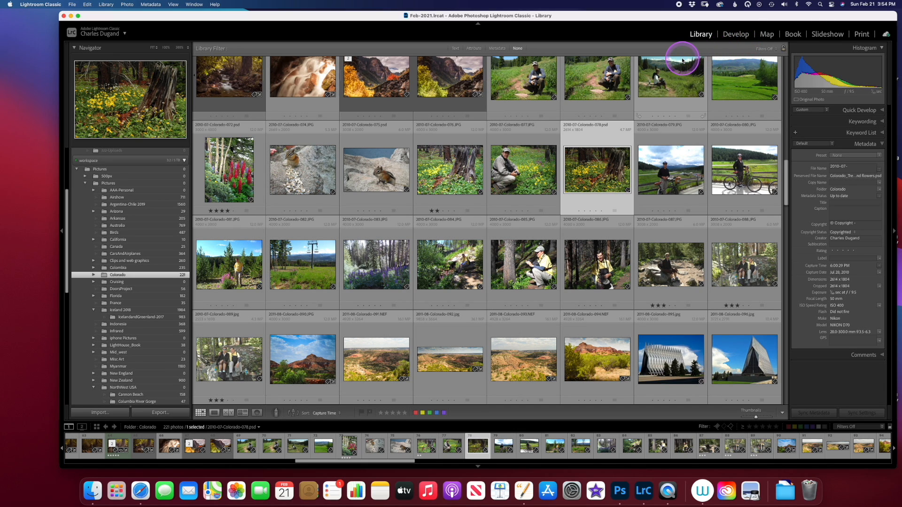
key("r")
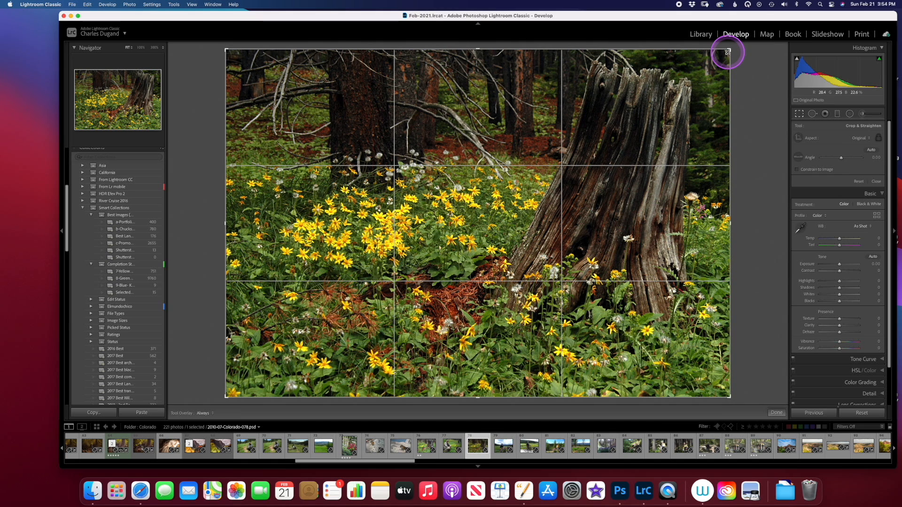
key("g")
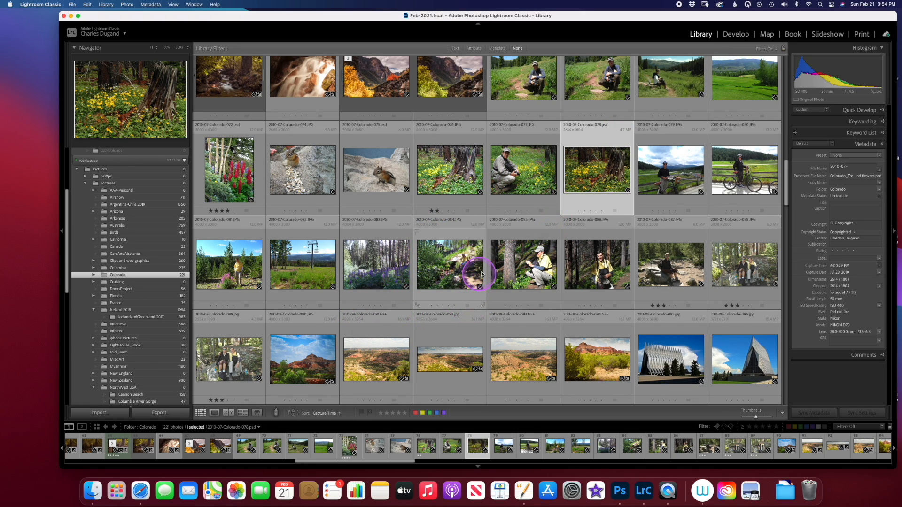
Rate 2010-07-Colorado-078.psd four stars and raise the rating to five stars
left_click(578, 210)
left_click(590, 210)
key("4")
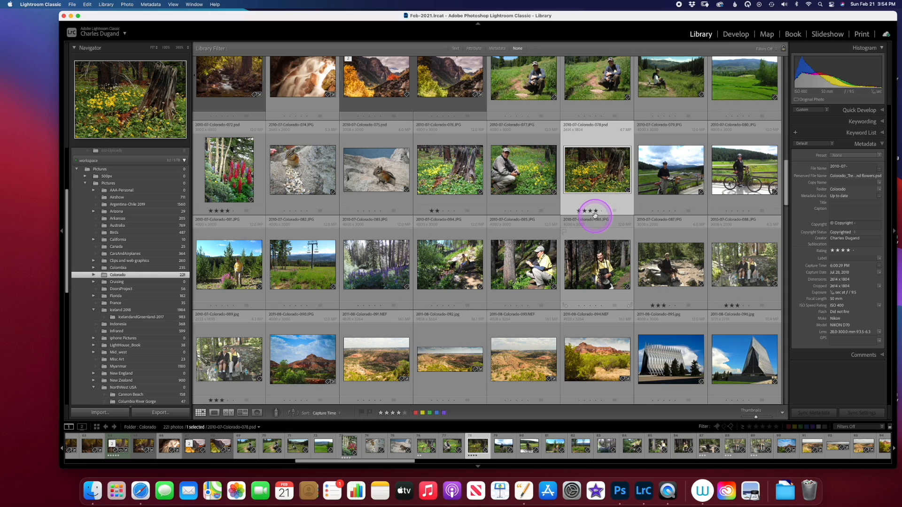
left_click(602, 211)
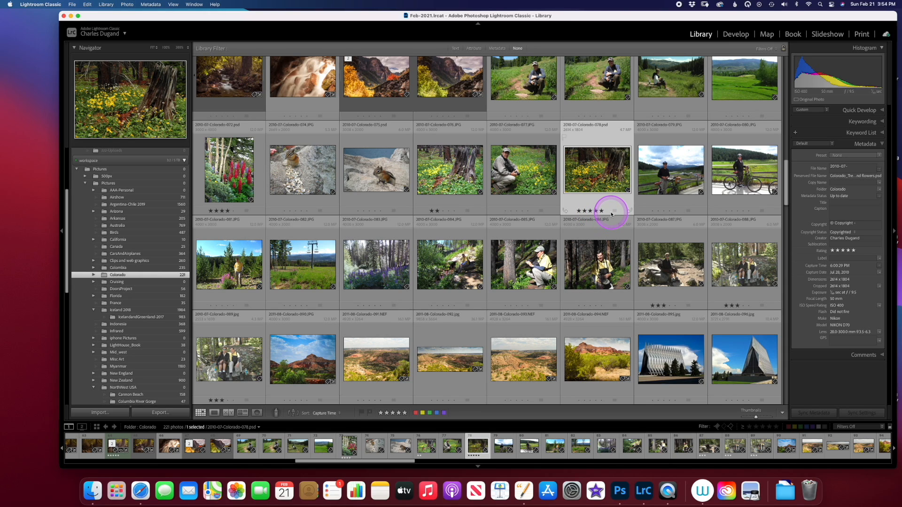
Apply the red, yellow, green and blue color labels in turn to 2010-07-Colorado-078.psd
key("6")
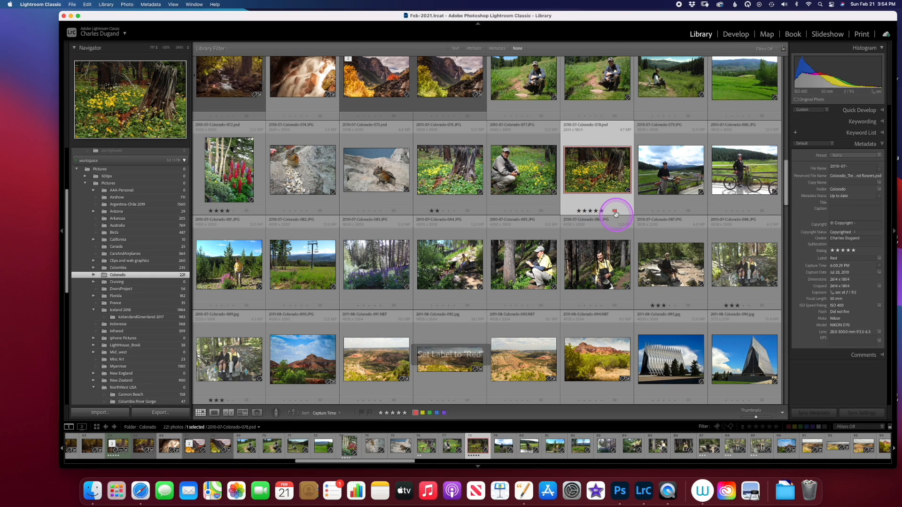
key("7")
key("8")
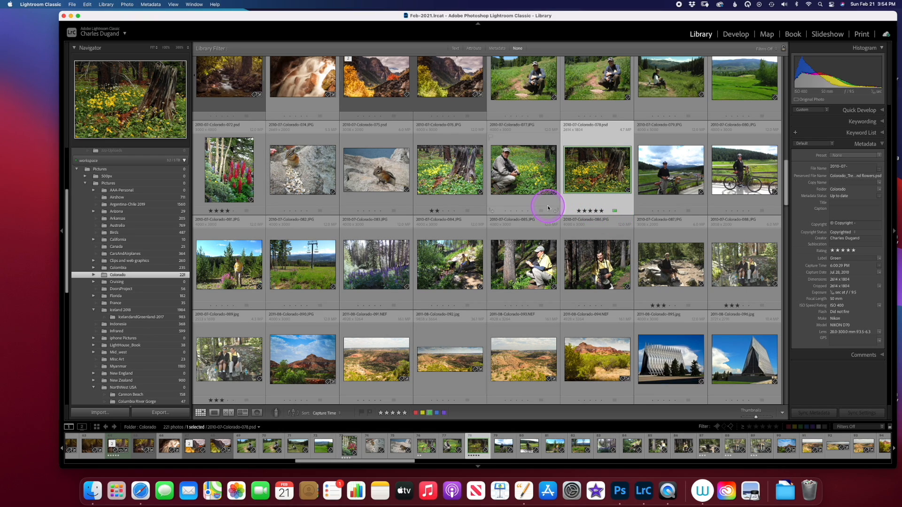
key("9")
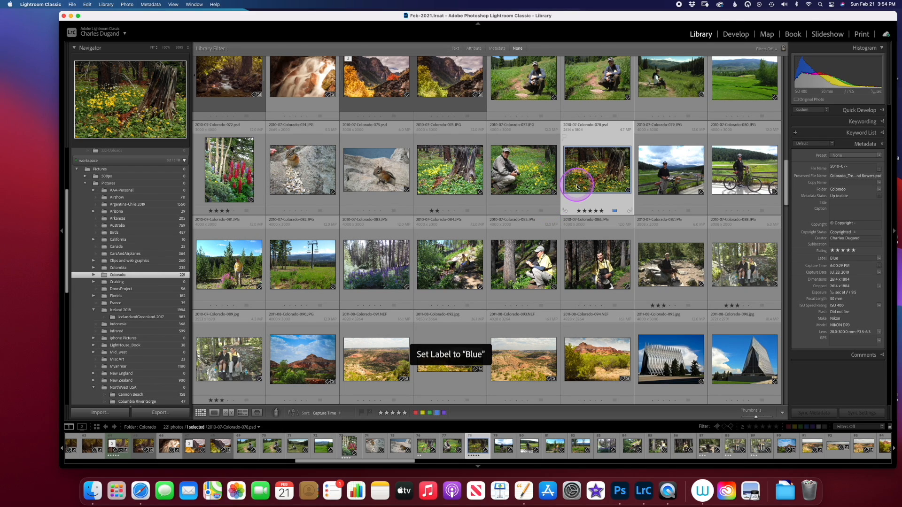
Remove the color label from 2010-07-Colorado-078.psd and clear its star rating
left_click(614, 211)
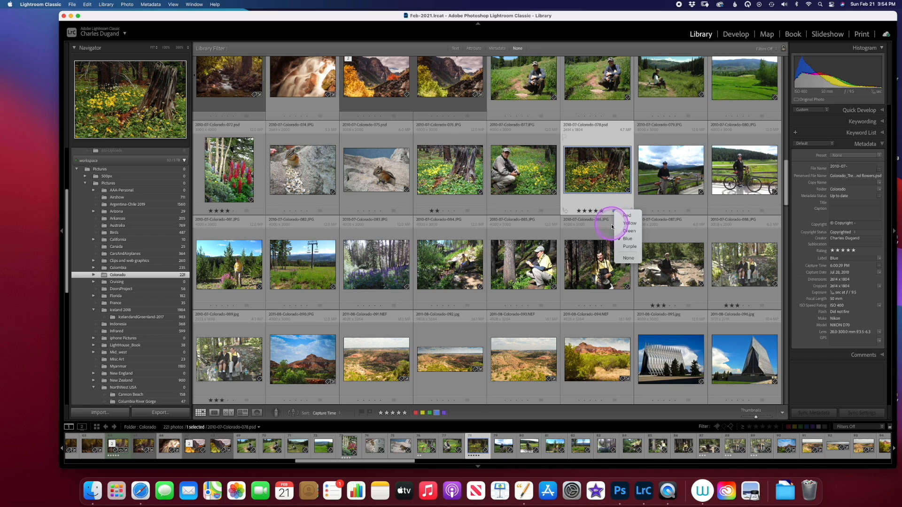
left_click(627, 258)
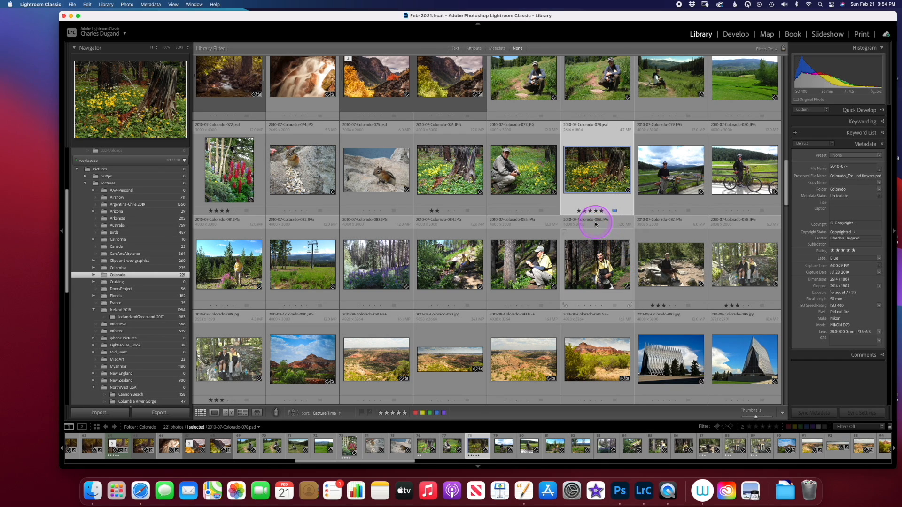
left_click(589, 210)
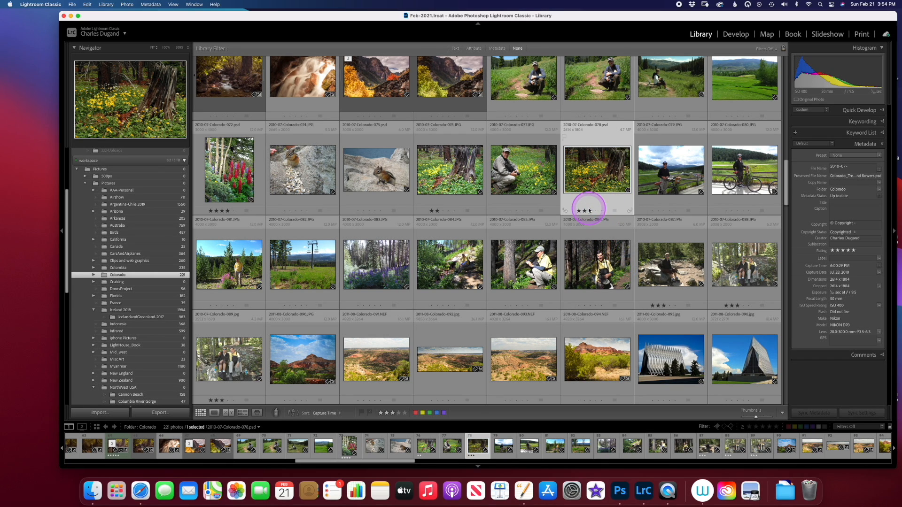
key("0")
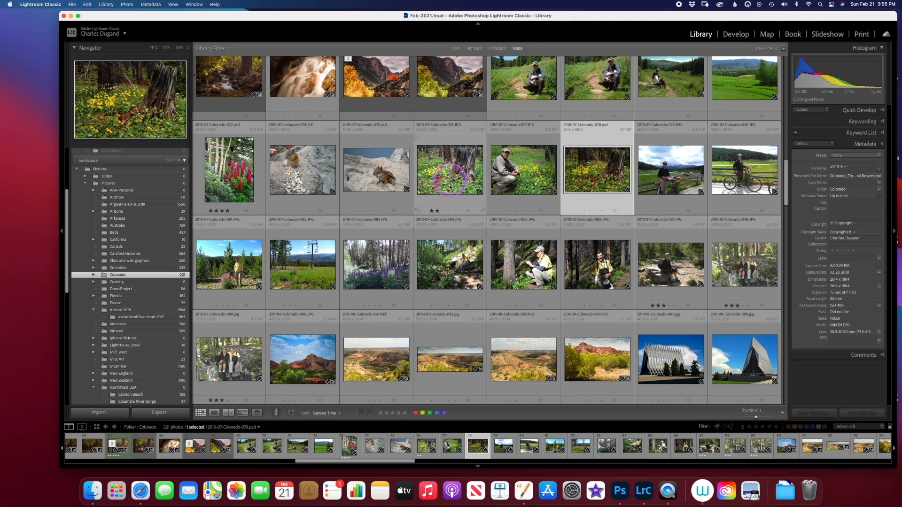
Open the creek photo 2008-08-Colorado-064.NEF in Loupe view, browse two photos forward and return to it
left_click(247, 87)
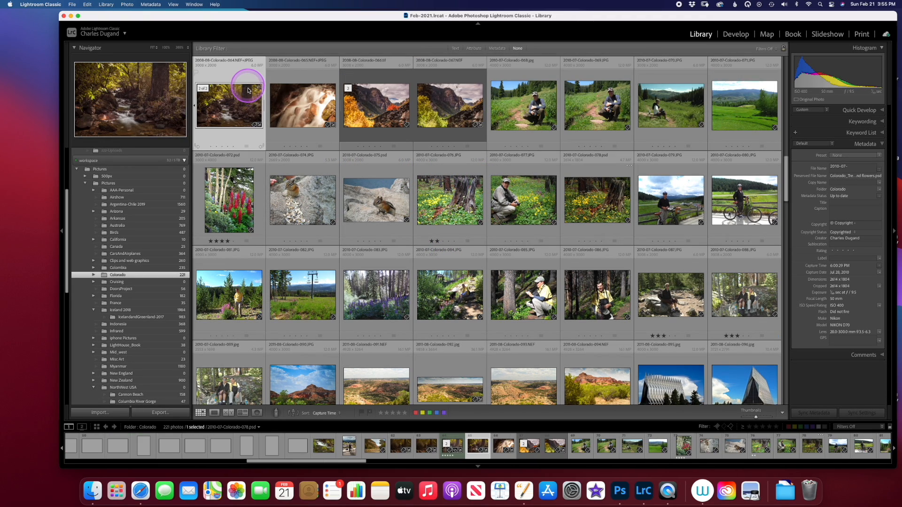
double_click(260, 129)
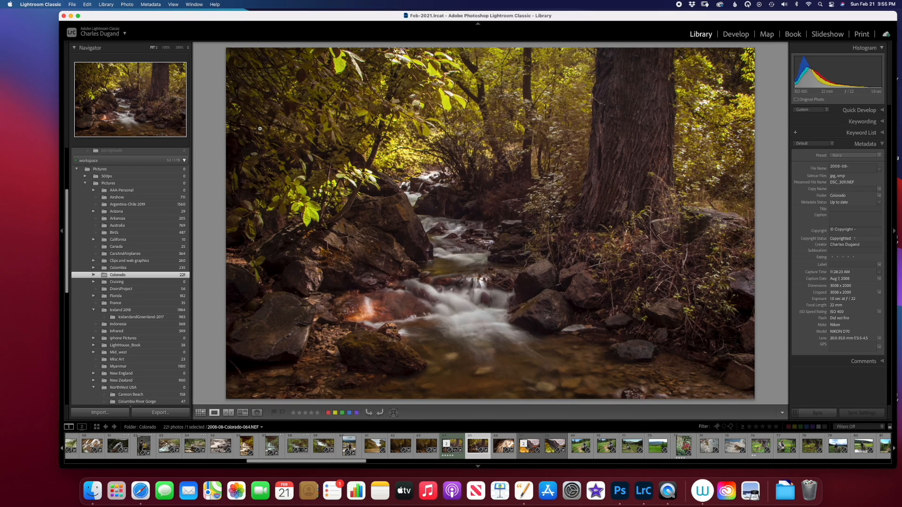
key("Right")
key("Right")
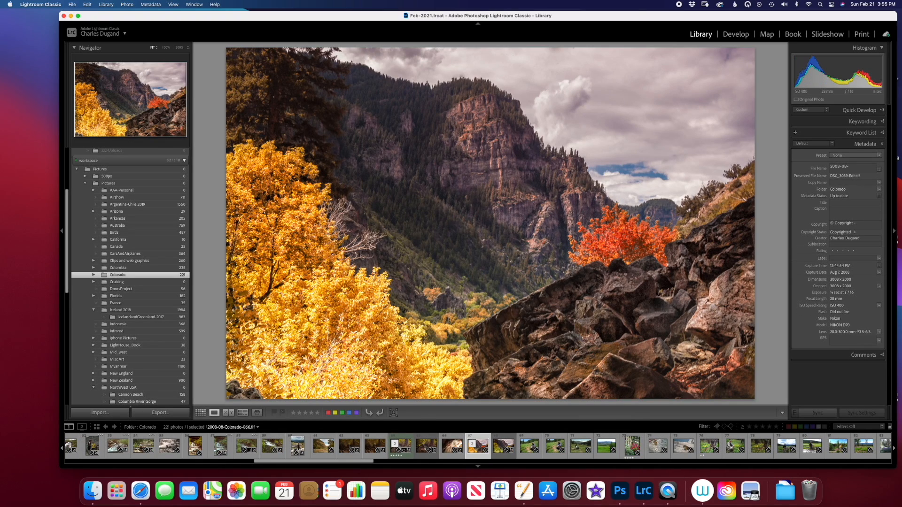
key("Left")
key("Left")
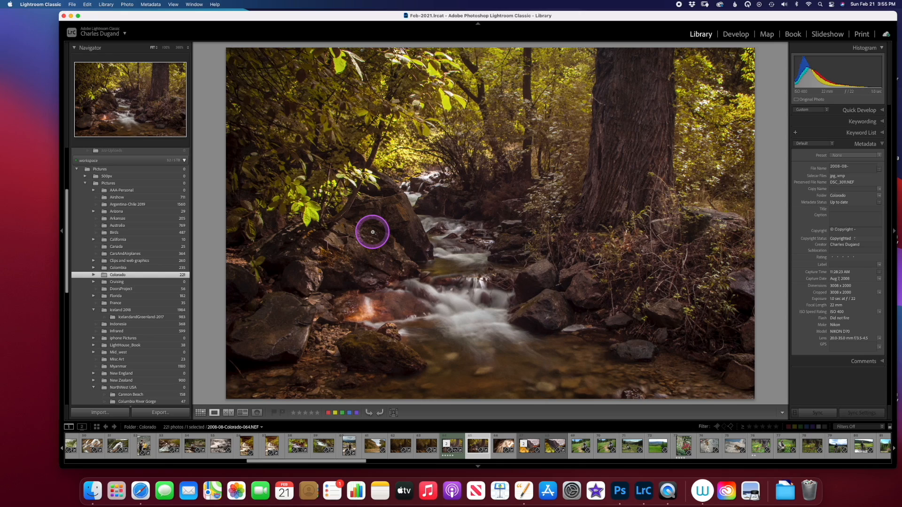
Flag the creek photo as a pick, change it to rejected, and remove the flag
key("p")
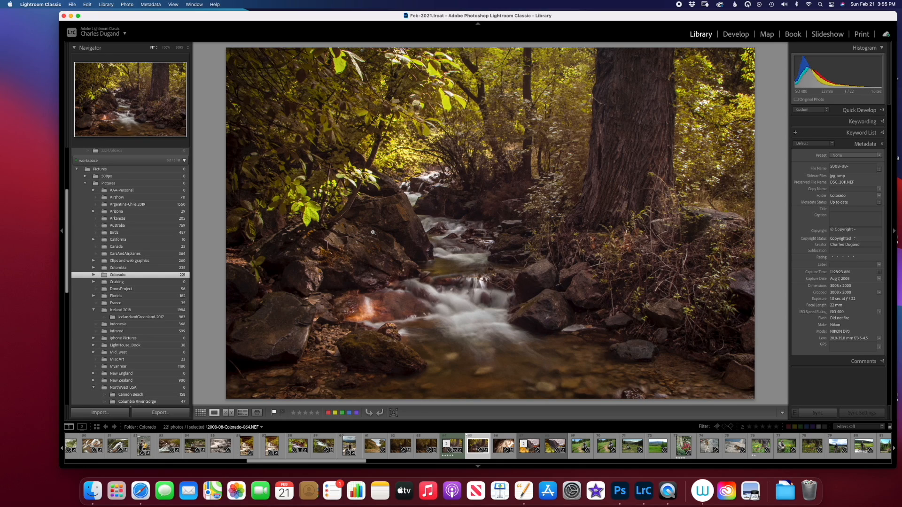
key("x")
key("u")
Look over the photo commands, including Delete Rejected Photos, and return to the Library grid
left_click(128, 5)
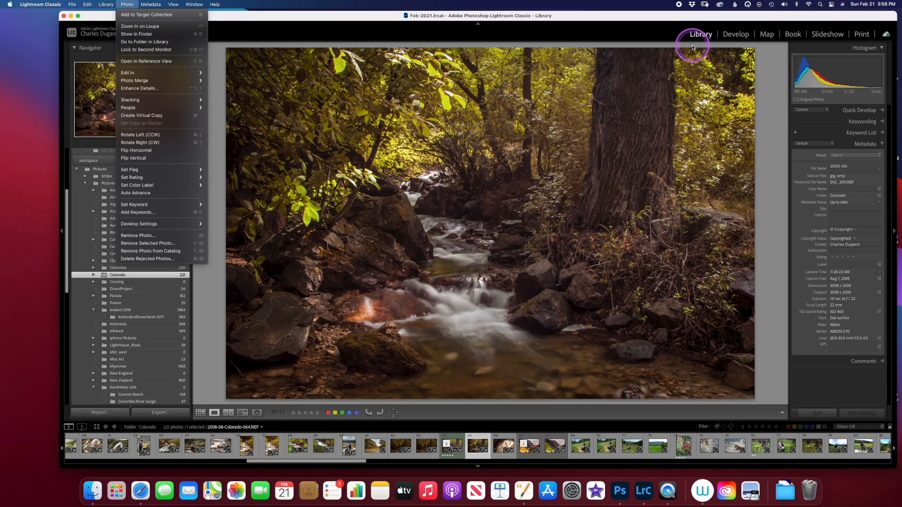
key("g")
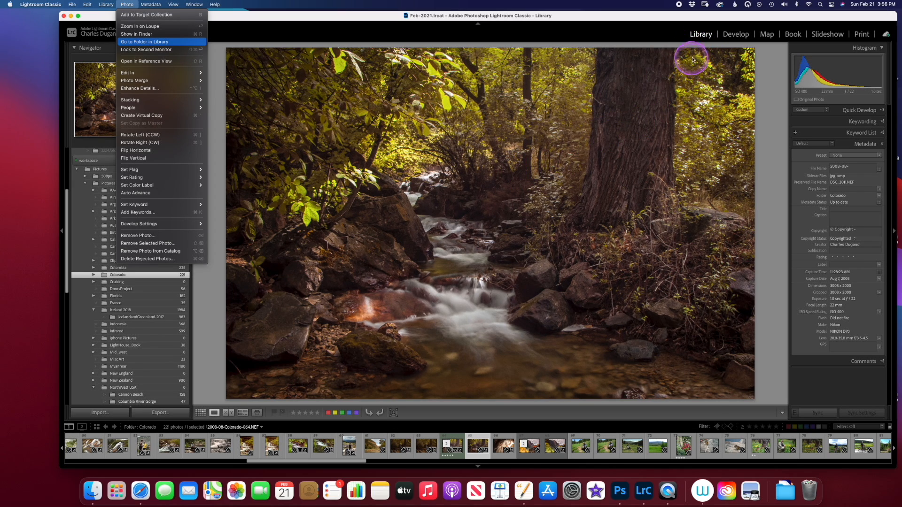
left_click(676, 38)
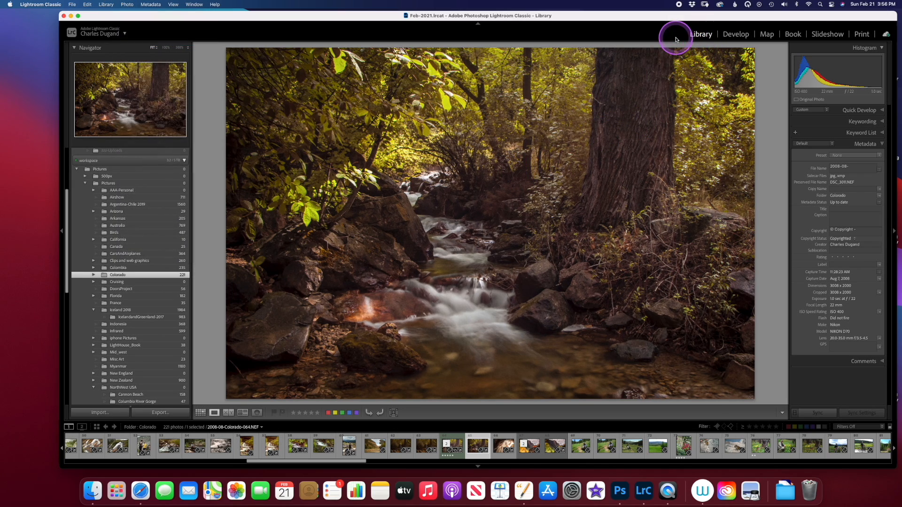
key("g")
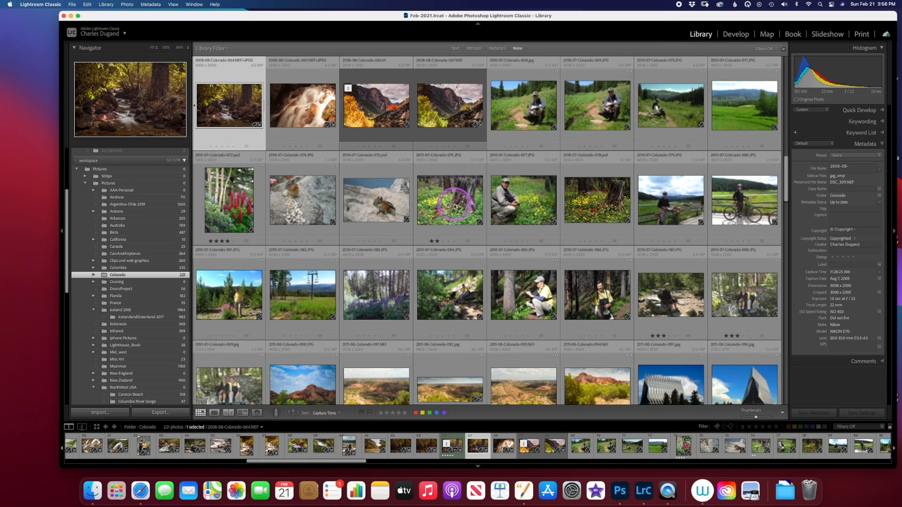
Flag the photos 2008-08-Colorado-065.NEF, 2010-07-Colorado-076.JPG and 2010-07-Colorado-087.JPG as rejected
left_click(327, 122)
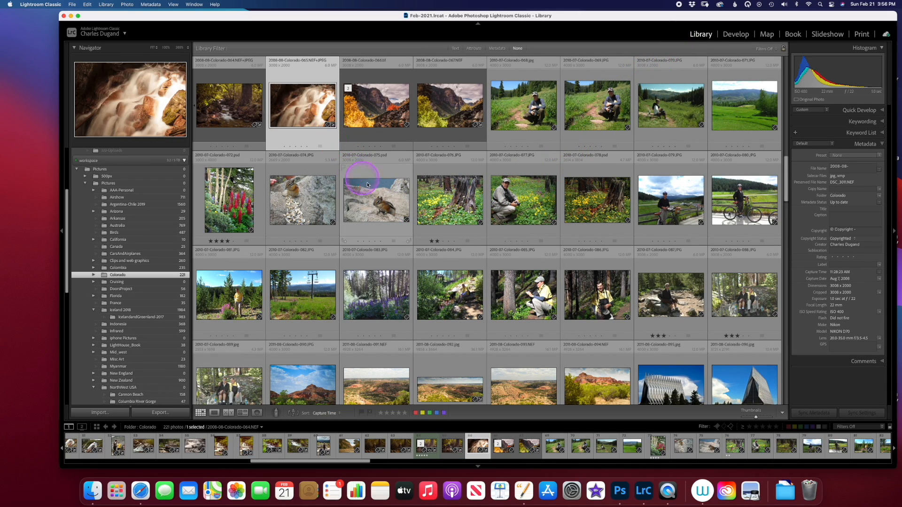
left_click(443, 203, "super")
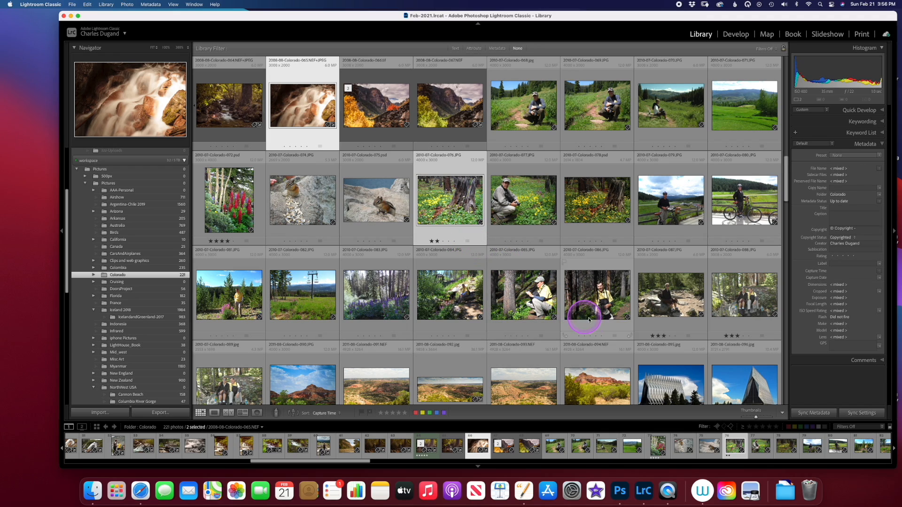
left_click(664, 306, "super")
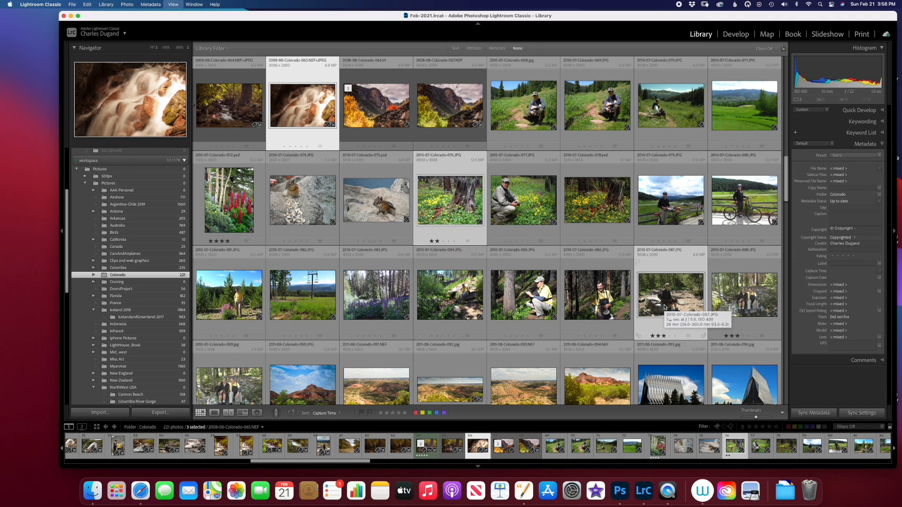
key("r")
left_click(586, 308)
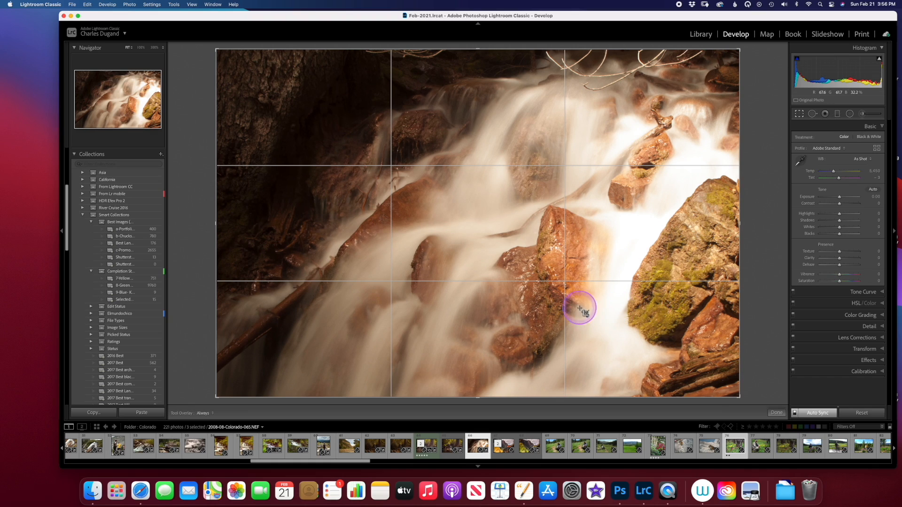
left_click(701, 34)
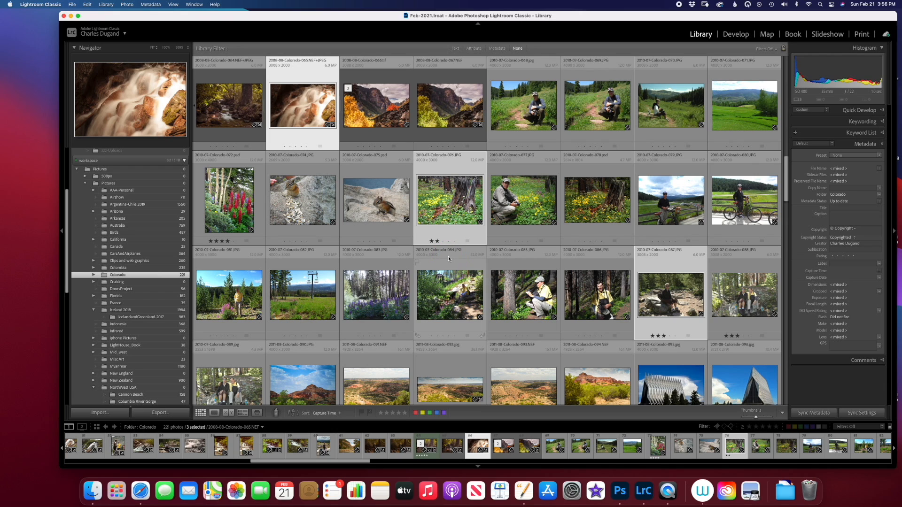
key("x")
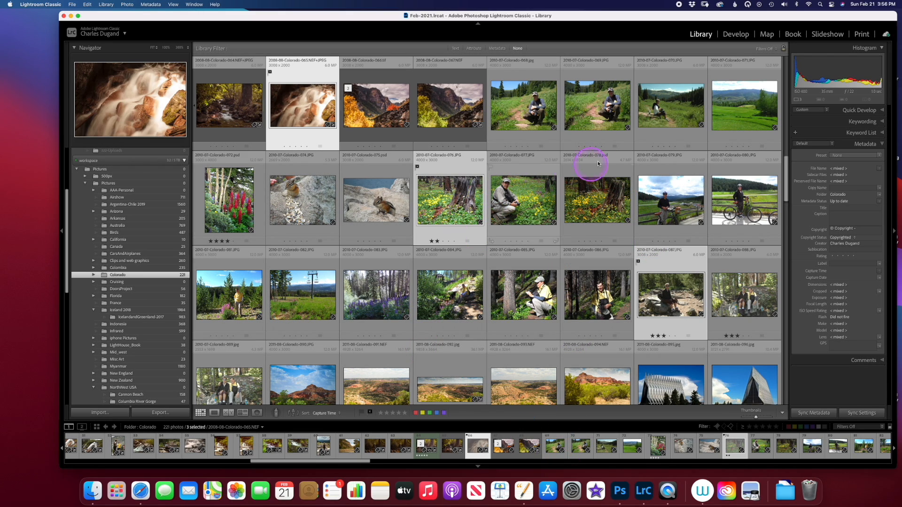
Filter the Colorado folder with the Flagged preset and include rejected photos in the flag filter
left_click(762, 49)
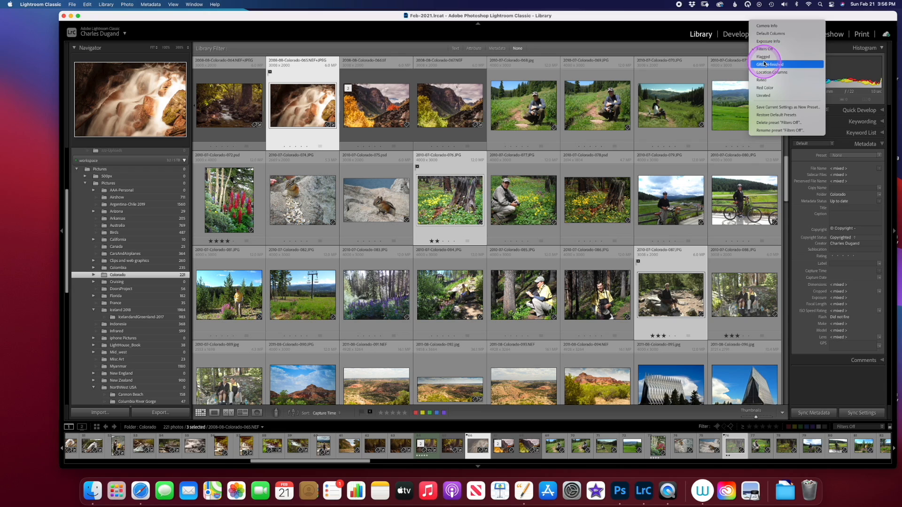
left_click(764, 57)
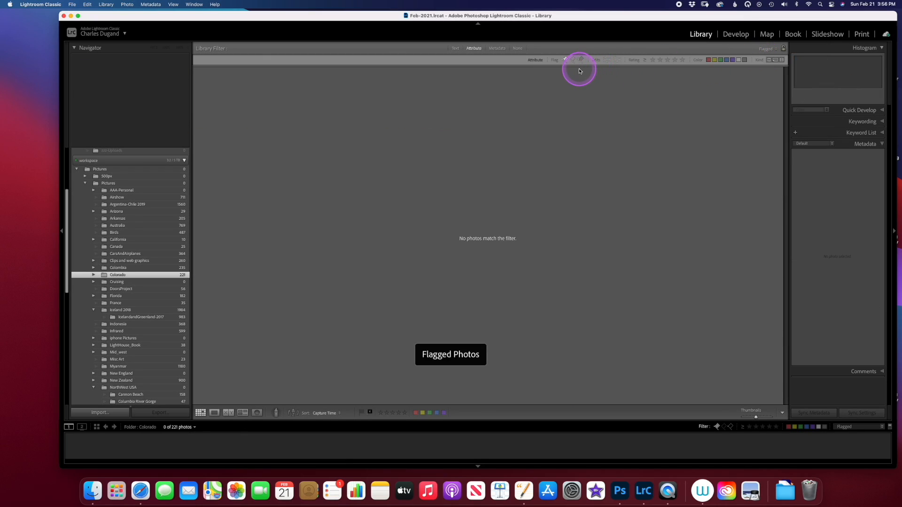
left_click(582, 60)
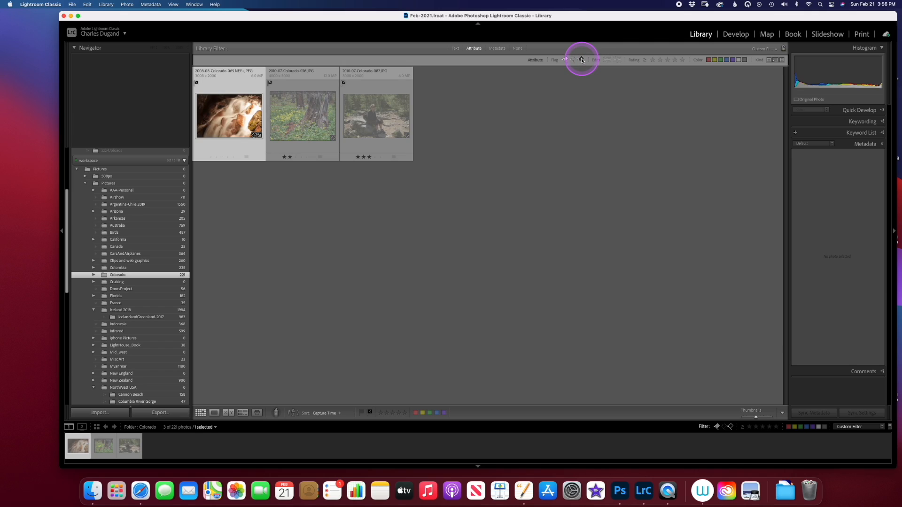
Examine the filtered rejected photos and locate the Delete Rejected Photos command without running it
left_click(224, 121)
left_click(380, 123)
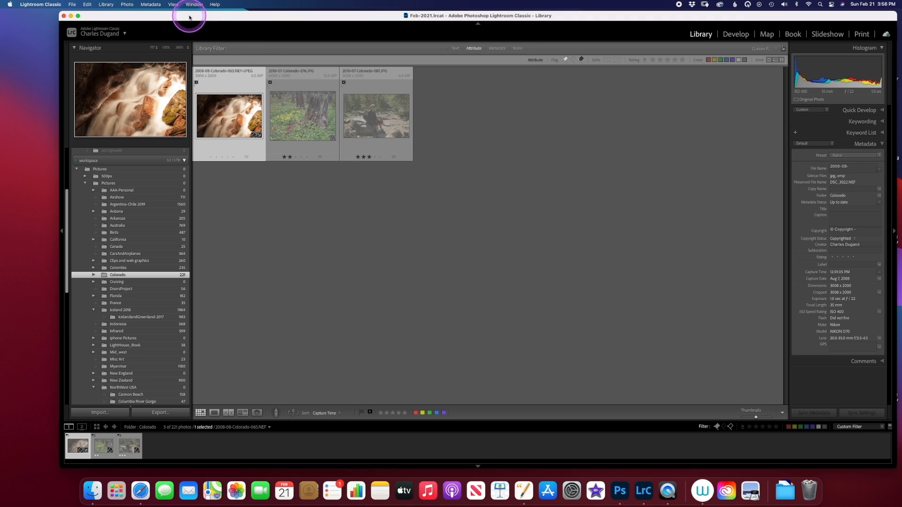
left_click(127, 4)
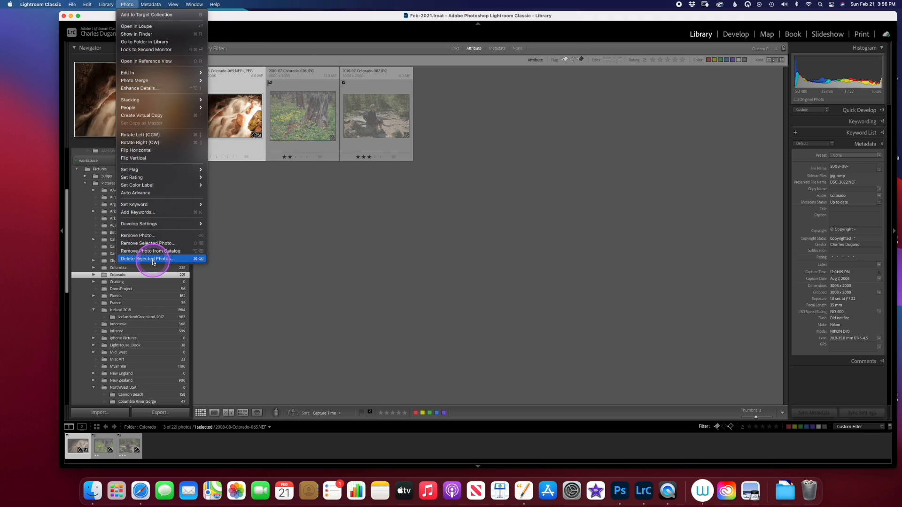
left_click(275, 226)
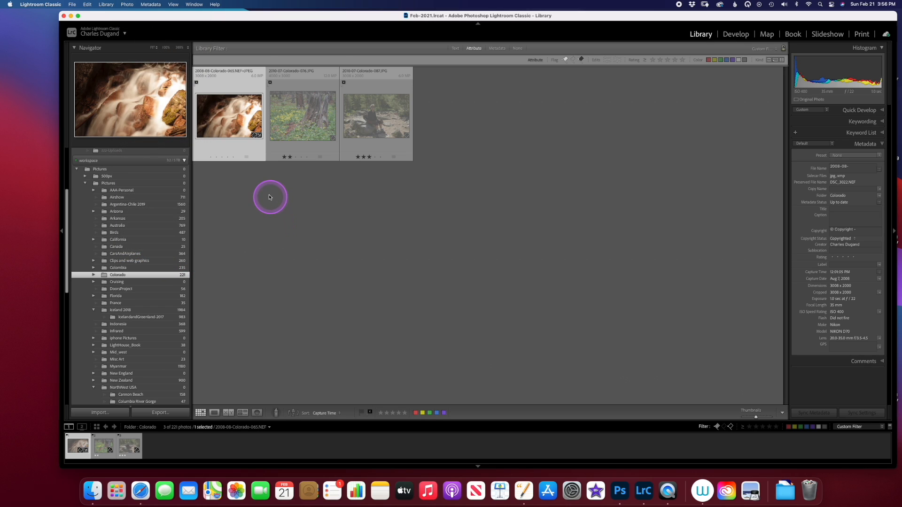
Remove the rejected flags from all three filtered Colorado photos and set the library filter preset to Filters Off
left_click(360, 126, "shift")
key("u")
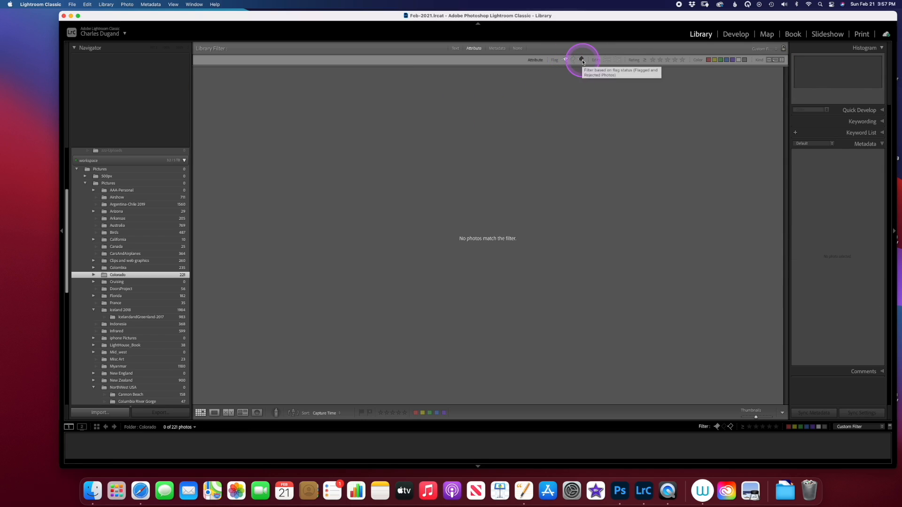
left_click(757, 48)
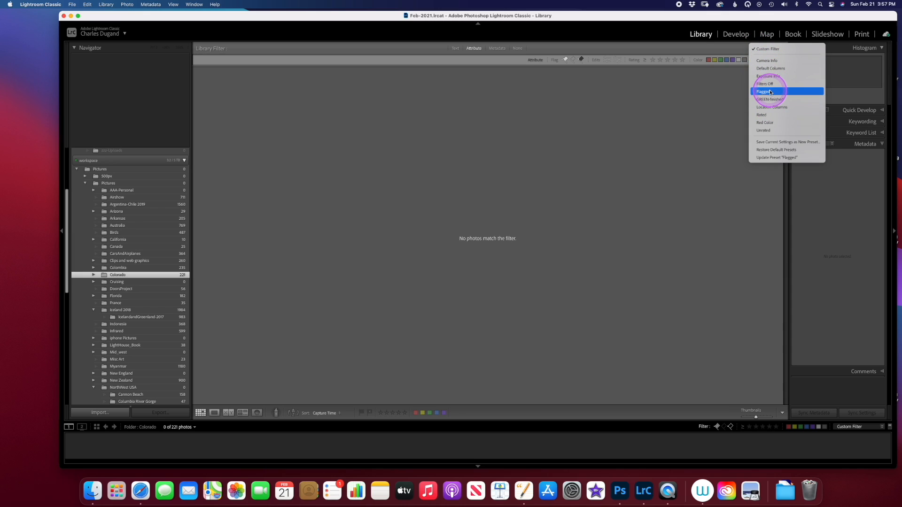
left_click(765, 84)
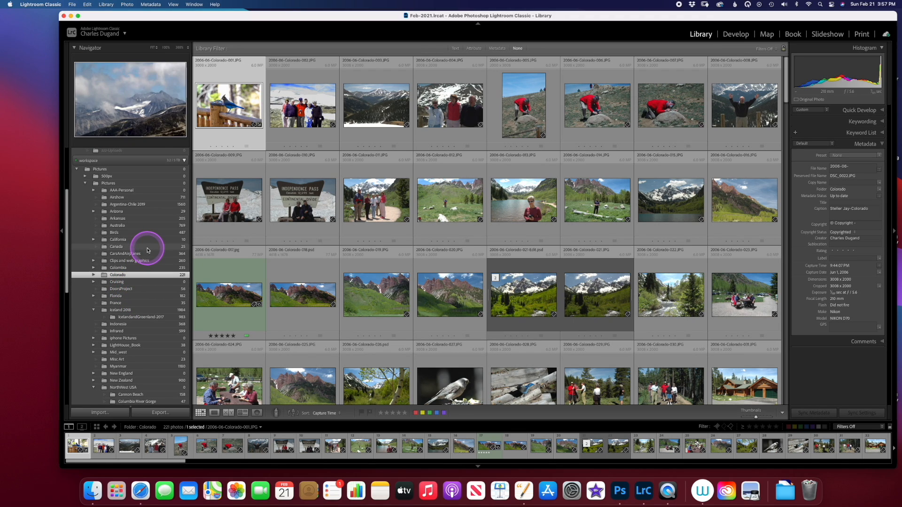
In the Australia folder, select the non-adjacent photos 2018-02-Australia-002-Edit.tif, 2018-02-Australia-002.DNG and sydneyOperaHouse-Composite.psd together
left_click(151, 225)
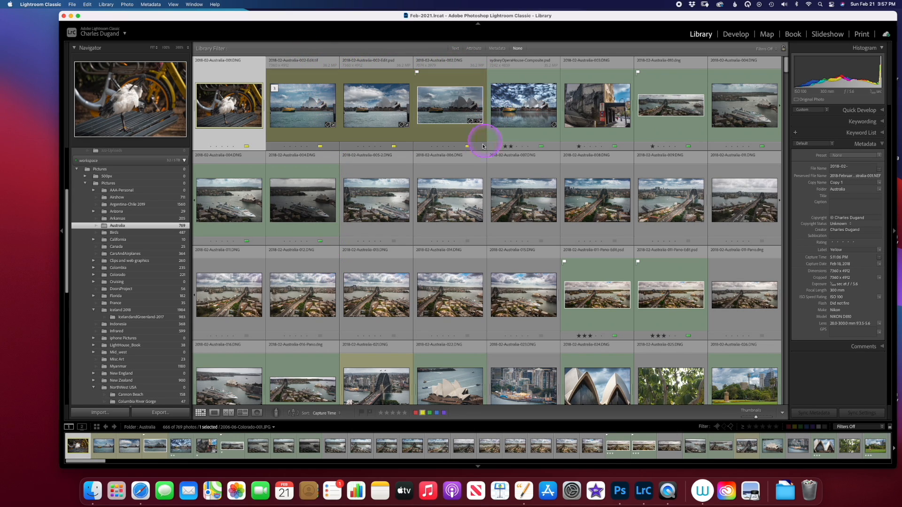
left_click(305, 110)
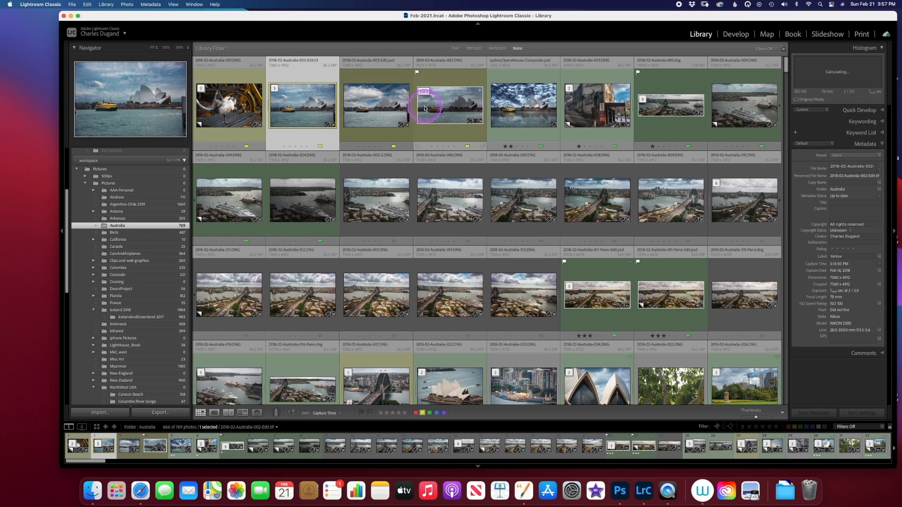
left_click(449, 105, "super")
left_click(547, 112, "super")
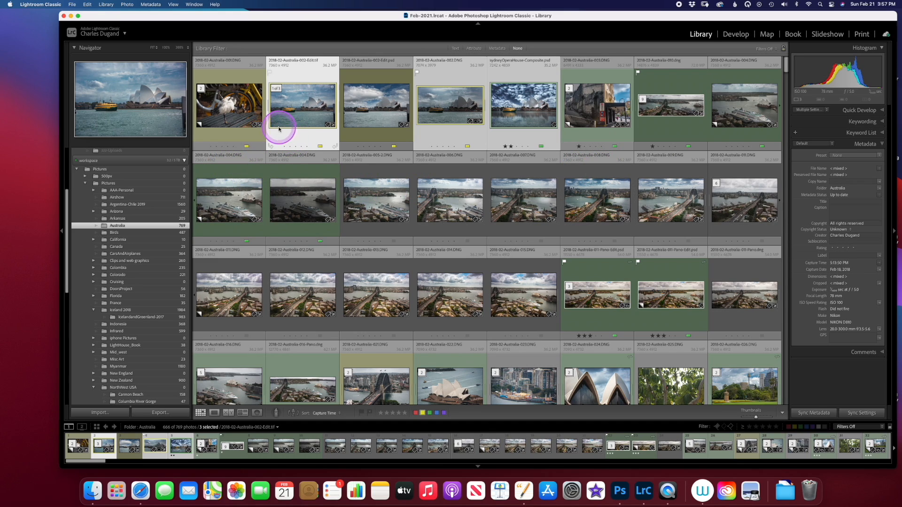
Select the scattered photos 2018-02-Australia-001.DNG, 004.DNG and 008.DNG together, and replace that selection with only 2018-02-Australia-002.DNG
left_click(242, 113)
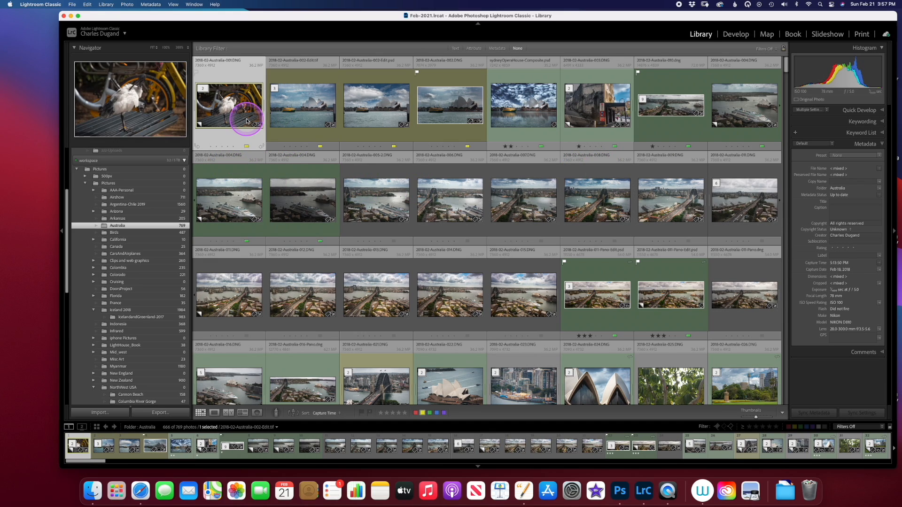
left_click(744, 105, "super")
left_click(575, 208, "super")
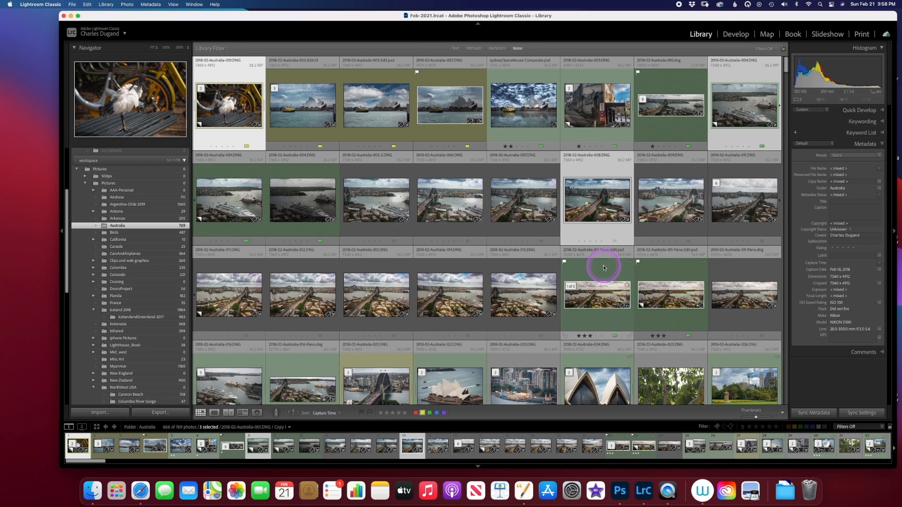
left_click(448, 123)
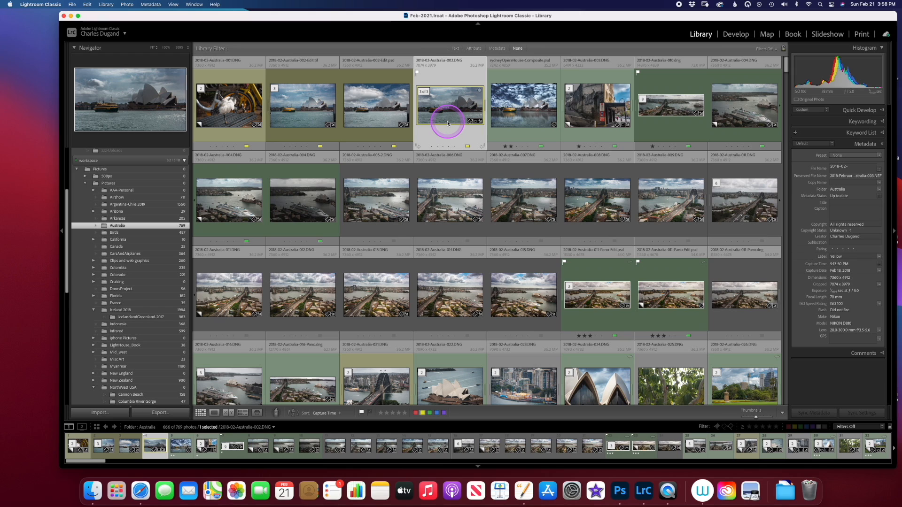
Create a virtual copy of the opera house photo 2018-02-Australia-002.DNG
right_click(448, 124)
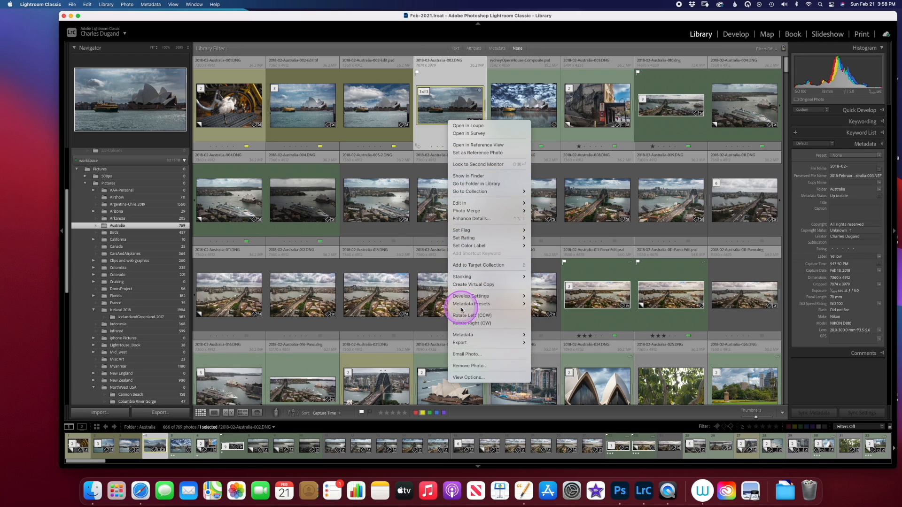
left_click(478, 279)
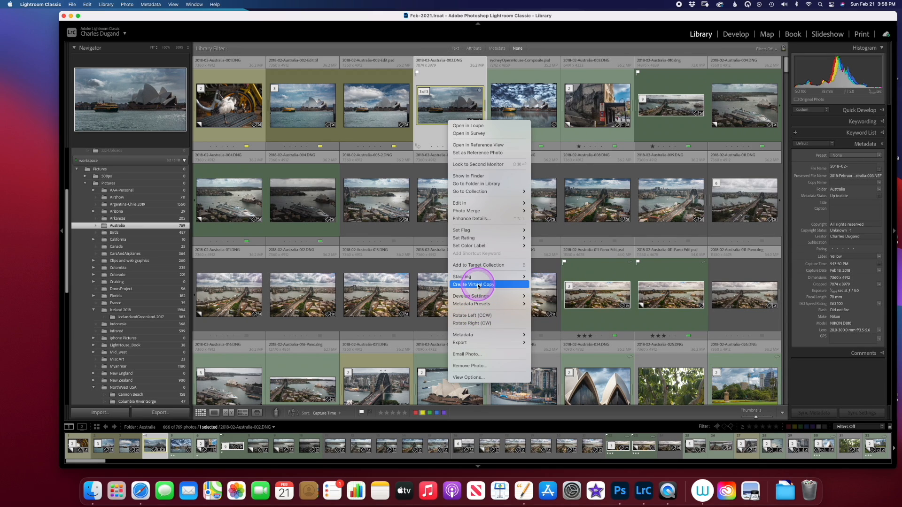
left_click(479, 284)
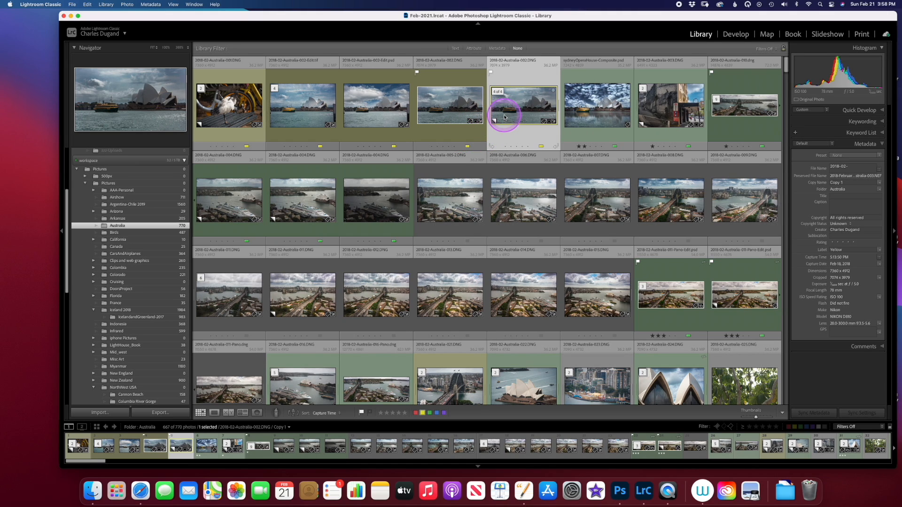
Remove the virtual copy from Lightroom, and call up removal of the original photo but cancel it
key("Delete")
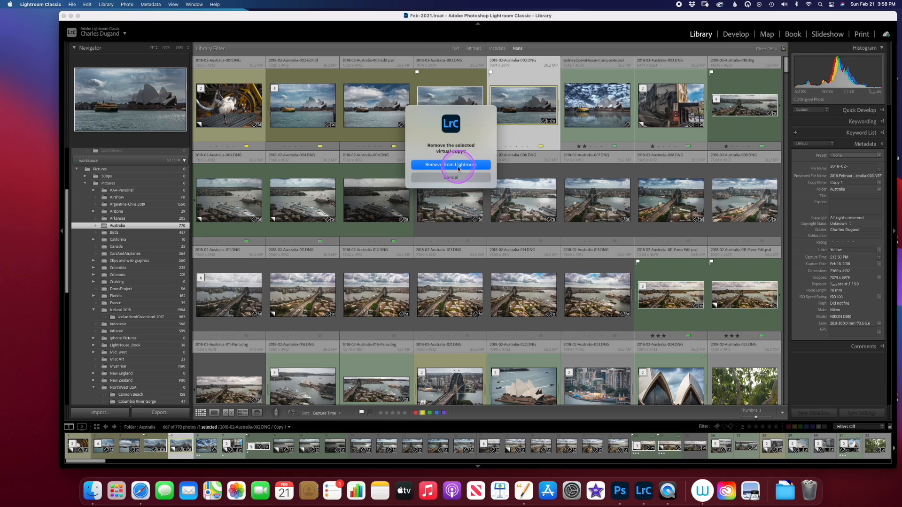
left_click(459, 165)
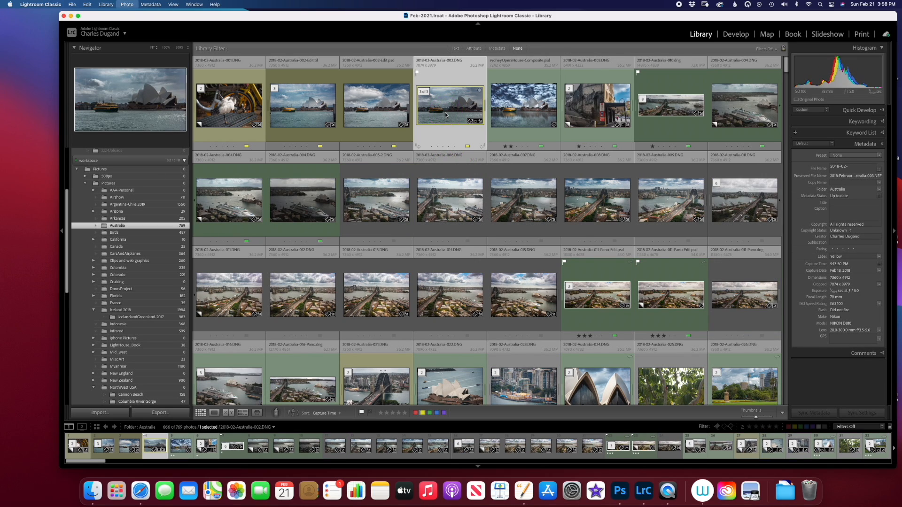
key("Delete")
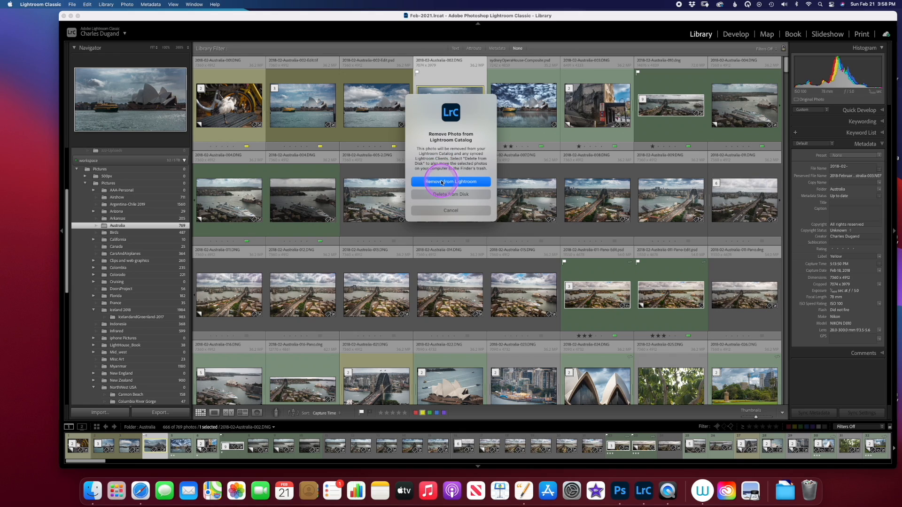
left_click(451, 204)
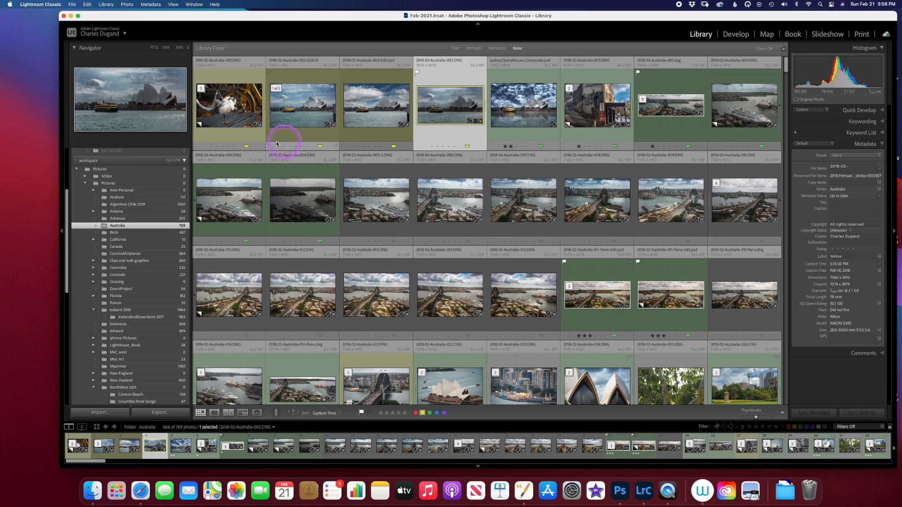
Export the white bird photo 2018-02-Australia-001.DNG to the desktop with the S&L Desktop user preset, reviewing its settings
left_click(210, 121)
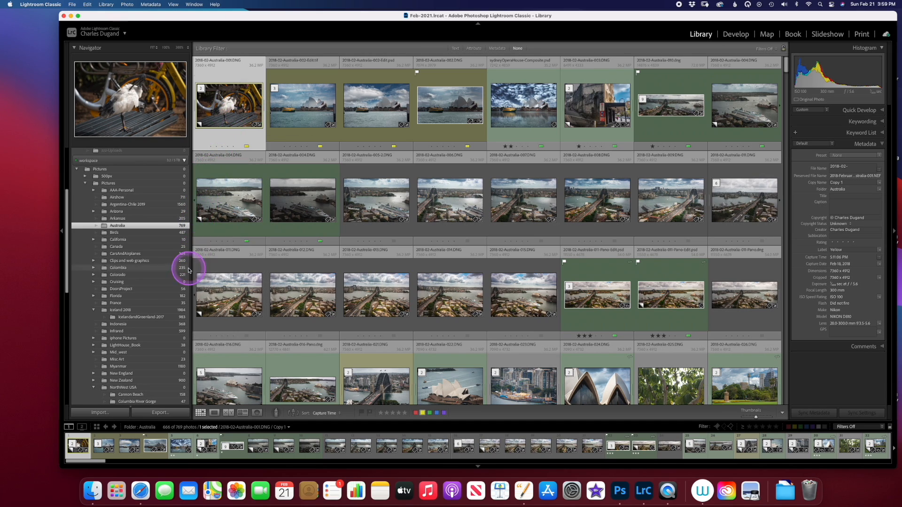
left_click(171, 413)
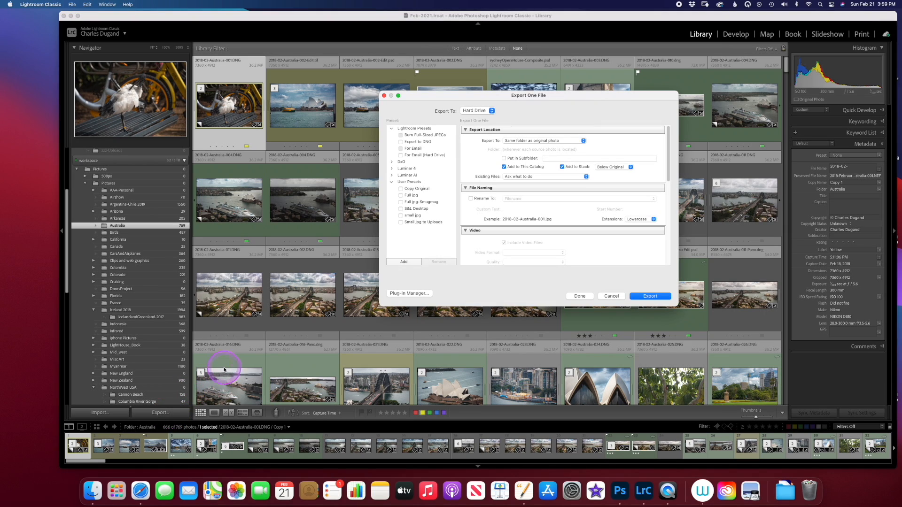
left_click(416, 209)
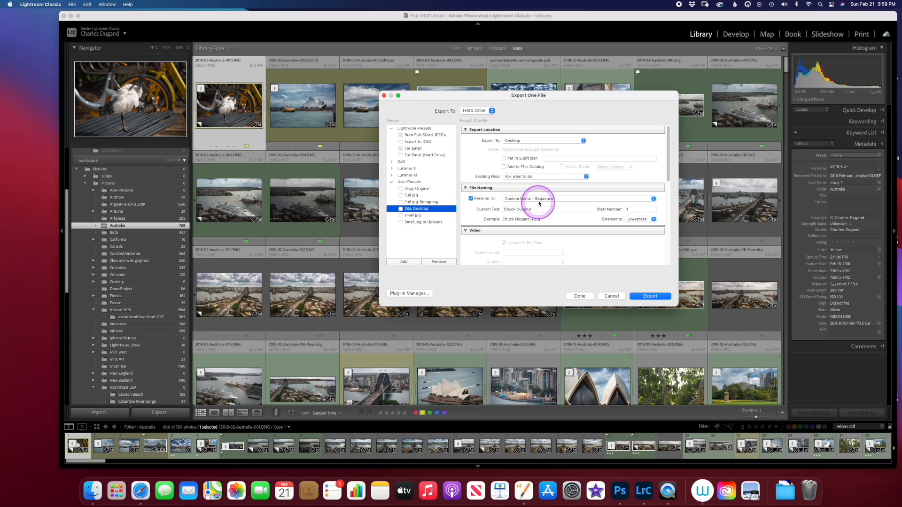
scroll(545, 208, "down", 5)
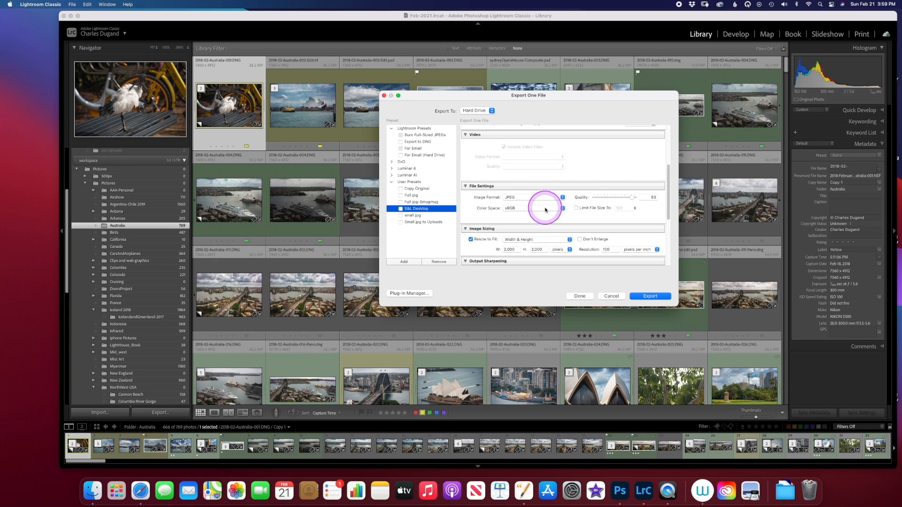
scroll(545, 209, "down", 2)
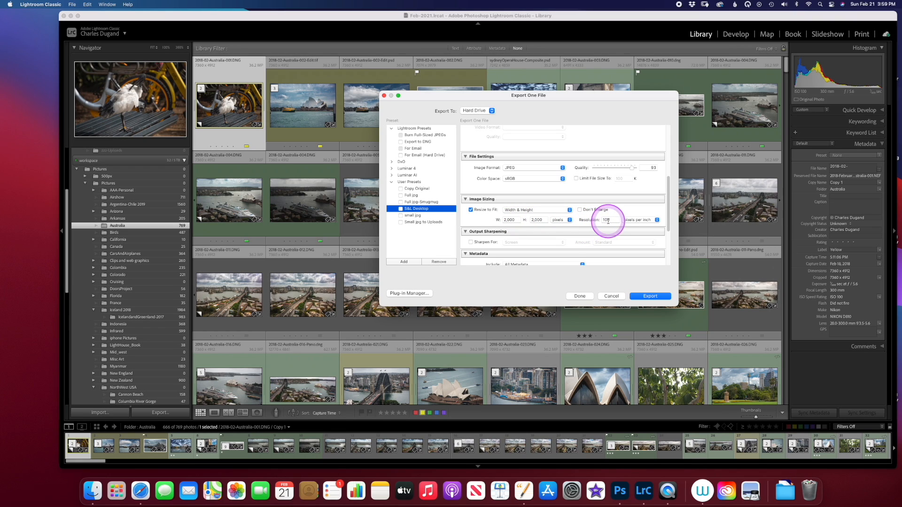
scroll(608, 221, "down", 5)
scroll(607, 223, "up", 3)
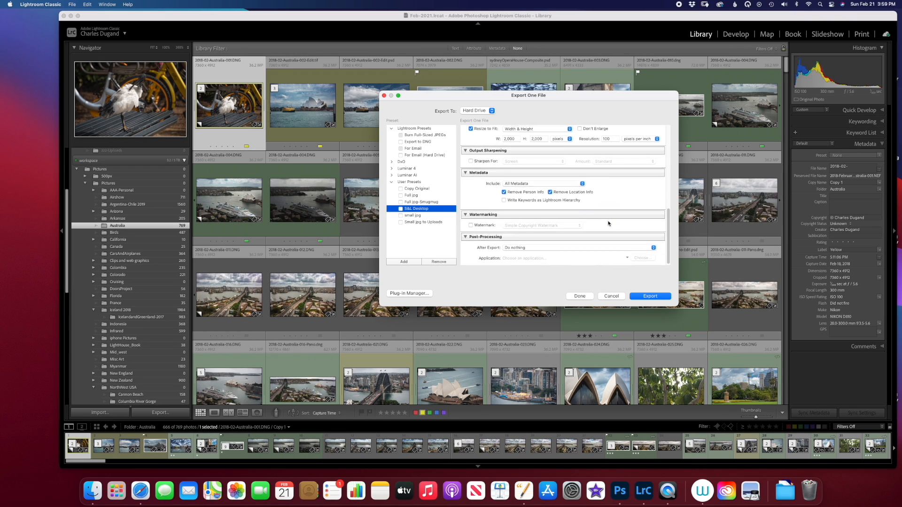
left_click(644, 297)
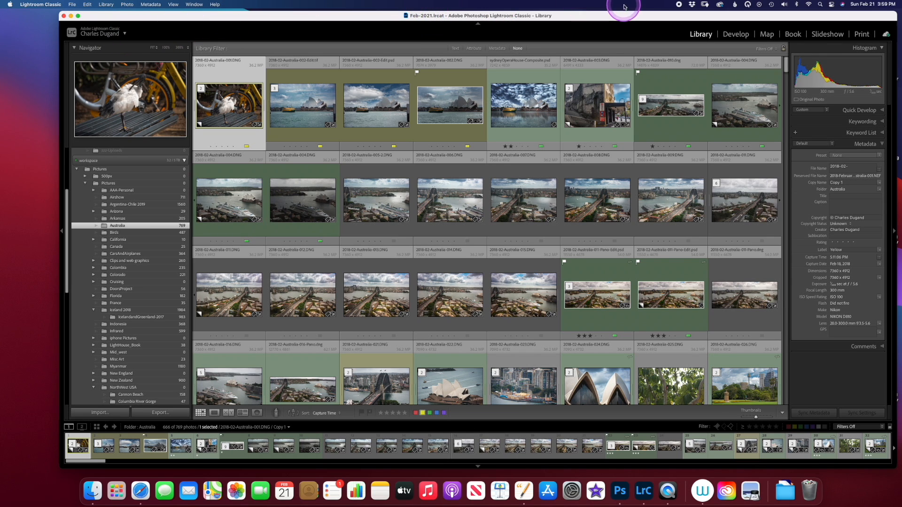
Uncover the desktop to check the exported JPEG, and move the window back into place
left_click_drag(633, 18, 480, 22)
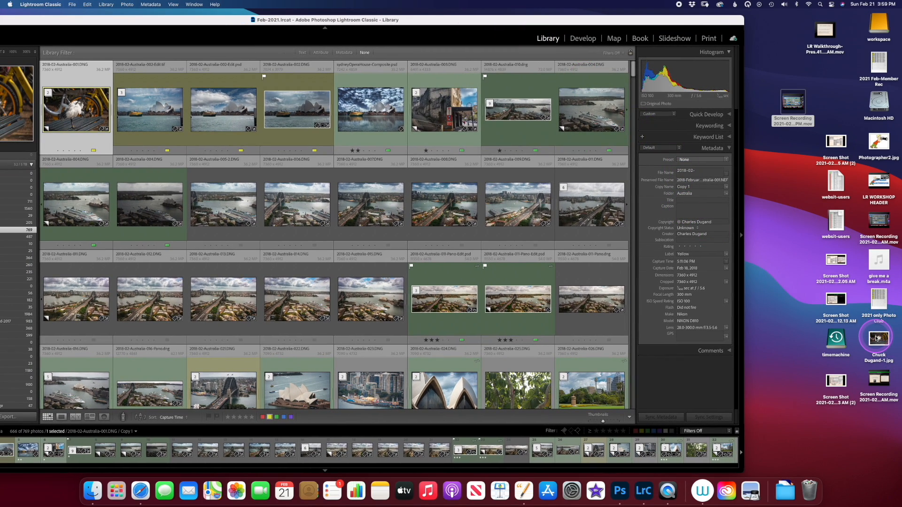
left_click_drag(410, 23, 440, 13)
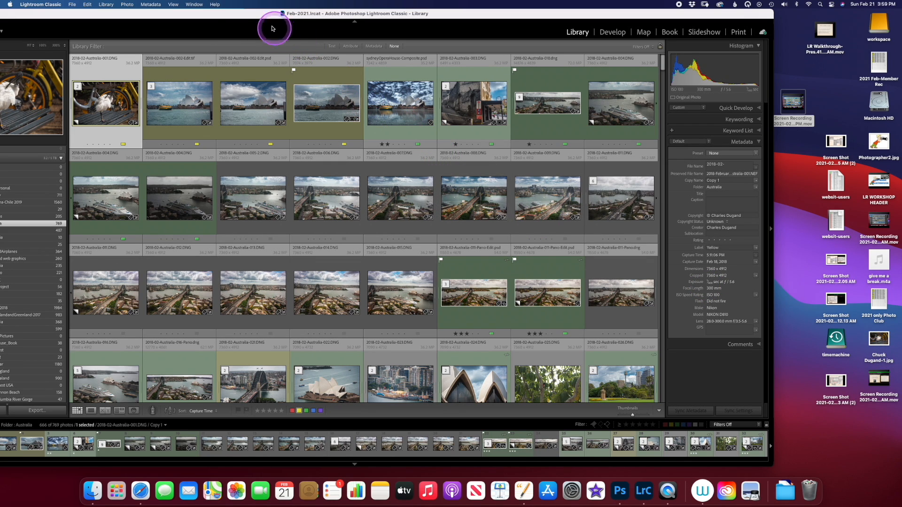
left_click_drag(233, 17, 350, 17)
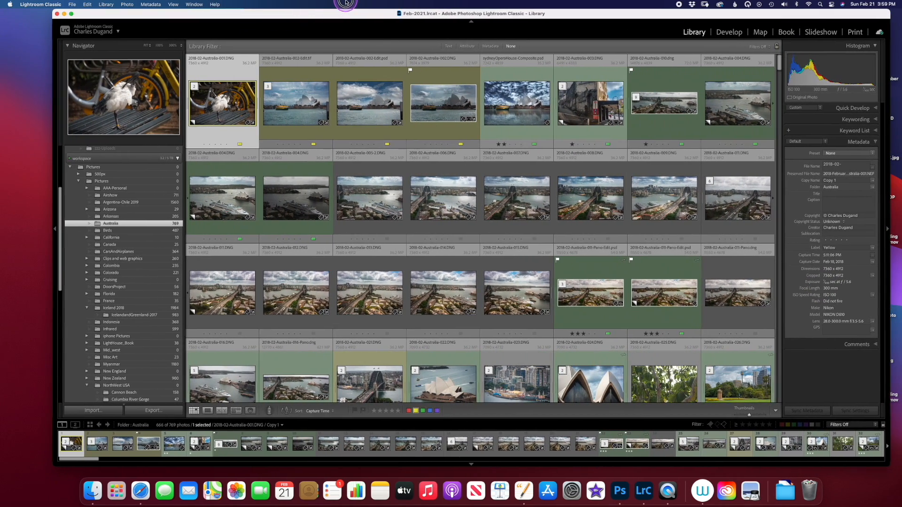
Base a new export of the white bird photo on the Copy Original preset, with Desktop as the export location
left_click(153, 413)
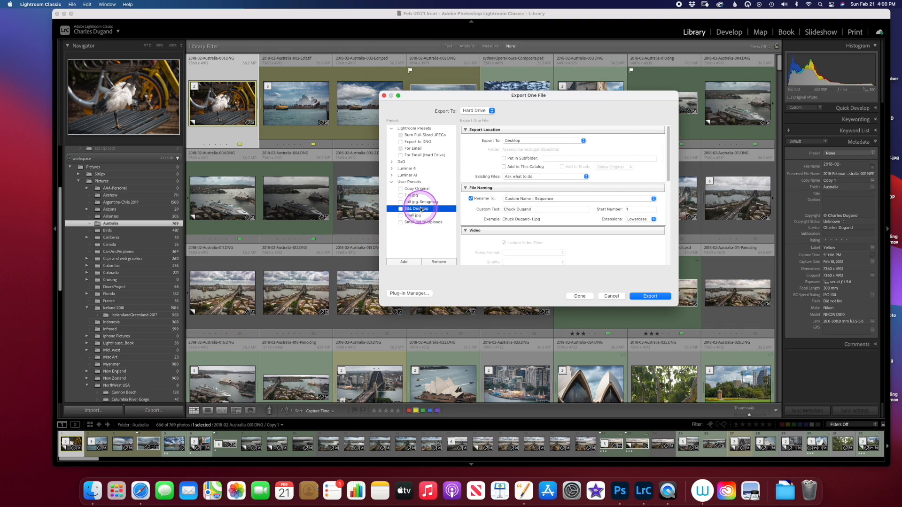
left_click(414, 189)
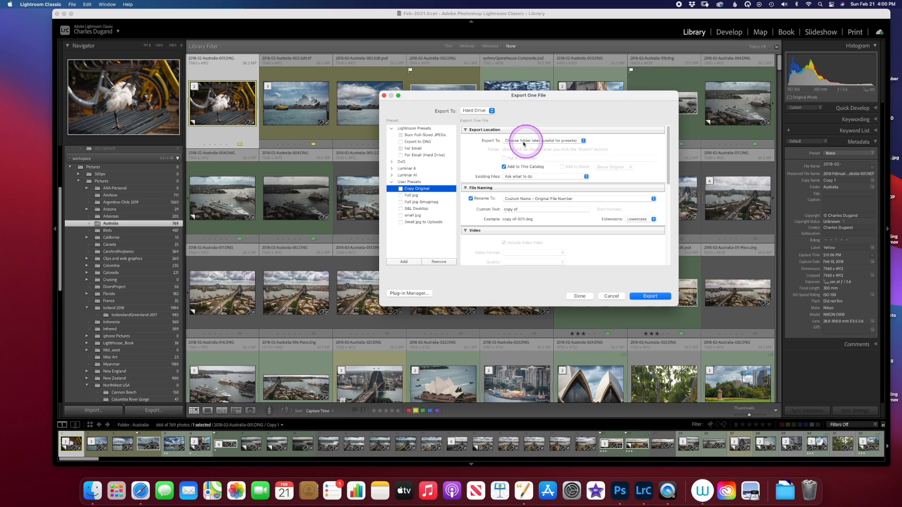
left_click(549, 143)
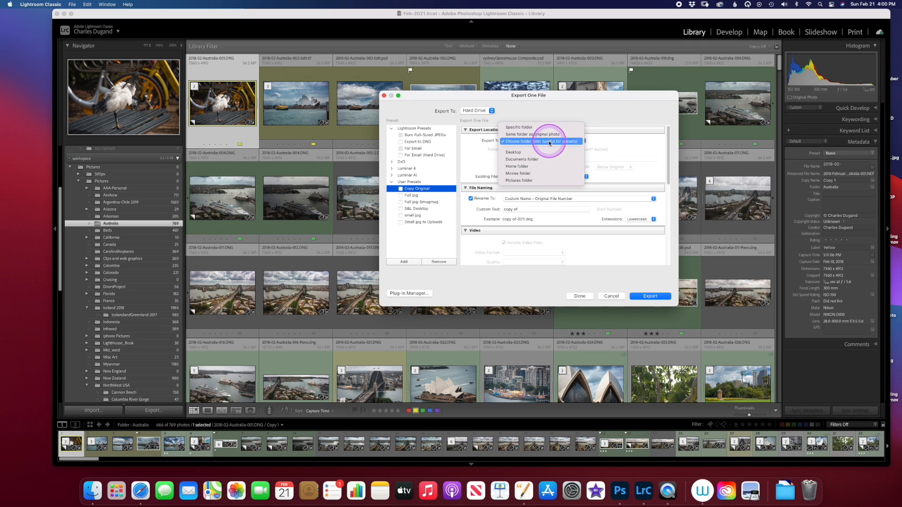
left_click(528, 154)
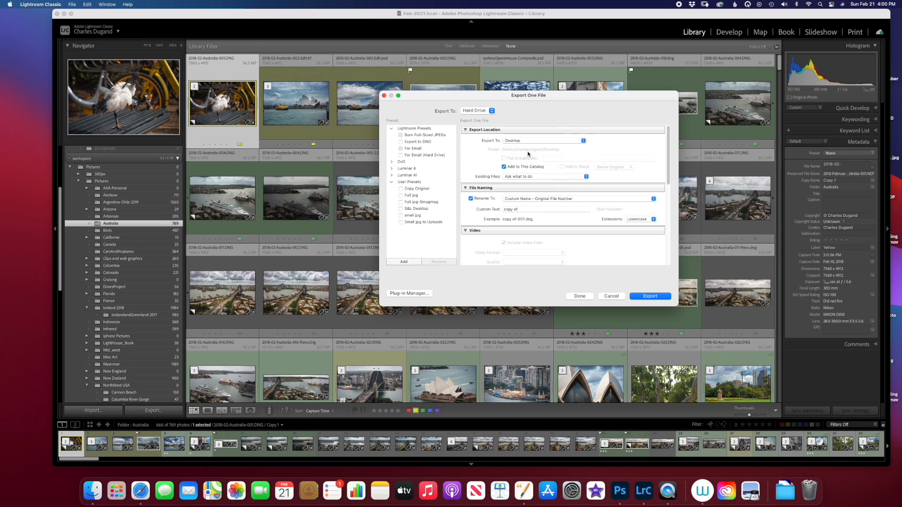
left_click(423, 190)
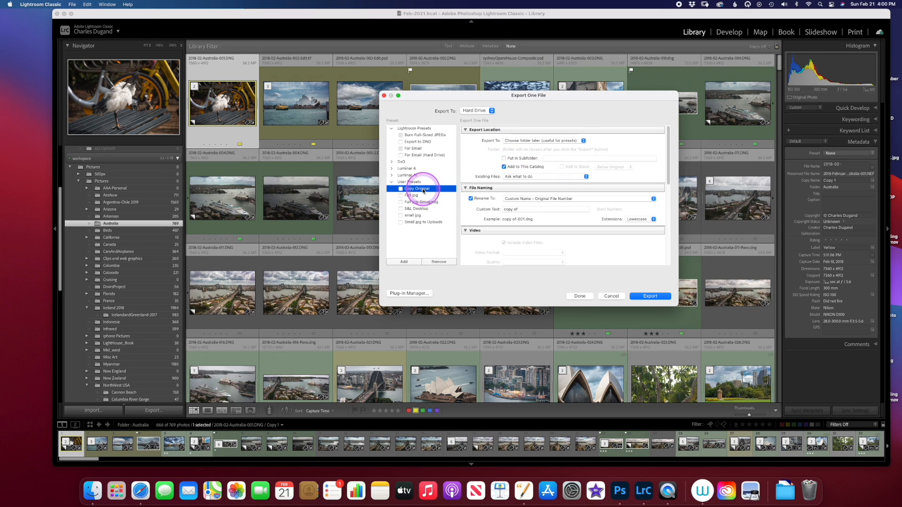
left_click(510, 141)
left_click(516, 155)
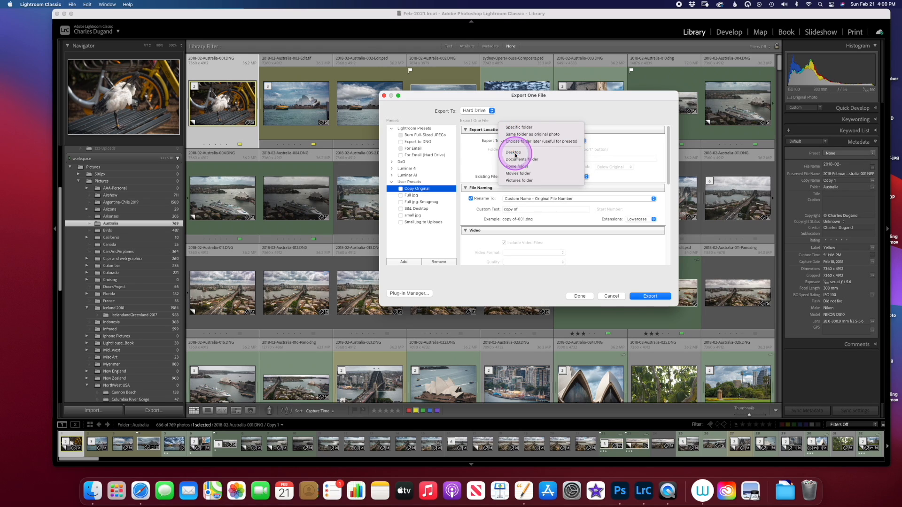
Turn off adding the exported file to this catalog and renaming it on export
left_click(504, 167)
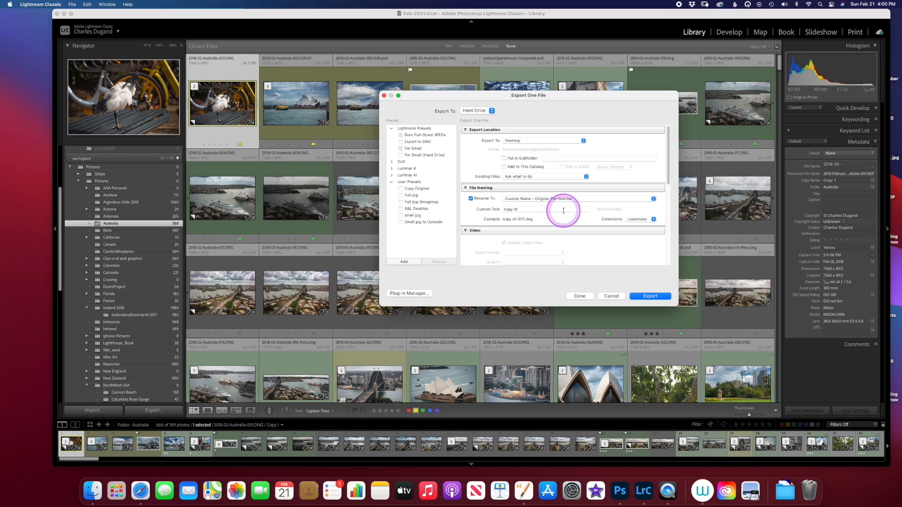
left_click(473, 200)
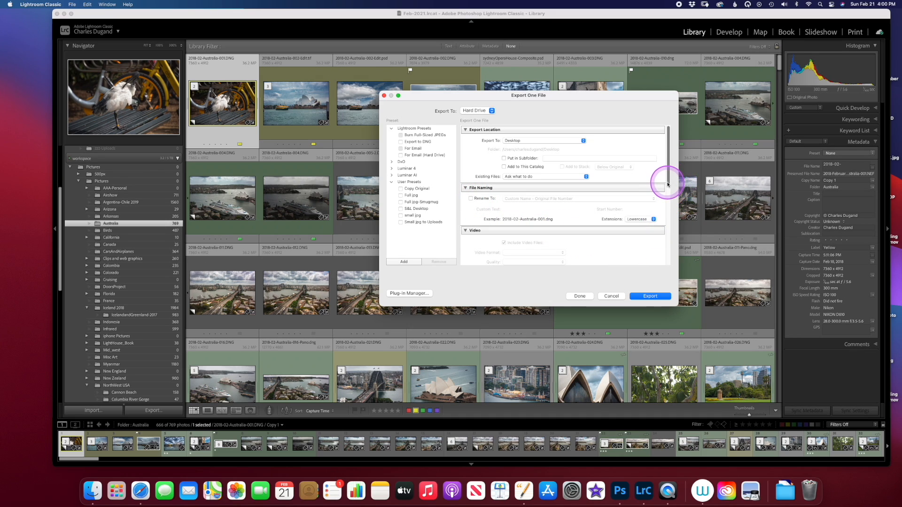
mouse_move(669, 182)
left_mouse_down()
mouse_move(670, 265)
mouse_move(667, 183)
left_mouse_up()
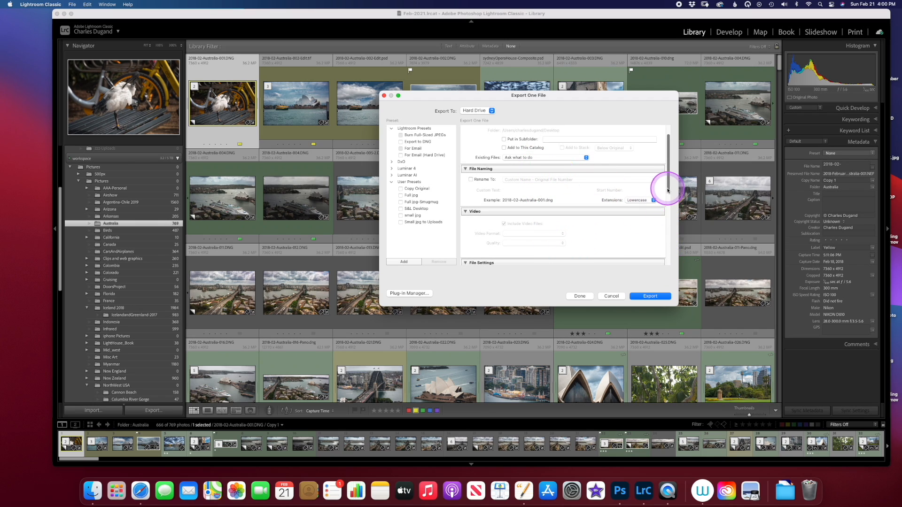
left_click_drag(668, 189, 664, 171)
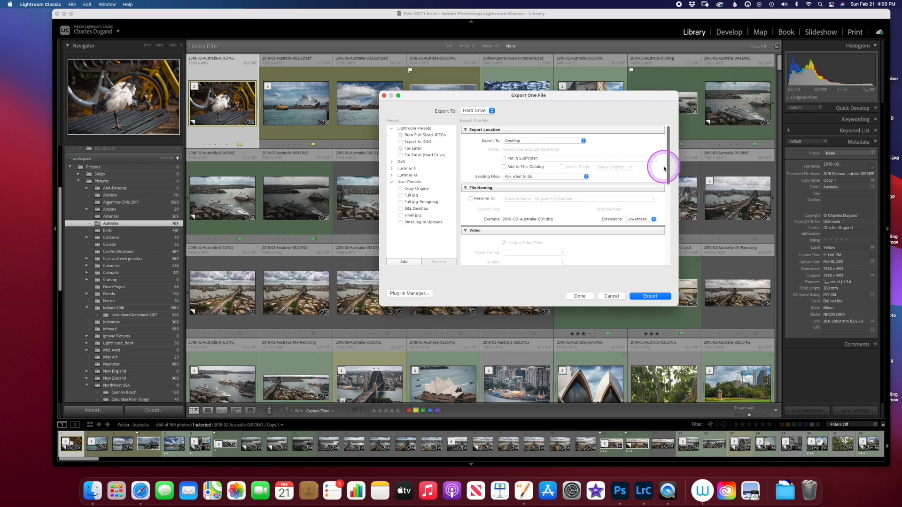
Save the export settings as the user preset "Original - desktop" and export the photo with it
left_click(402, 262)
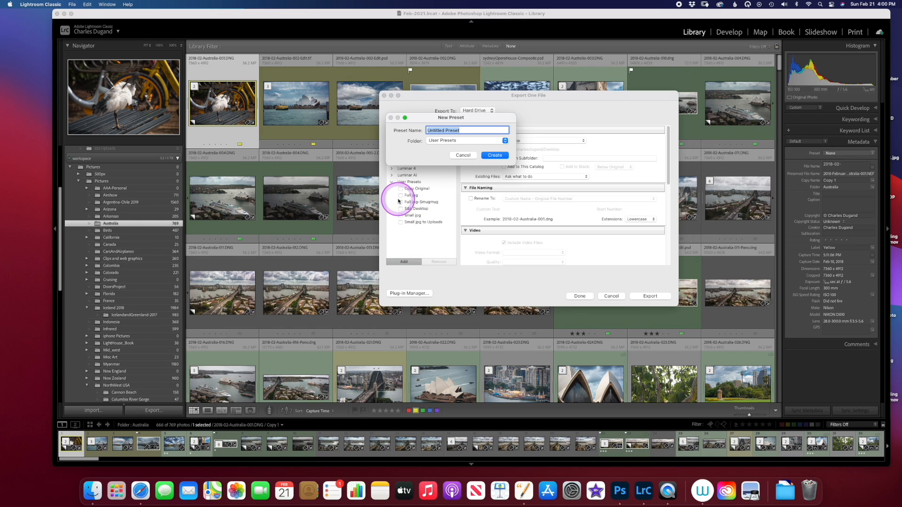
type("Original - desktop")
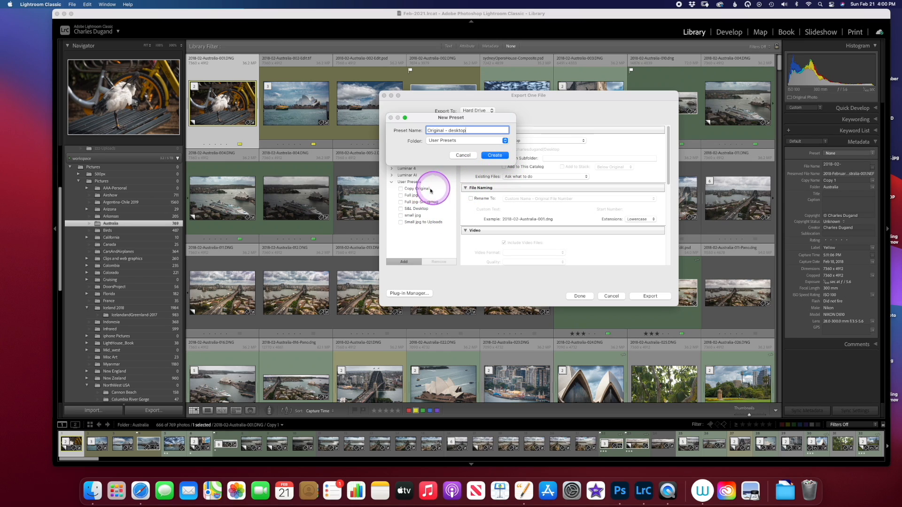
left_click(494, 155)
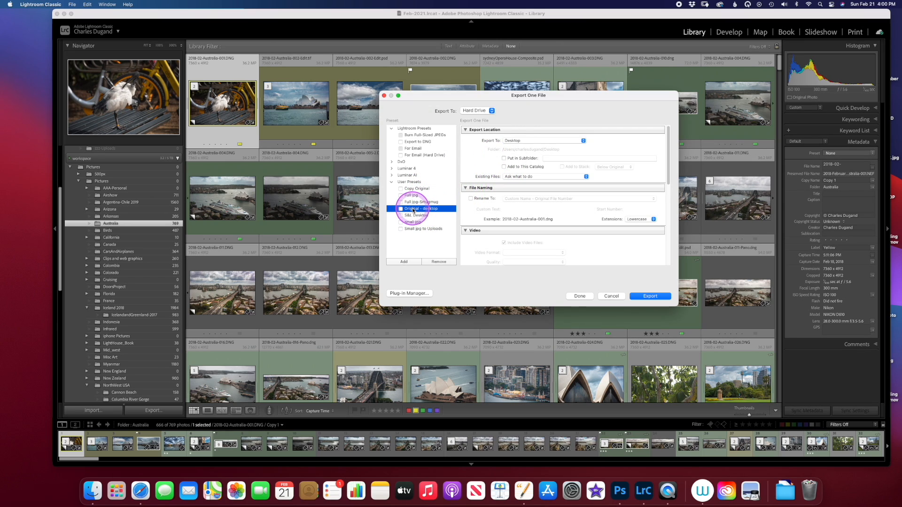
left_click(641, 296)
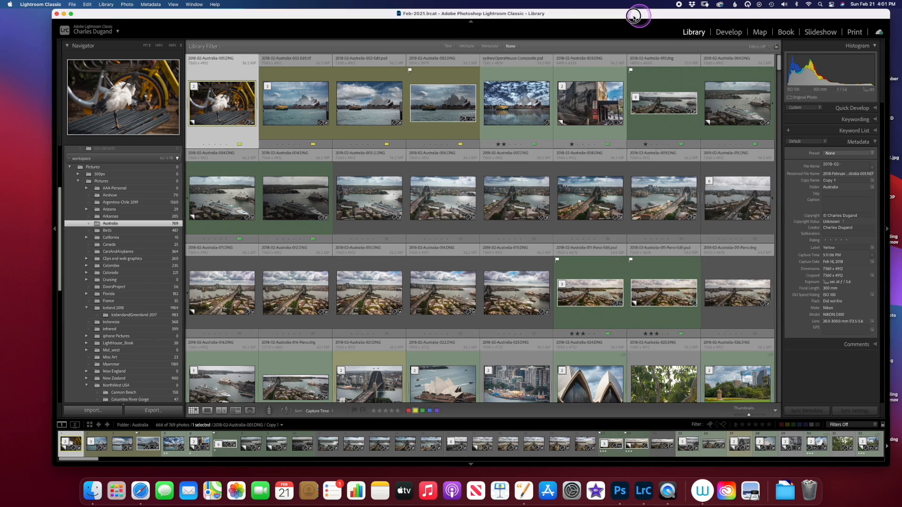
Check the desktop for the exported DNG original, and bring the window back over it
left_click_drag(640, 19, 534, 29)
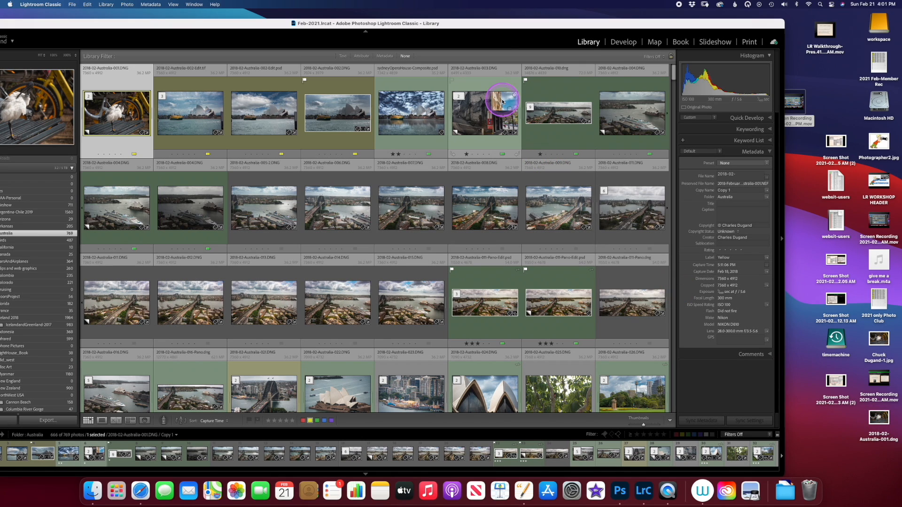
left_click(497, 31)
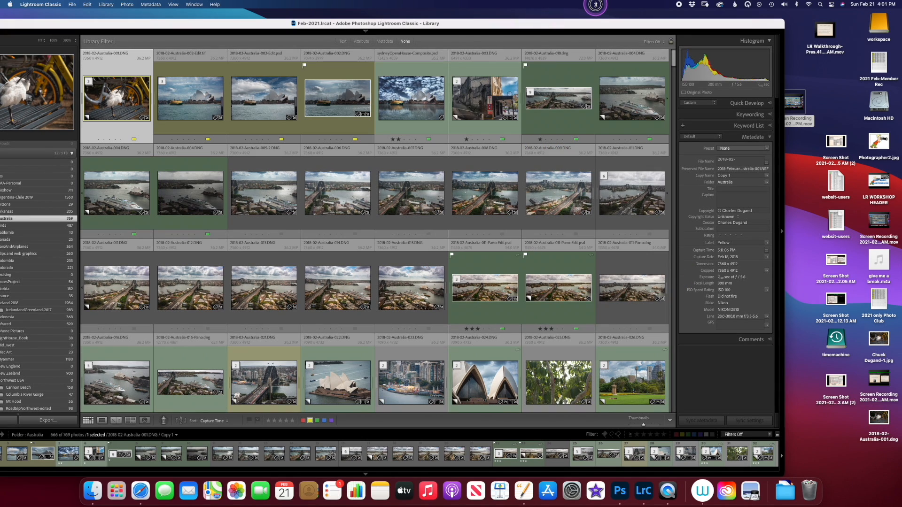
left_click_drag(569, 25, 667, 23)
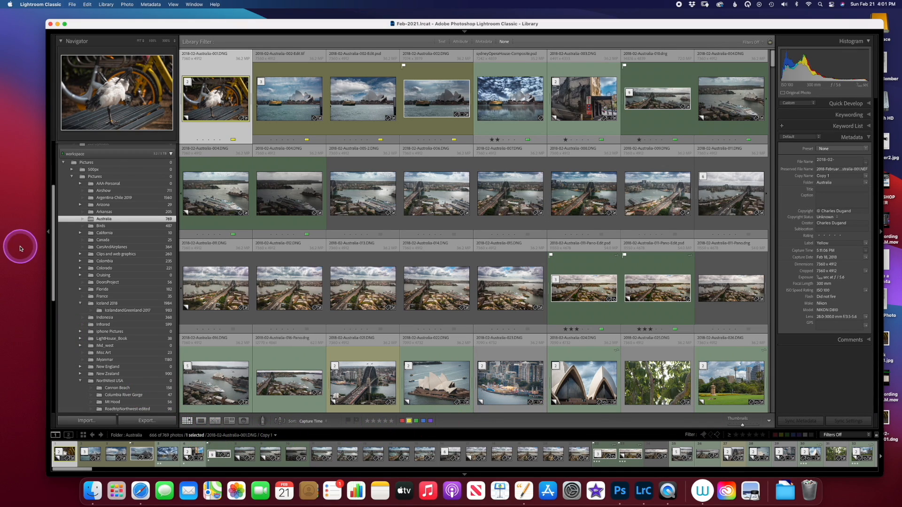
left_click_drag(56, 226, 55, 374)
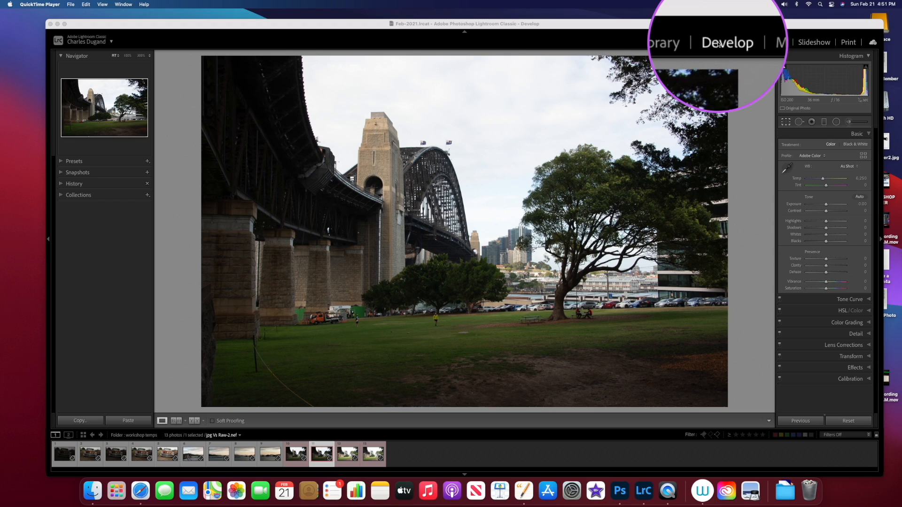
Switch to the Library grid, reopen the jpg Vs Raw-2.nef bridge photo in Develop, and magnify its upper-left corner to 300%
left_click(686, 45)
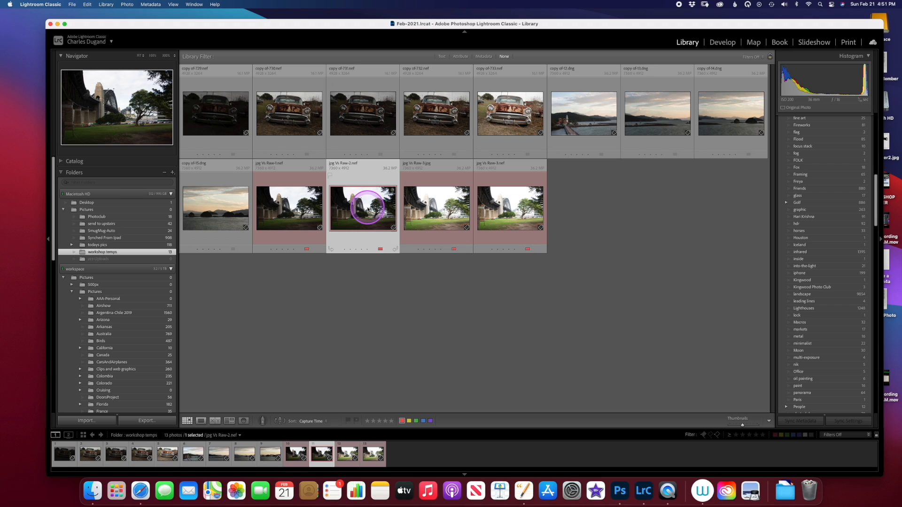
key("d")
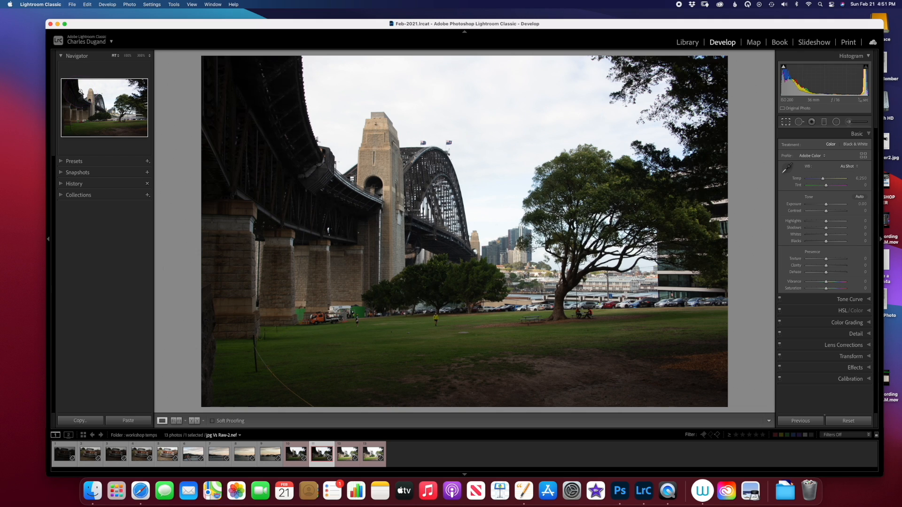
left_click(127, 57)
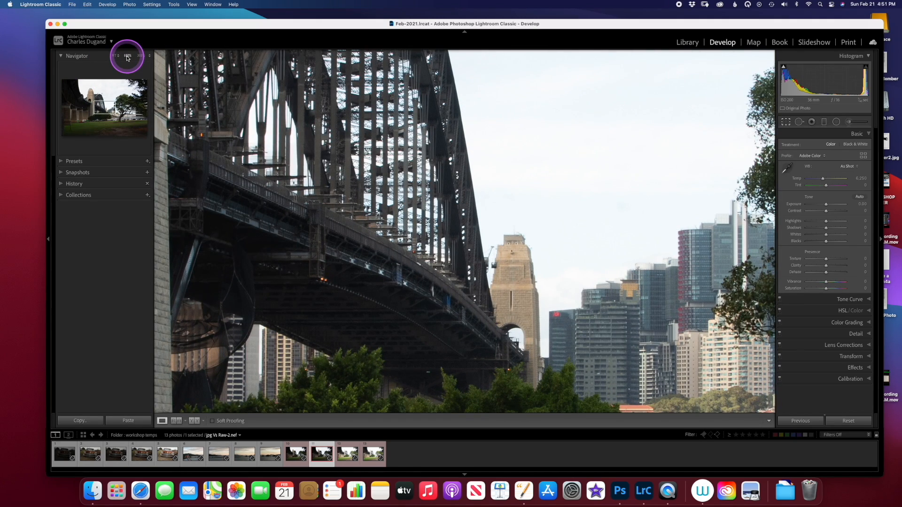
left_click_drag(103, 107, 69, 85)
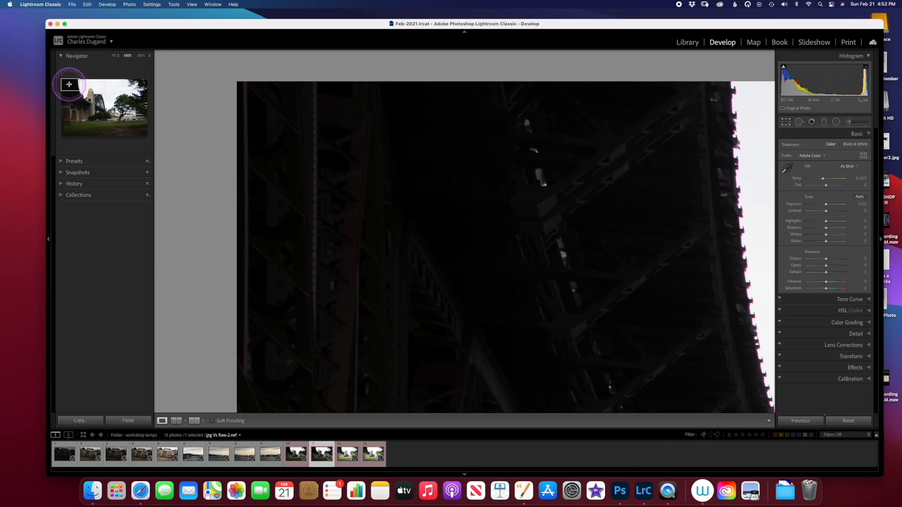
left_click(140, 56)
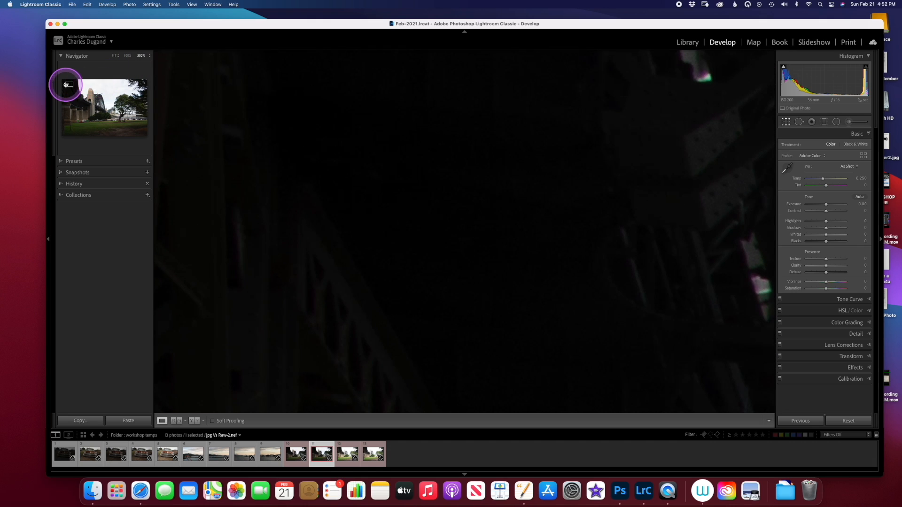
left_click_drag(70, 84, 63, 80)
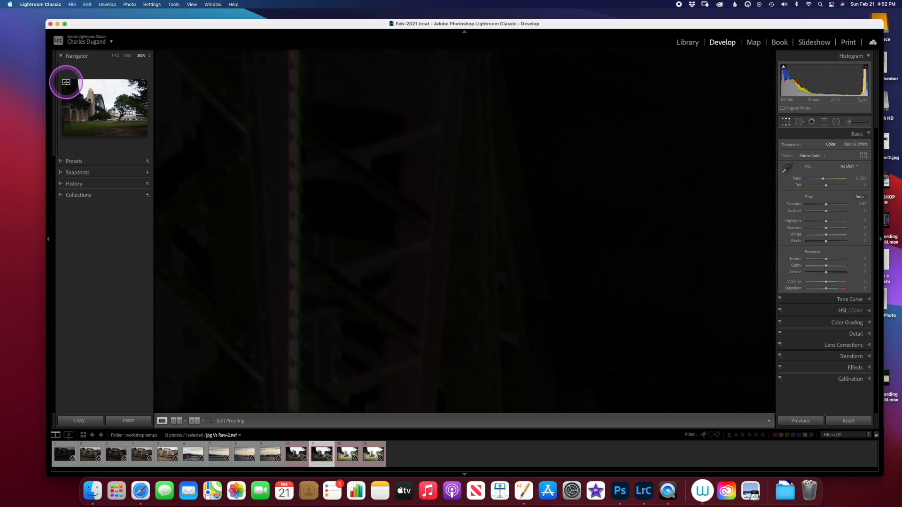
left_click(232, 58)
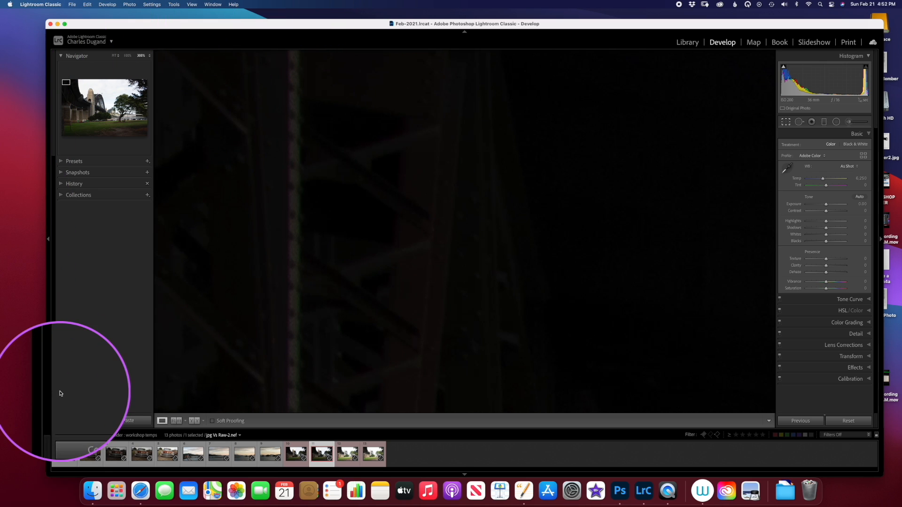
Scan the magnified bridge photo section by section, working down each column from the upper-left corner to the orange truck
key("Page_Down")
key("Page_Down")
key("Page_Down")
key("Page_Down")
key("Page_Down")
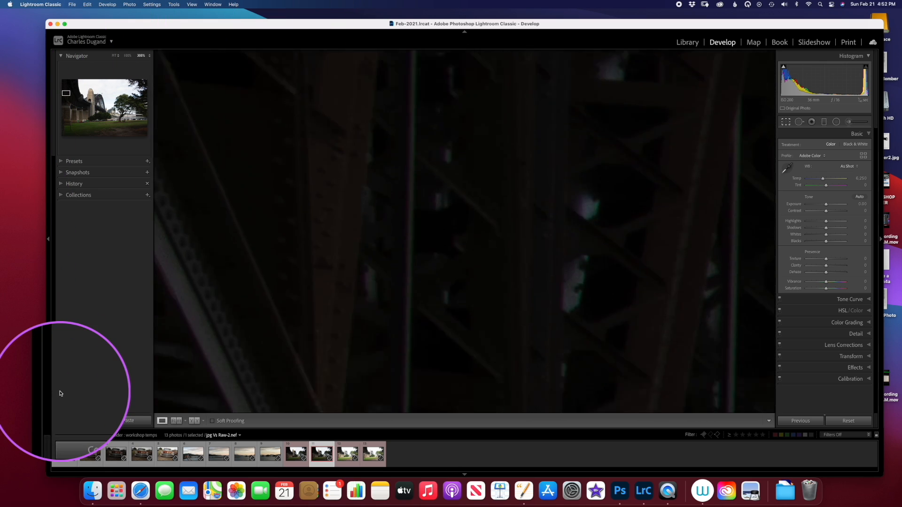
key("Page_Down")
key("Page_Down")
key("Page_Down")
key("Page_Down")
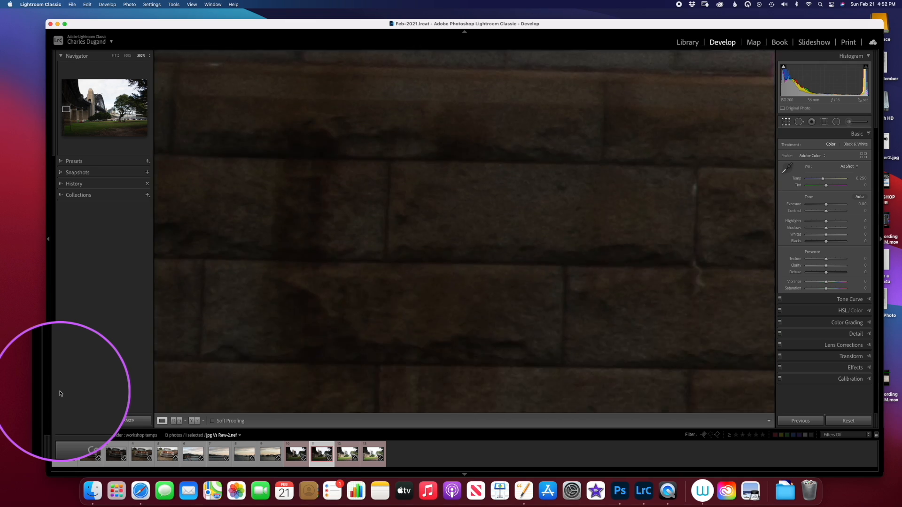
key("Page_Down")
key("Page_Down")
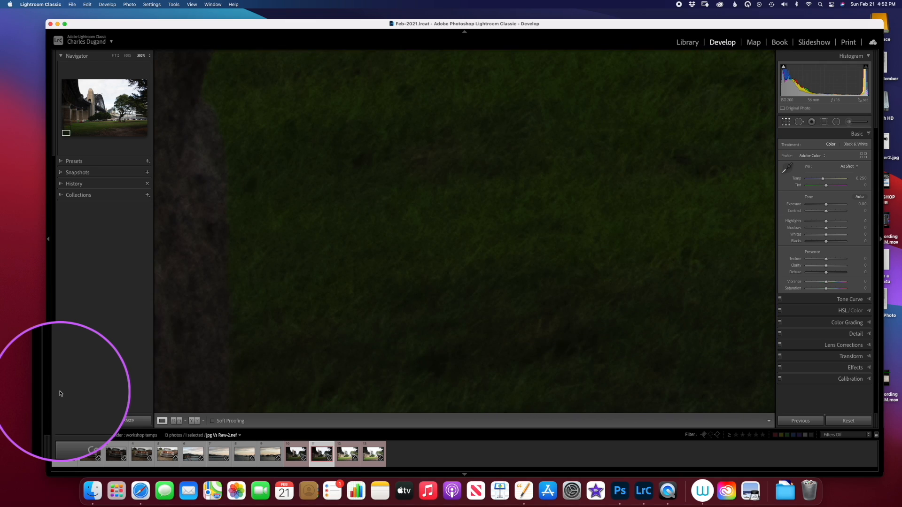
key("Page_Down")
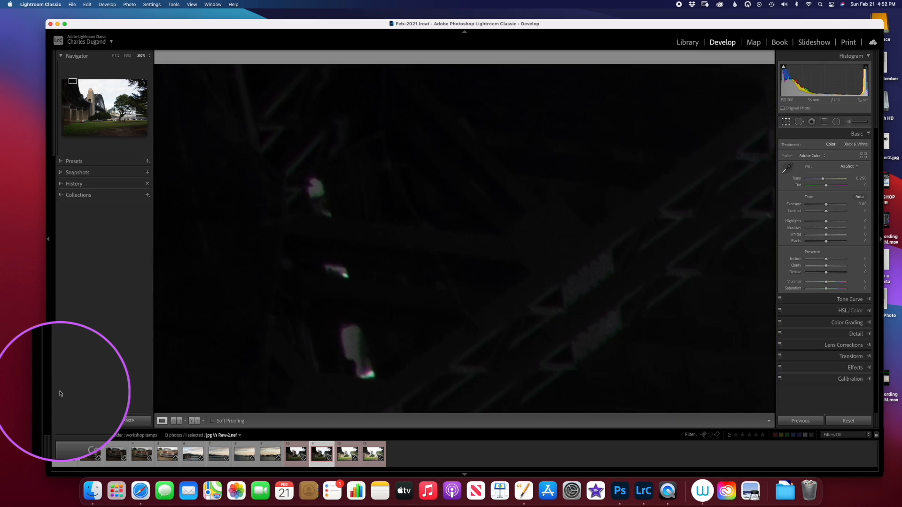
key("Page_Down")
key("Page_Down")
key("Page_Down")
key("Page_Down")
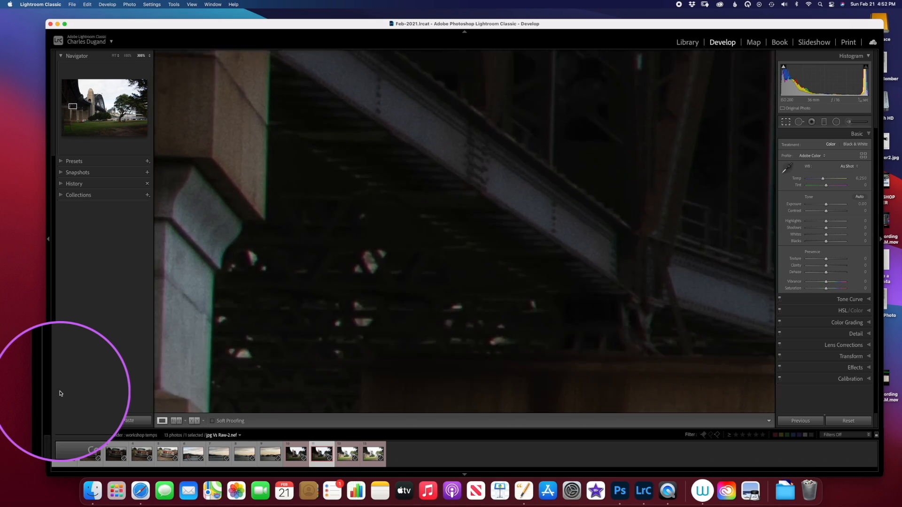
key("Page_Down")
key("Page_Down")
key("Page_Down")
key("Page_Down")
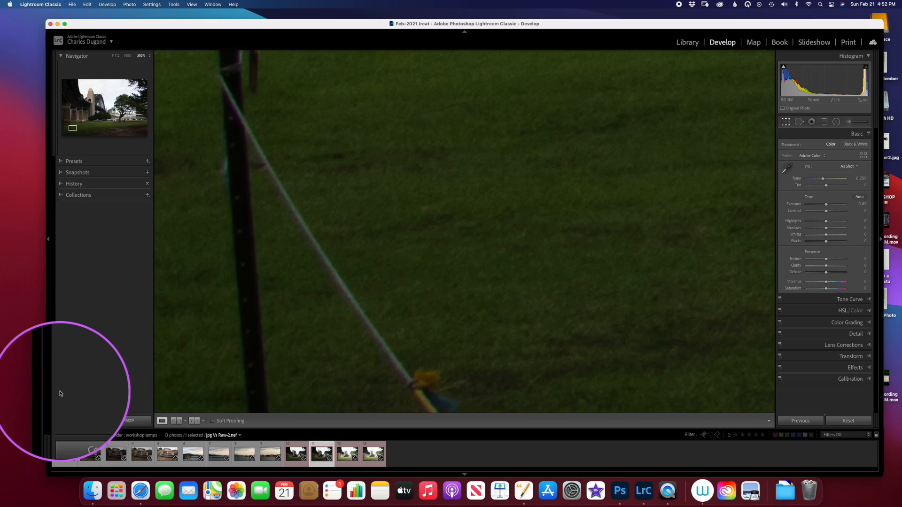
key("Page_Down")
key("Page_Down")
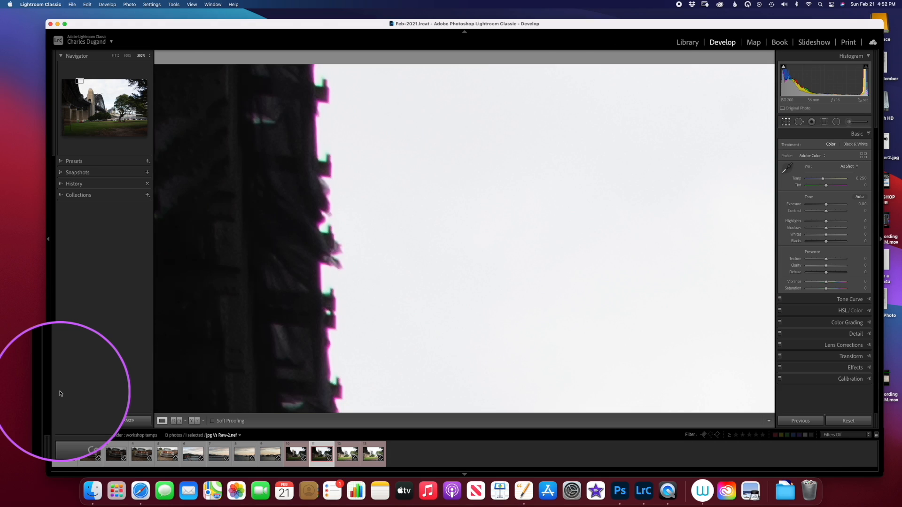
key("Page_Down")
key("Page_Down")
key("Page_Down")
key("Page_Down")
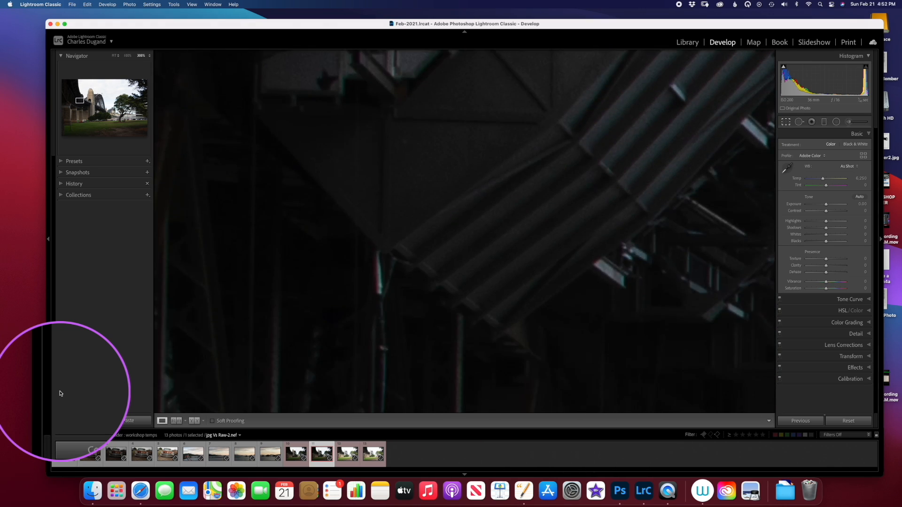
key("Page_Down")
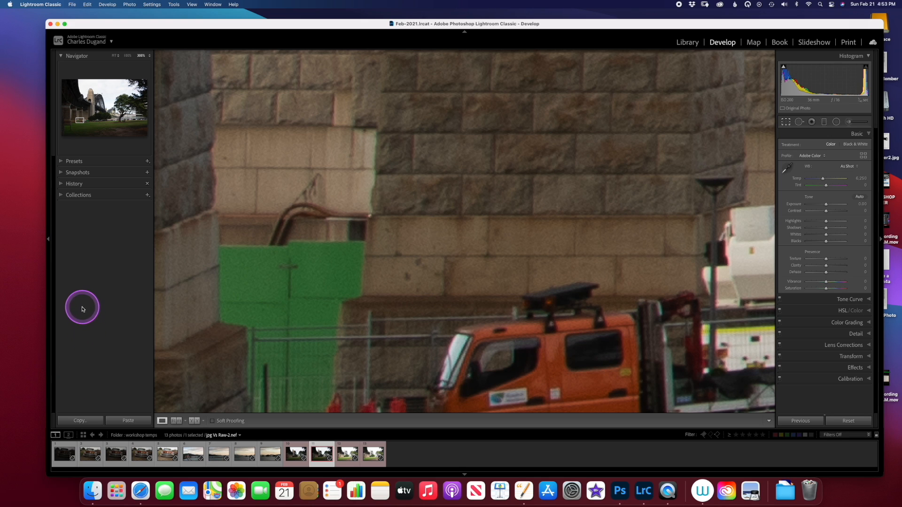
Compare the Fit and Fill views of the bridge photo, then zoom in and out, ending one level below Fit
left_click(114, 57)
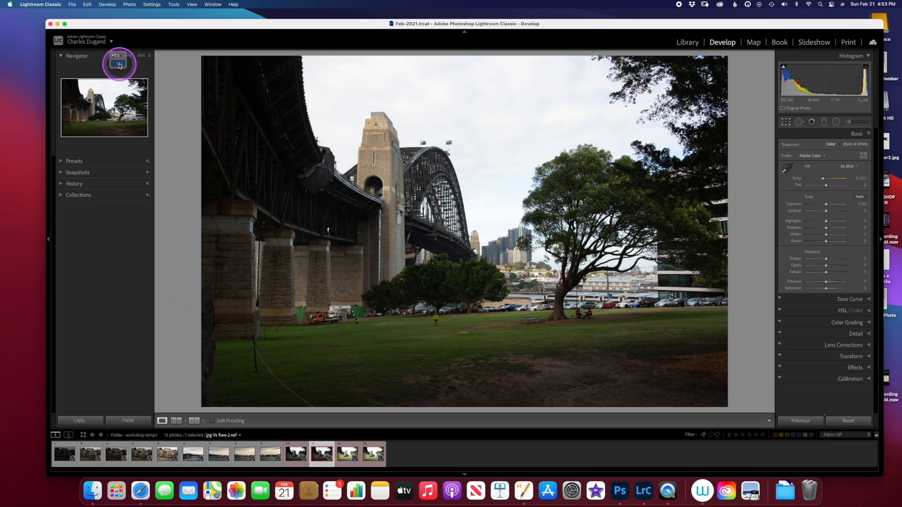
left_click(119, 64)
left_click(118, 57)
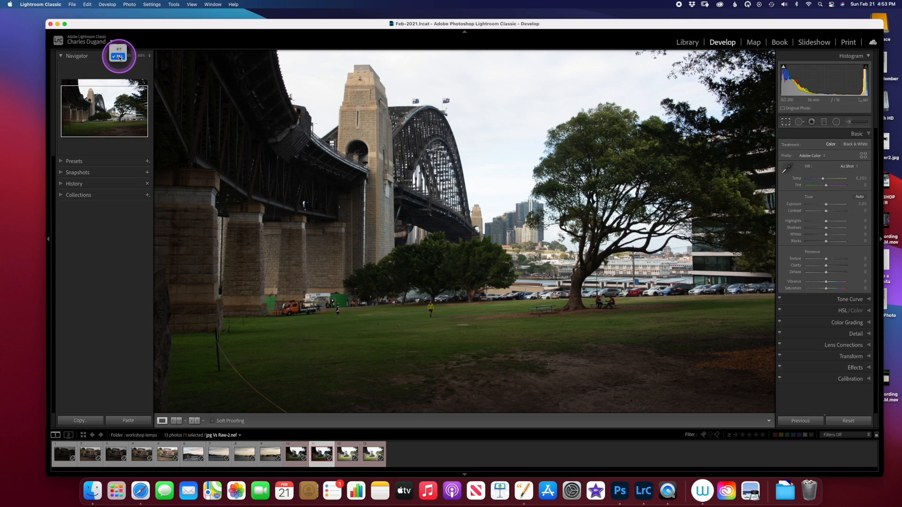
left_click(119, 51)
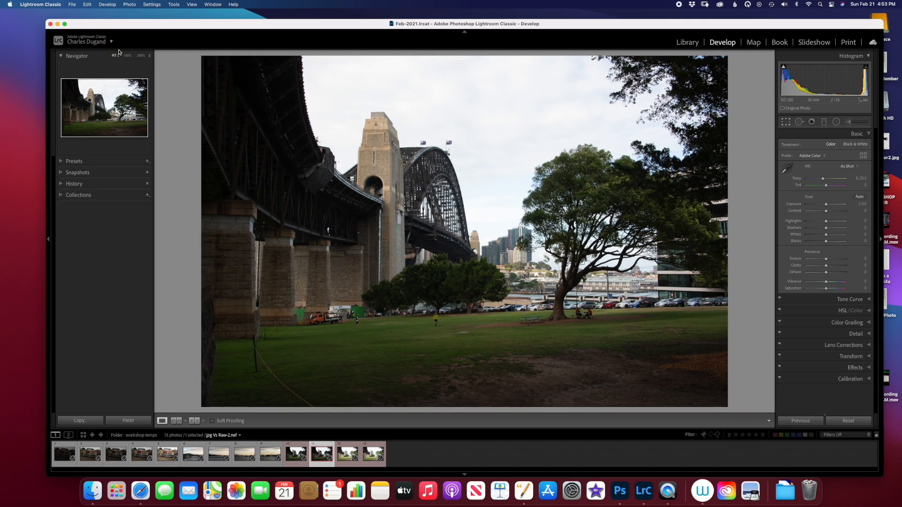
key("super+minus")
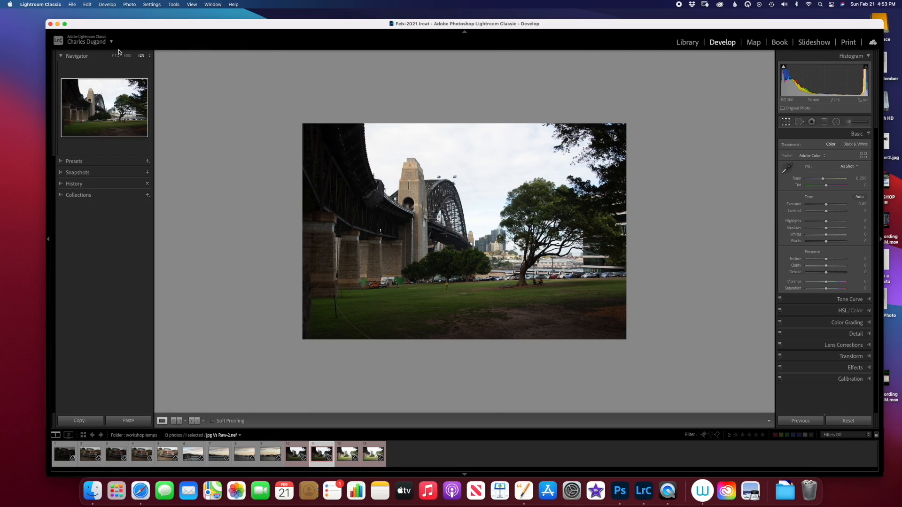
left_click(119, 52)
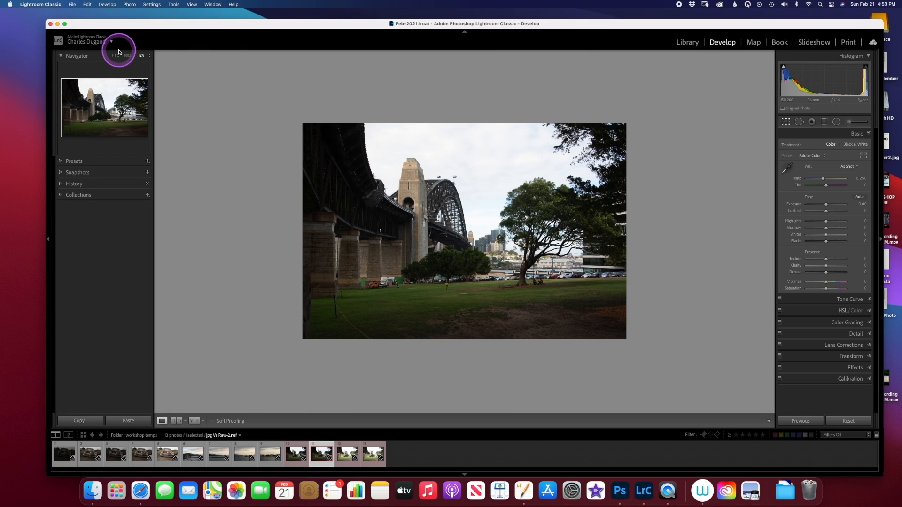
key("super+equal")
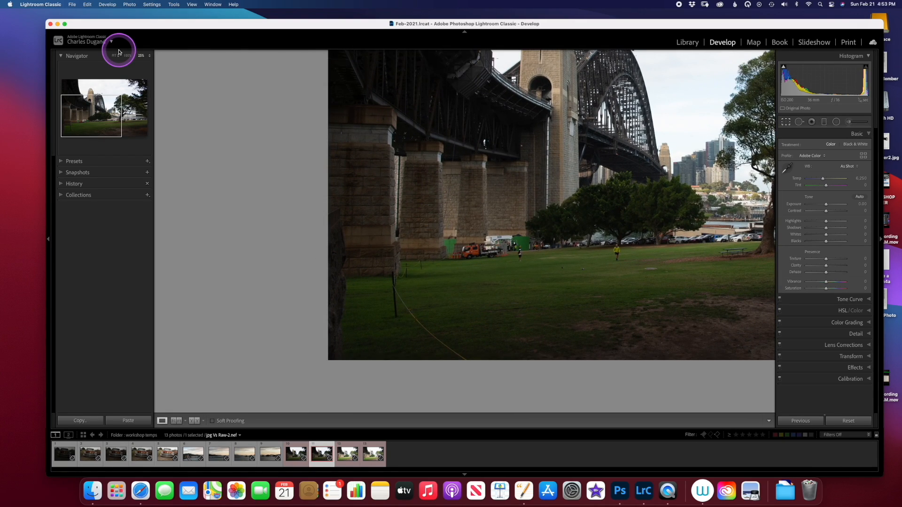
key("super+minus")
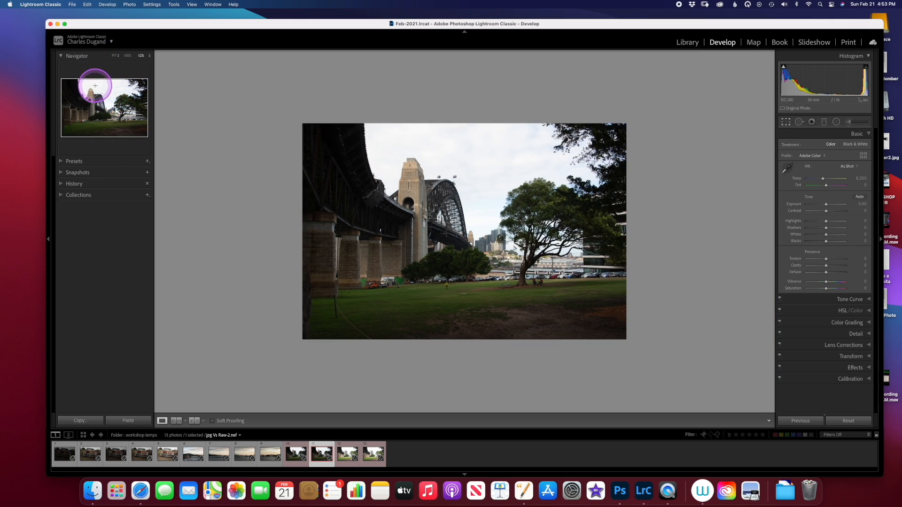
Try the Color presets Bright, Natural, Vivid and Matte on the bridge photo, followed by the B&W Infrared preset
left_click(68, 162)
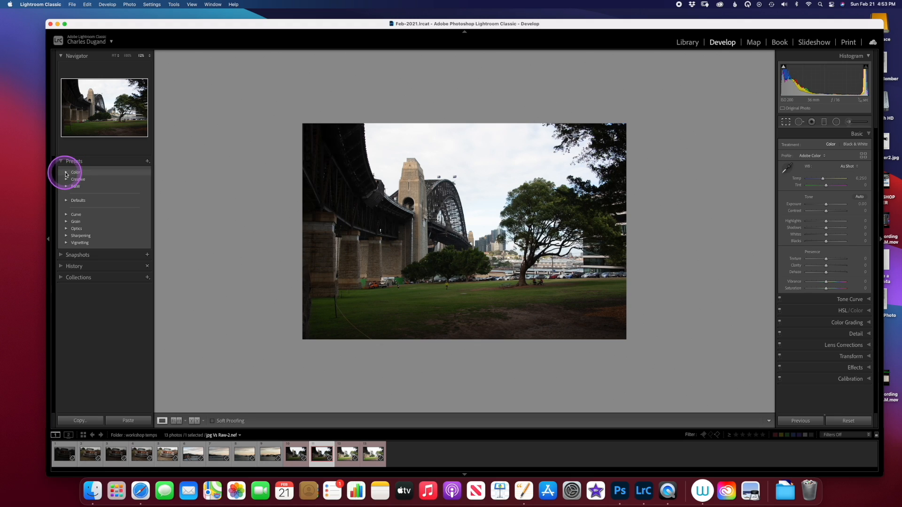
left_click(67, 173)
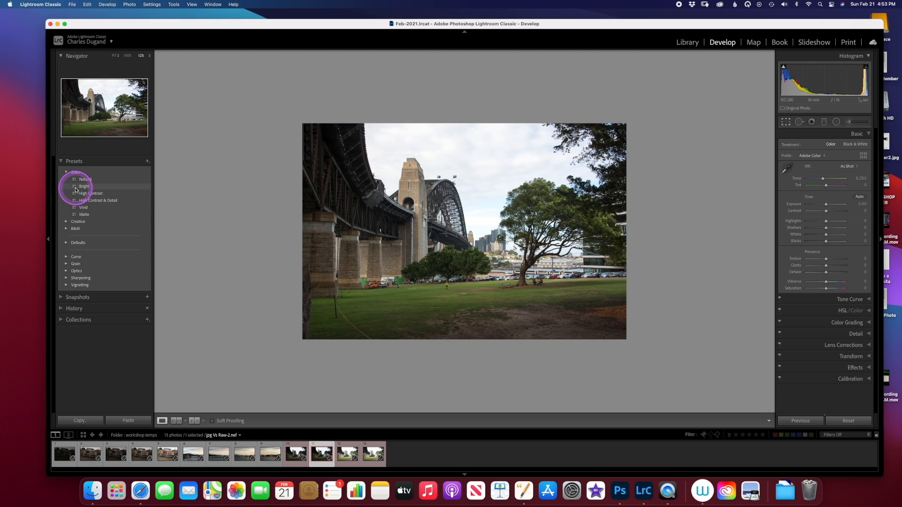
left_click(84, 188)
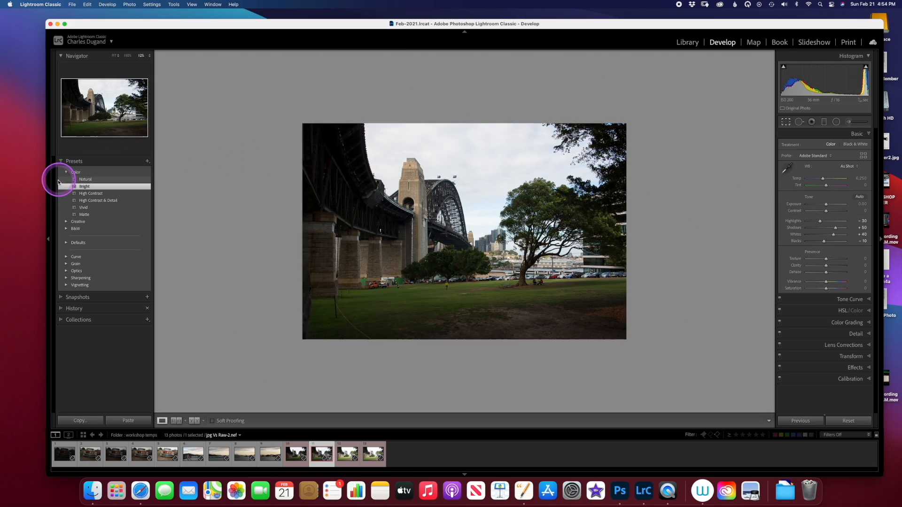
left_click(84, 179)
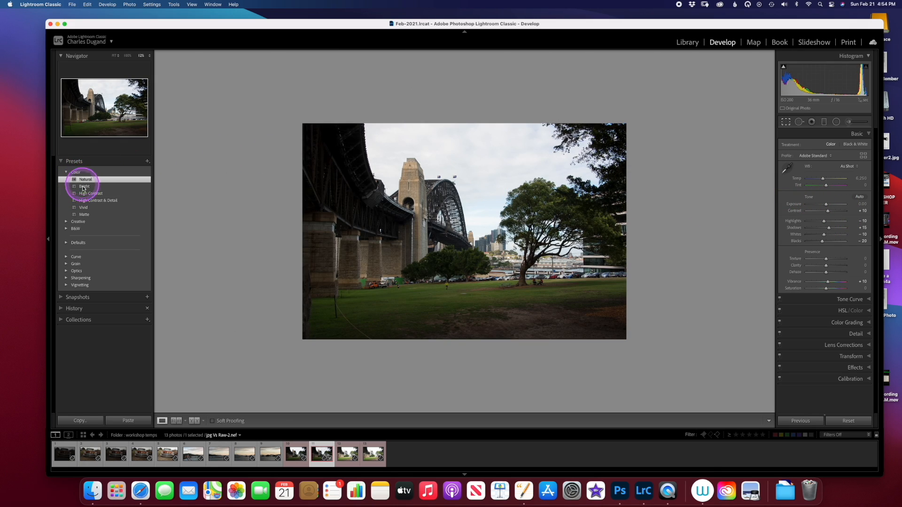
left_click(84, 209)
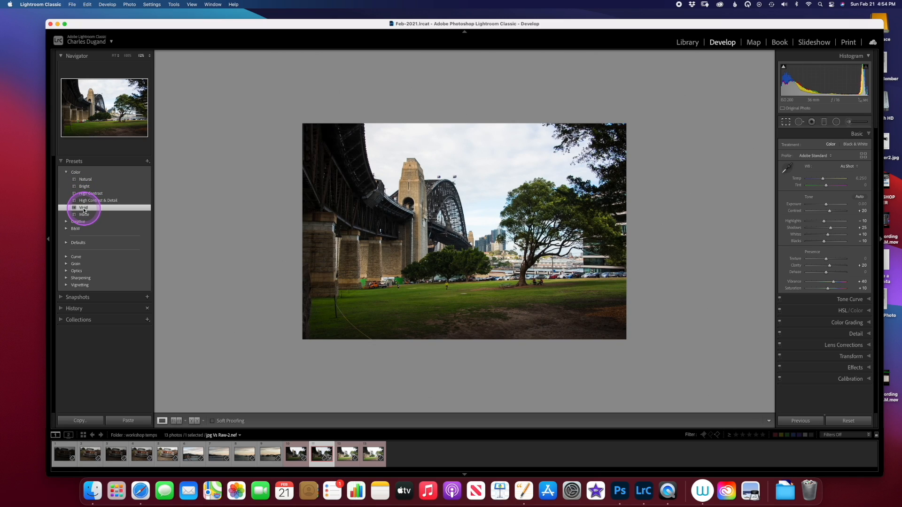
left_click(83, 214)
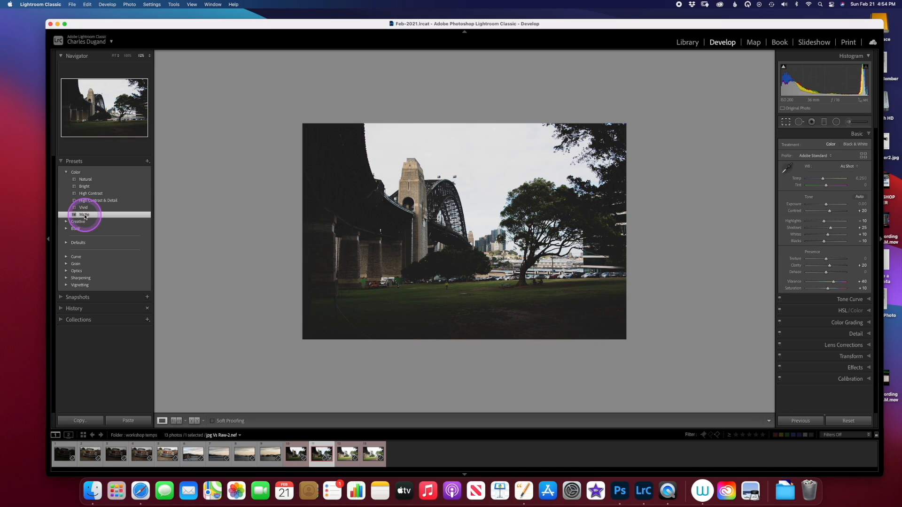
left_click(75, 228)
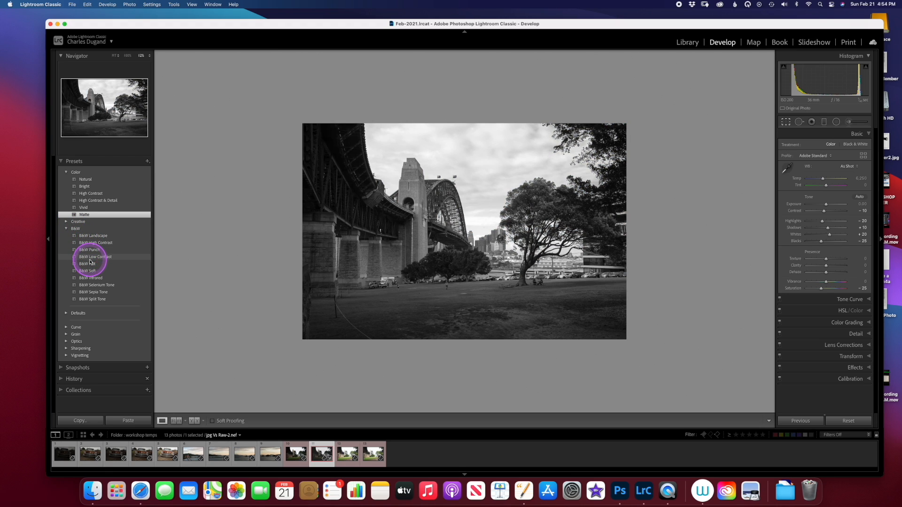
left_click(103, 281)
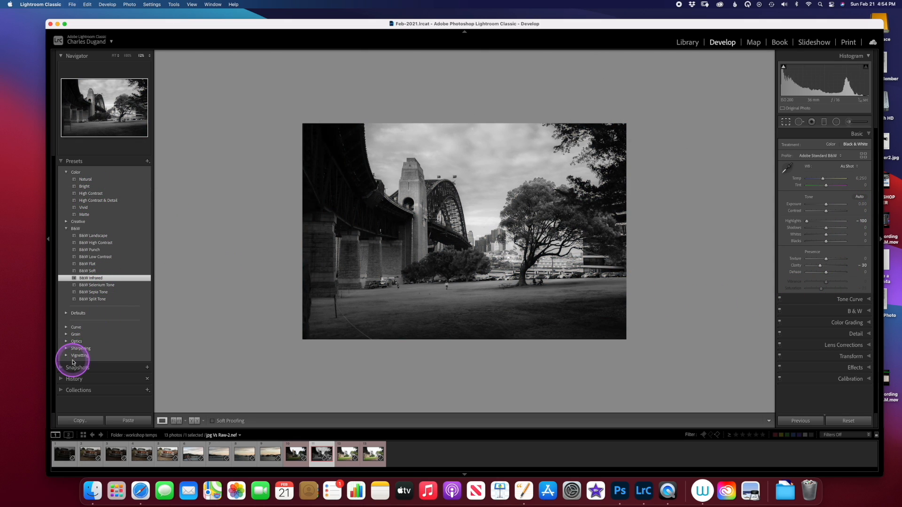
View the photo's Snapshots section, and return the photo to the Reset Settings state in its History
left_click(60, 368)
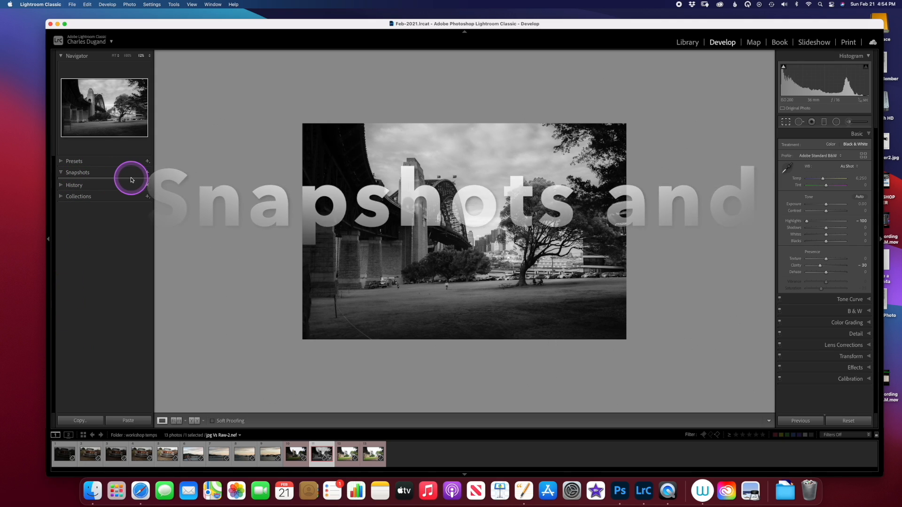
left_click(148, 174)
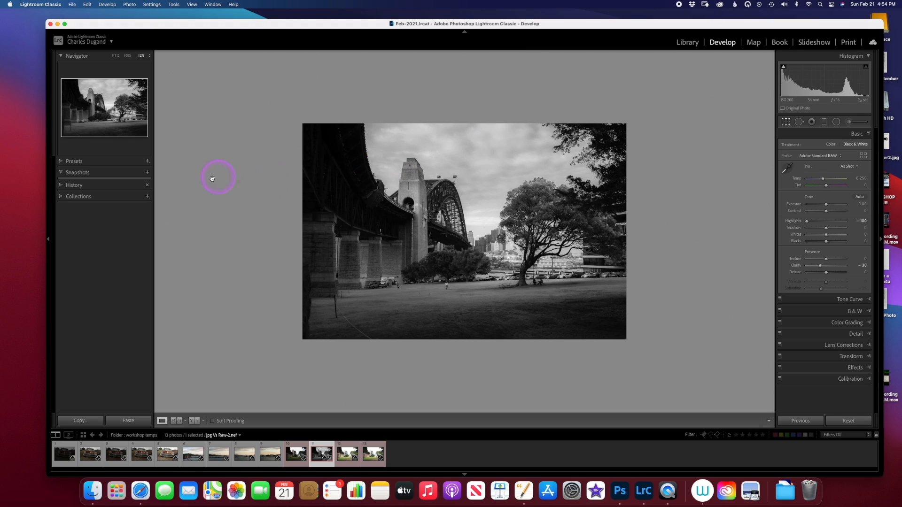
left_click(63, 186)
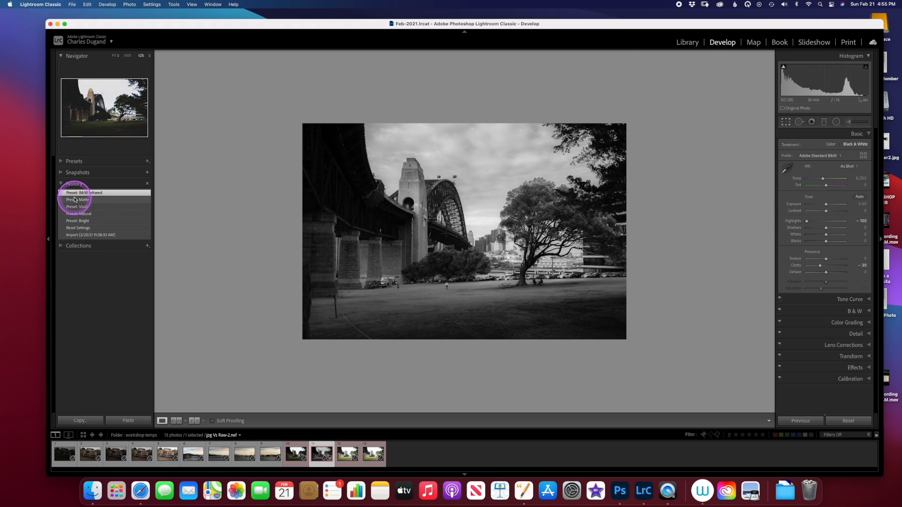
left_click(80, 229)
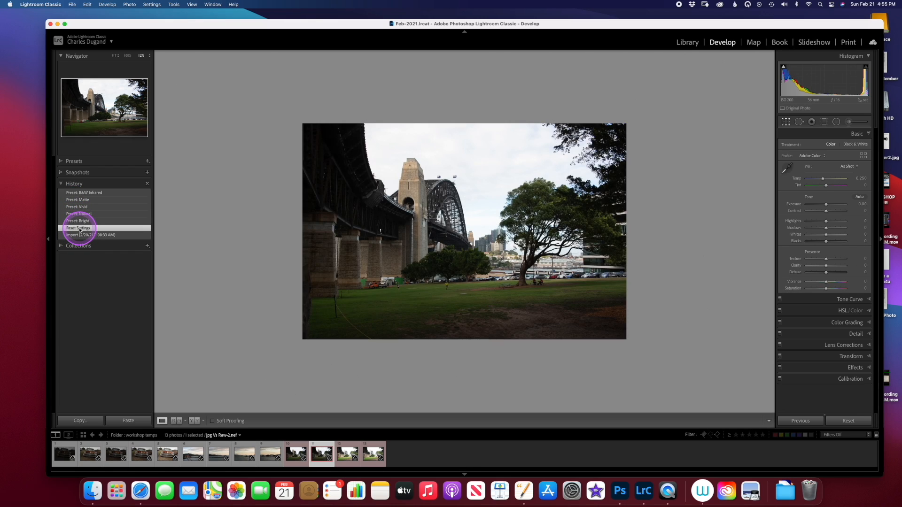
Compare the bridge photo's Import state with its Reset Settings state in the History, ending on Reset Settings
left_click(83, 234)
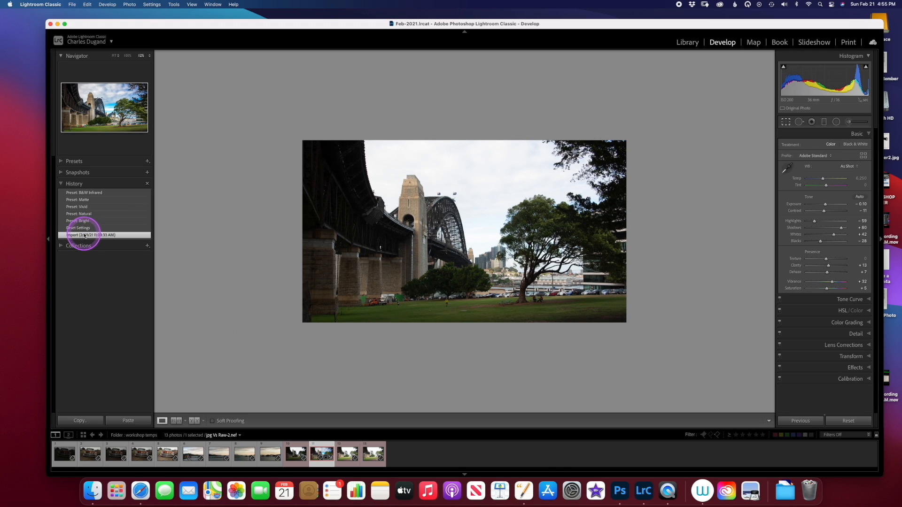
left_click(82, 228)
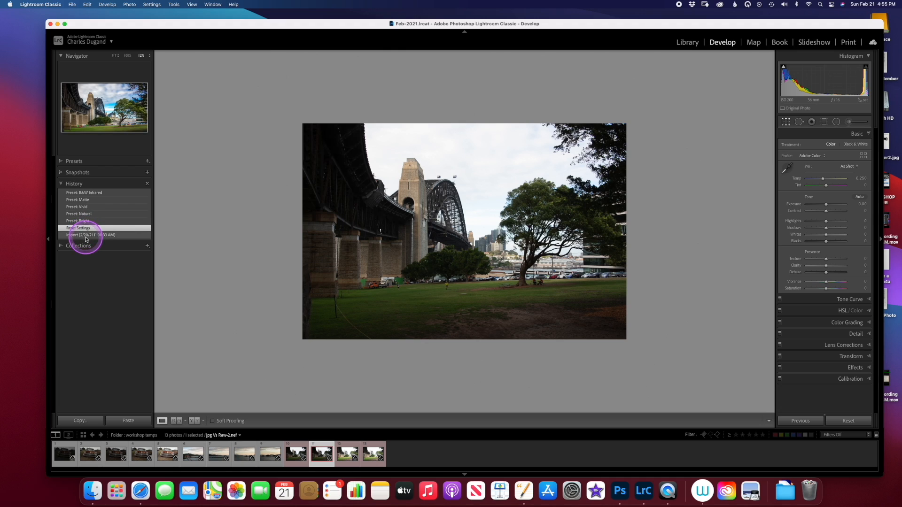
left_click(86, 237)
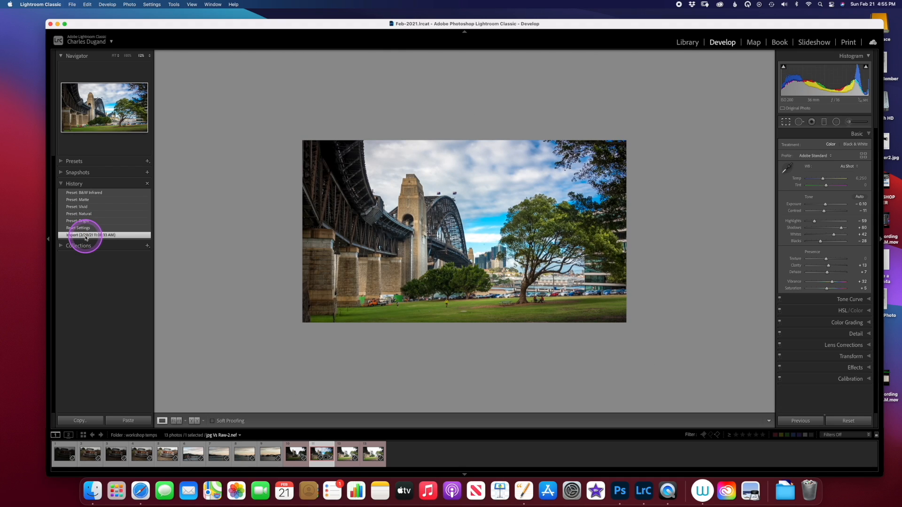
left_click(86, 229)
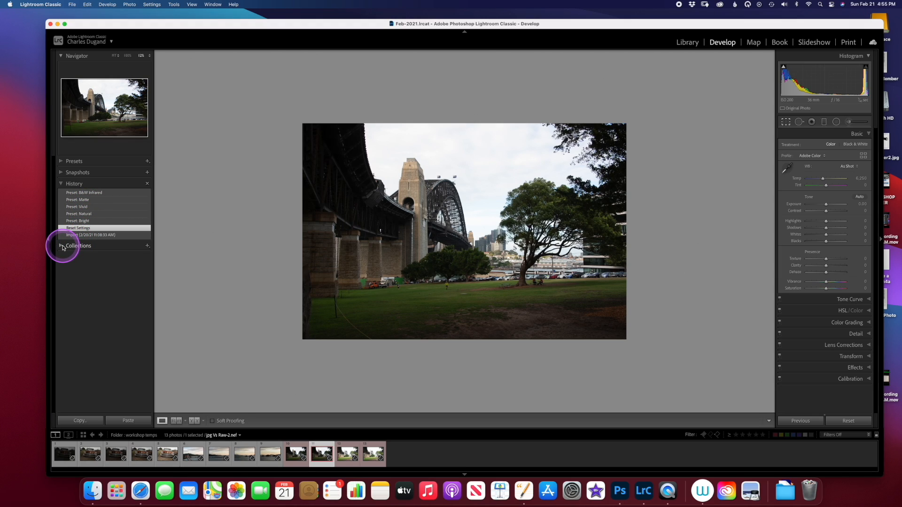
View the list of collections and smart collections, then collapse the Collections section
left_click(62, 245)
scroll(71, 195, "down", 3)
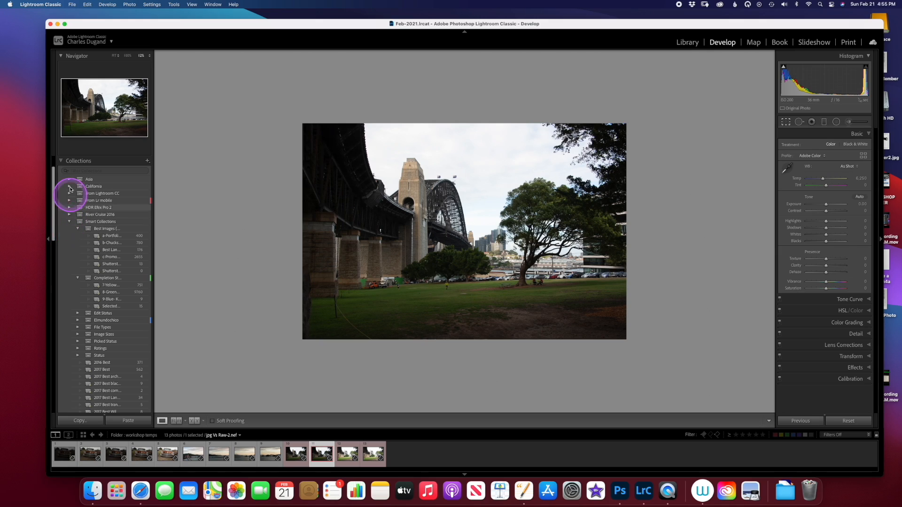
left_click(63, 162)
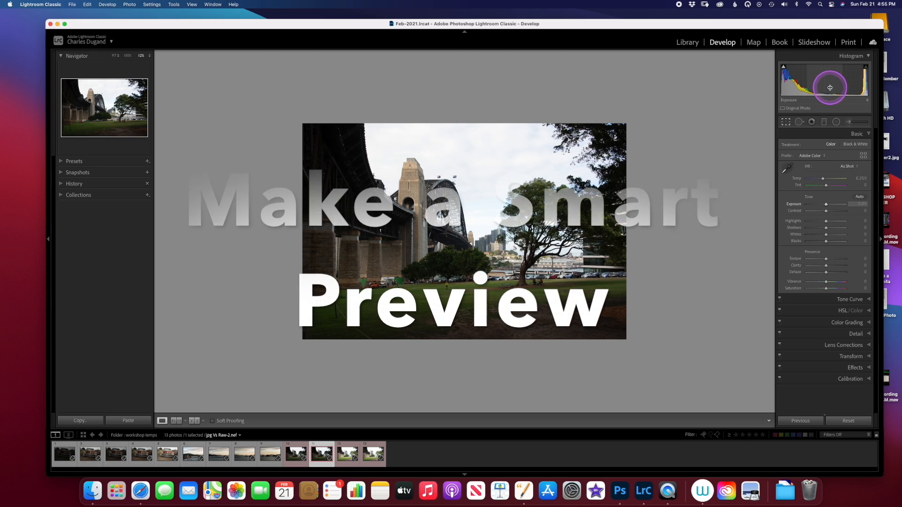
View the explanation for building a smart preview of the bridge photo, and cancel without building it
left_click(784, 109)
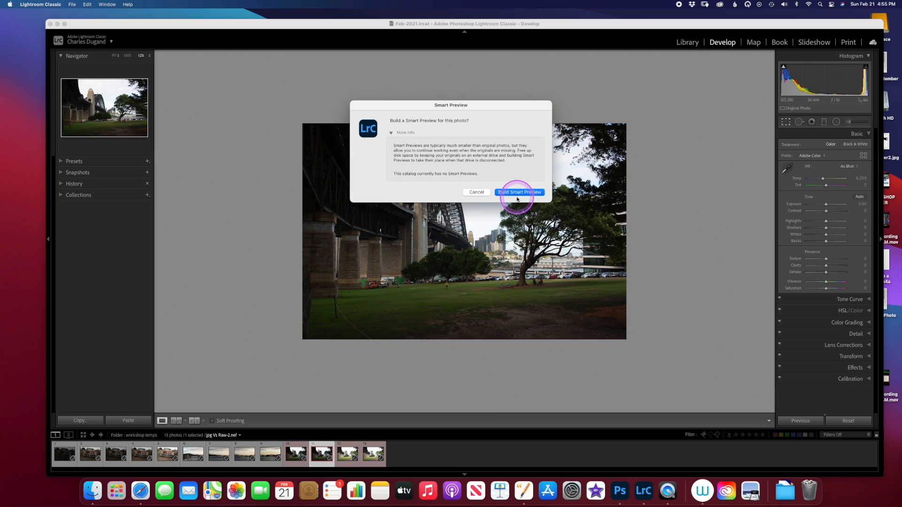
left_click(481, 193)
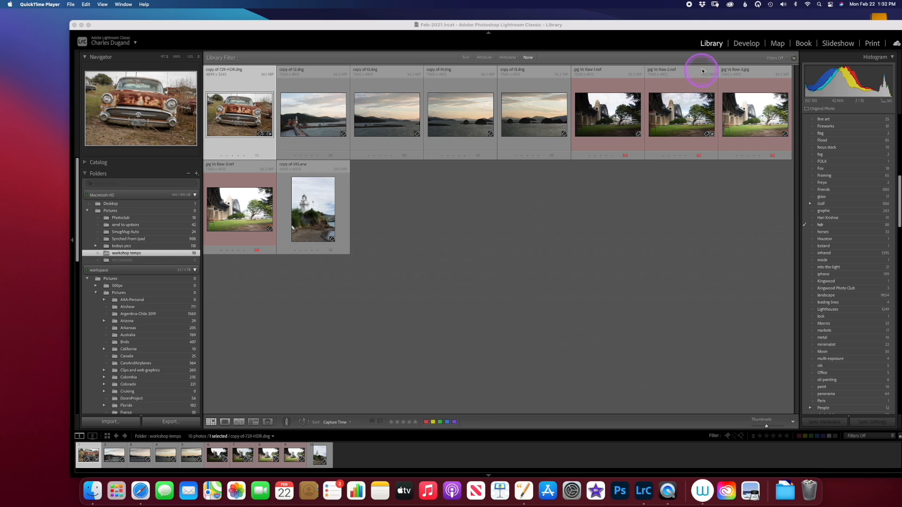
Select jpg Vs Raw-3.nef and jpg Vs Raw-3.jpg together, and open them in Develop with the Basic adjustments expanded
left_click(738, 46)
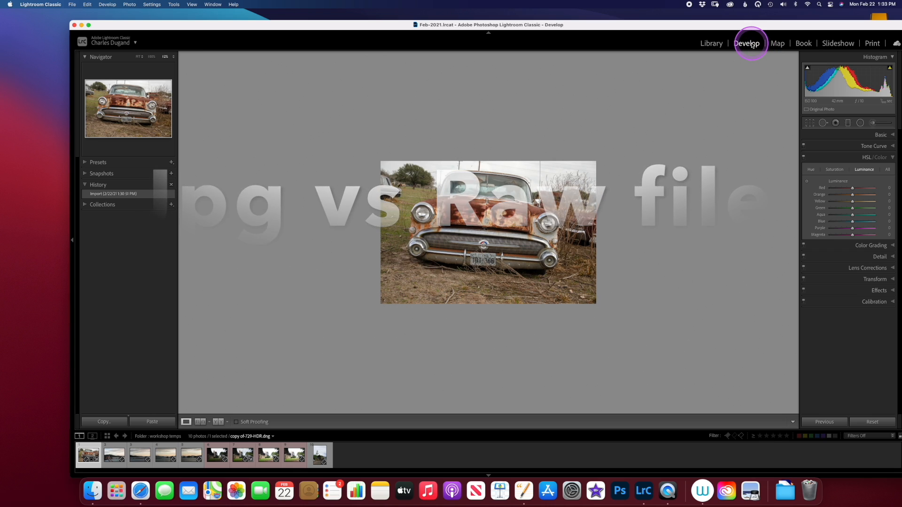
left_click(716, 45)
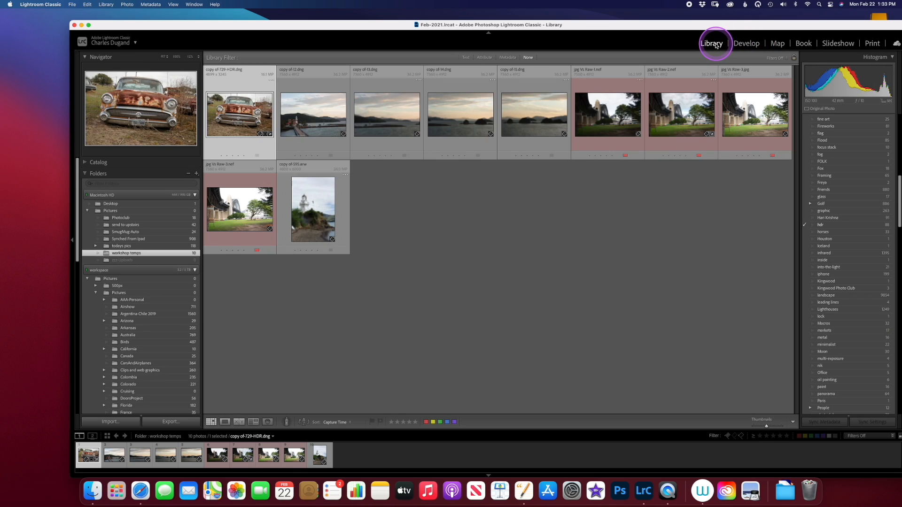
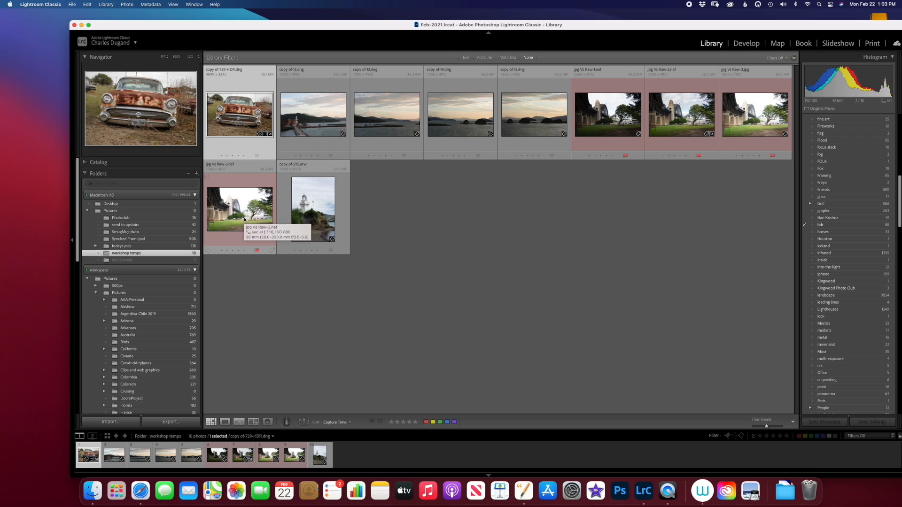
left_click(246, 182)
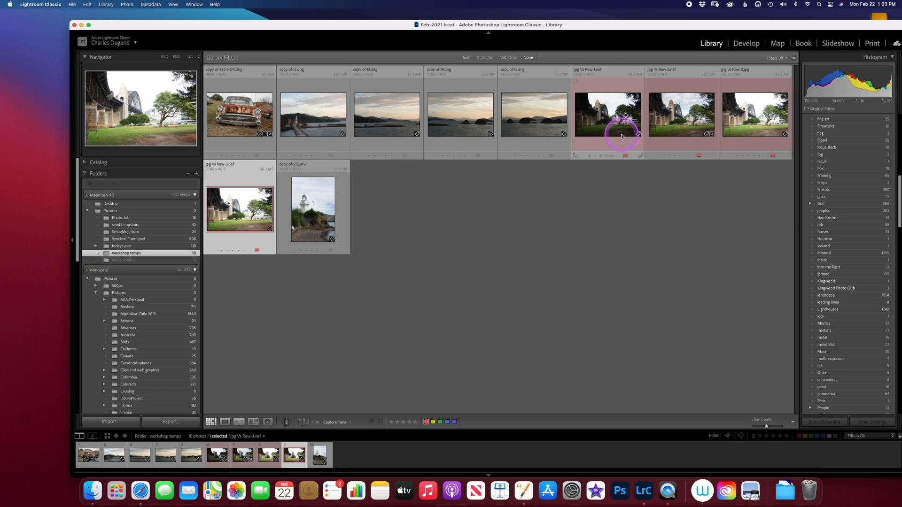
left_click(748, 109, "super")
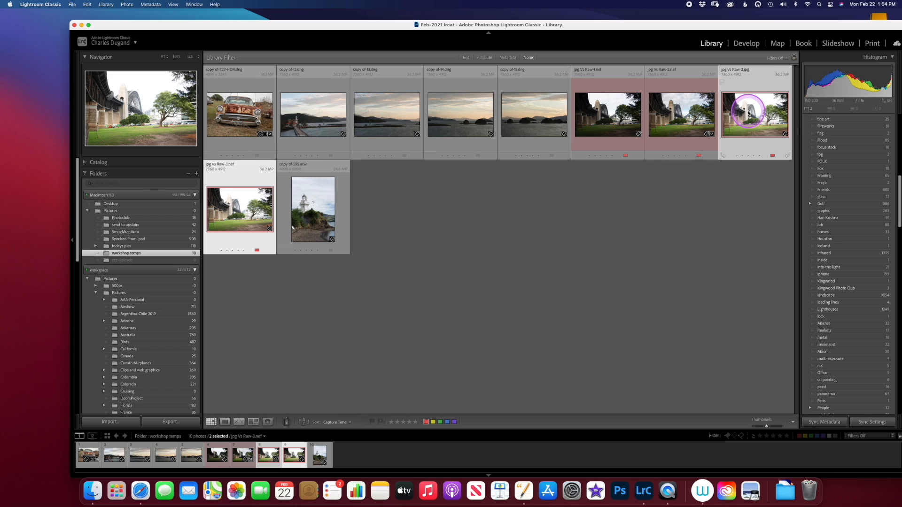
left_click(754, 44)
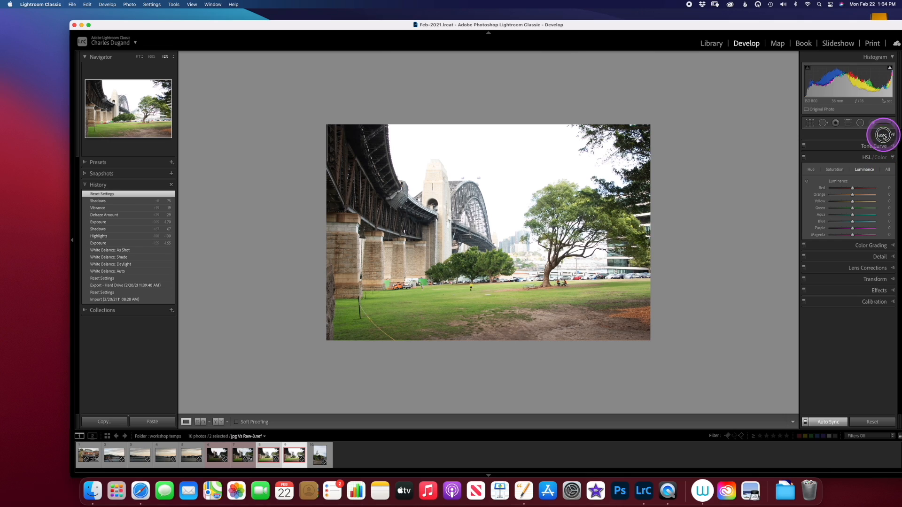
left_click(881, 135)
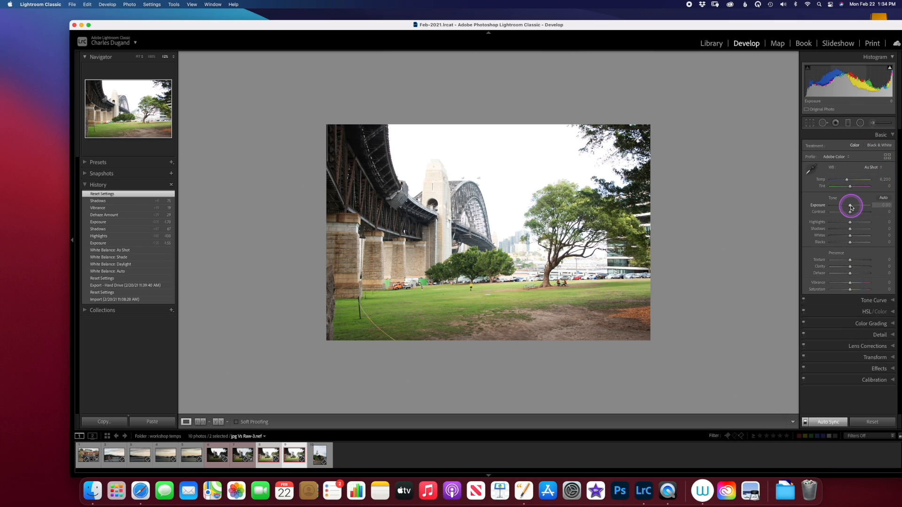
Darken both bridge photos with Shadows at +100, Highlights at -100 and Exposure at -2.60
left_click_drag(851, 206, 840, 206)
left_click_drag(839, 207, 835, 207)
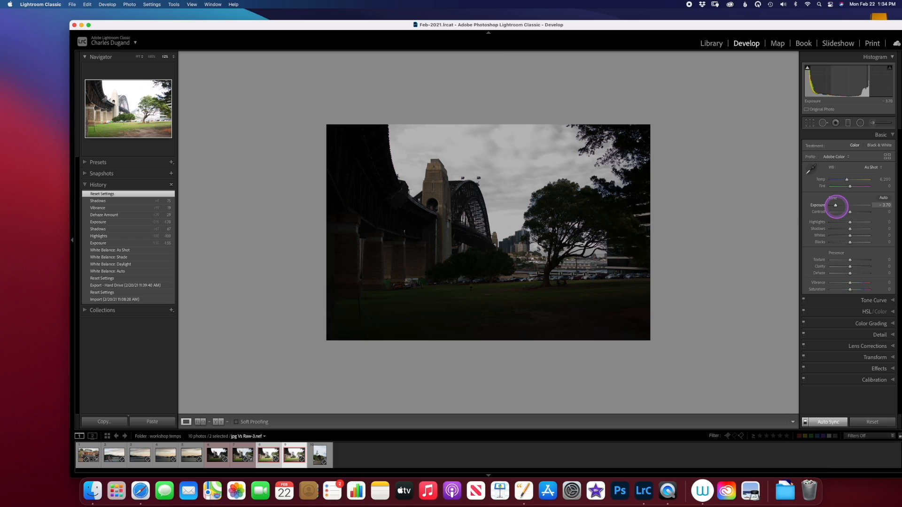
left_click_drag(835, 205, 835, 205)
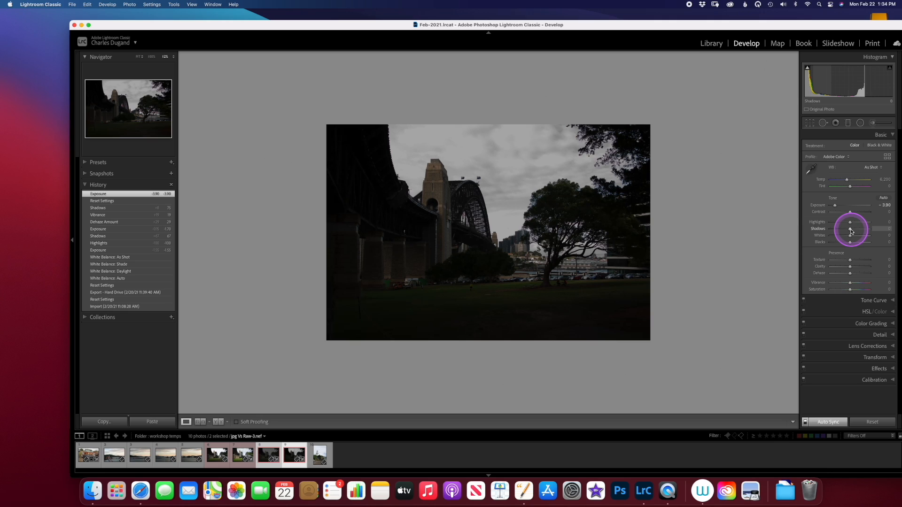
left_click_drag(850, 230, 869, 228)
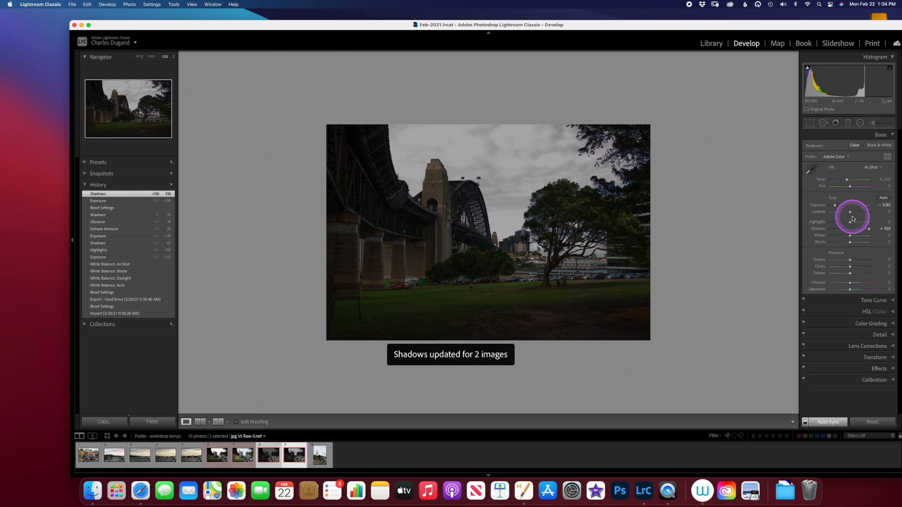
left_click_drag(850, 225, 840, 206)
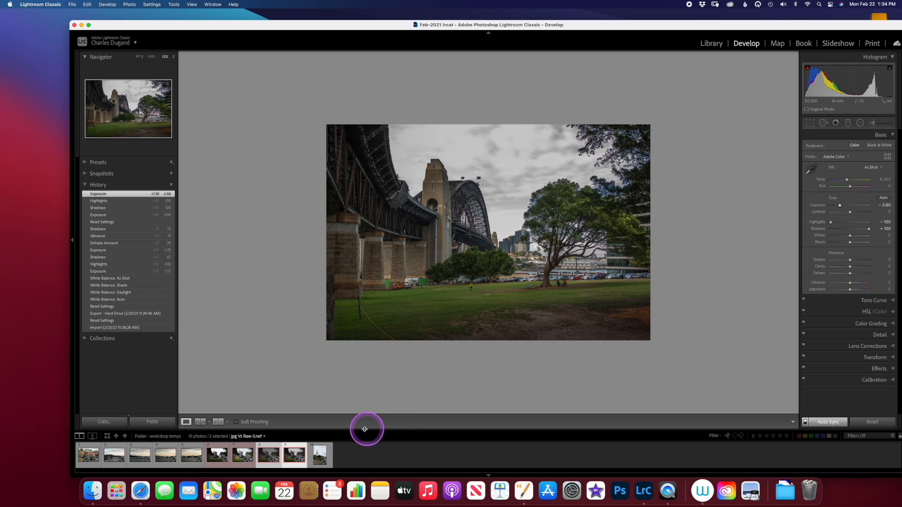
Compare the sky and shadow detail in jpg Vs Raw-3.jpg and jpg Vs Raw-3.nef, switching repeatedly and ending on the JPG
left_click(272, 453)
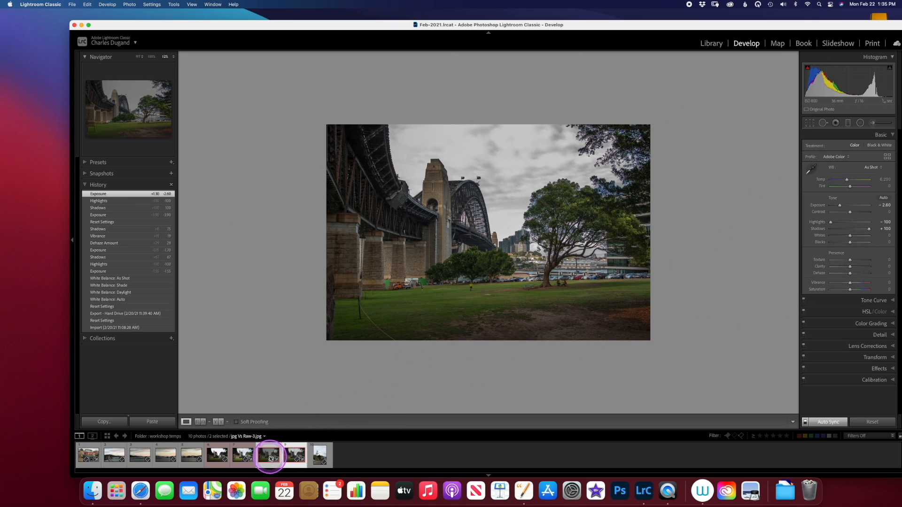
left_click(272, 454)
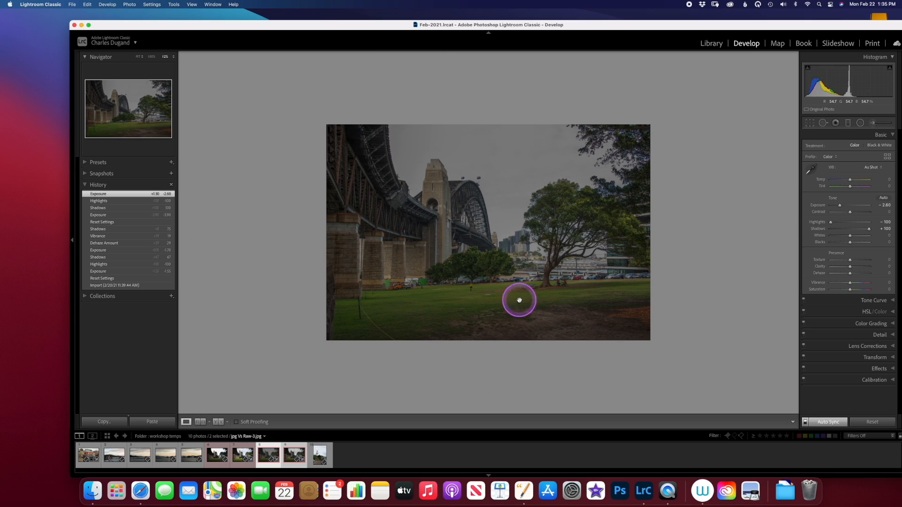
left_click(296, 453)
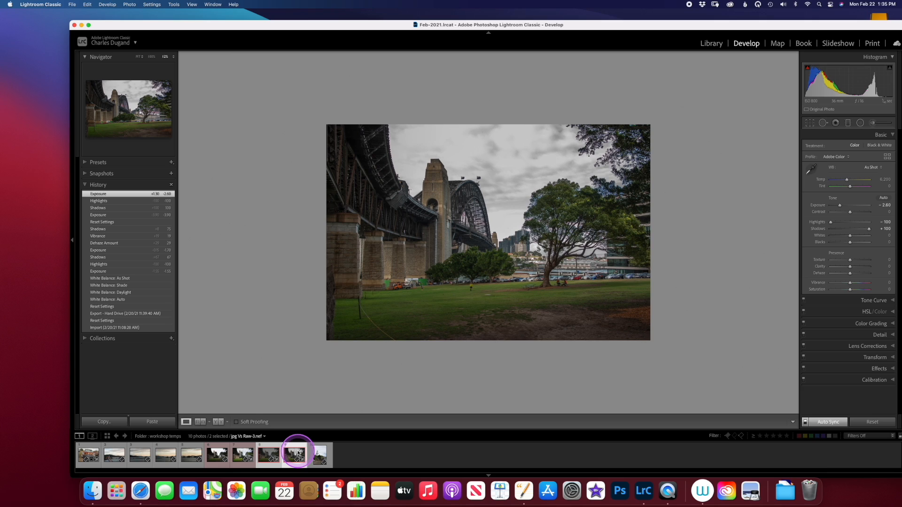
left_click(273, 454)
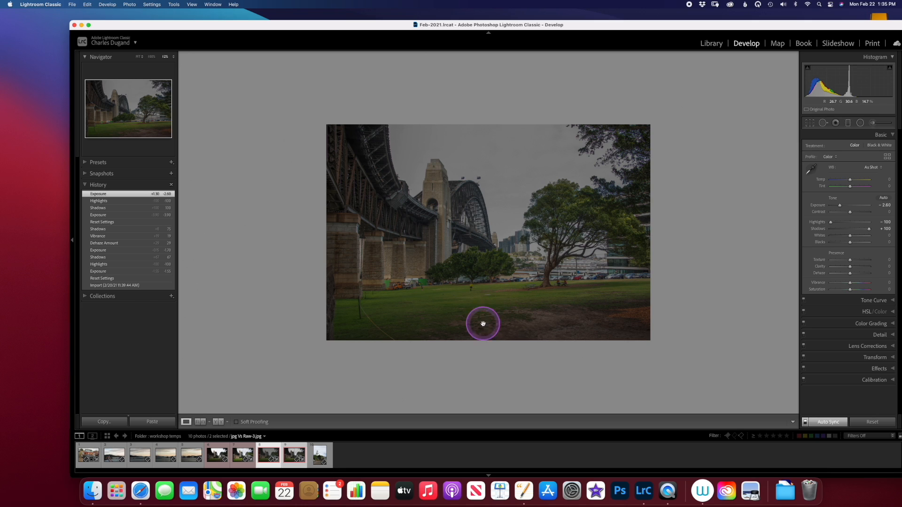
left_click(296, 452)
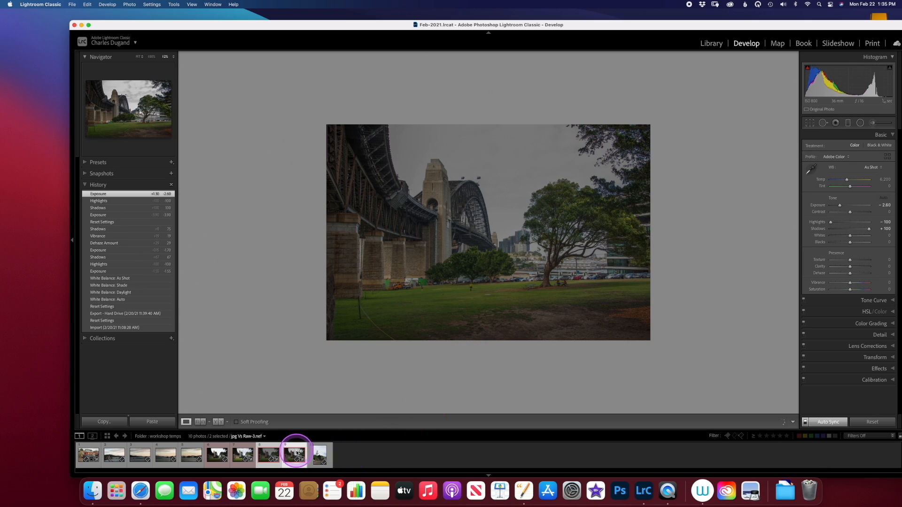
left_click(270, 452)
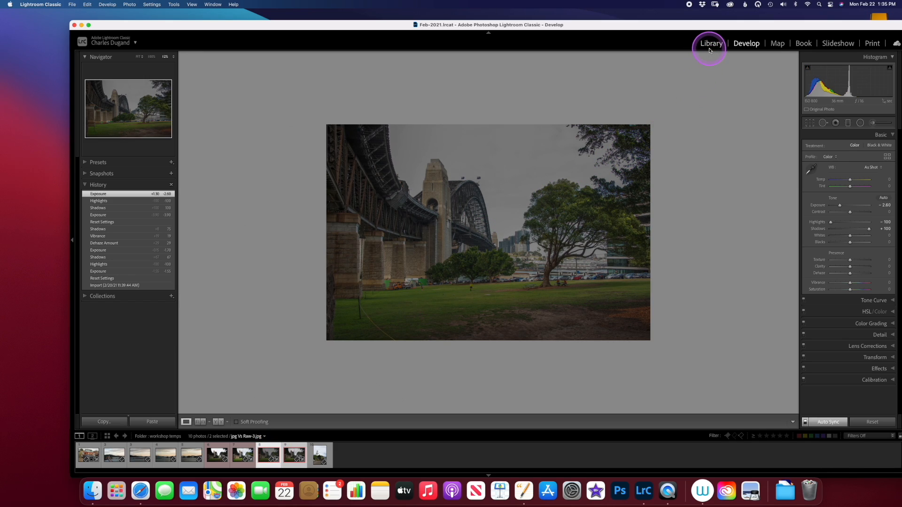
Reset the adjustments on both bridge photos and return to the Library grid
left_click(870, 422)
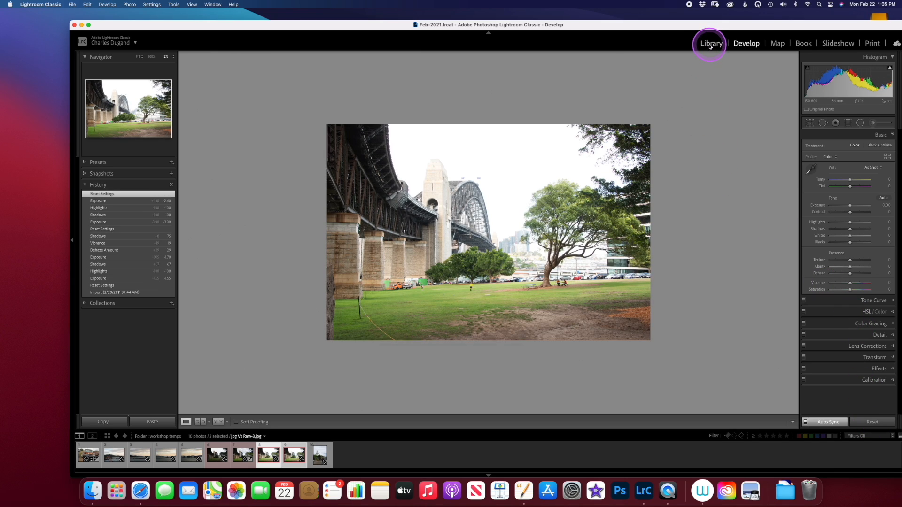
left_click(709, 47)
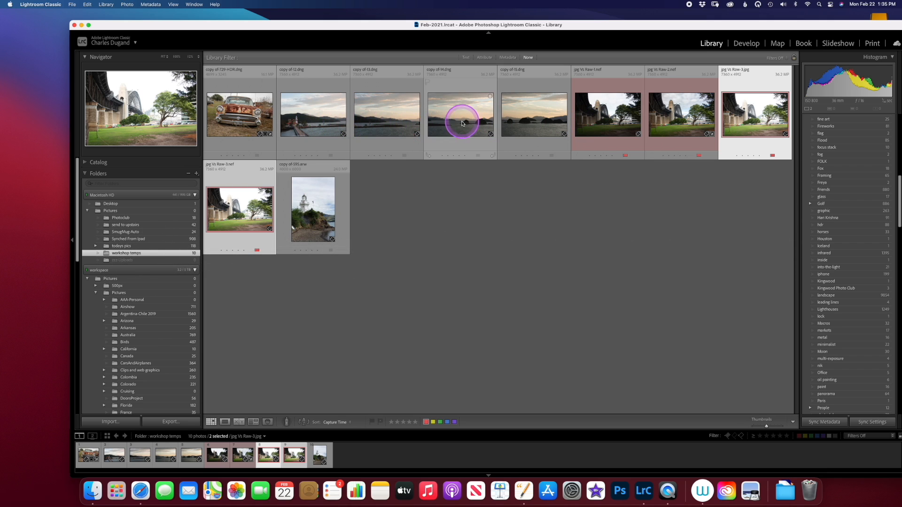
Select the four harbor photos from copy of-12.dng to copy of-15.dng, and open a Panorama merge preview of them
left_click(313, 115)
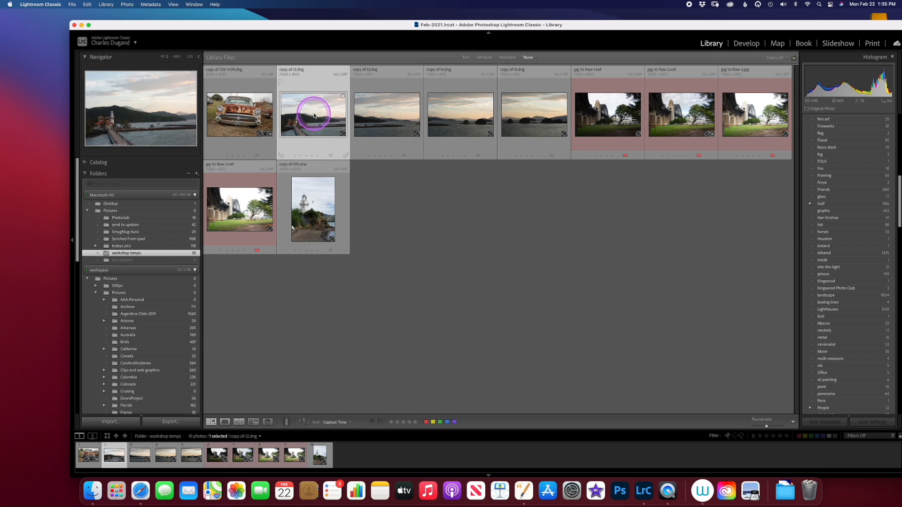
left_click(533, 123, "shift")
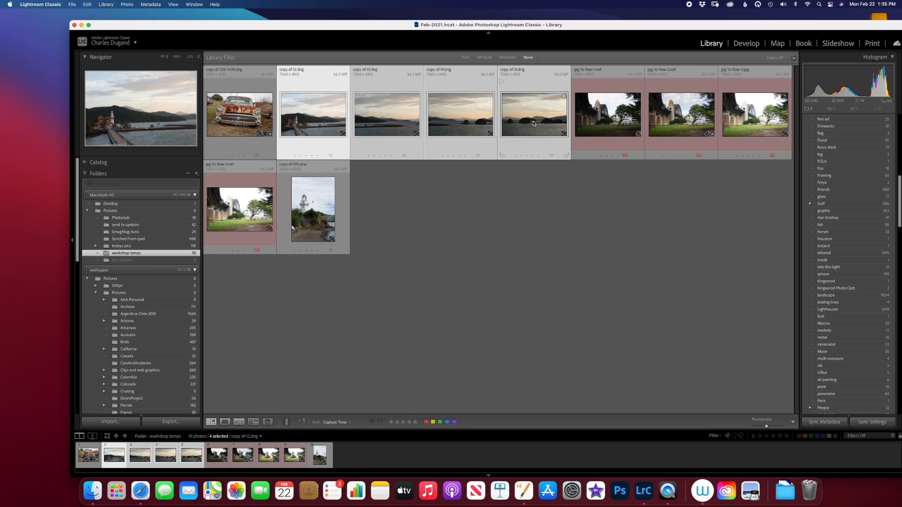
right_click(534, 123)
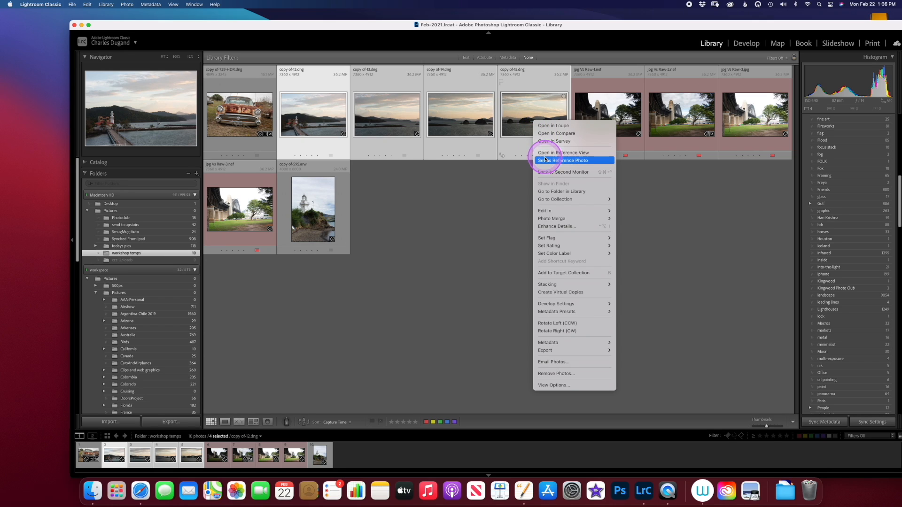
mouse_move(570, 218)
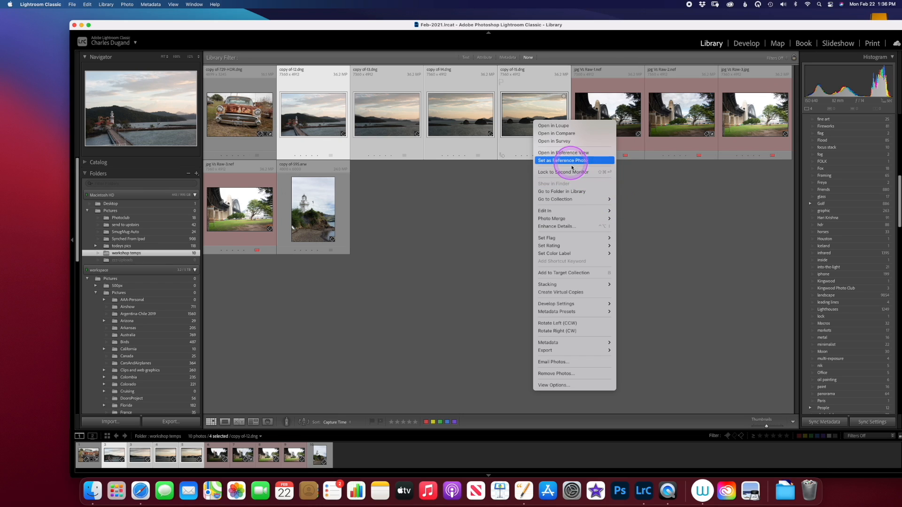
left_click(128, 6)
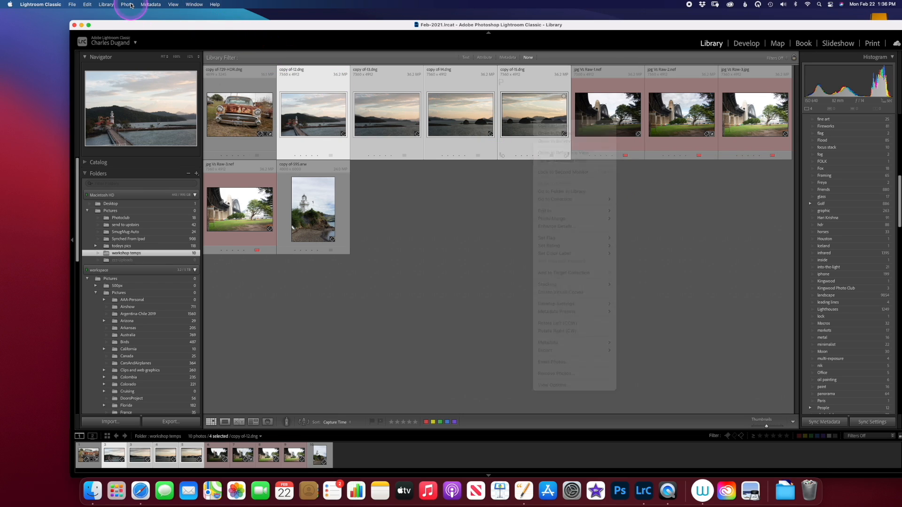
left_click(128, 5)
mouse_move(146, 80)
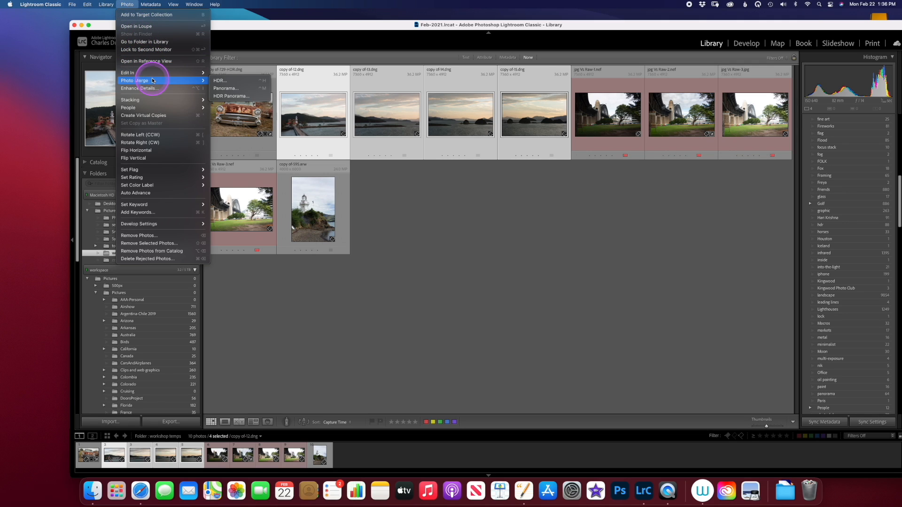
left_click(226, 88)
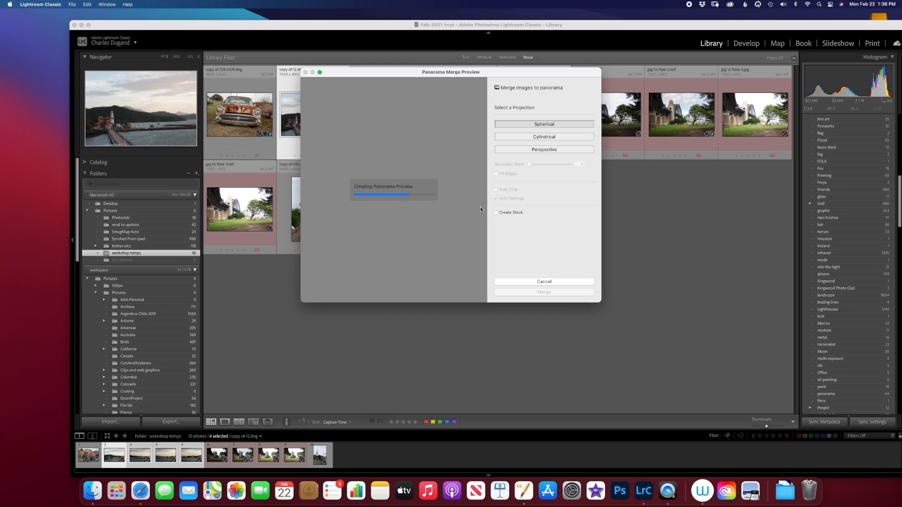
left_click(336, 172)
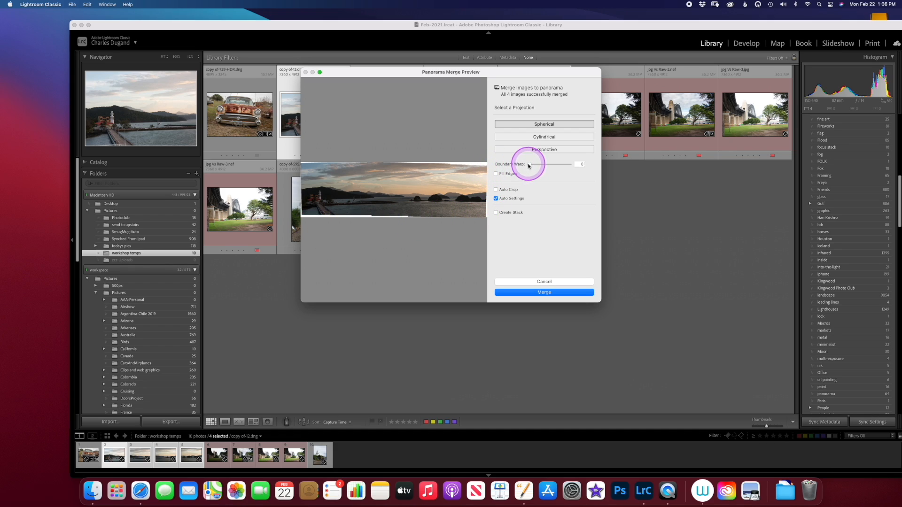
Merge the four harbor photos into a Spherical panorama with Boundary Warp at 0 and Fill Edges enabled
left_click_drag(529, 165, 577, 165)
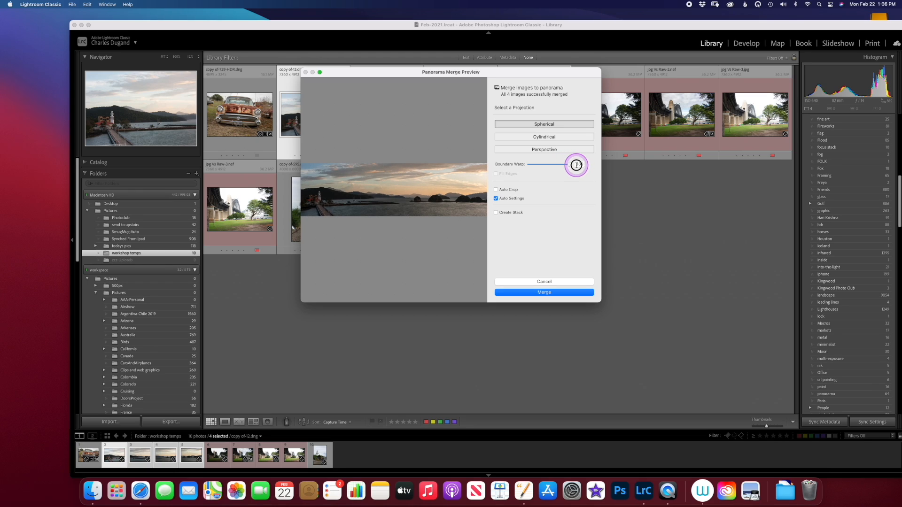
left_click_drag(576, 165, 506, 170)
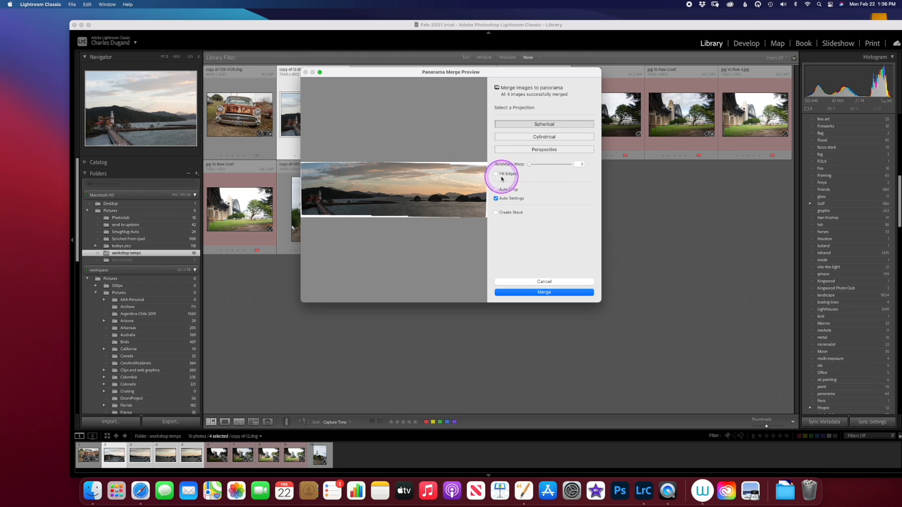
left_click(496, 174)
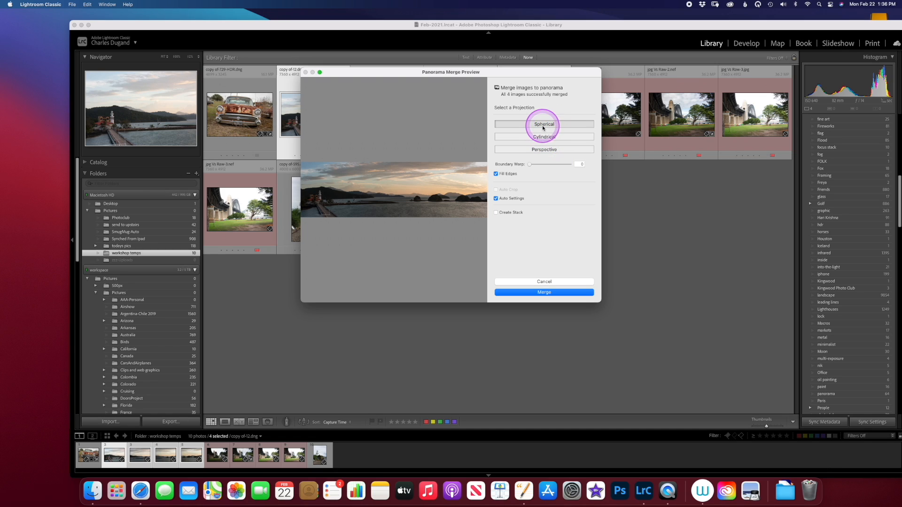
left_click(550, 292)
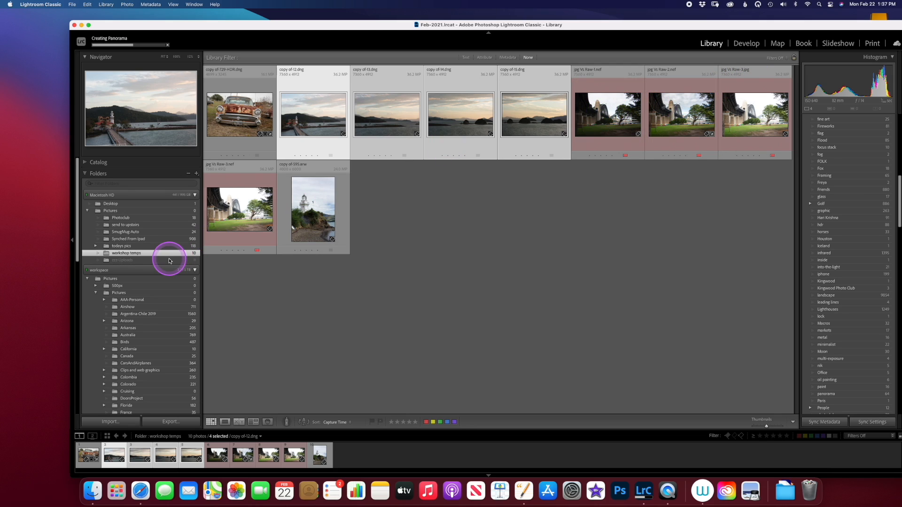
Merge jpg Vs Raw-1.nef, jpg Vs Raw-2.nef and jpg Vs Raw-3.nef to HDR with Auto Align, Auto Settings and no deghosting, and select the merged photo
left_click(601, 134)
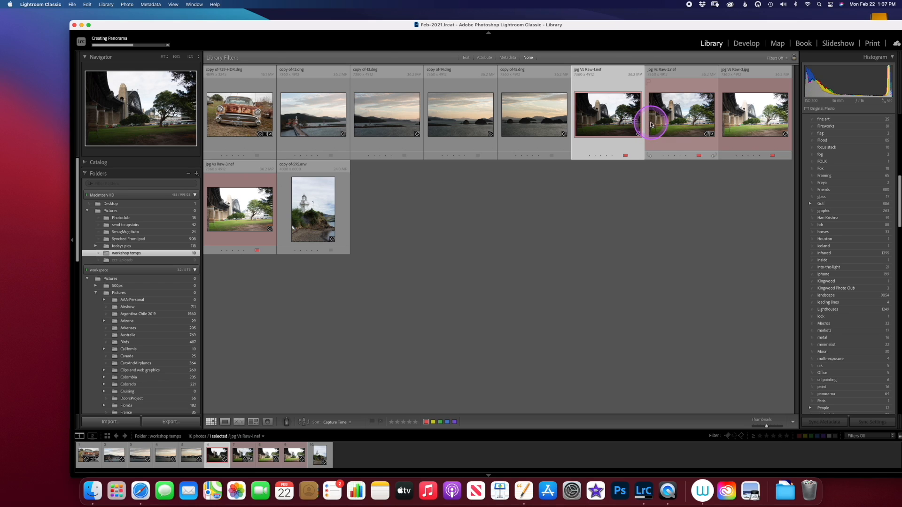
left_click(668, 122, "super")
left_click(237, 217, "super")
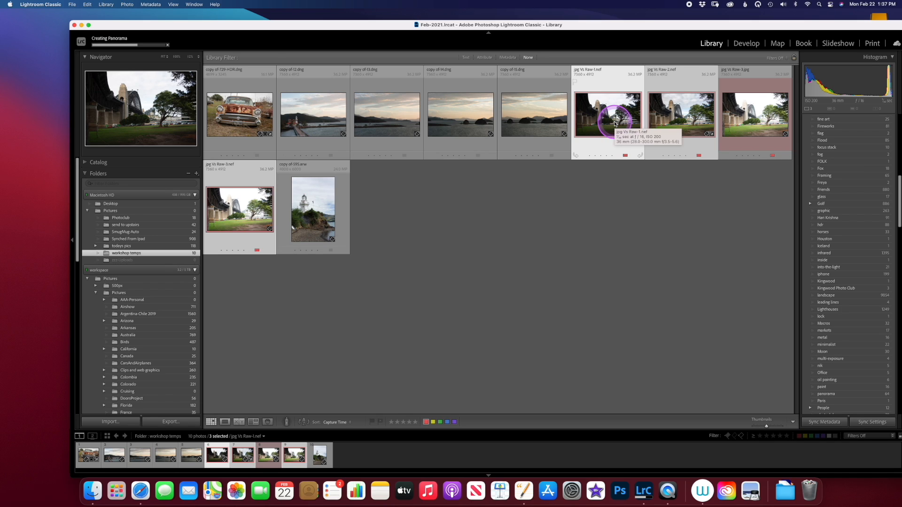
right_click(614, 124)
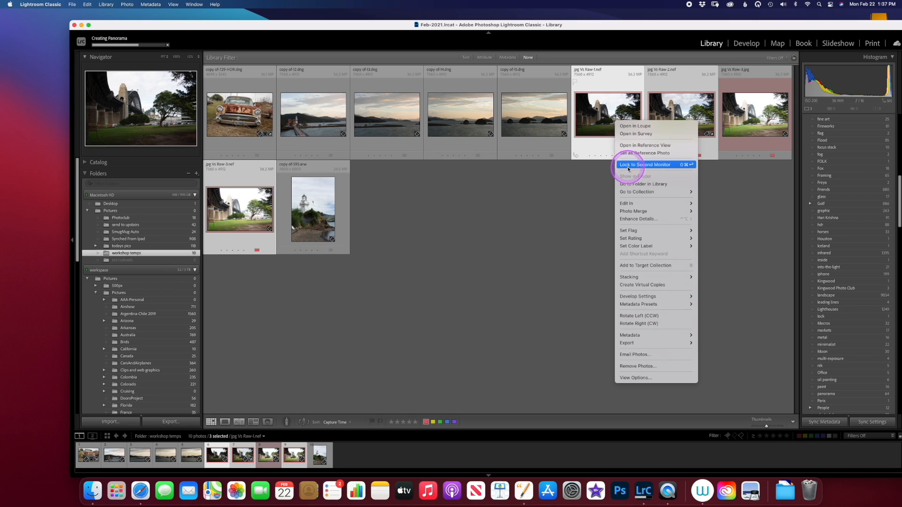
mouse_move(640, 211)
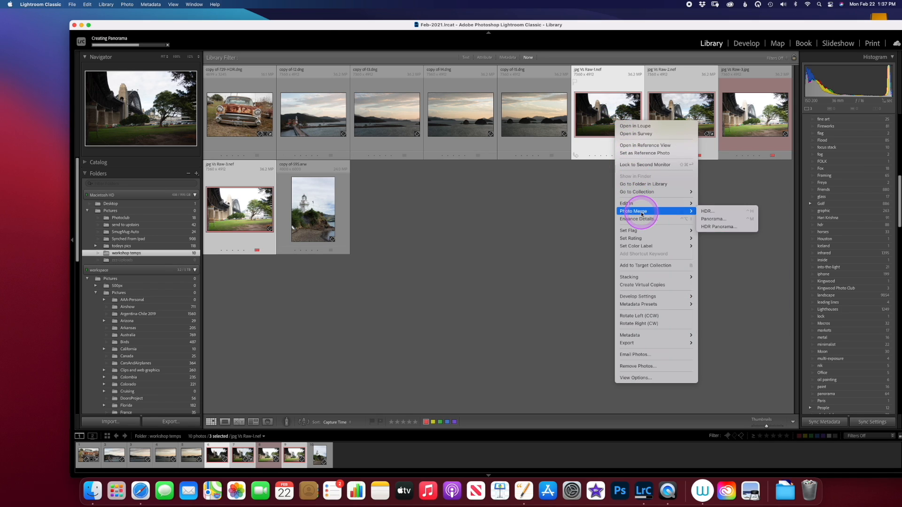
left_click(708, 212)
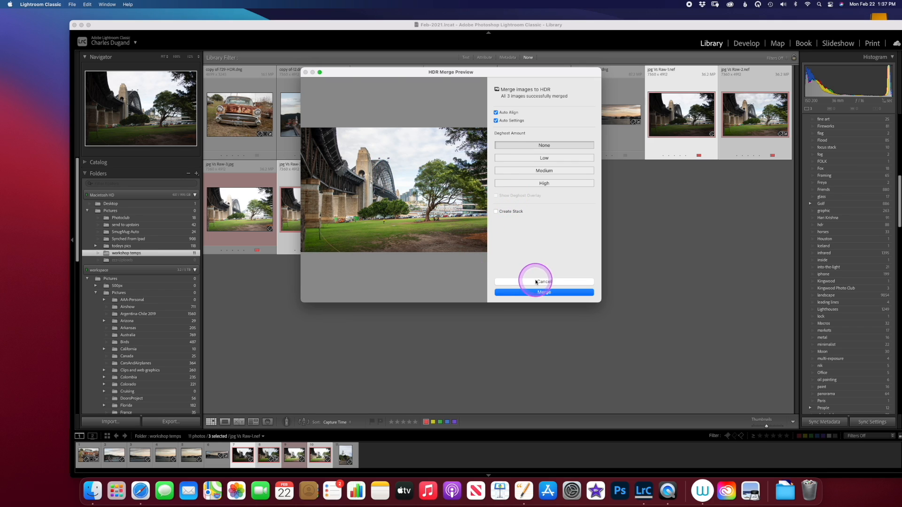
left_click(545, 292)
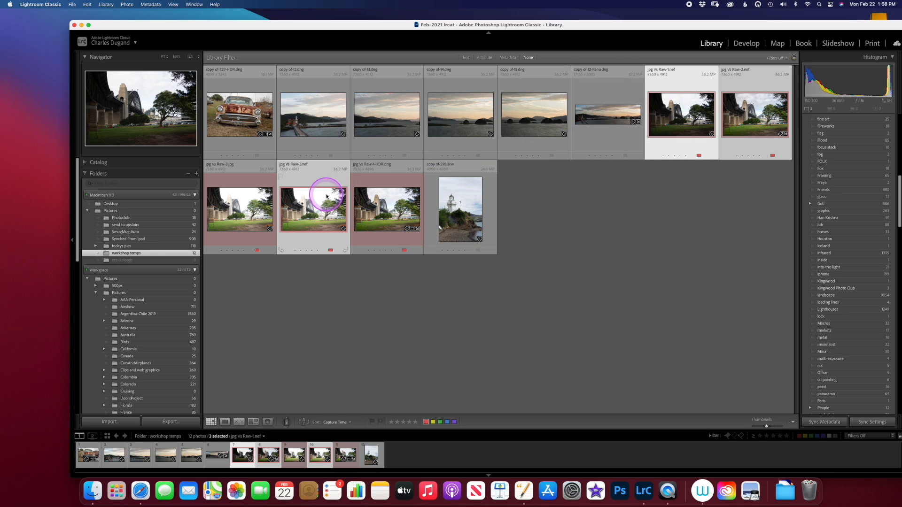
left_click(383, 200)
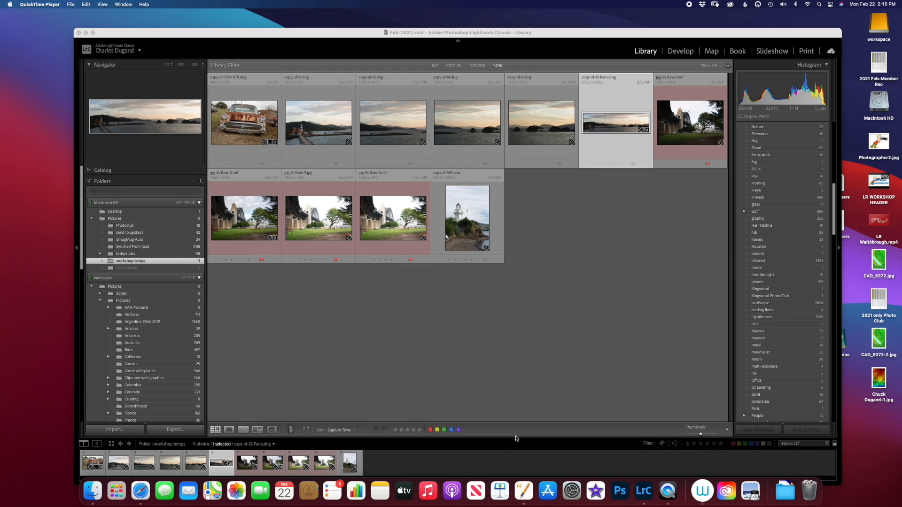
Open the merged harbor panorama in Develop, inspect it at 100% and at fit size, and collapse its edit history
left_click(622, 123)
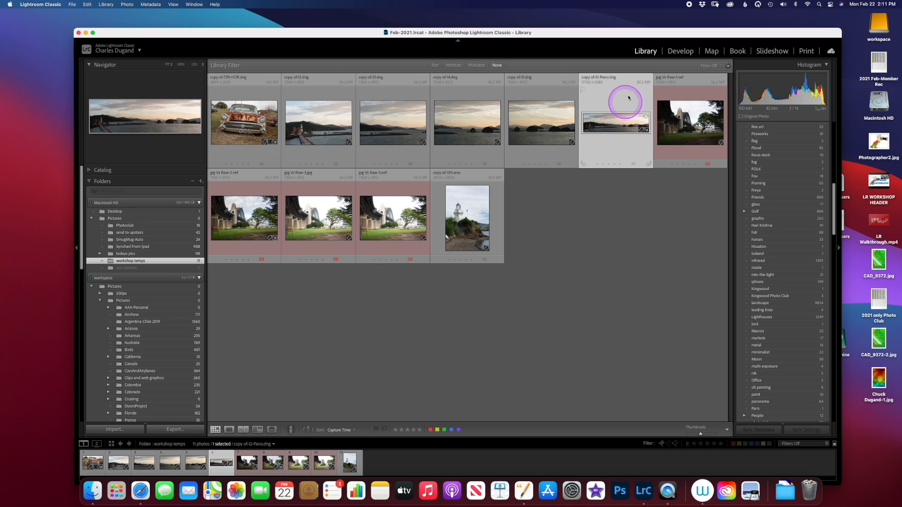
left_click(685, 52)
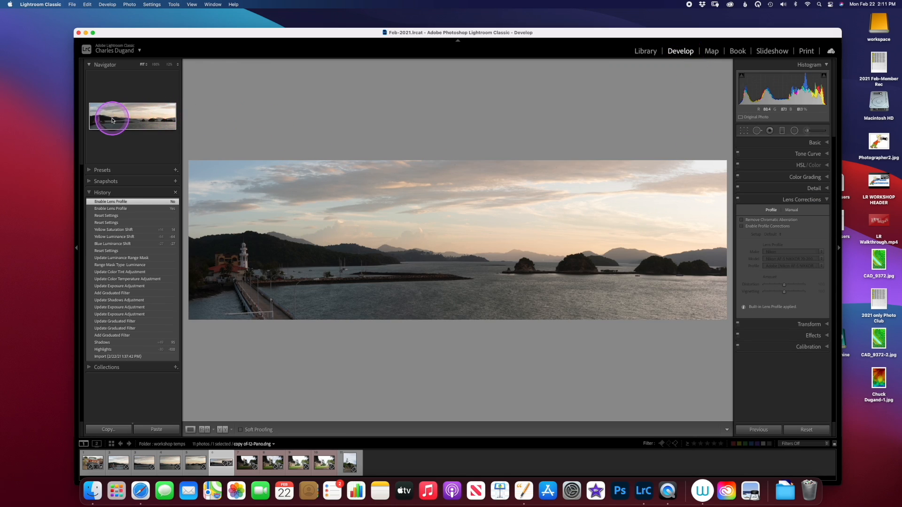
left_click(156, 65)
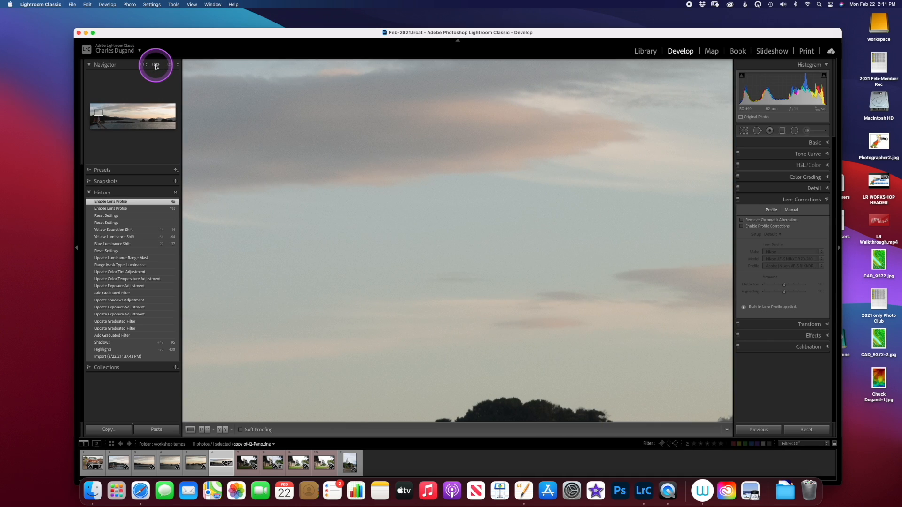
left_click(142, 65)
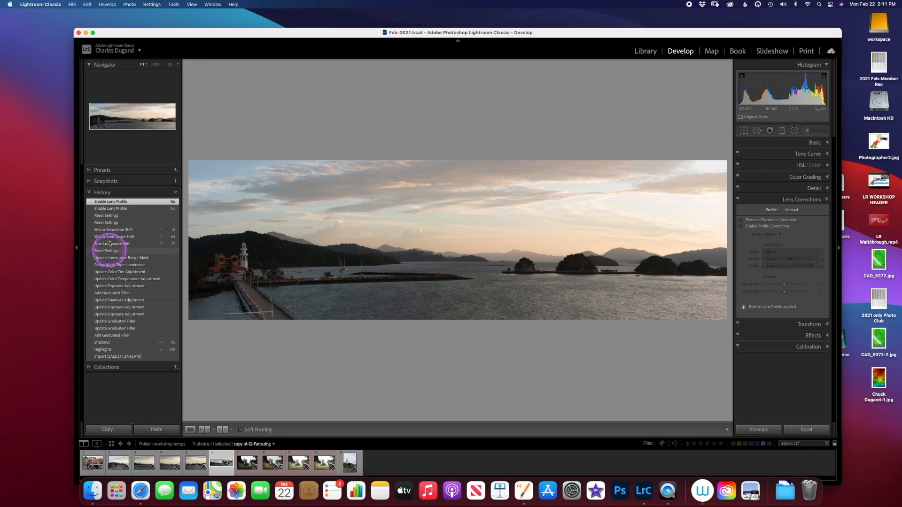
left_click(90, 193)
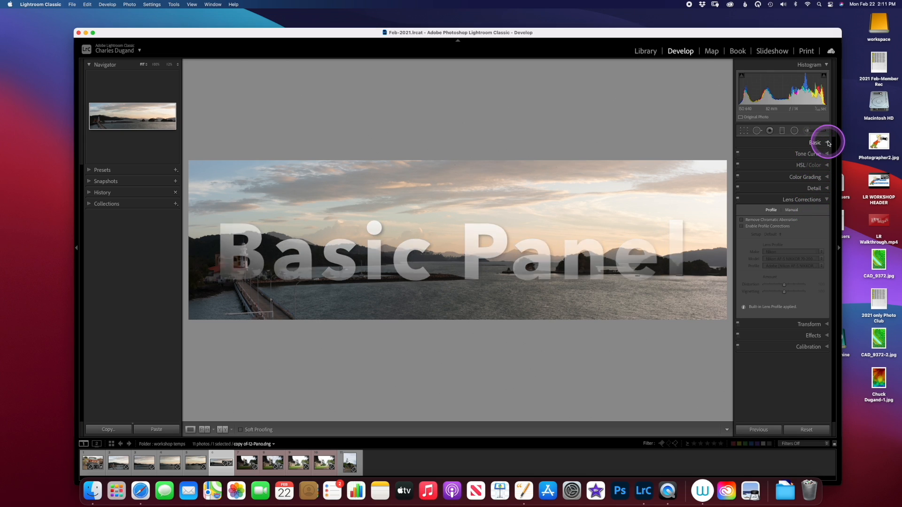
Expand the Basic adjustments and view the white balance presets available for the panorama
left_click(827, 144)
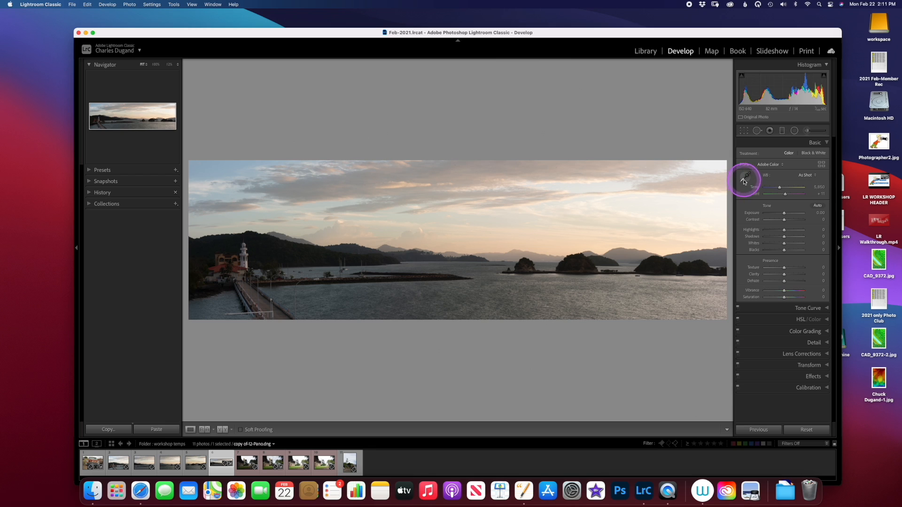
left_click(805, 175)
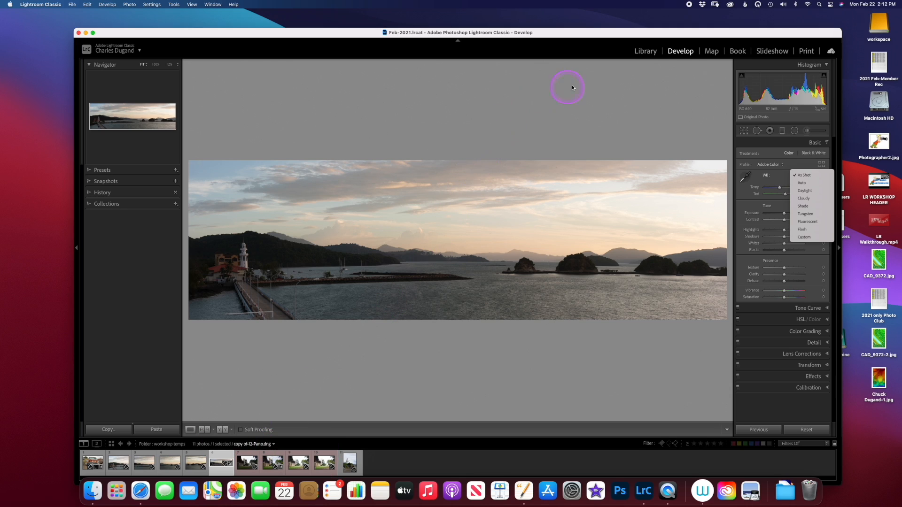
left_click(642, 57)
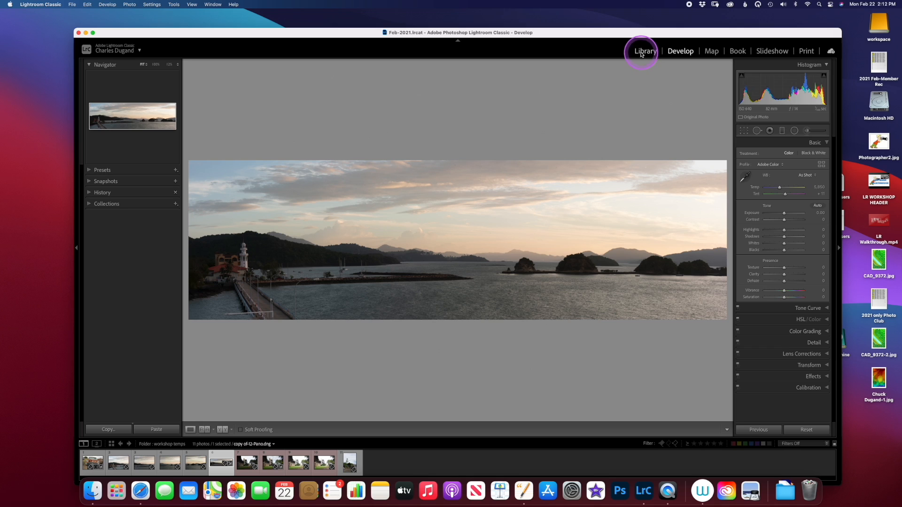
Open jpg Vs Raw-3.jpg in Develop and view the white balance presets available for a JPG
left_click(642, 52)
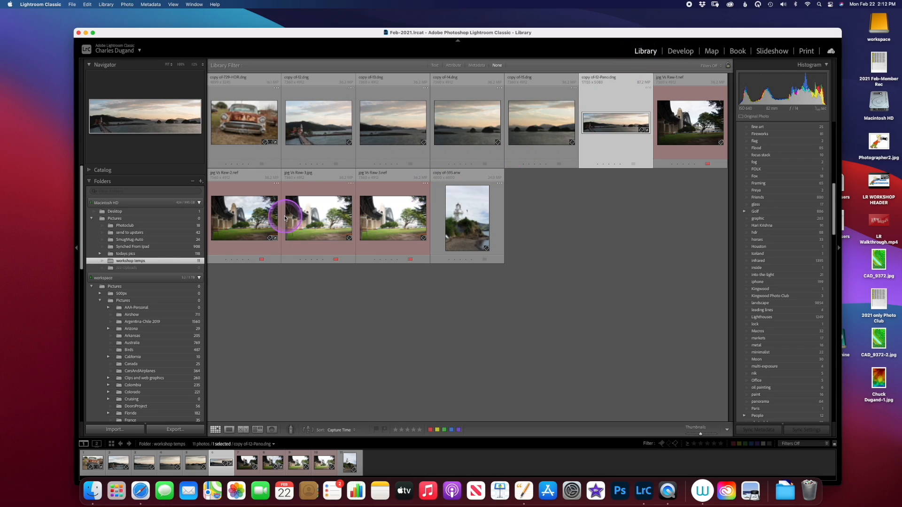
left_click(307, 205)
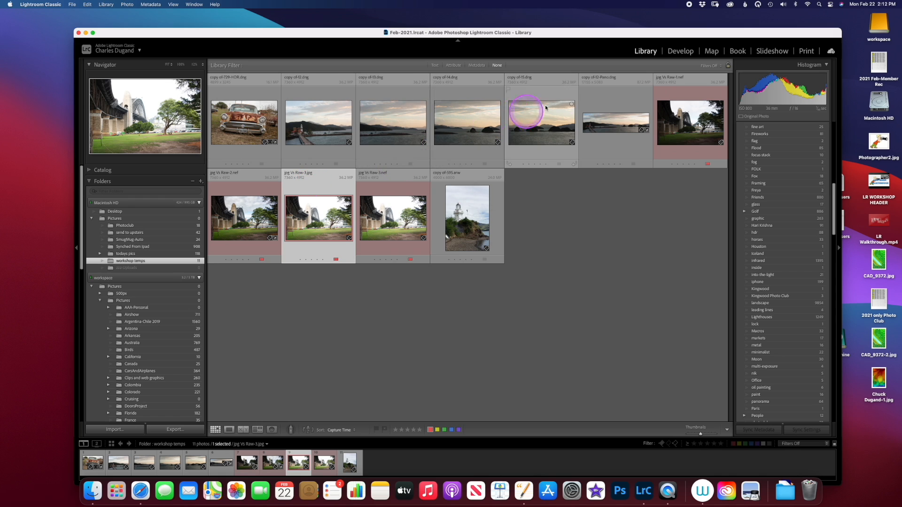
left_click(673, 52)
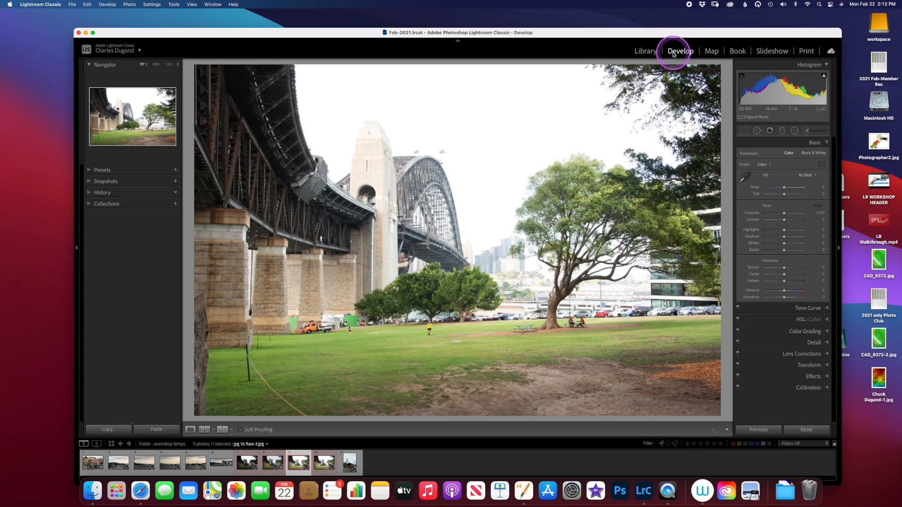
left_click(805, 176)
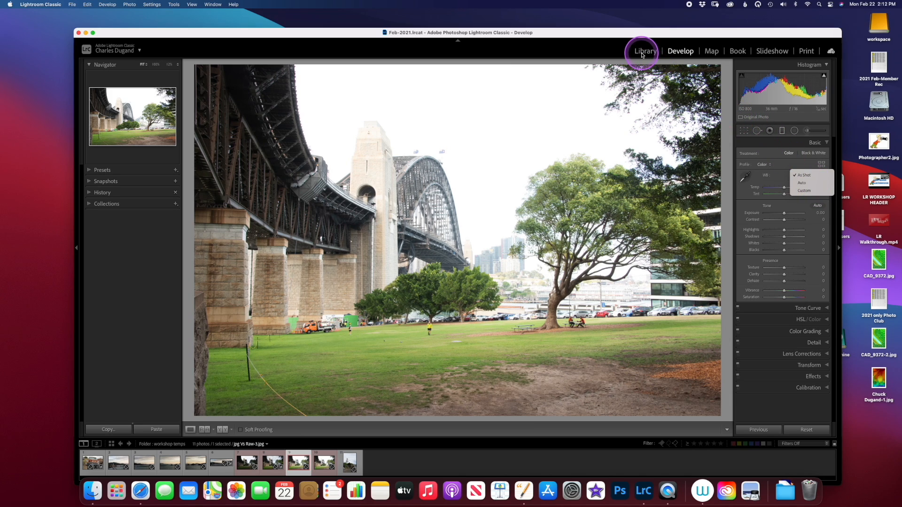
left_click(642, 54)
Return to the Library grid and reopen the harbor panorama in Develop
left_click(641, 53)
left_click(618, 117)
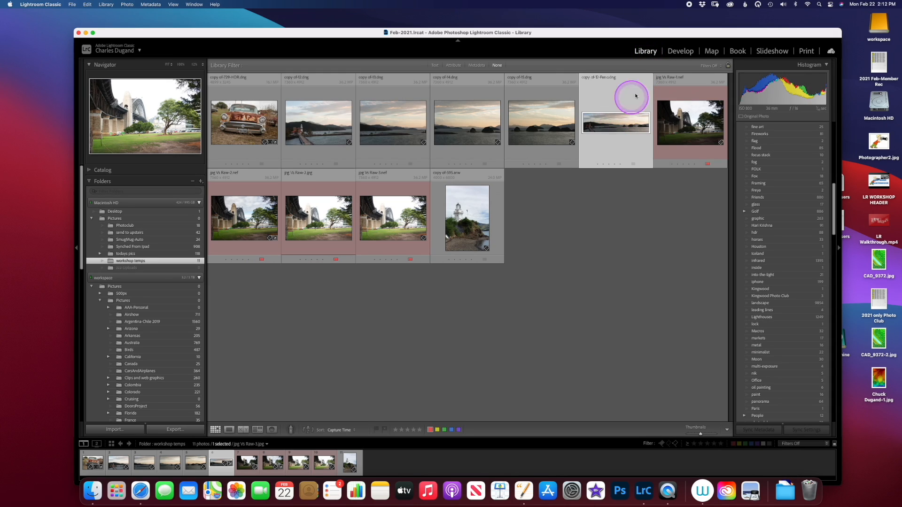
left_click(680, 50)
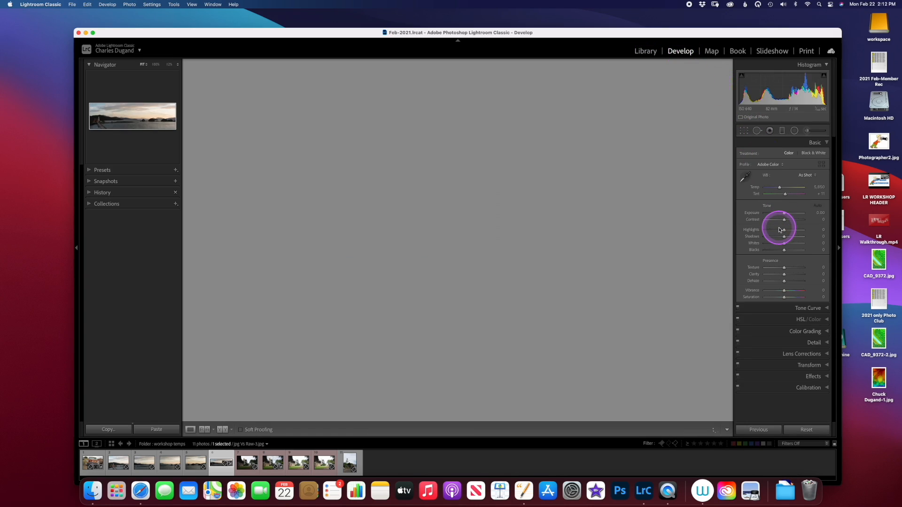
Try the Auto, Daylight, Cloudy and Shade white balance presets on the panorama in turn
left_click(805, 176)
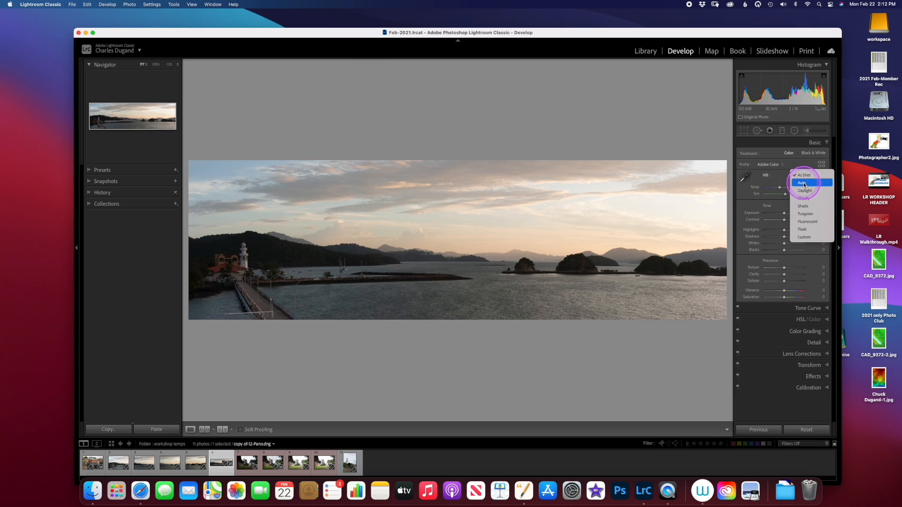
left_click(804, 183)
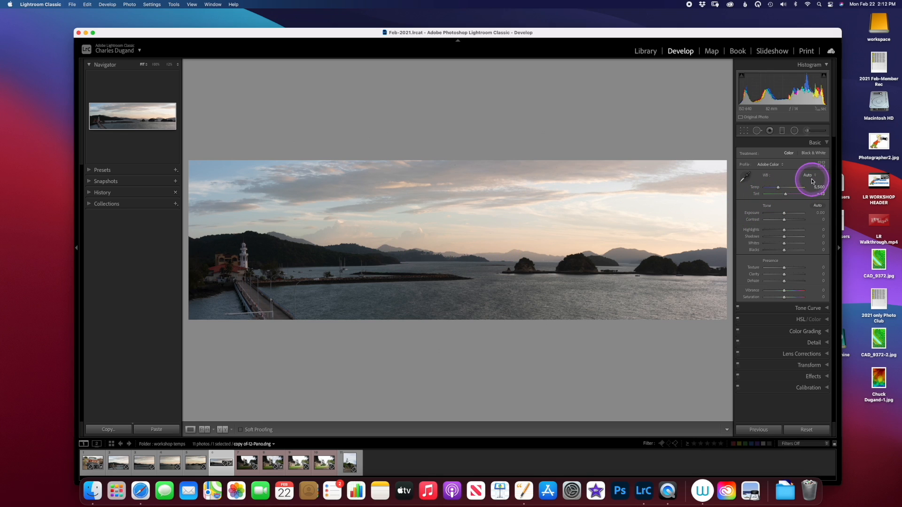
left_click(809, 176)
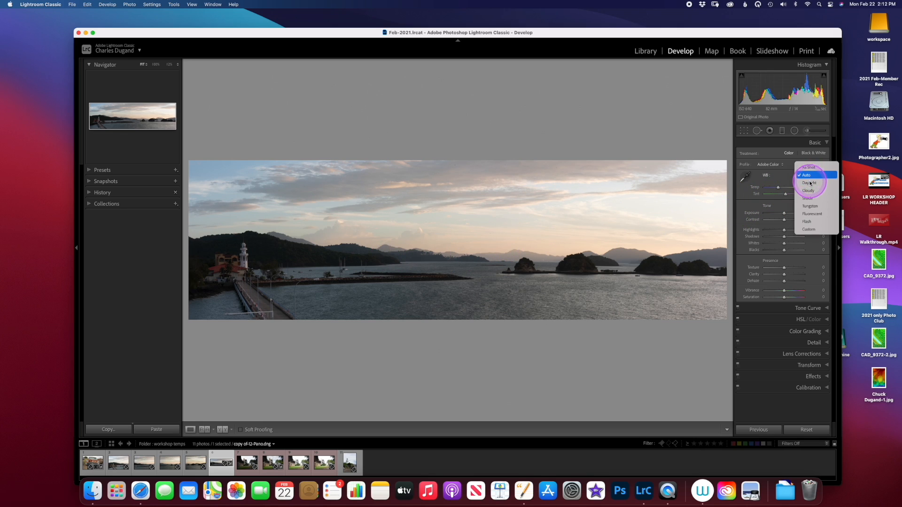
left_click(809, 183)
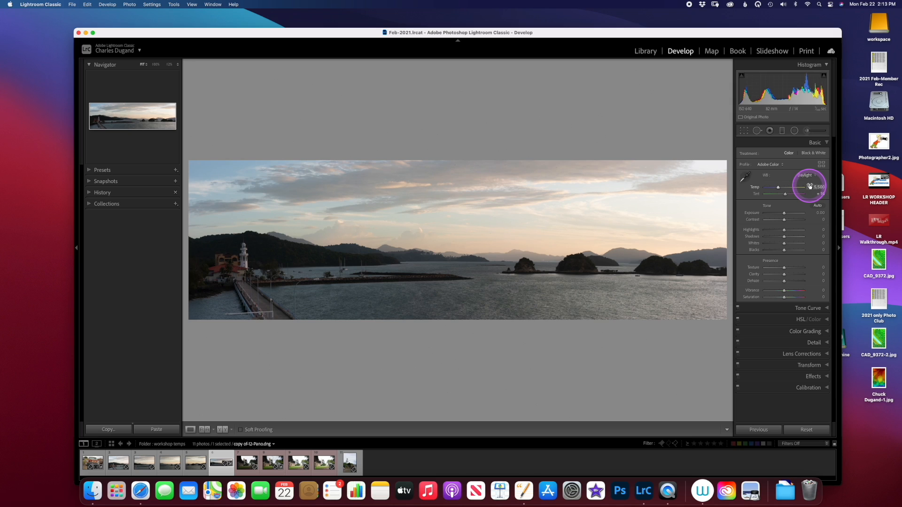
left_click(806, 176)
left_click(806, 183)
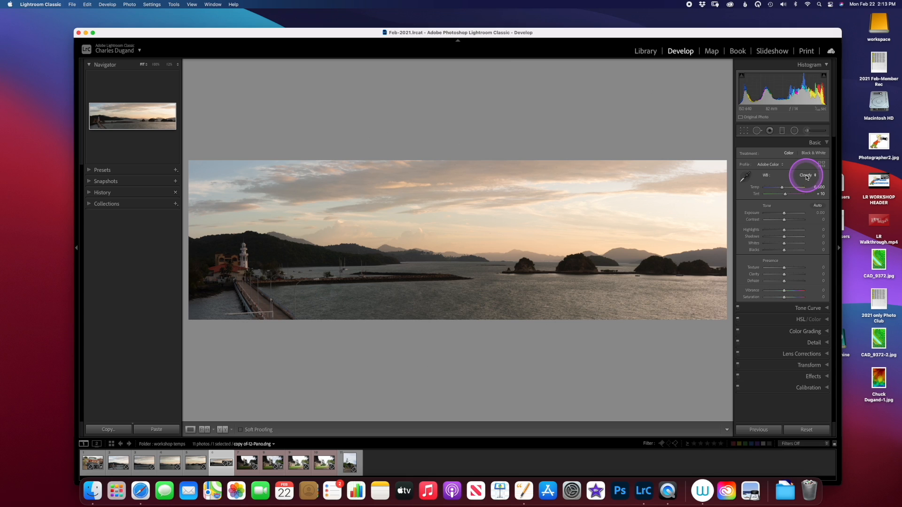
left_click(806, 177)
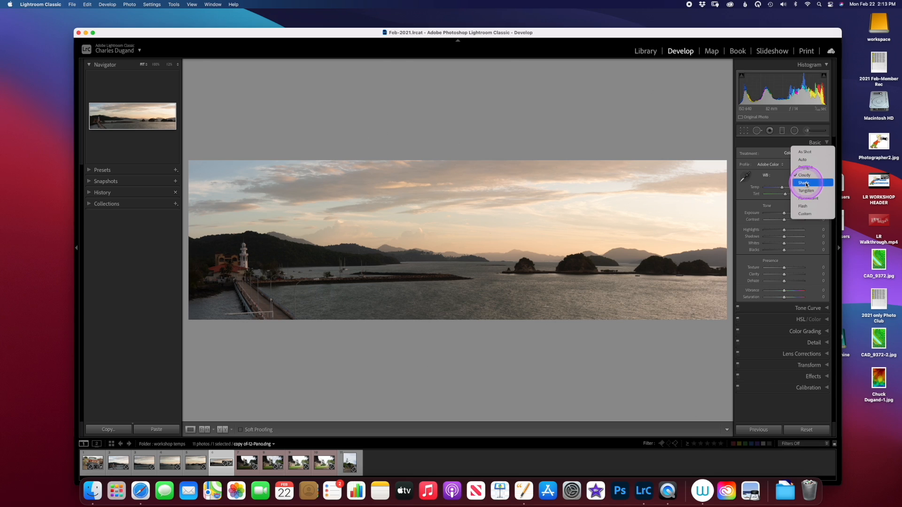
left_click(806, 183)
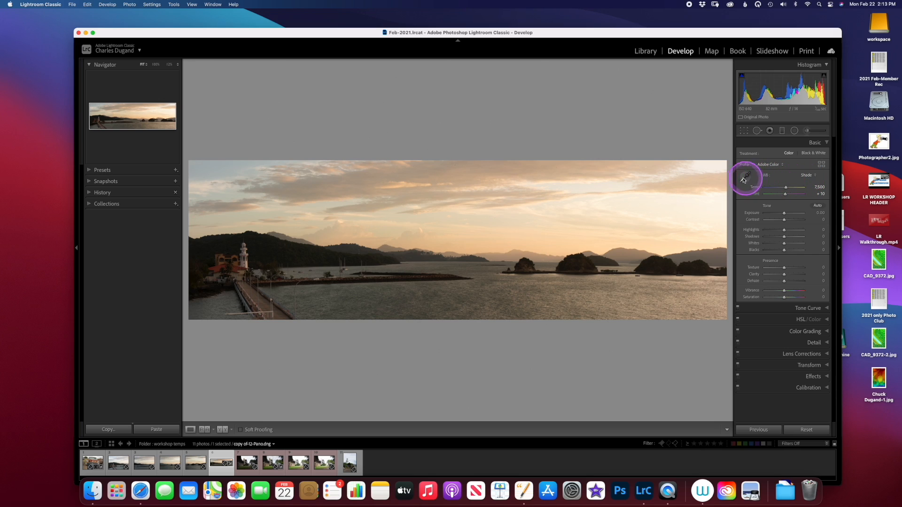
Set a custom white balance by sampling a neutral point on the pier and resampling one beside the red-roofed building
left_click(745, 180)
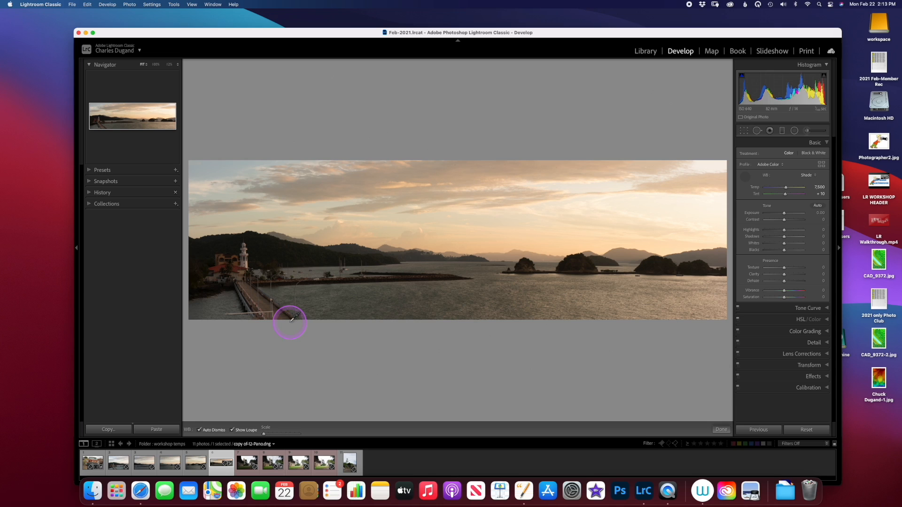
left_click(252, 293)
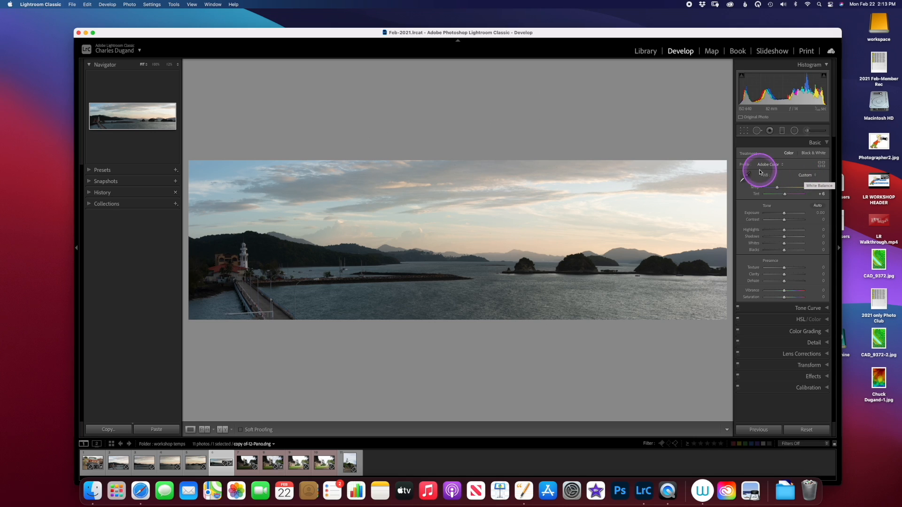
left_click(745, 178)
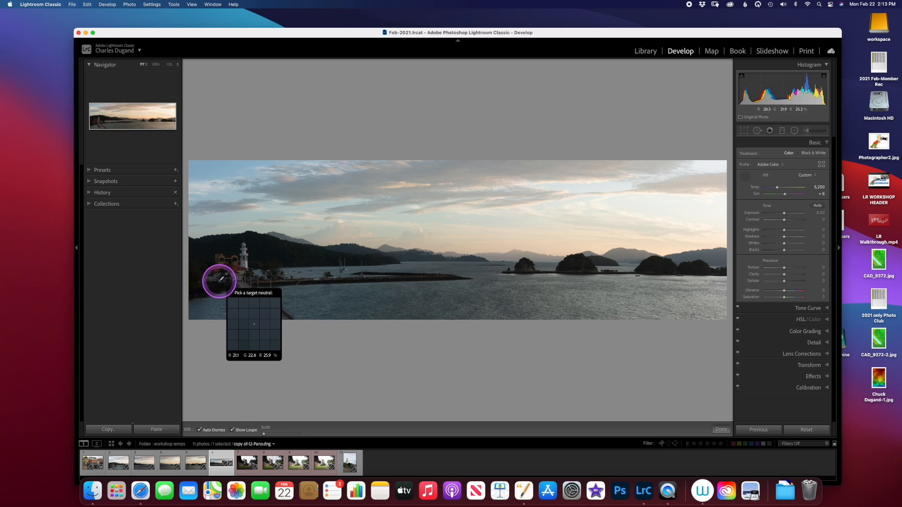
left_click(219, 280)
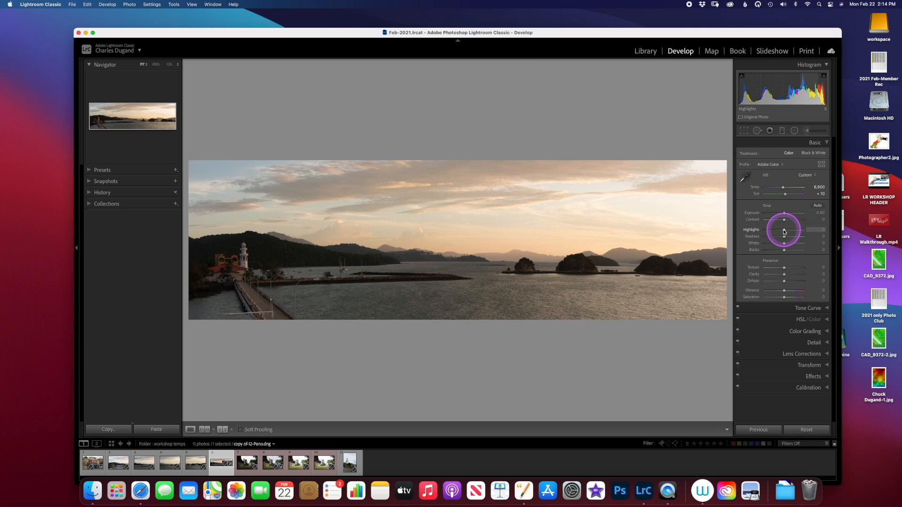
Set Highlights to -55 and Shadows to +53, and compare the before and after views of the panorama
mouse_move(784, 232)
left_mouse_down()
mouse_move(761, 229)
mouse_move(795, 237)
left_mouse_up()
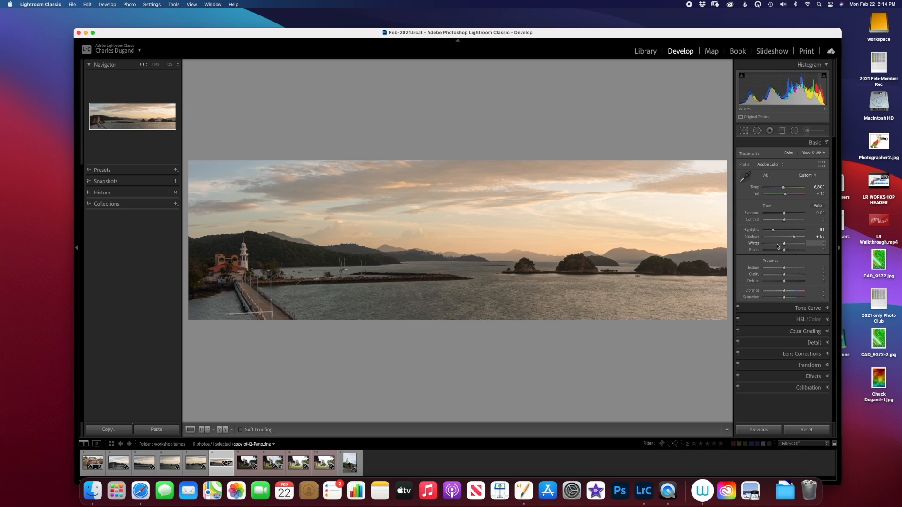
key("backslash")
key("backslash")
key("backslash")
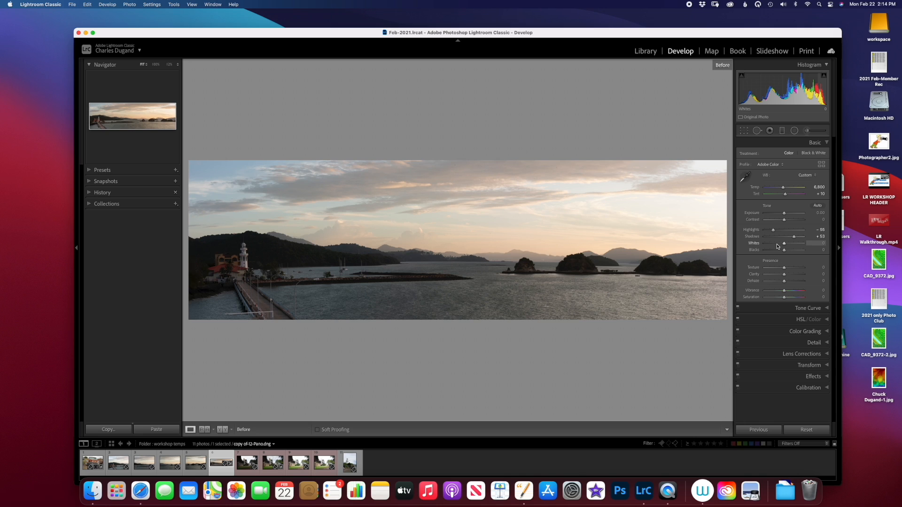
key("backslash")
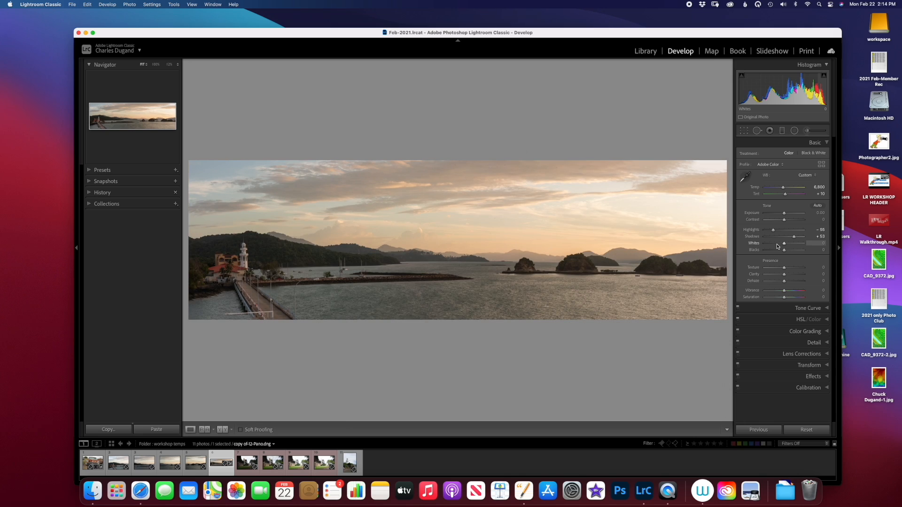
Set Whites to +27 and Blacks to -20, checking for highlight and shadow clipping with the histogram and clipping previews
left_click(784, 244)
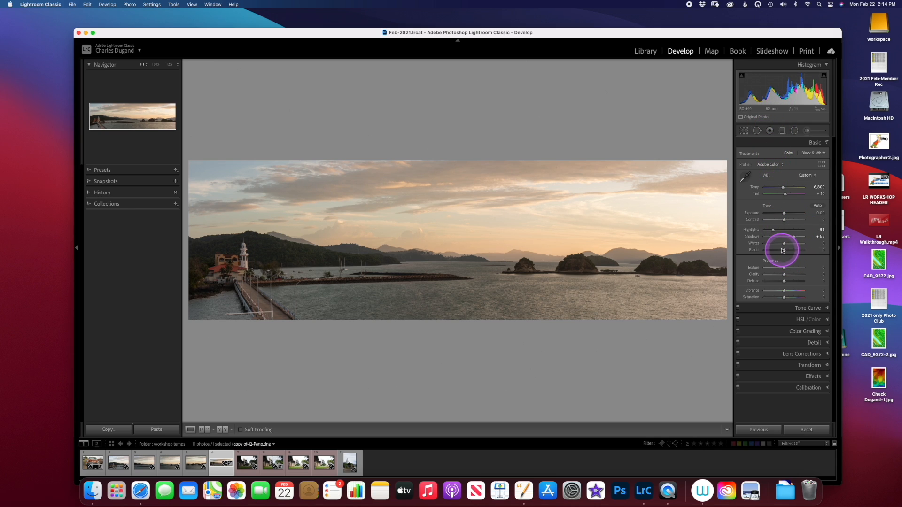
left_click_drag(784, 244, 793, 244)
left_click(803, 209)
mouse_move(825, 77)
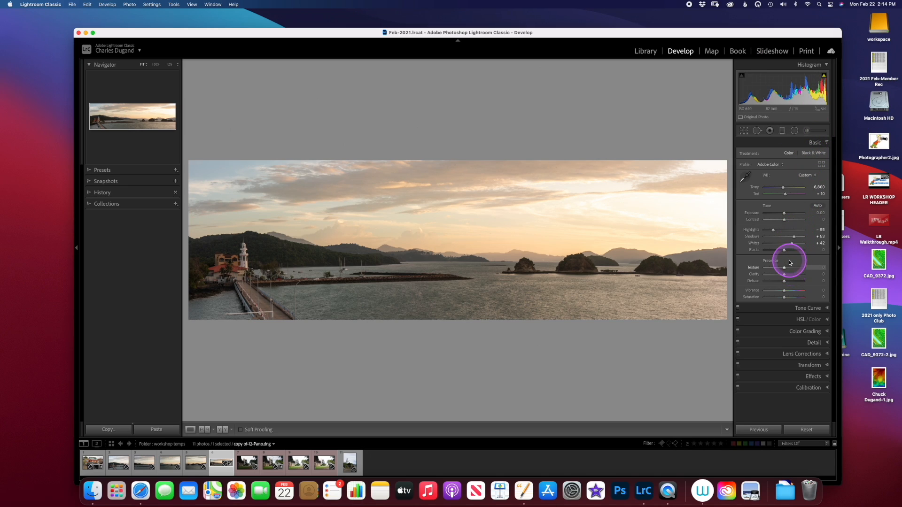
left_click_drag(792, 245, 790, 245)
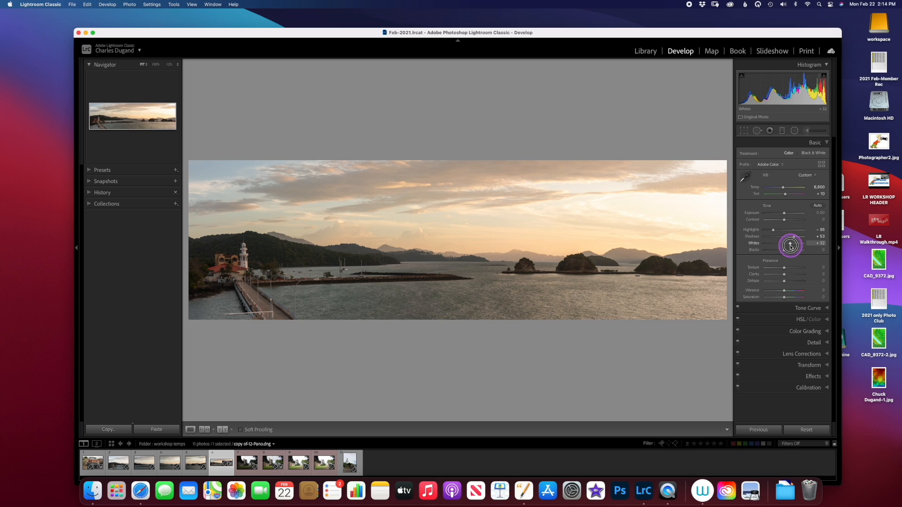
mouse_move(790, 245)
left_mouse_down()
mouse_move(771, 251)
mouse_move(782, 251)
left_mouse_up()
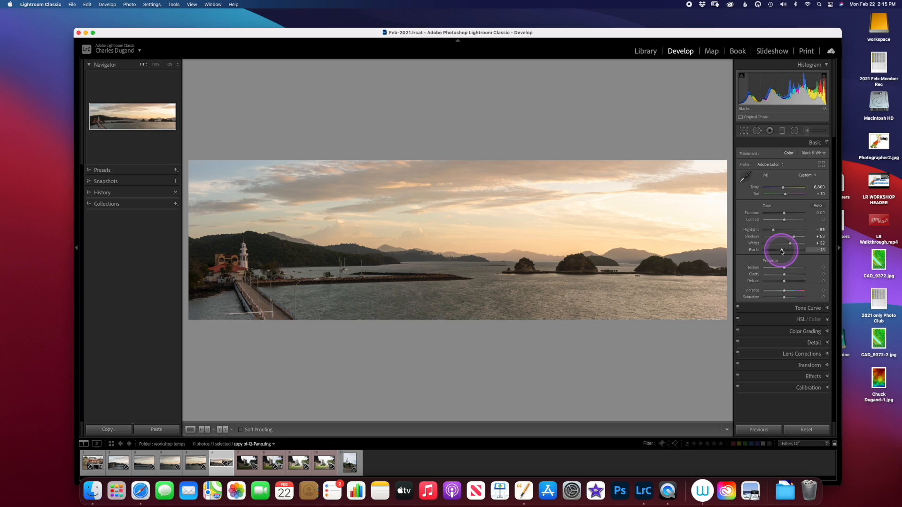
left_click(784, 245, "alt")
left_click(791, 245, "alt")
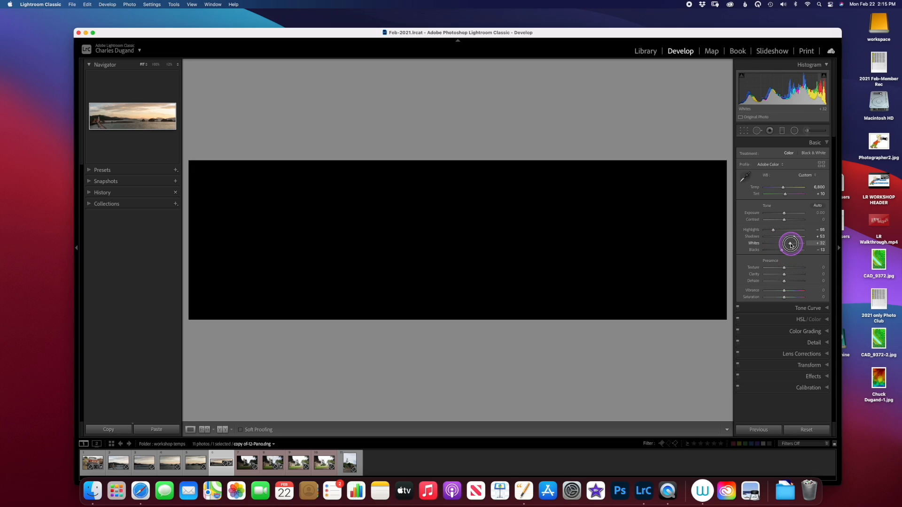
left_click_drag(791, 245, 782, 251)
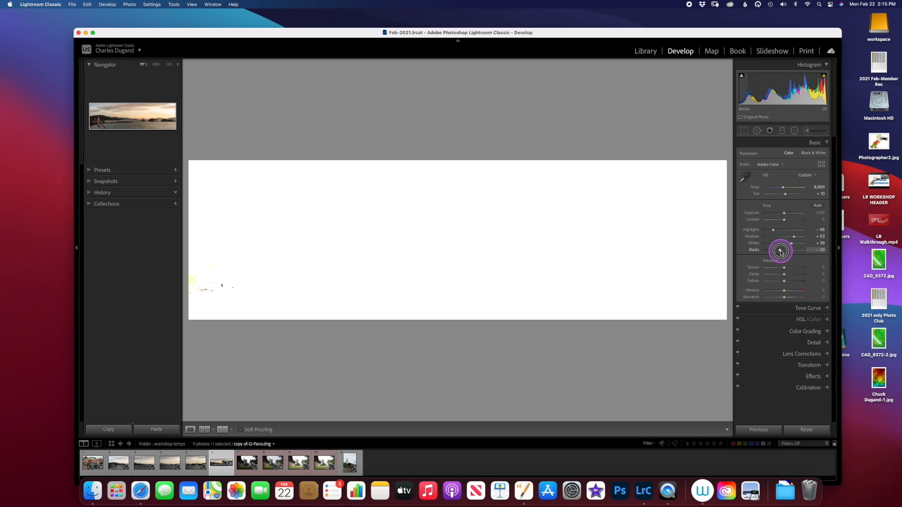
left_click_drag(780, 252, 780, 251)
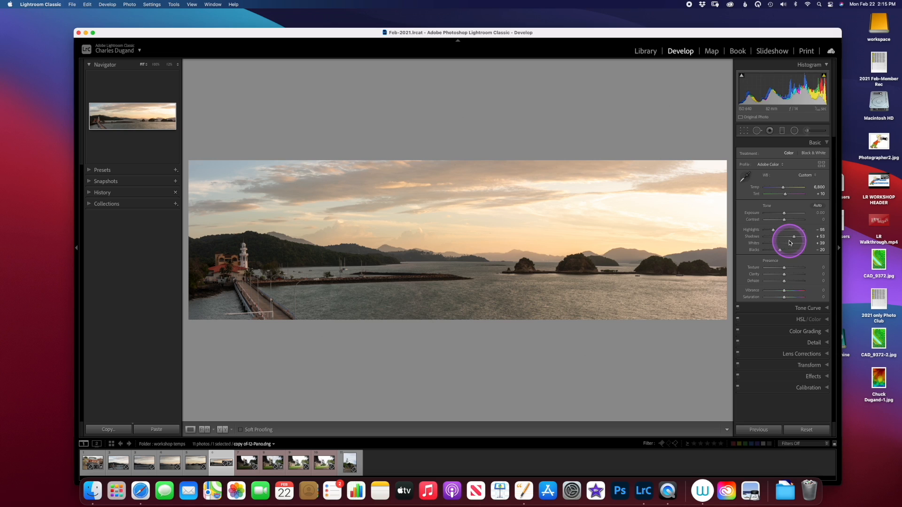
left_click(792, 245)
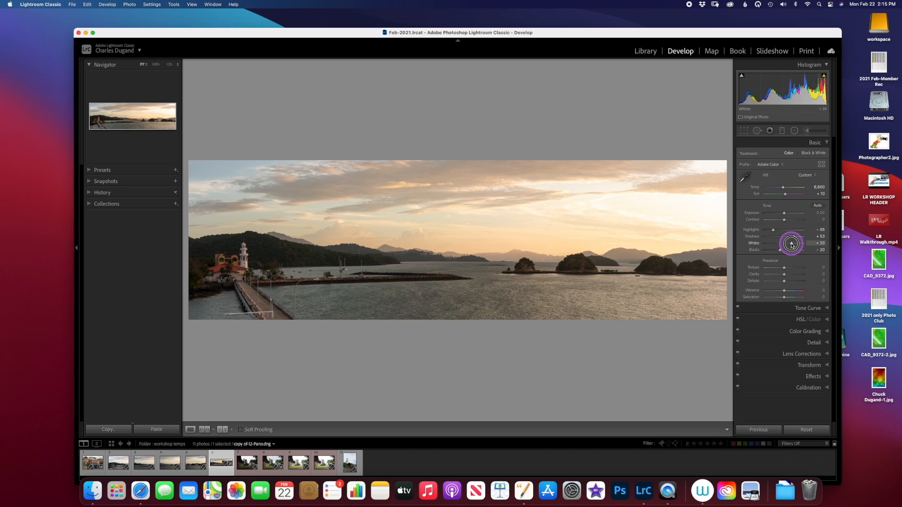
left_click_drag(790, 245, 789, 245)
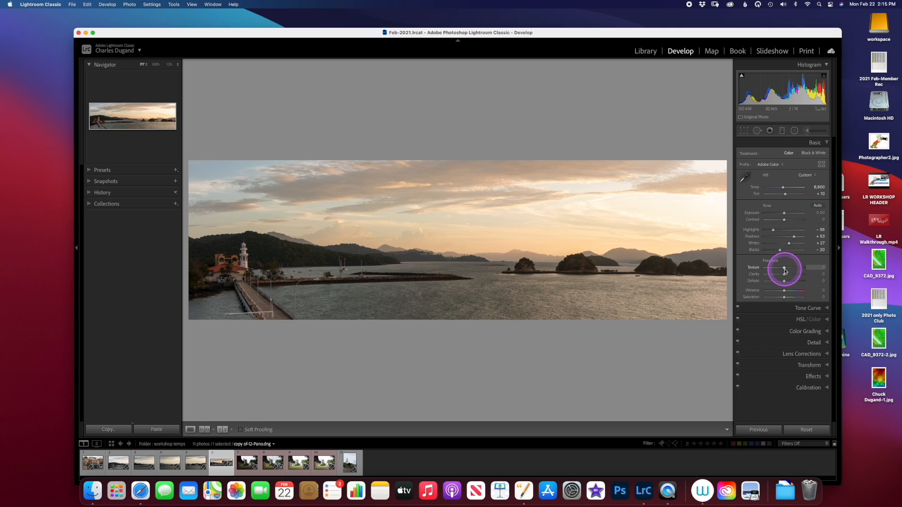
Adjust the panorama's presence with Texture +33, Clarity +8, Dehaze +2 and Vibrance +28
left_click_drag(784, 271, 791, 268)
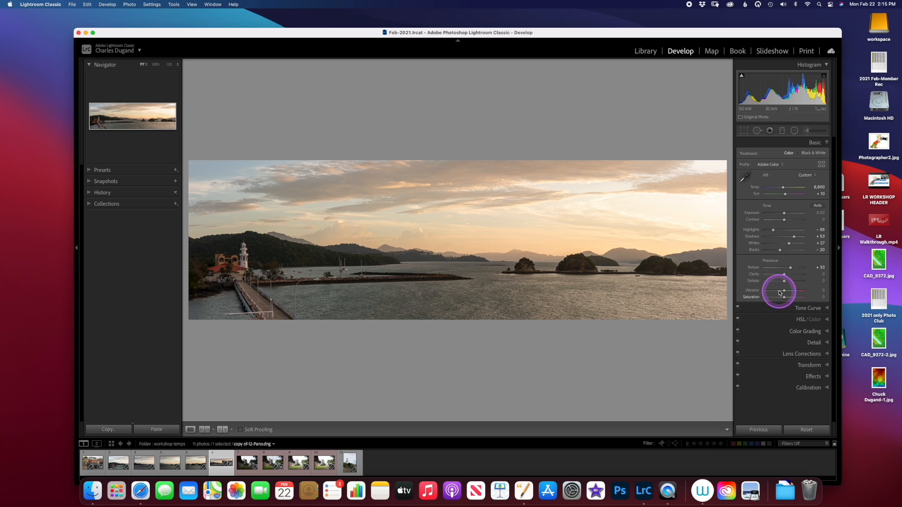
mouse_move(783, 274)
left_mouse_down()
mouse_move(807, 279)
mouse_move(756, 275)
mouse_move(794, 275)
mouse_move(770, 276)
mouse_move(785, 279)
left_mouse_up()
left_click(784, 282)
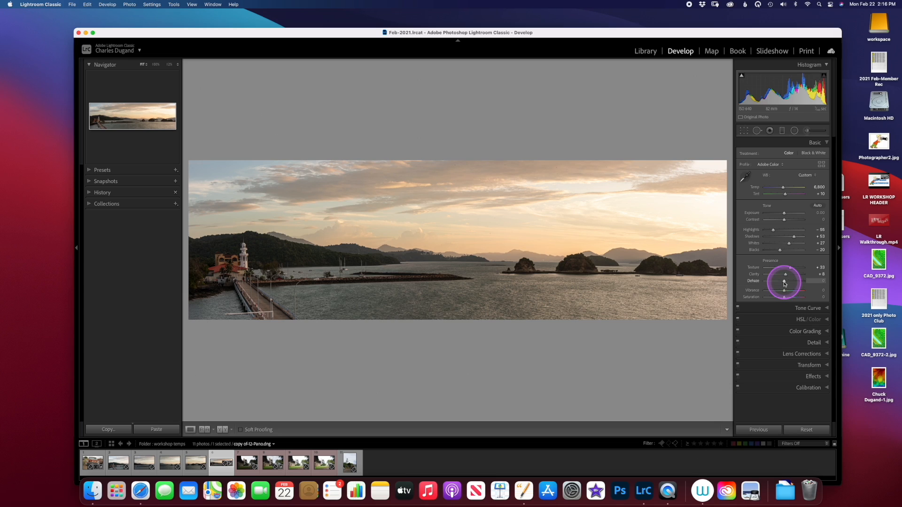
left_click_drag(785, 284, 787, 284)
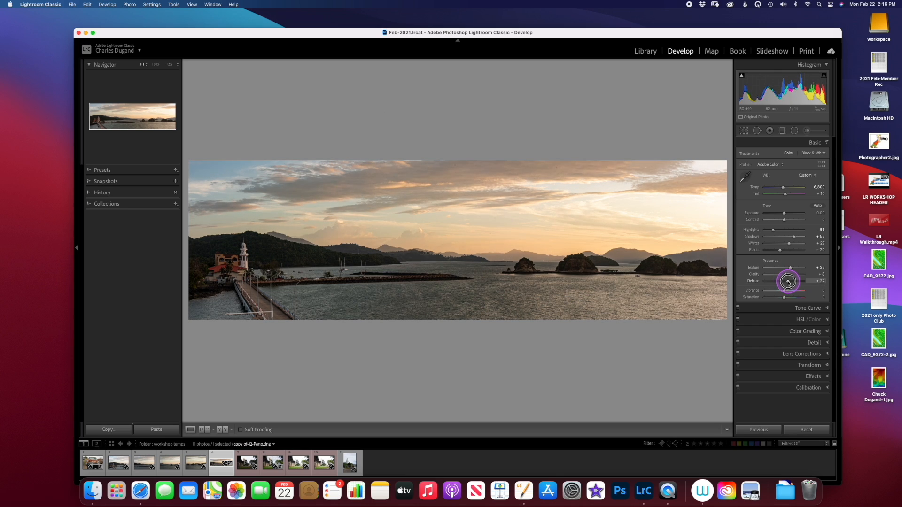
left_click_drag(787, 283, 784, 285)
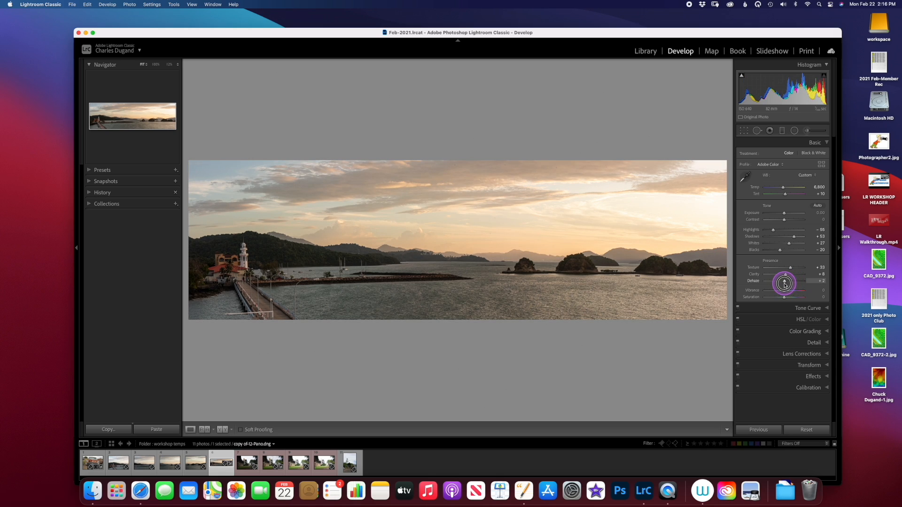
left_click_drag(784, 285, 790, 292)
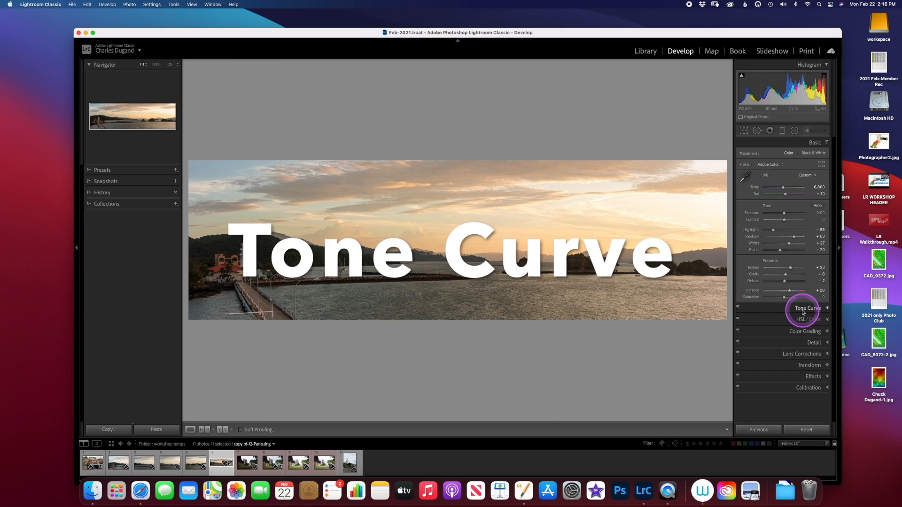
Lower the tone curve's Shadows to -14 and raise its Lights slightly, comparing the image with the curve off and on
left_click(797, 313)
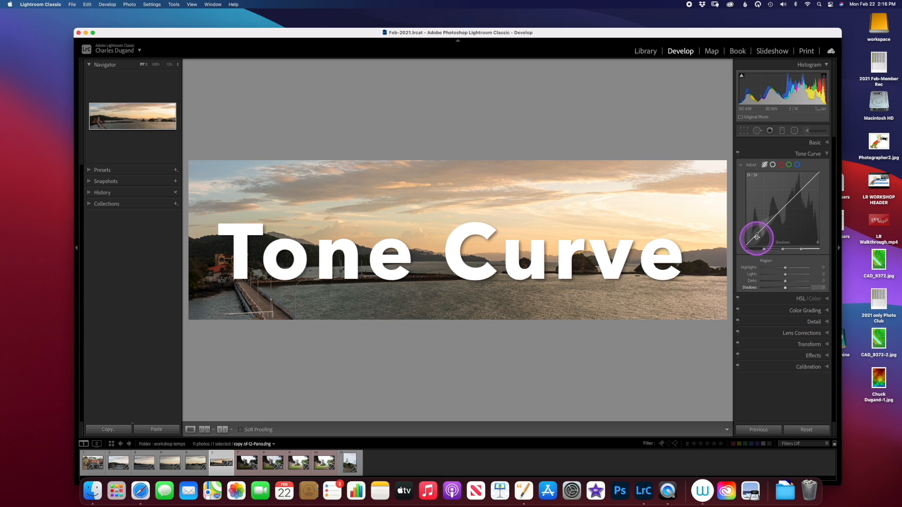
left_click_drag(762, 232, 765, 237)
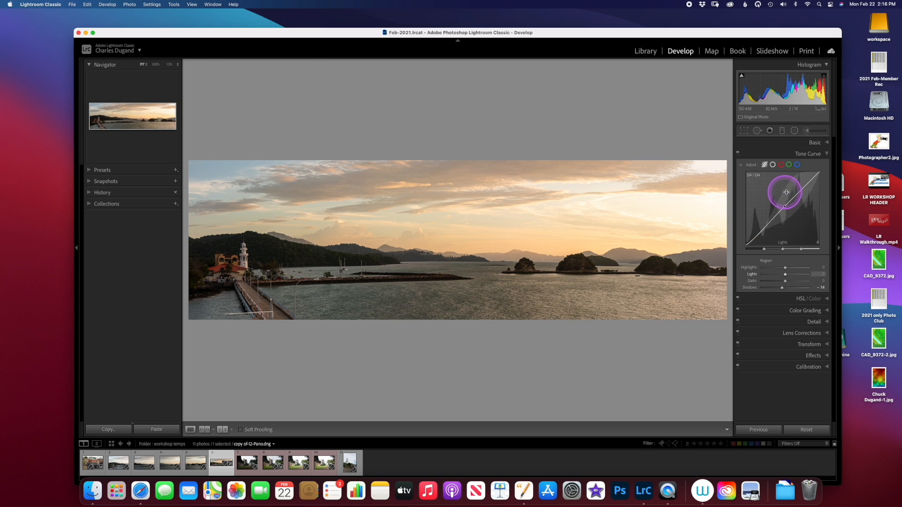
left_click_drag(799, 190, 785, 190)
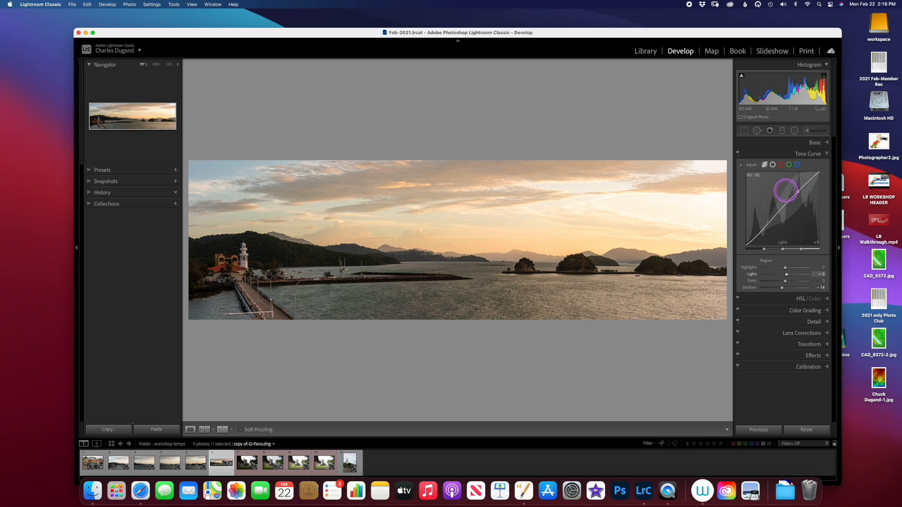
left_click(738, 153)
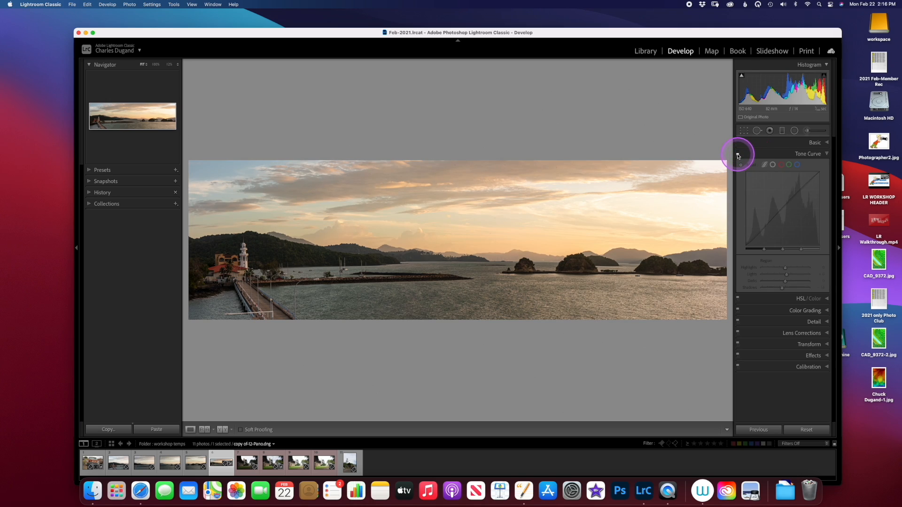
left_click(737, 154)
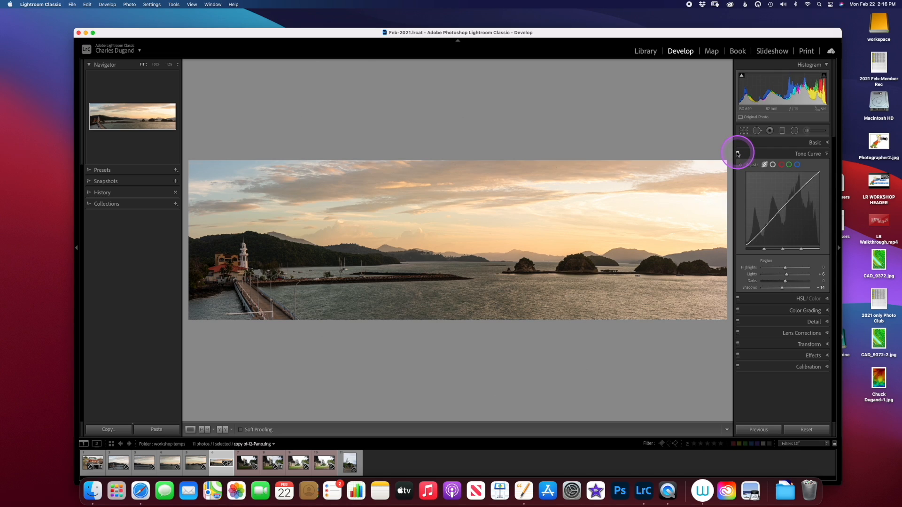
left_click(738, 156)
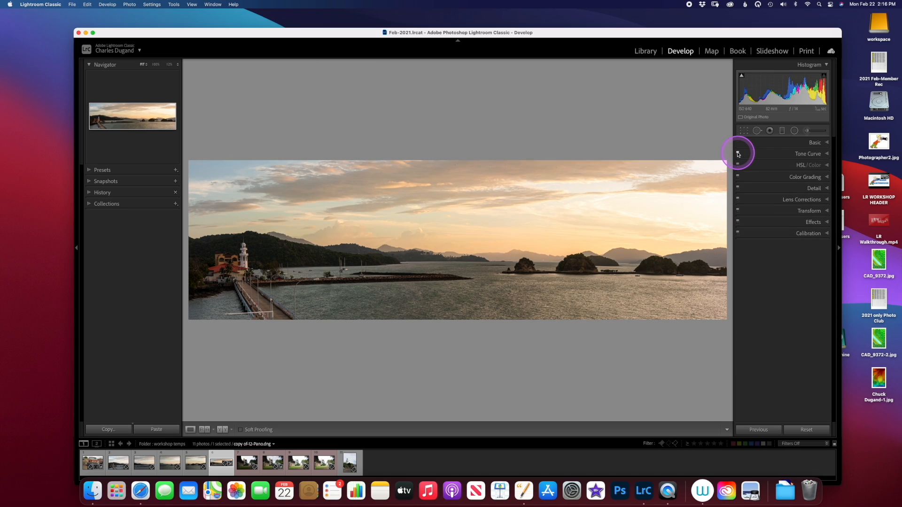
Darken the sky with targeted HSL luminance adjustments: Blue -92, Aqua -33, Yellow -22 and Orange -10
left_click(798, 166)
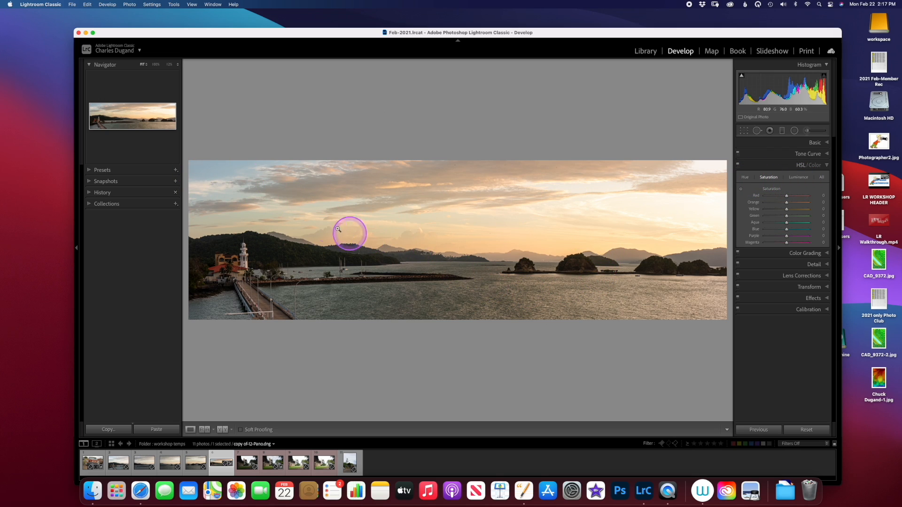
left_click(798, 177)
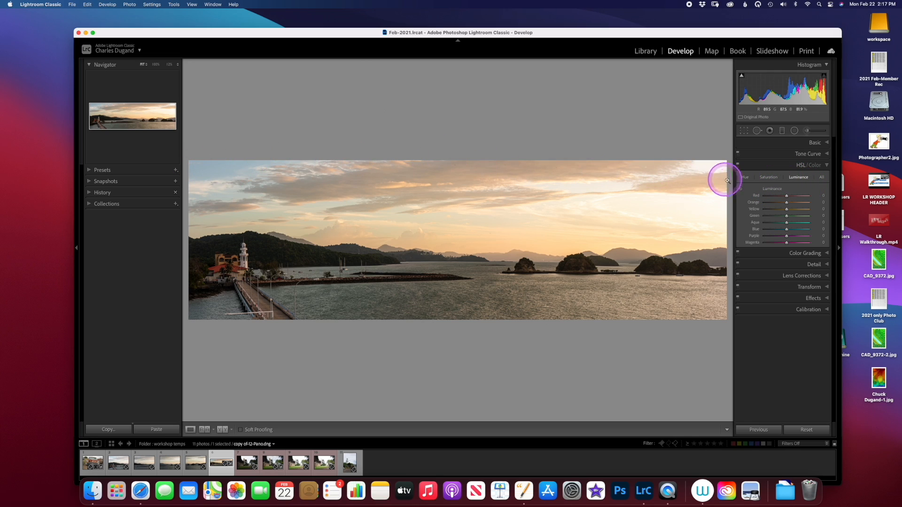
left_click(741, 191)
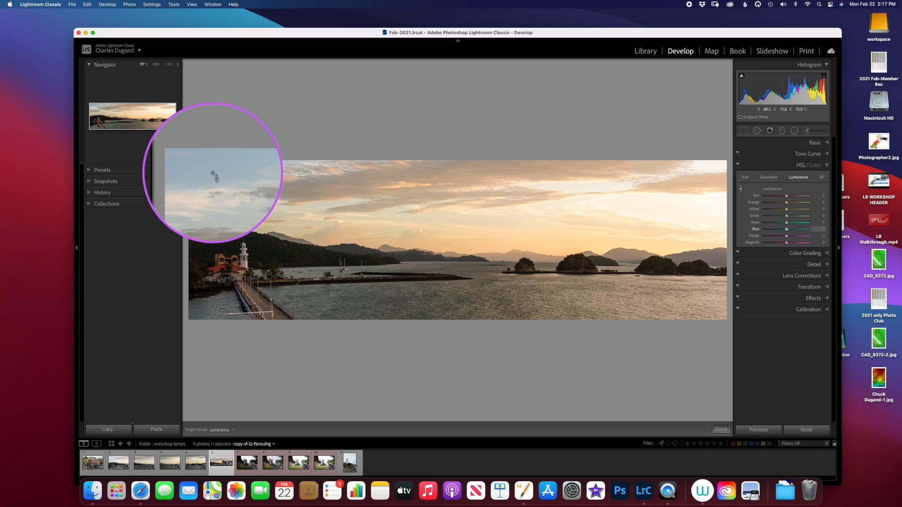
mouse_move(214, 175)
left_mouse_down()
mouse_move(215, 189)
mouse_move(210, 165)
mouse_move(210, 186)
mouse_move(206, 167)
mouse_move(208, 175)
left_mouse_up()
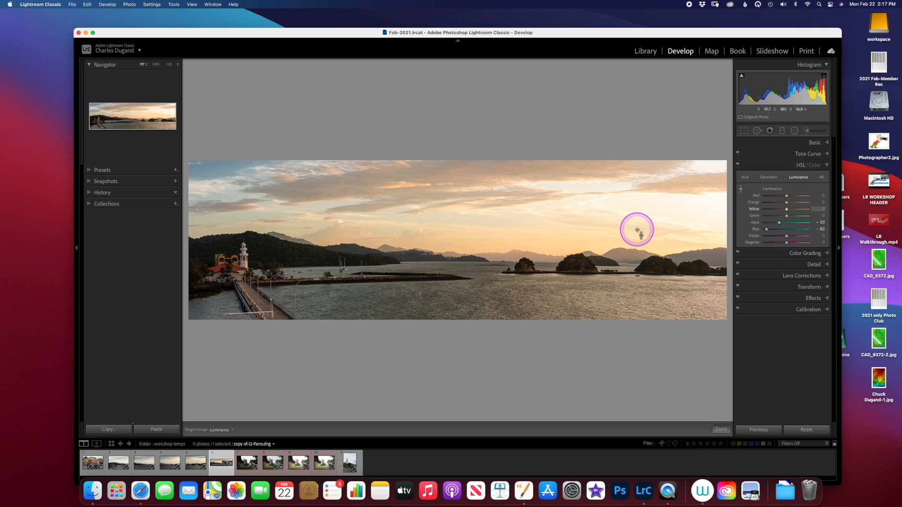
left_click(633, 228)
left_click_drag(633, 227, 632, 233)
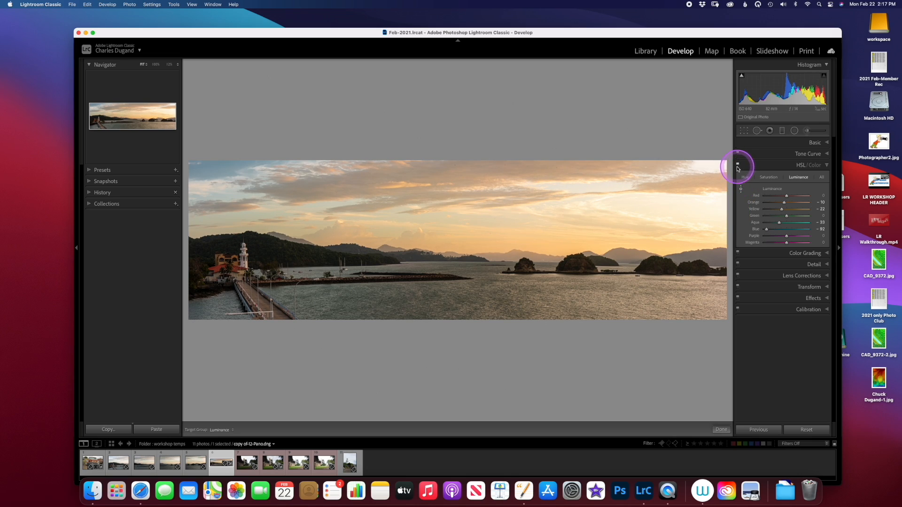
Switch the HSL adjustments off and on repeatedly to compare their effect on the sky
left_click(738, 168)
left_click(738, 168)
left_click(738, 168)
left_click(737, 167)
left_click(737, 167)
left_click(737, 168)
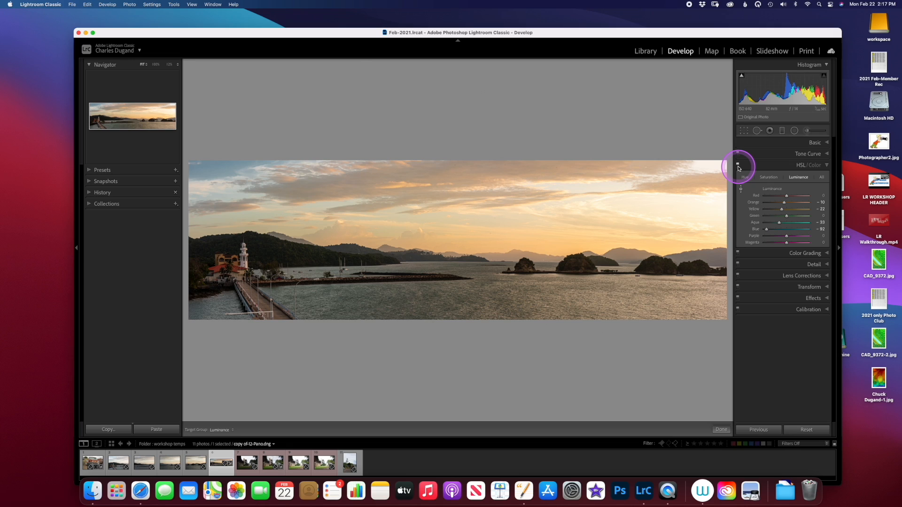
Look over the Color Grading controls and the Detail settings for sharpening and noise reduction
left_click(807, 254)
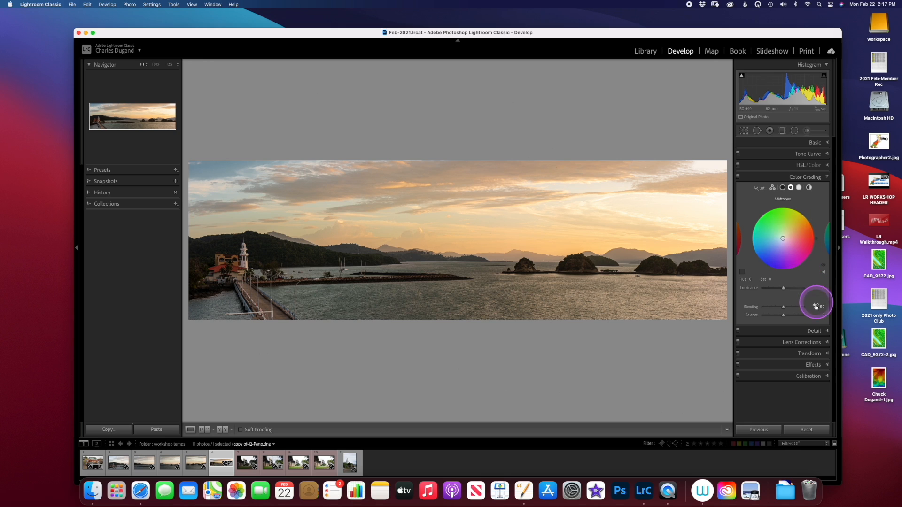
left_click(813, 331)
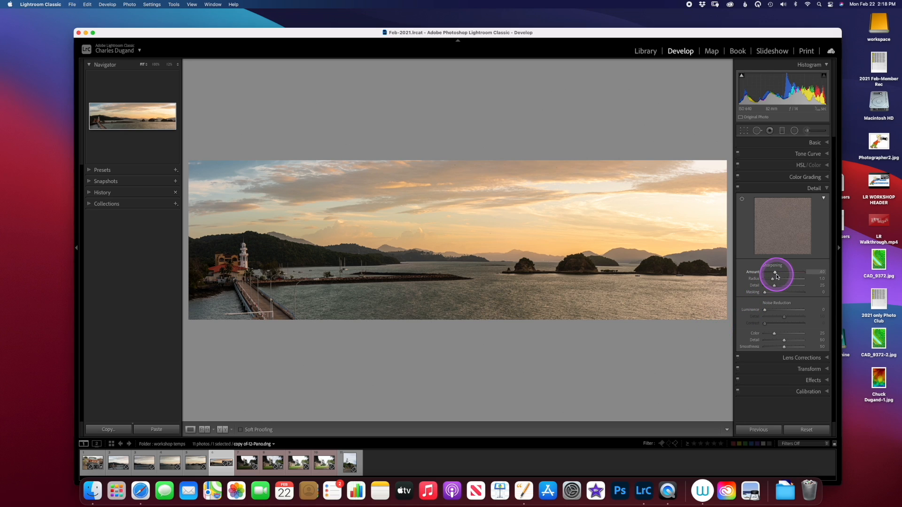
Check the default sharpening of the bridge photo jpg Vs Raw-3.jpg, and reopen the harbor panorama for developing
left_click(647, 52)
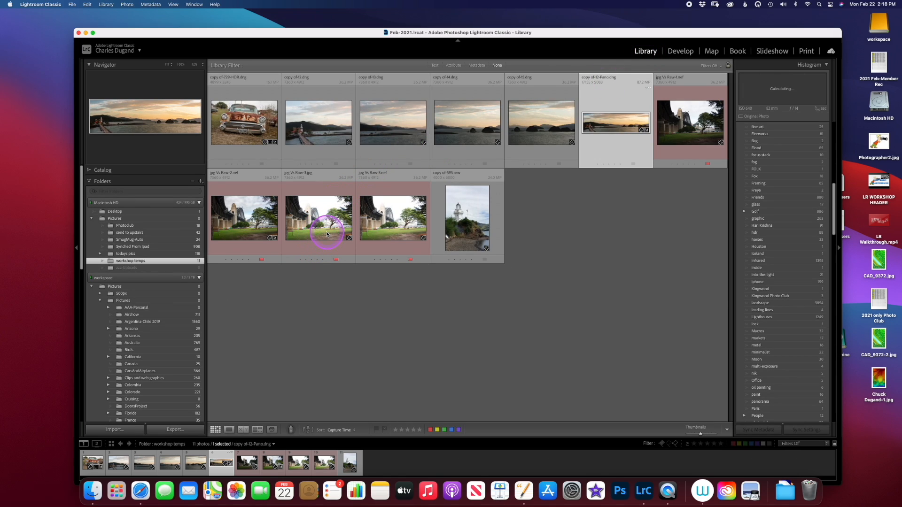
left_click(317, 209)
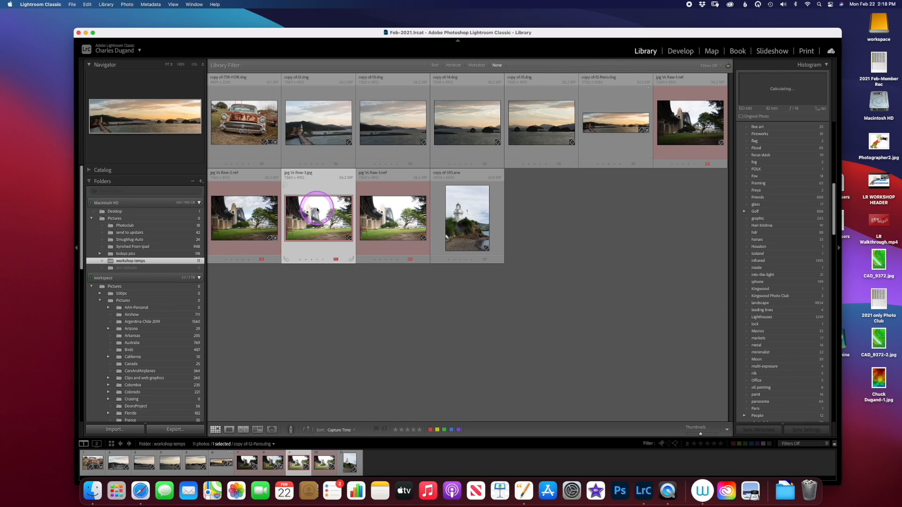
left_click(618, 93)
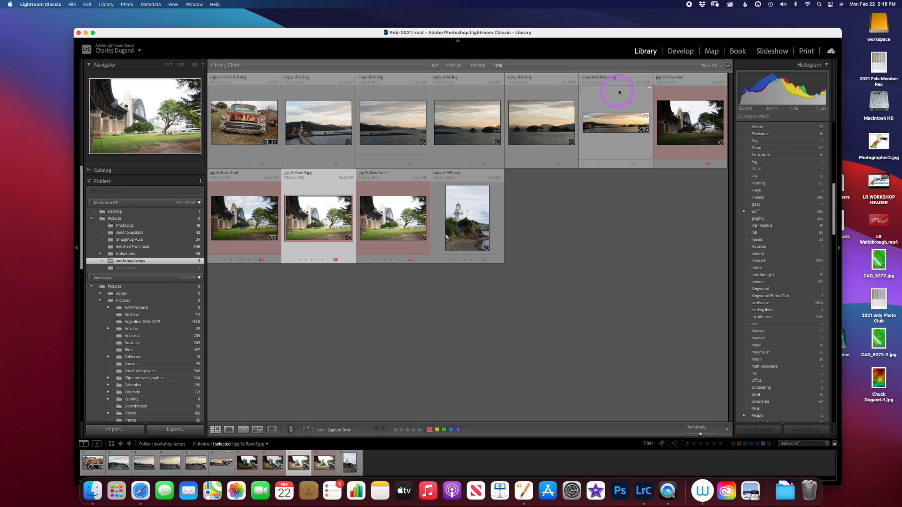
left_click(680, 51)
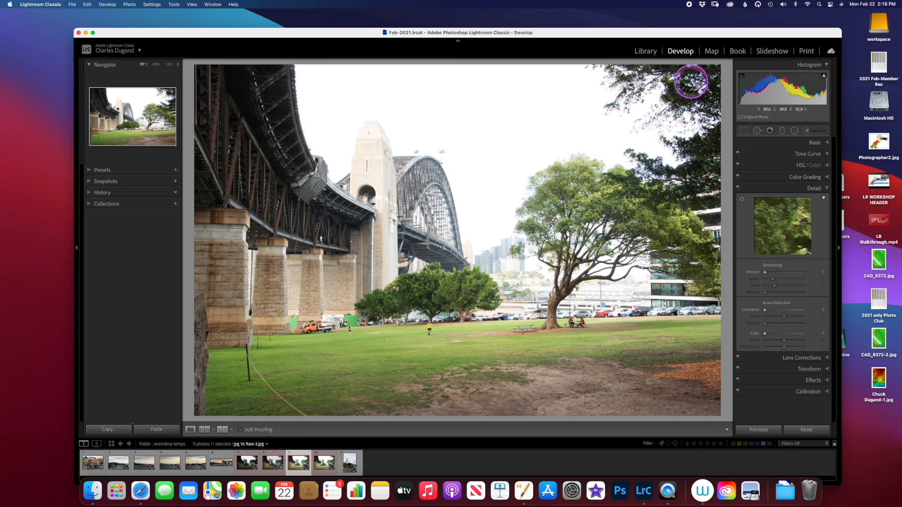
left_click(644, 51)
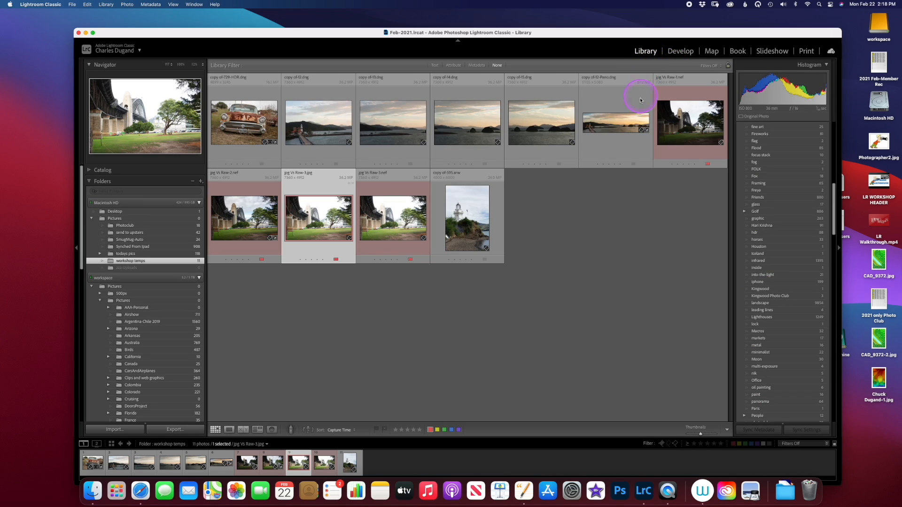
left_click(630, 128)
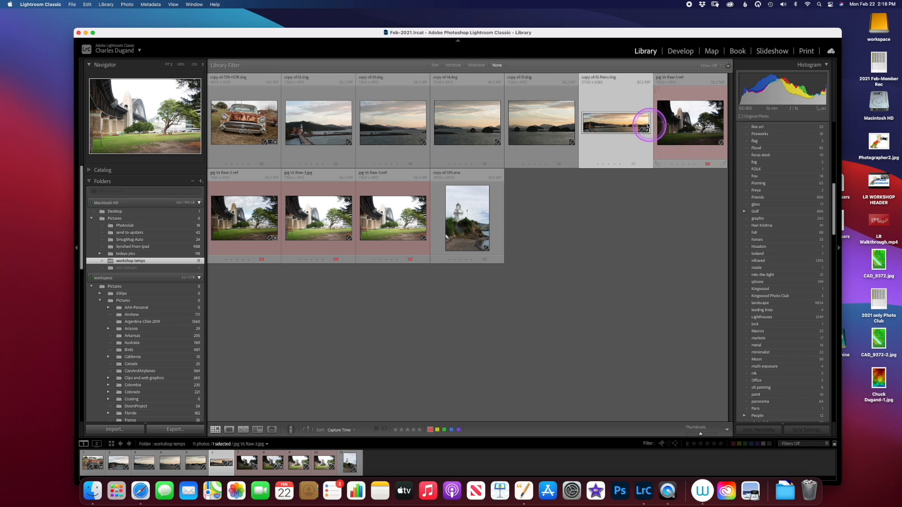
left_click(681, 51)
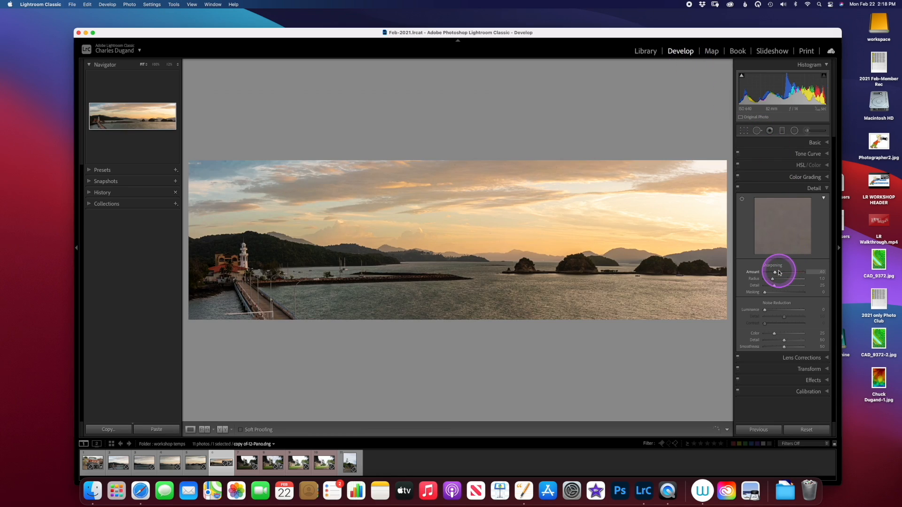
Set the panorama's sharpening Amount to 80 and check the sky at 100%
left_click_drag(775, 274, 786, 273)
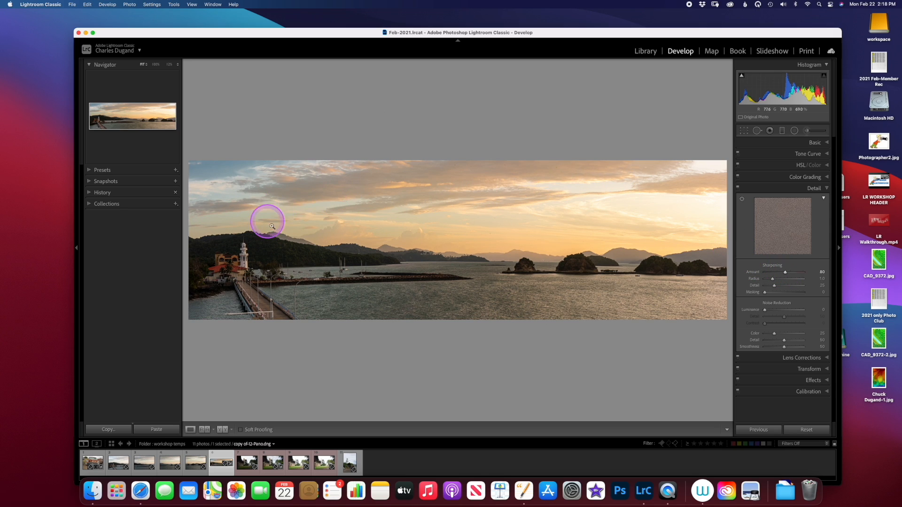
left_click(561, 222)
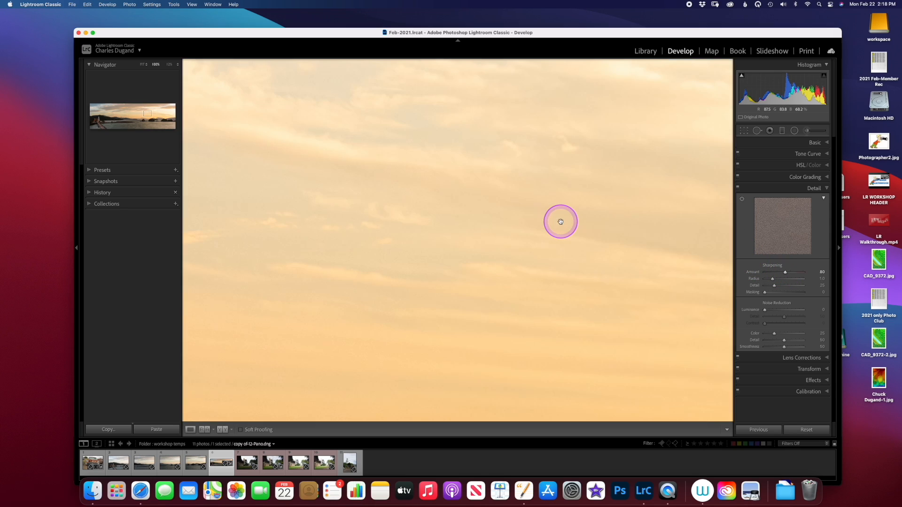
left_click(561, 222)
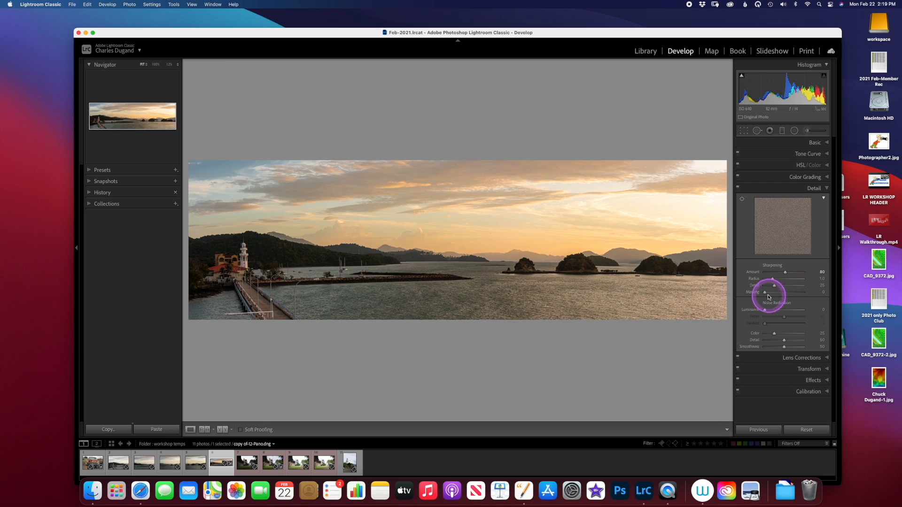
Set the sharpening Masking to 47 using the black-and-white mask preview, and Luminance noise reduction to 8
key("alt")
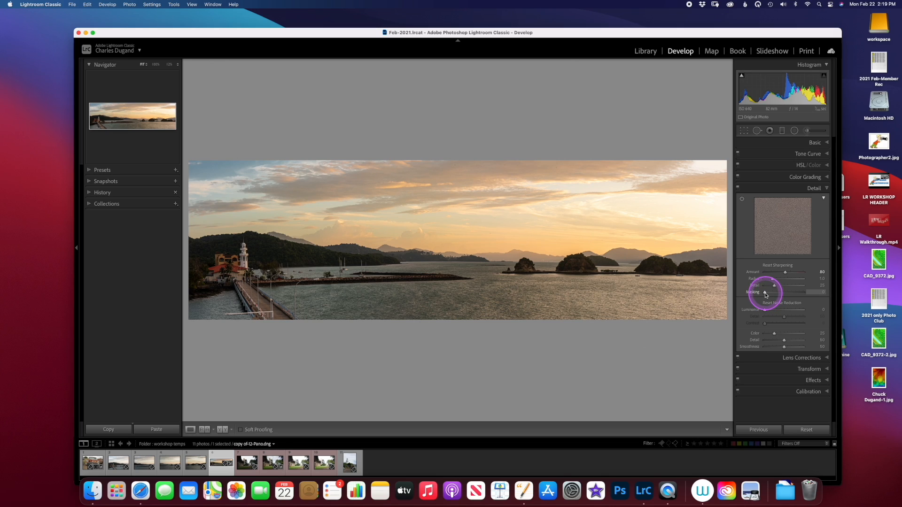
left_click(765, 293, "alt")
left_click_drag(765, 294, 783, 299)
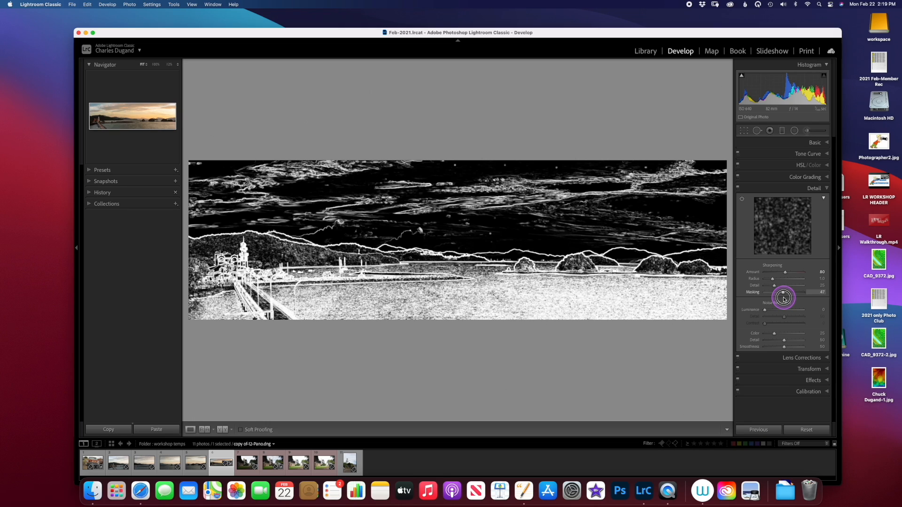
left_click_drag(783, 299, 784, 299)
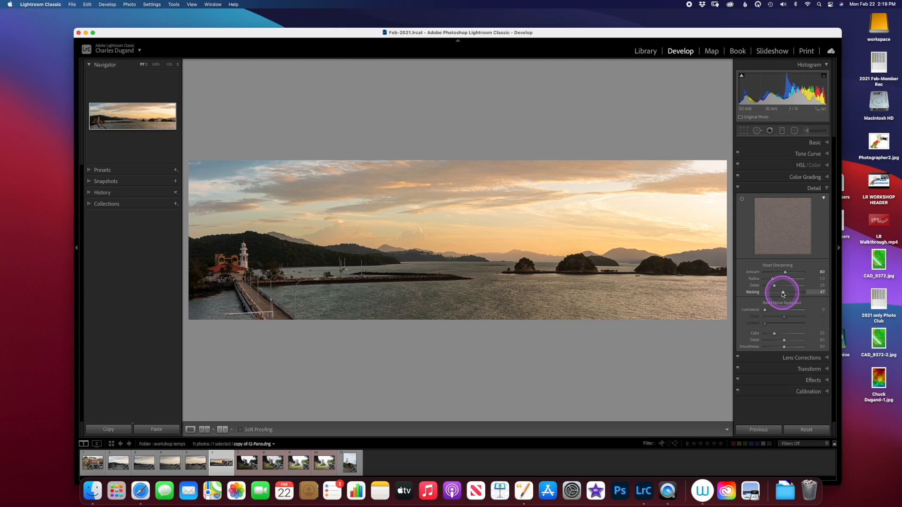
left_click_drag(783, 294, 782, 293)
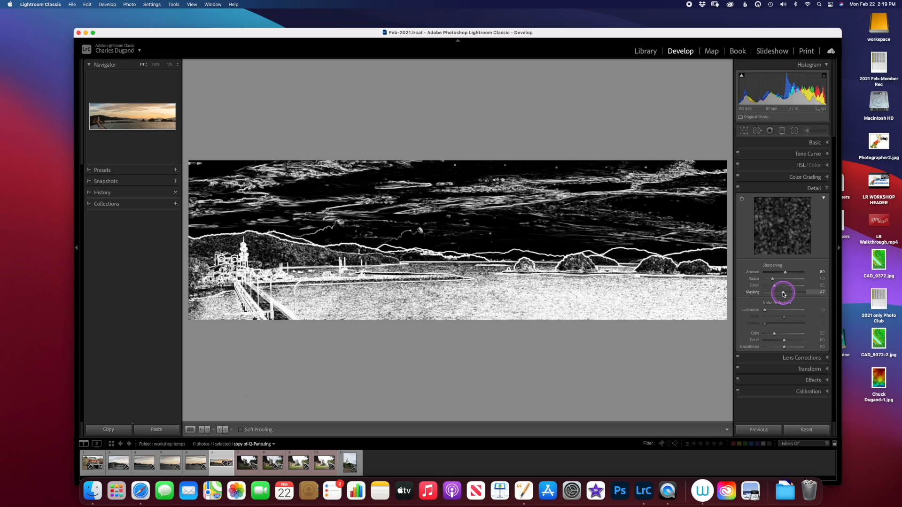
left_click_drag(782, 294, 782, 291)
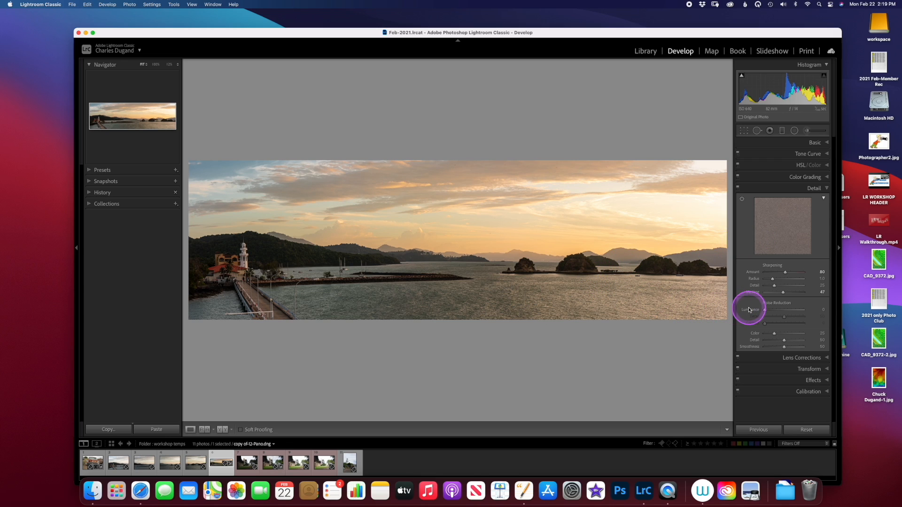
left_click_drag(763, 311, 769, 310)
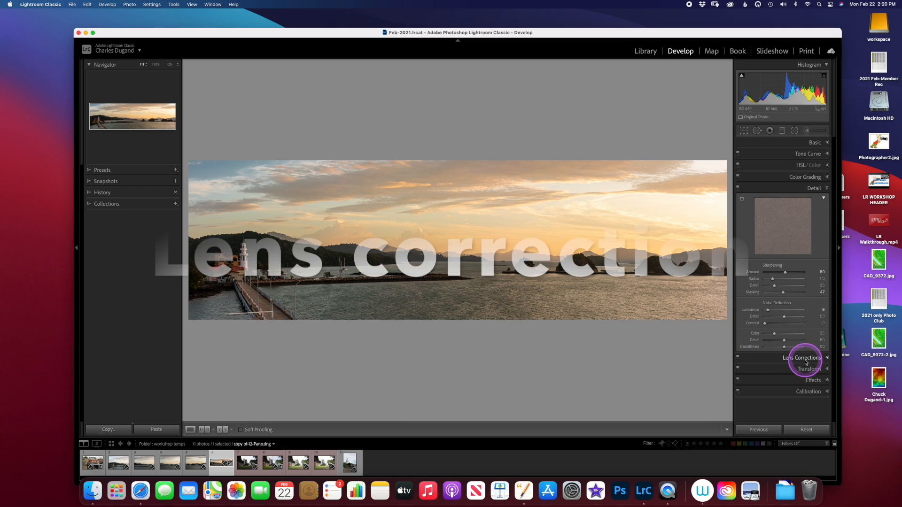
Enable profile corrections for the panorama's lens
left_click(806, 359)
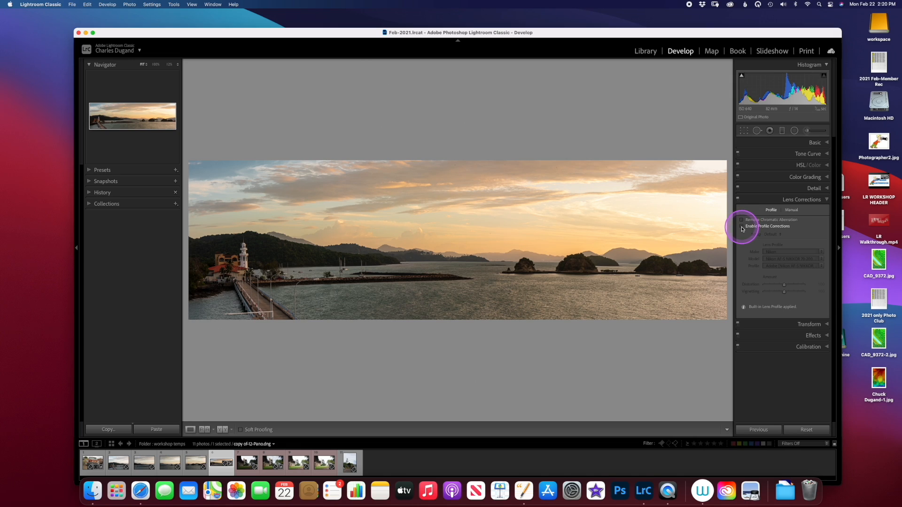
left_click(742, 227)
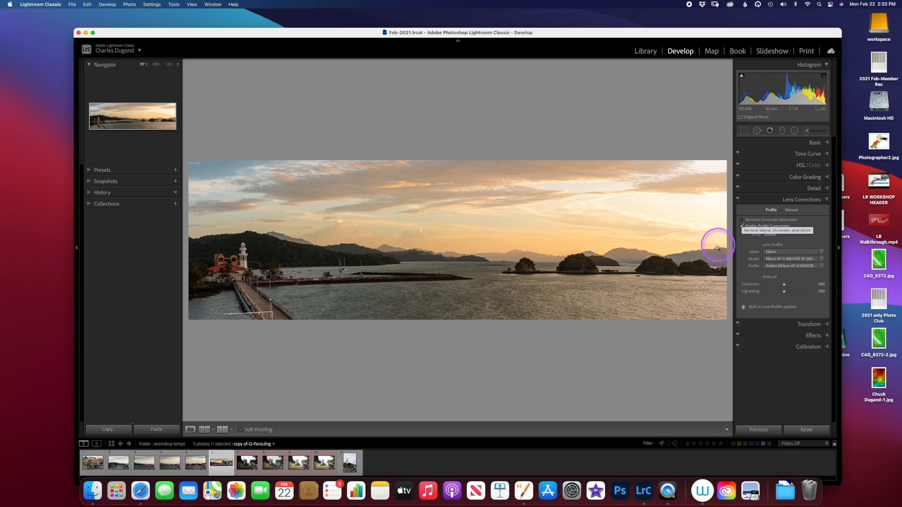
Inspect the island and hill edges at 100% for color fringing and enable Remove Chromatic Aberration
left_click(678, 255)
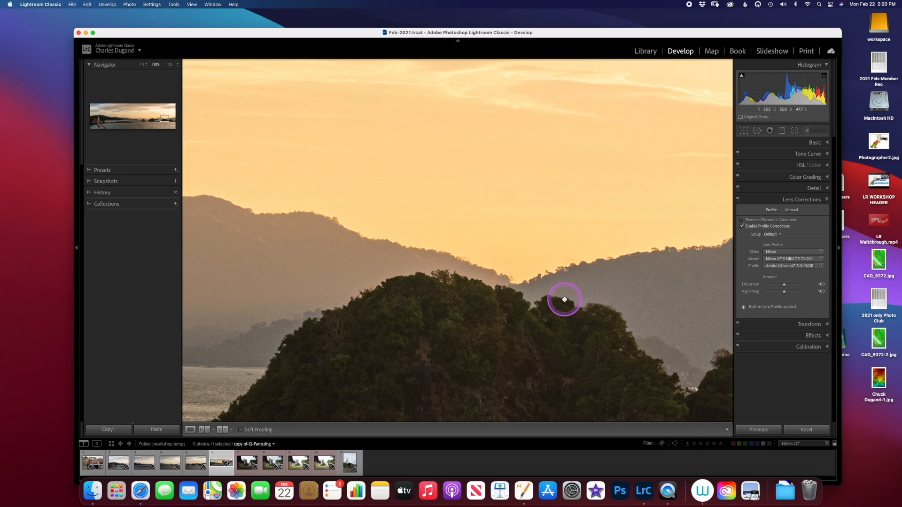
left_click_drag(565, 299, 638, 313)
left_click_drag(400, 296, 748, 241)
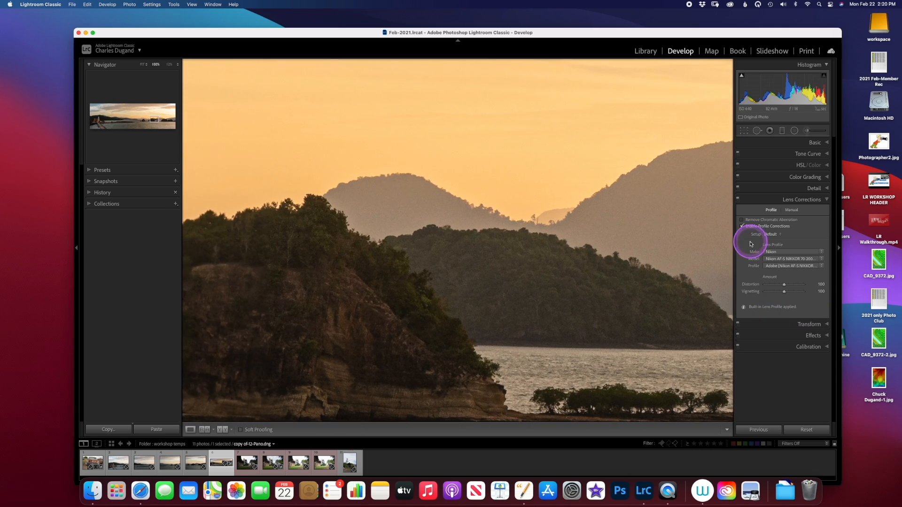
left_click_drag(459, 274, 710, 268)
left_click_drag(503, 282, 710, 266)
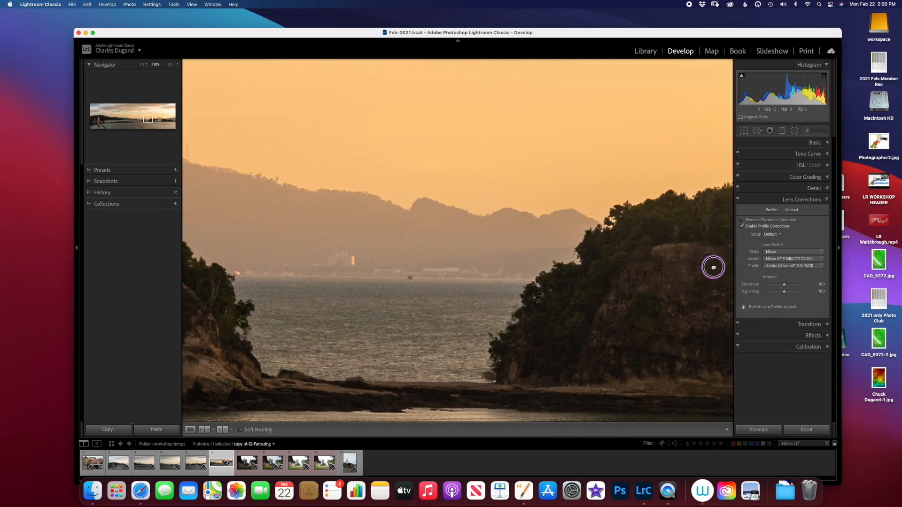
left_click_drag(548, 282, 747, 268)
left_click_drag(453, 274, 746, 264)
left_click_drag(393, 274, 731, 311)
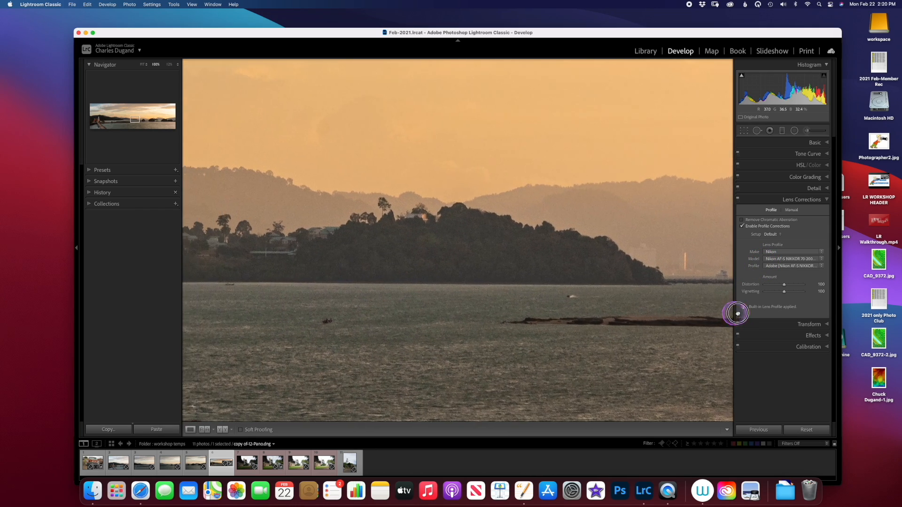
left_click_drag(308, 267, 718, 278)
left_click_drag(439, 273, 584, 288)
left_click_drag(328, 278, 701, 275)
left_click_drag(432, 267, 700, 284)
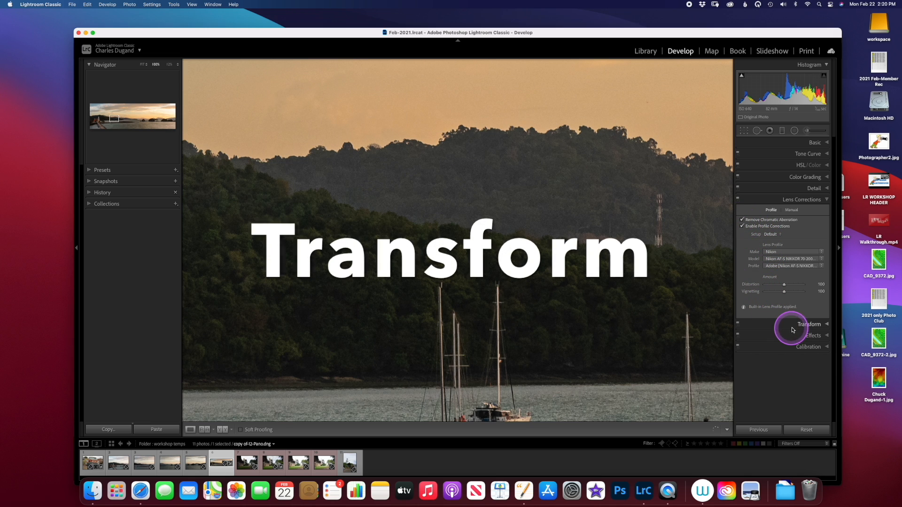
Try the Auto Upright transform on the whole panorama
left_click(801, 324)
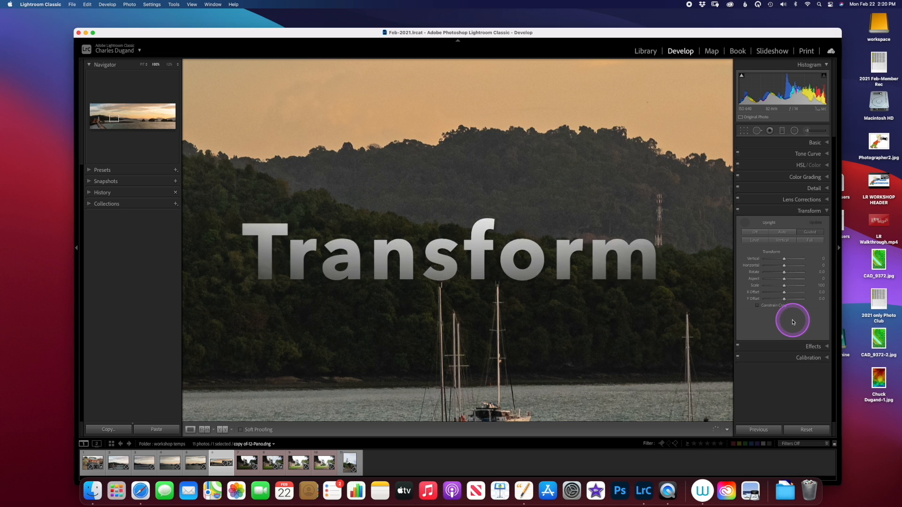
key("super+minus")
key("super+minus")
key("super+minus")
key("super+minus")
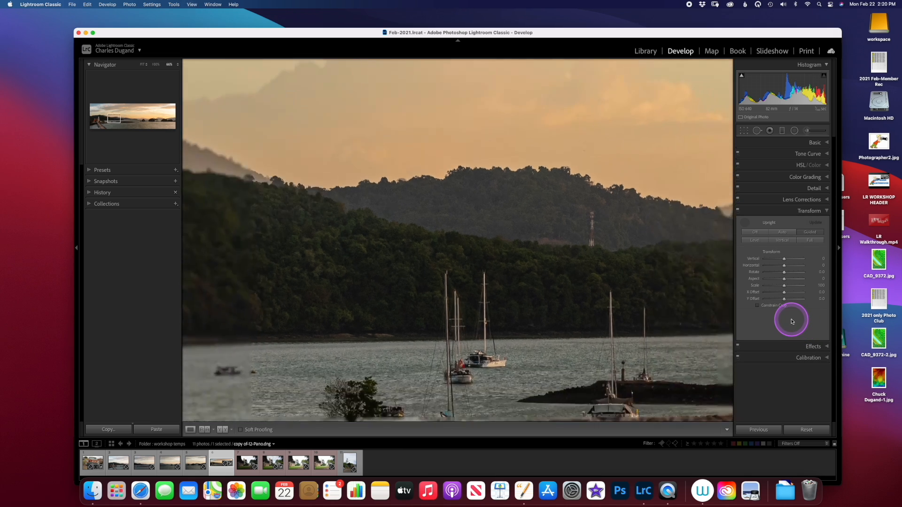
key("super+minus")
key("super+minus")
key("super+minus")
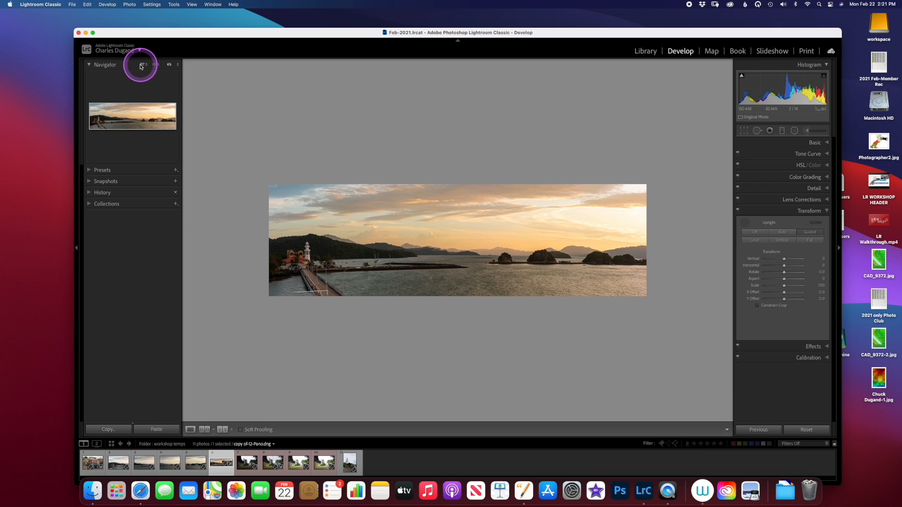
left_click(142, 64)
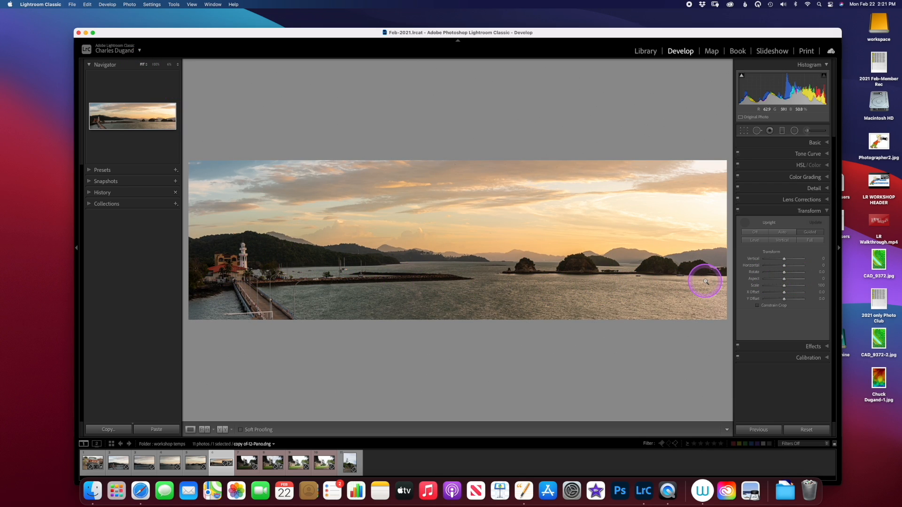
left_click(780, 232)
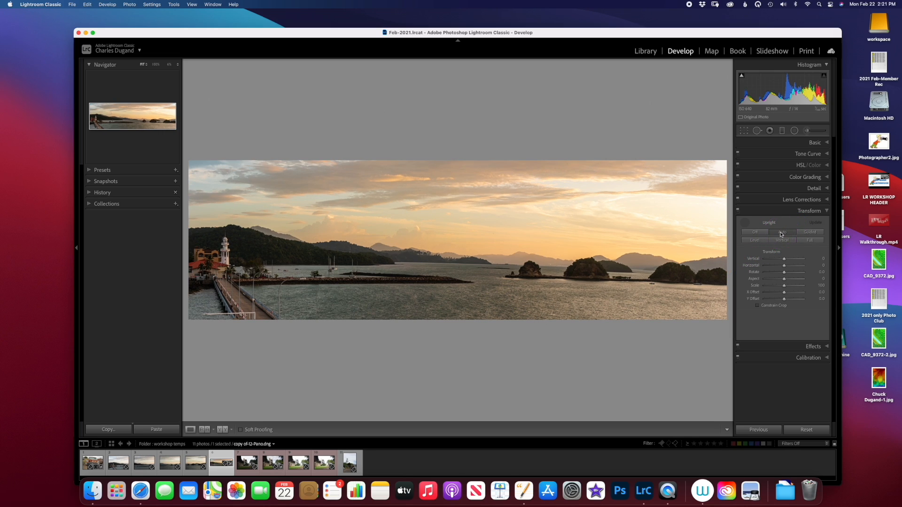
Apply Guided Upright with a horizontal guide along the waterline and a vertical guide on the white tower
left_click(806, 233)
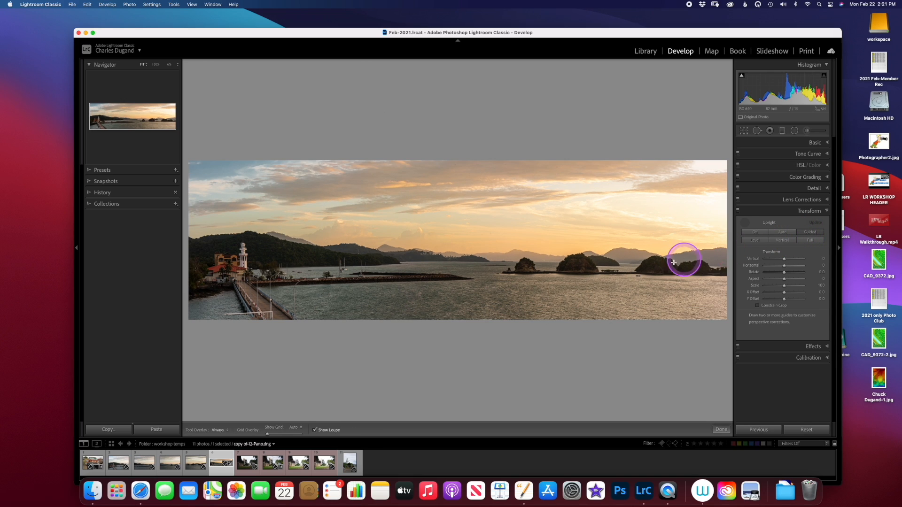
left_click_drag(719, 266, 328, 266)
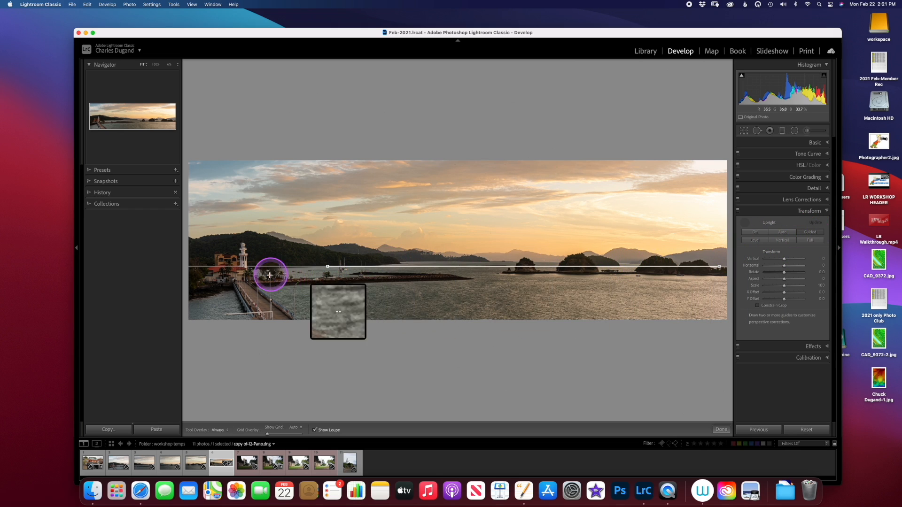
left_click_drag(243, 244, 243, 266)
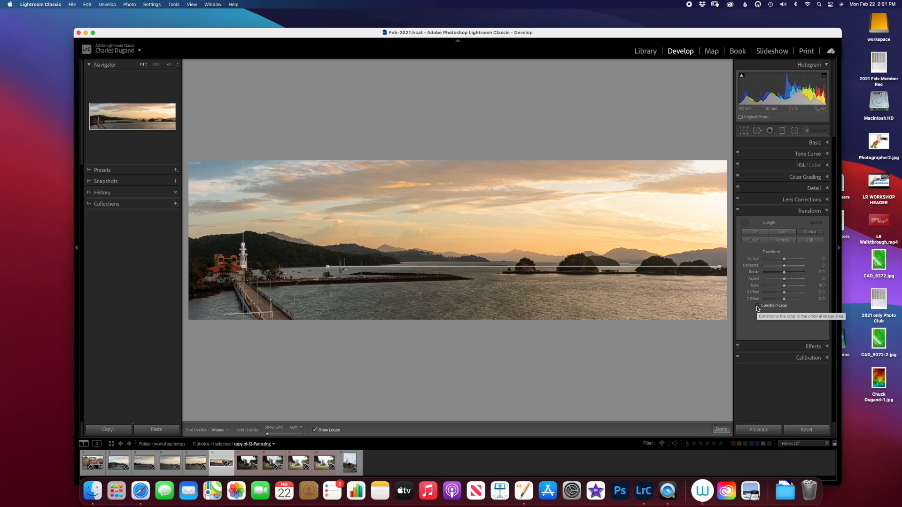
Add a slight dark post-crop vignette in Highlight Priority style with Amount -11
left_click(809, 347)
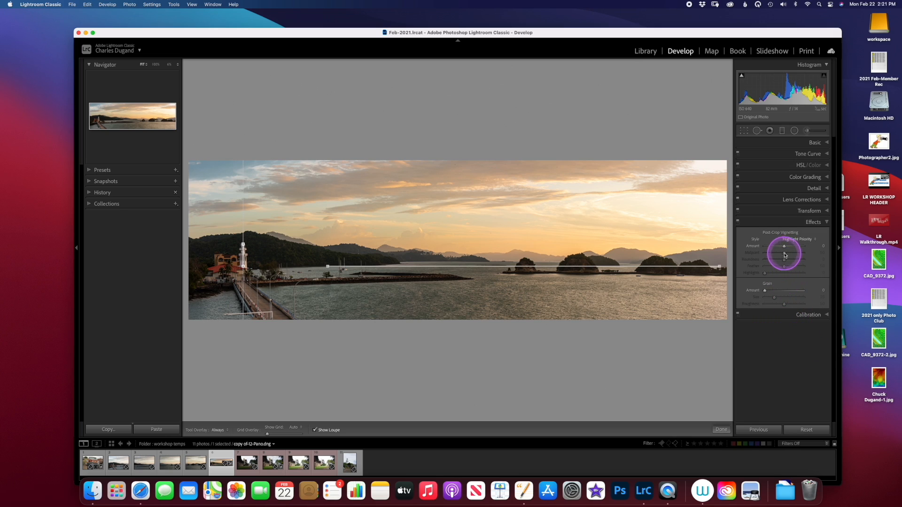
left_click_drag(785, 249, 783, 248)
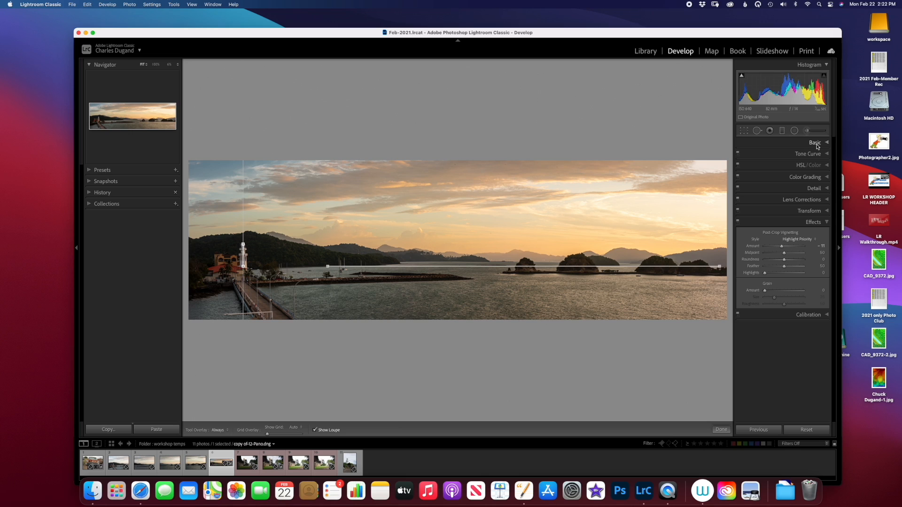
Finish the Guided Upright tool that is still active on the panorama, keeping its guides
key("w")
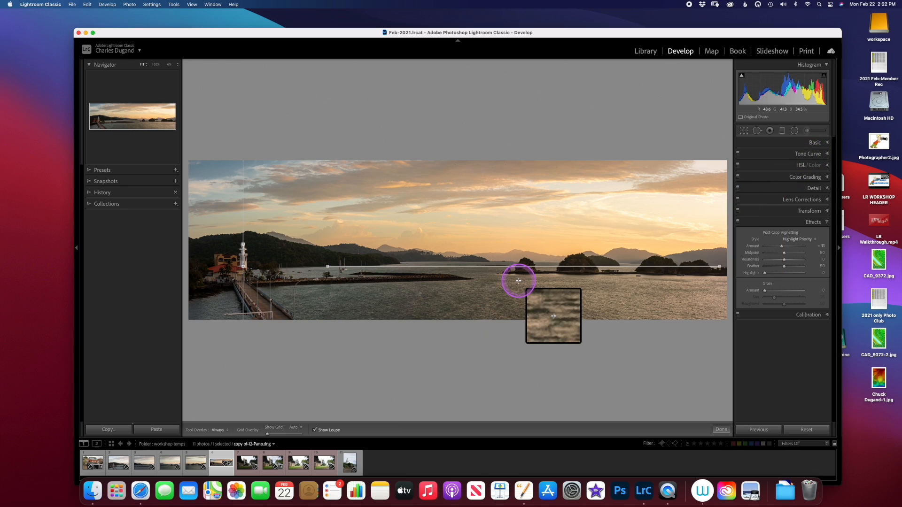
left_click(725, 431)
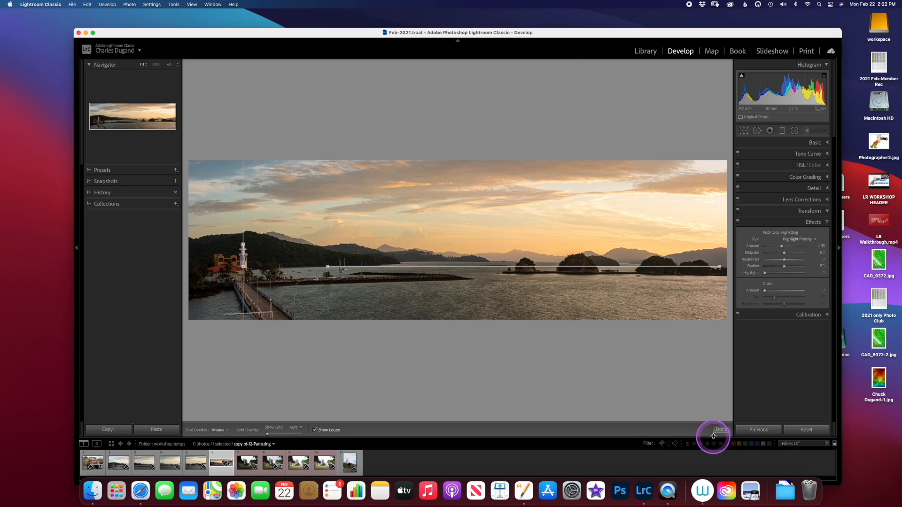
left_click(721, 430)
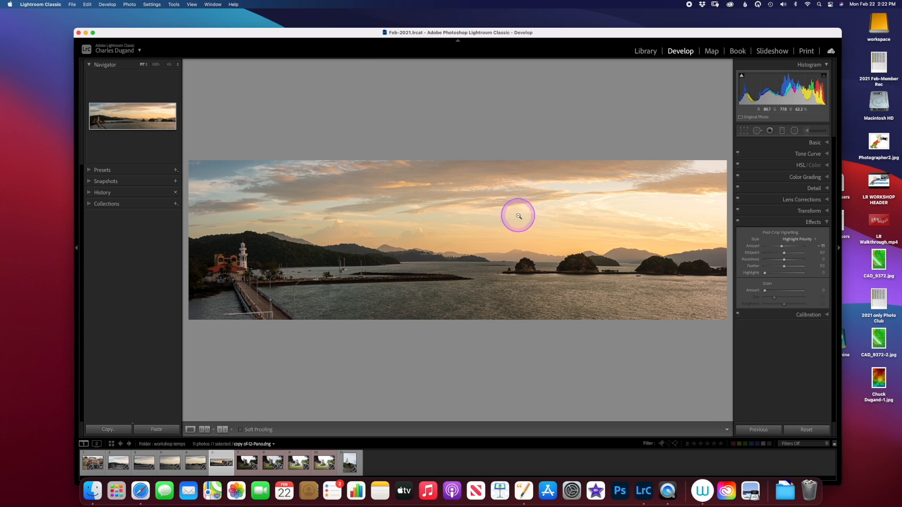
Place a narrow, level graduated filter across the horizon and shift it slightly upward to the base of the hills
left_click(782, 132)
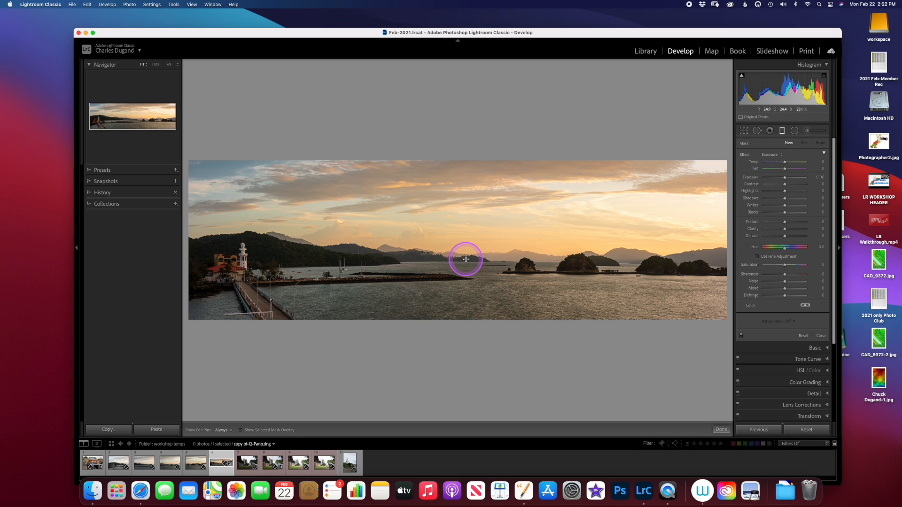
mouse_move(466, 259)
left_mouse_down()
mouse_move(465, 312)
mouse_move(465, 276)
left_mouse_up()
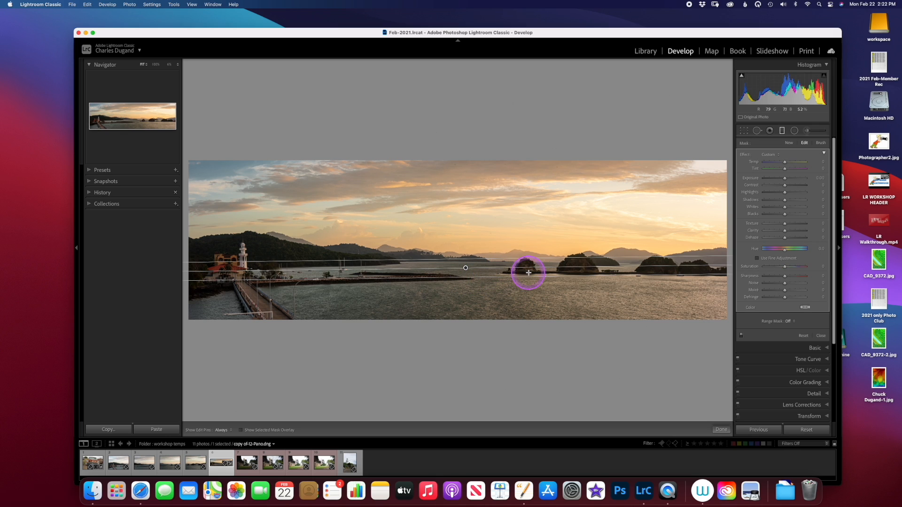
left_click_drag(535, 267, 535, 267)
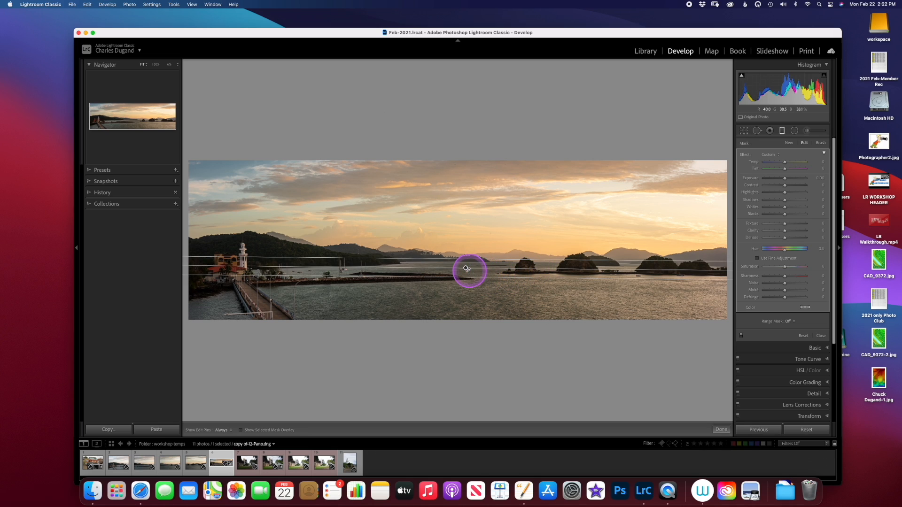
left_click_drag(466, 268, 465, 263)
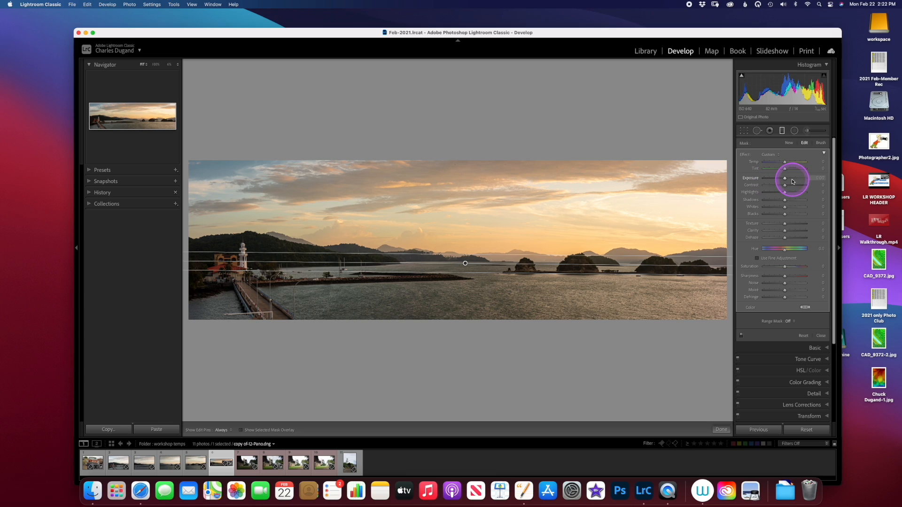
Rotate the graduated filter about 180° to affect the water, with Exposure 0.42, Highlights -44 and Shadows 29
left_click_drag(785, 179, 786, 180)
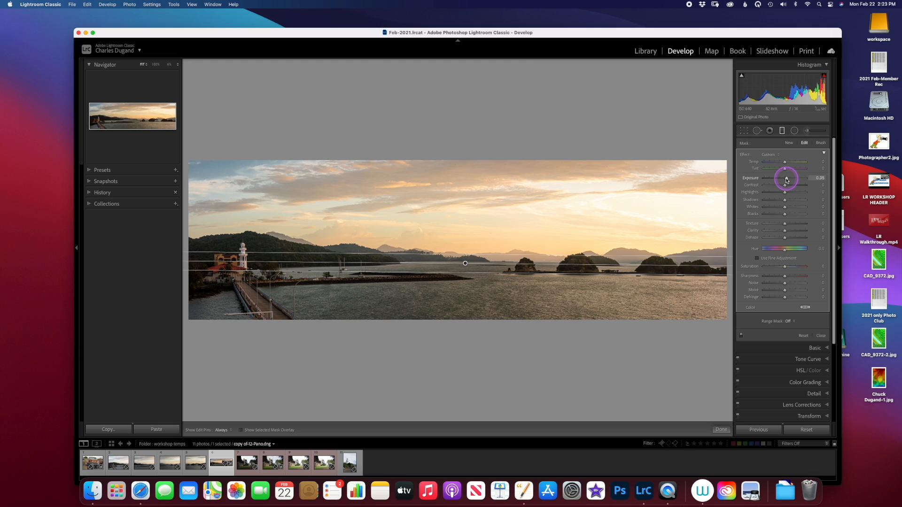
left_click_drag(695, 267, 357, 260)
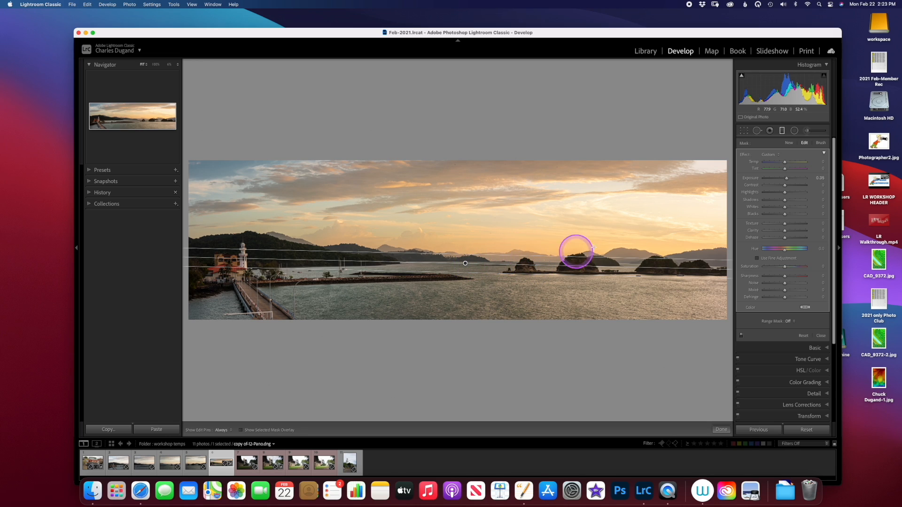
left_click_drag(787, 179, 787, 179)
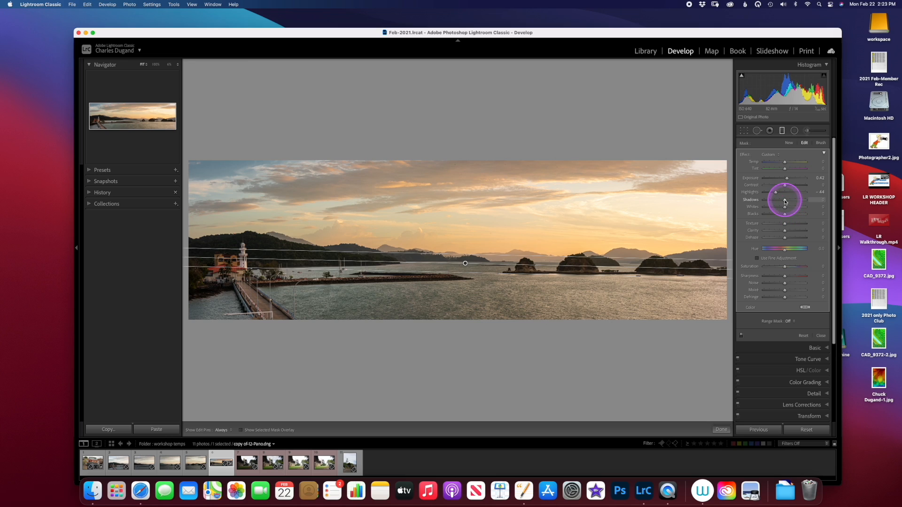
left_click_drag(785, 201, 789, 201)
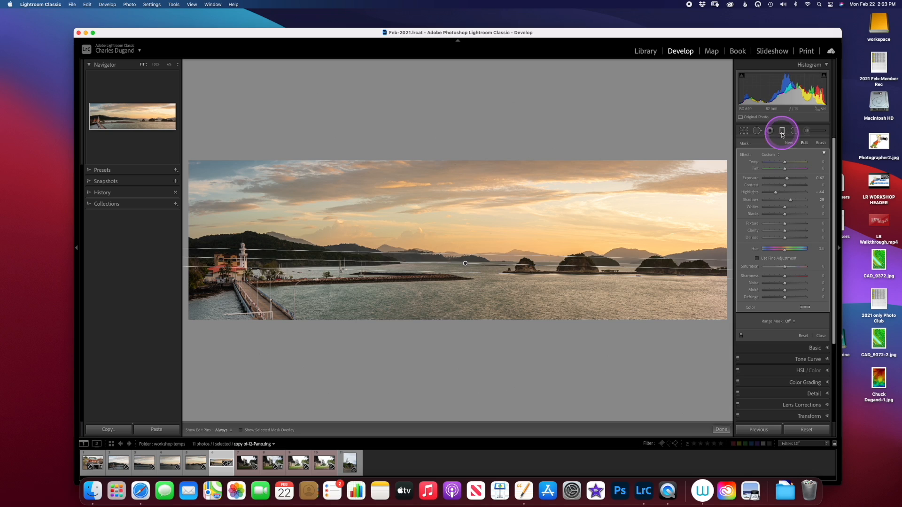
Add a second graduated filter over the sky down to the horizon, with Exposure -0.80, Temp 10 and Tint 10
left_click(781, 132)
left_click(782, 133)
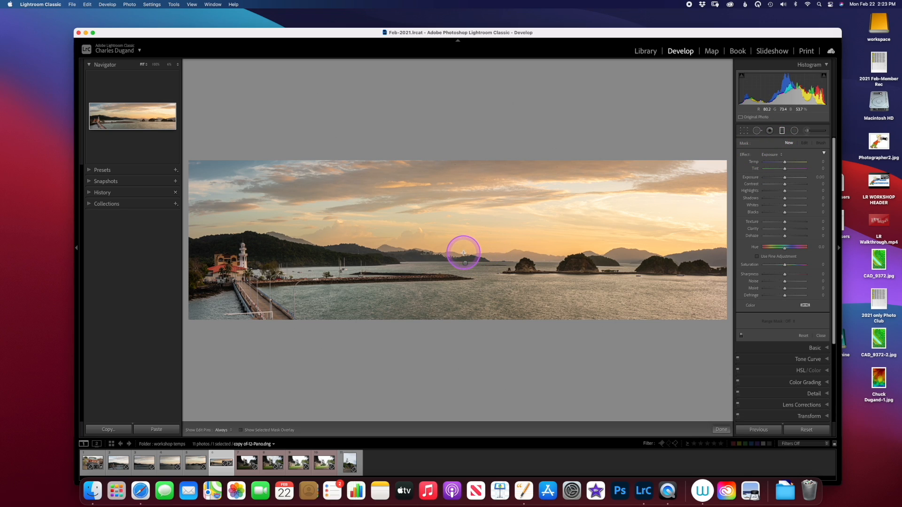
left_click_drag(462, 257, 462, 276)
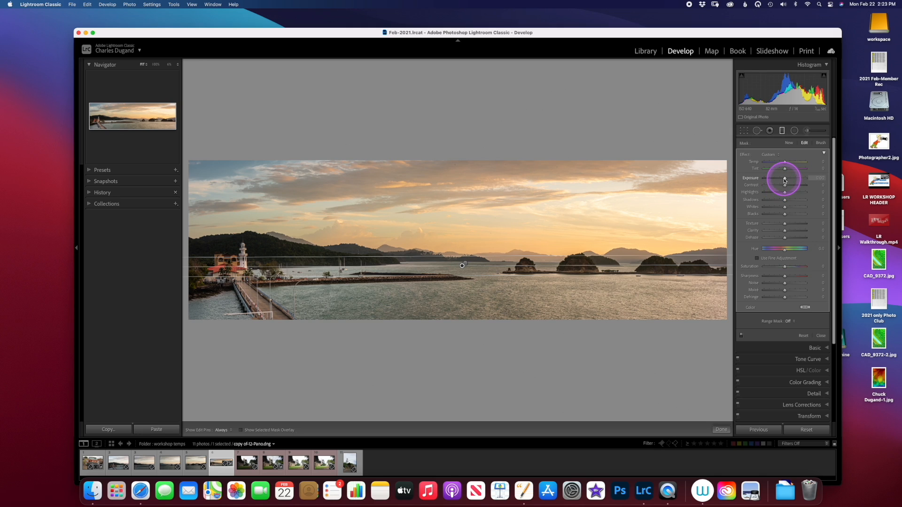
left_click_drag(784, 178, 781, 180)
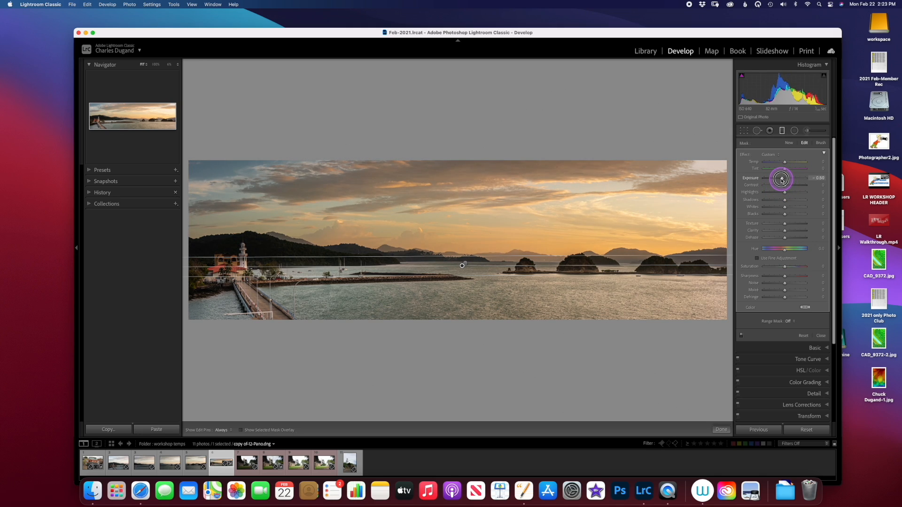
left_click_drag(784, 162, 788, 171)
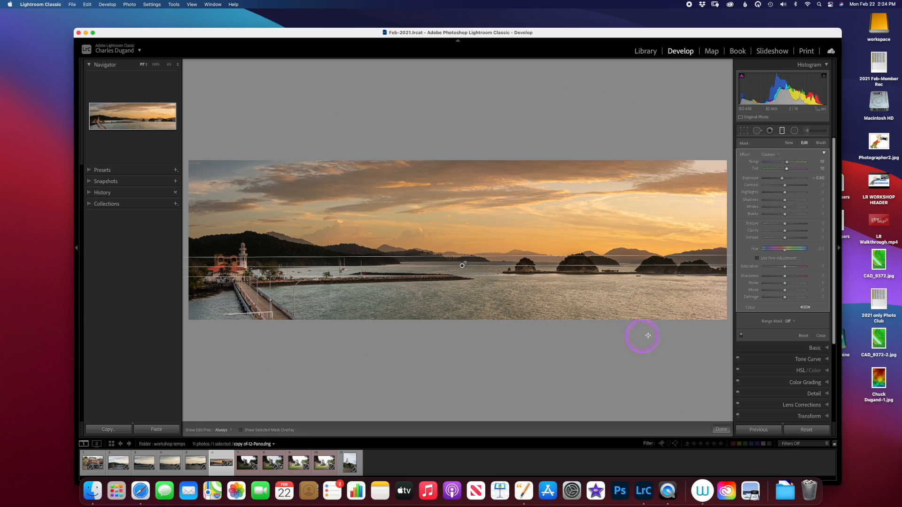
Try a Color range mask on the sky's graduated filter with its color range selector
left_click(788, 322)
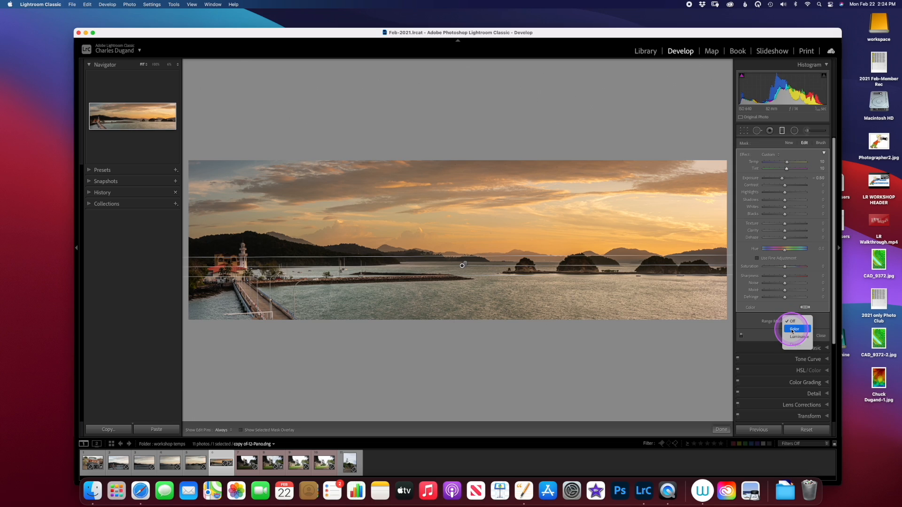
left_click(793, 329)
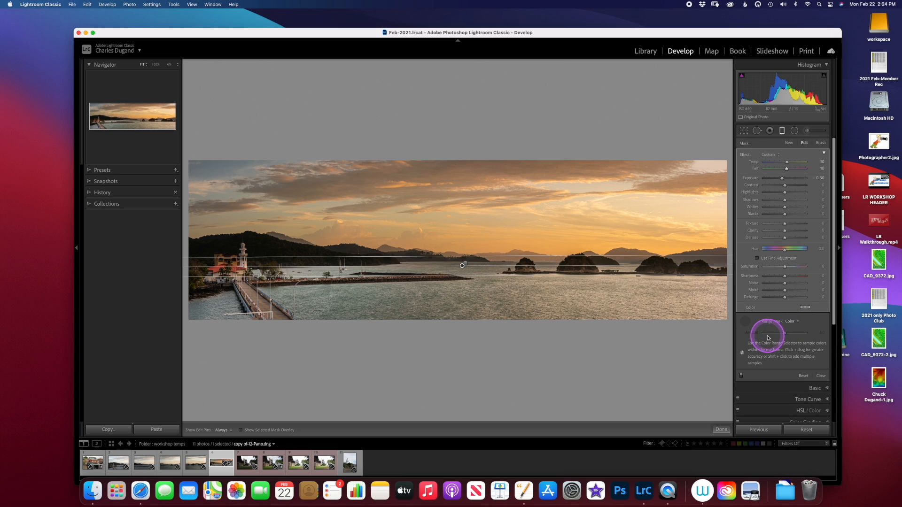
left_click(746, 325)
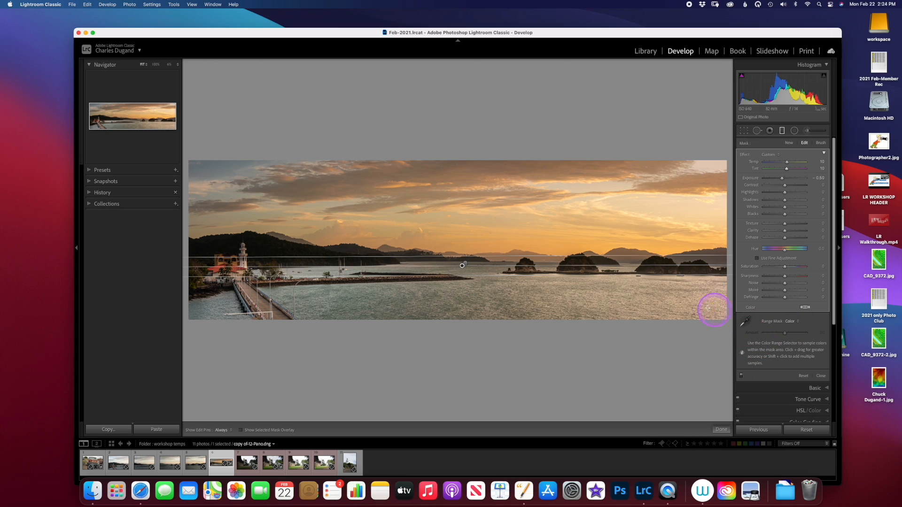
left_click(742, 324)
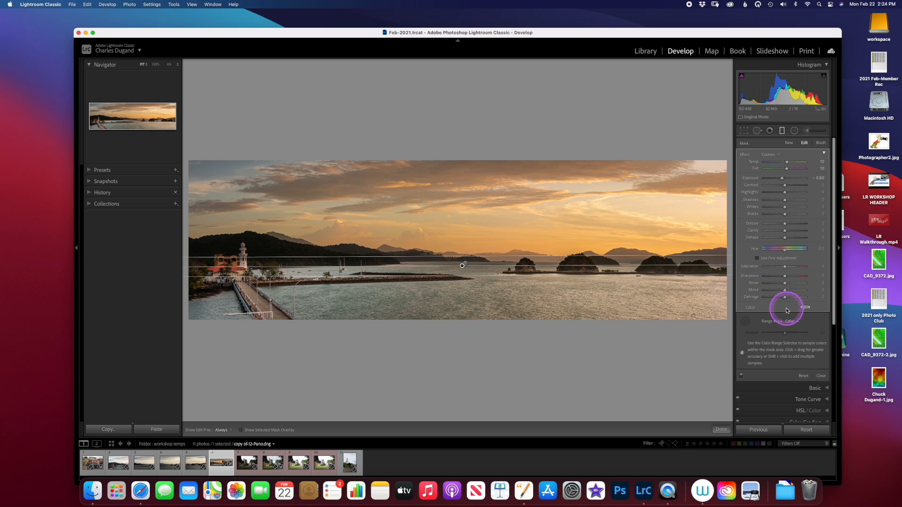
Restrict the sky filter with a Luminance range mask of 30/100, checking the mask overlay, and finish the filter
left_click(791, 322)
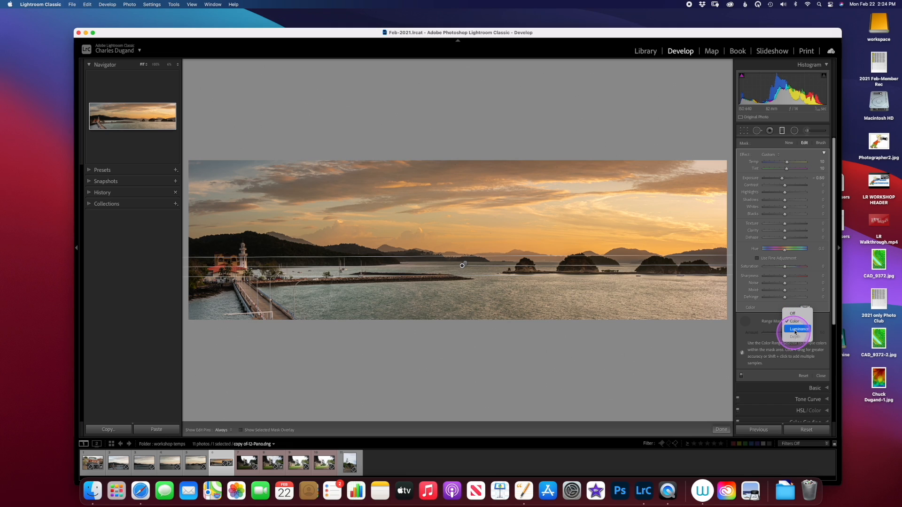
left_click(793, 329)
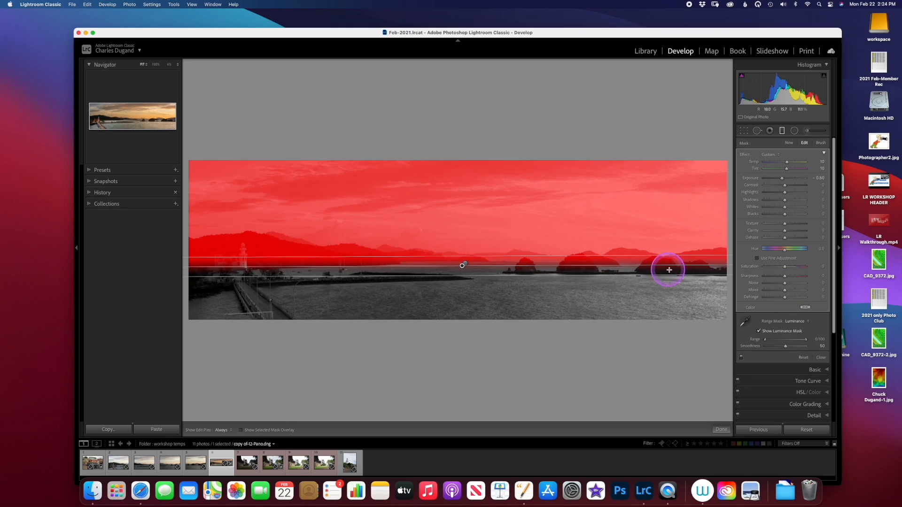
left_click(760, 333)
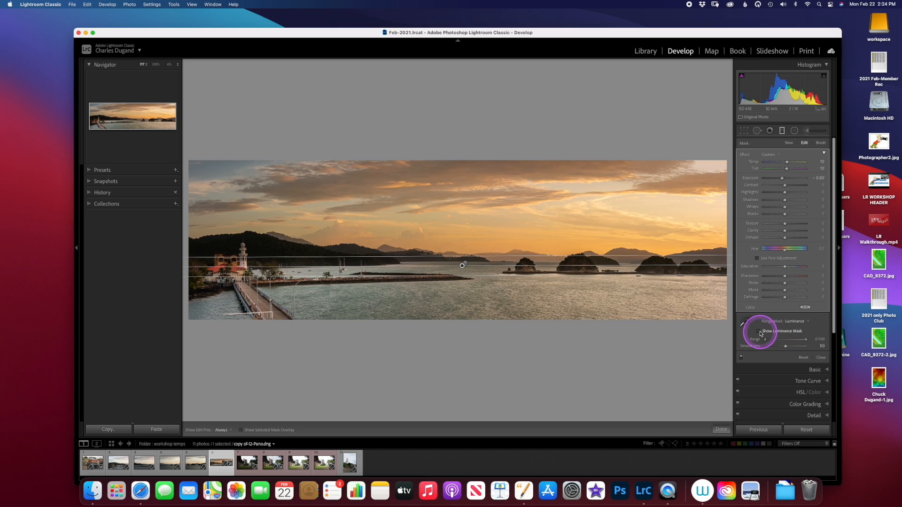
left_click(760, 334)
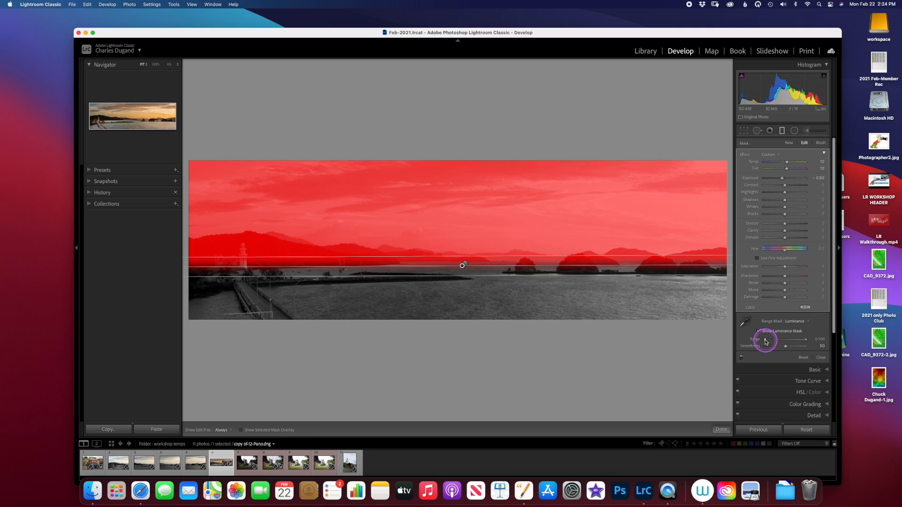
left_click_drag(766, 341, 766, 341)
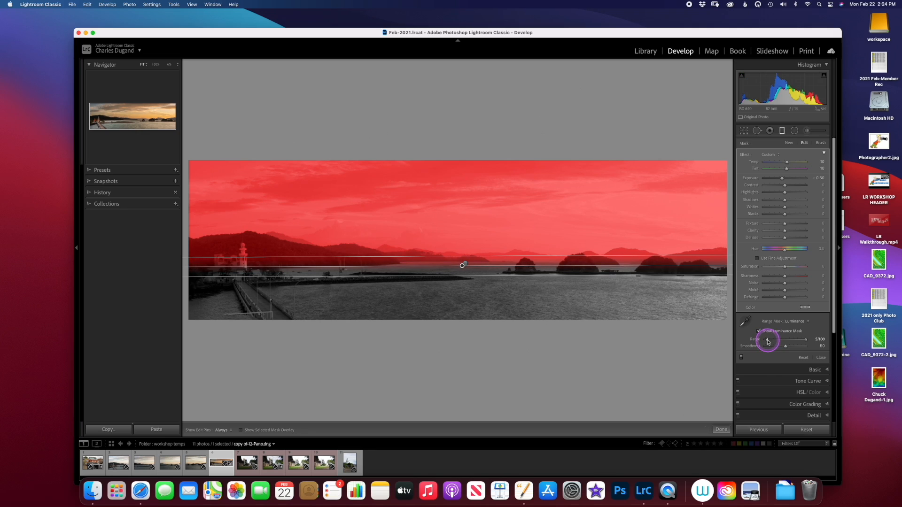
left_click_drag(768, 342, 770, 342)
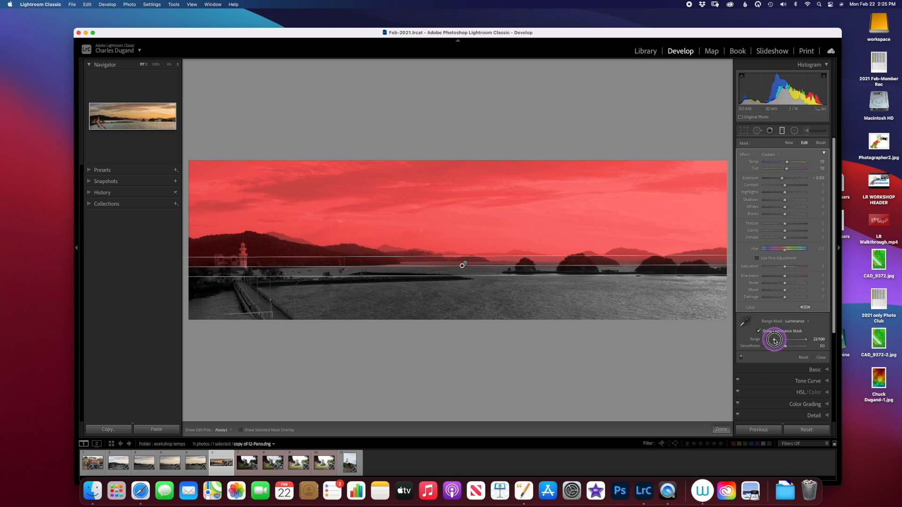
mouse_move(776, 340)
left_mouse_down()
mouse_move(786, 340)
mouse_move(777, 340)
left_mouse_up()
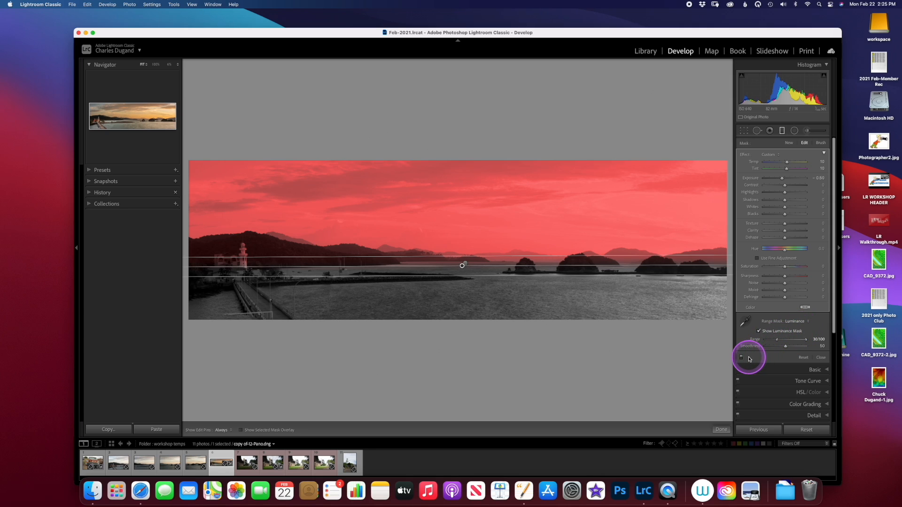
left_click(721, 430)
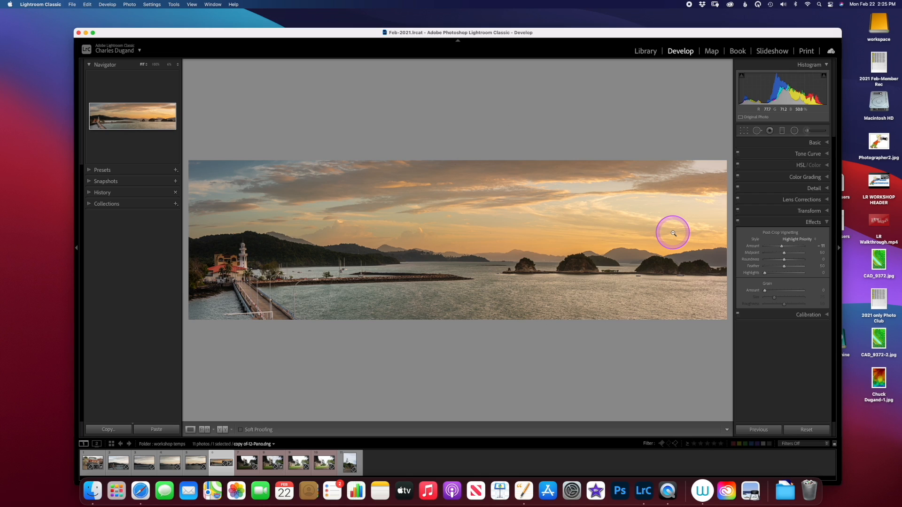
Draw a wide, flat radial filter and position it, slightly tilted, over the dark hillside behind the white tower
left_click(794, 130)
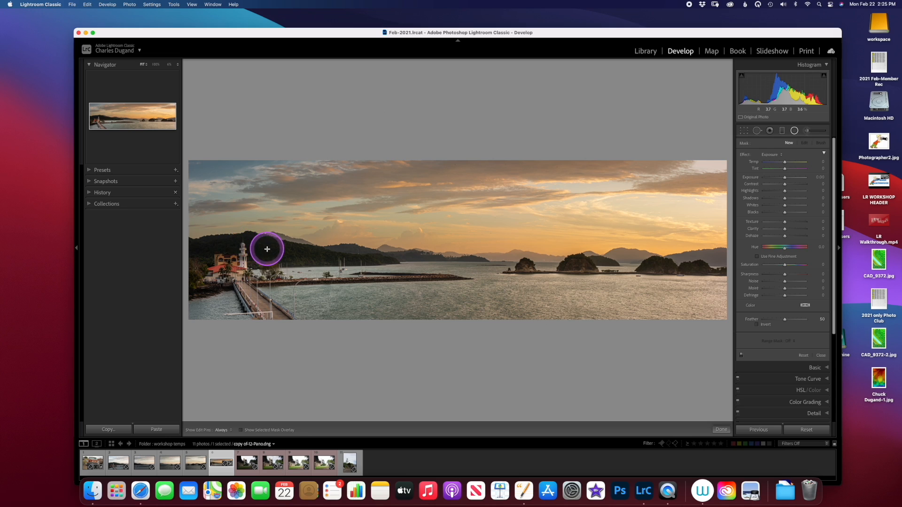
left_click_drag(257, 247, 302, 253)
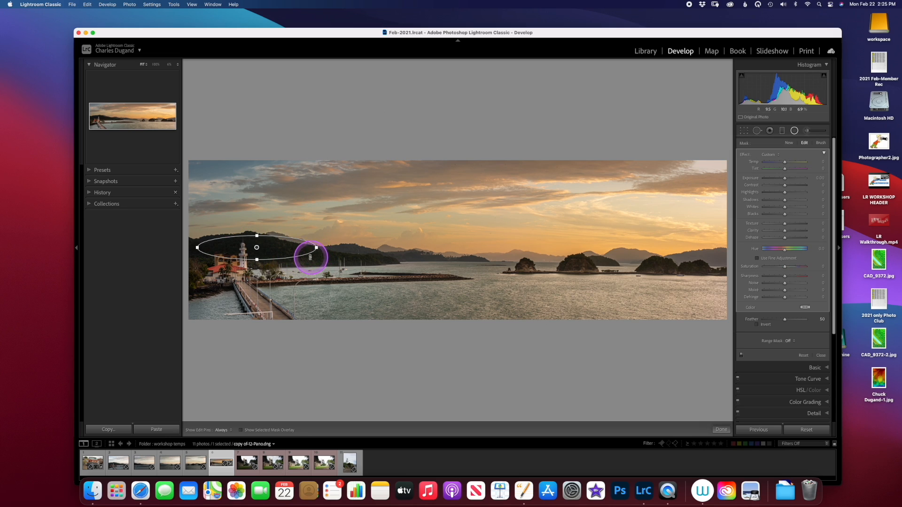
left_click_drag(312, 252, 285, 250)
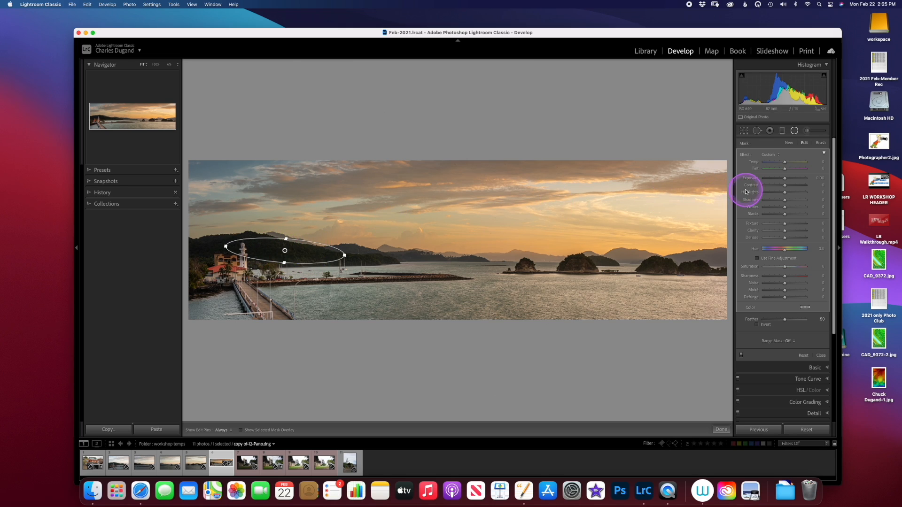
Invert the hillside radial filter, widen its ellipse, and set its Exposure to 0.79 and Temp to 23
left_click_drag(783, 179, 787, 180)
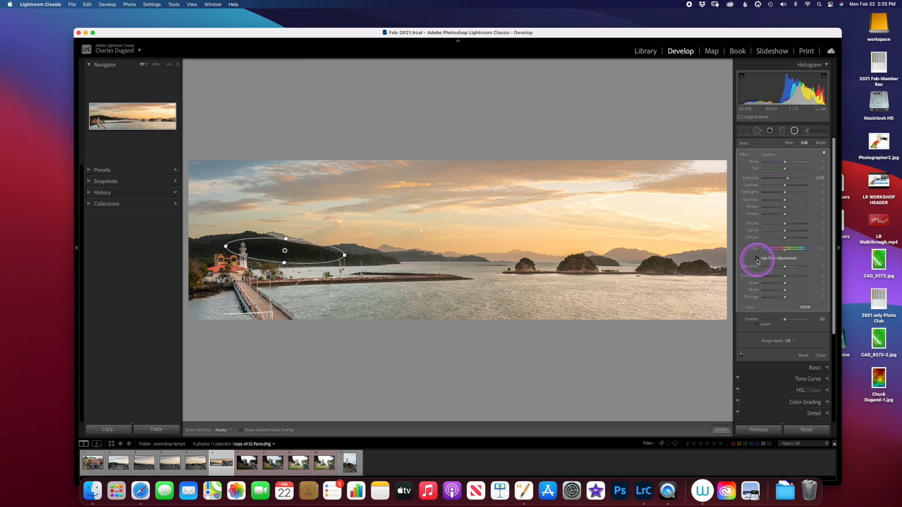
left_click(757, 325)
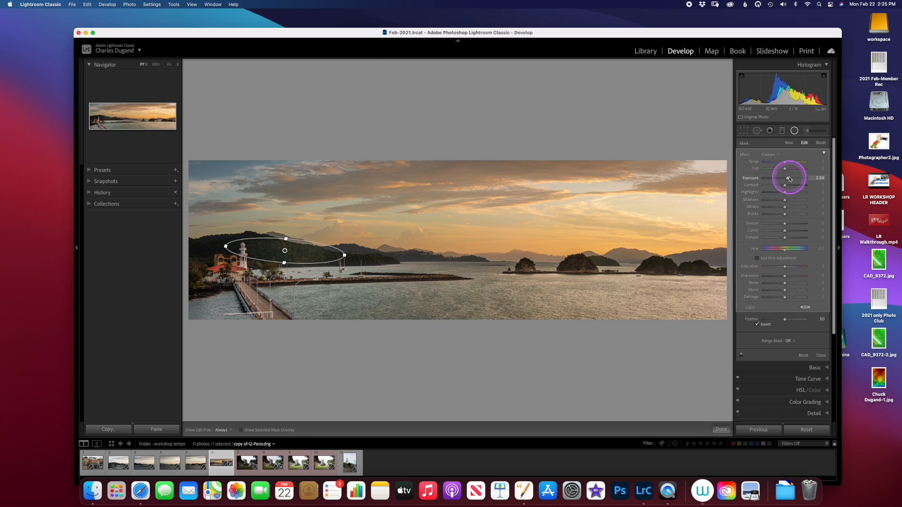
left_click_drag(789, 179, 788, 180)
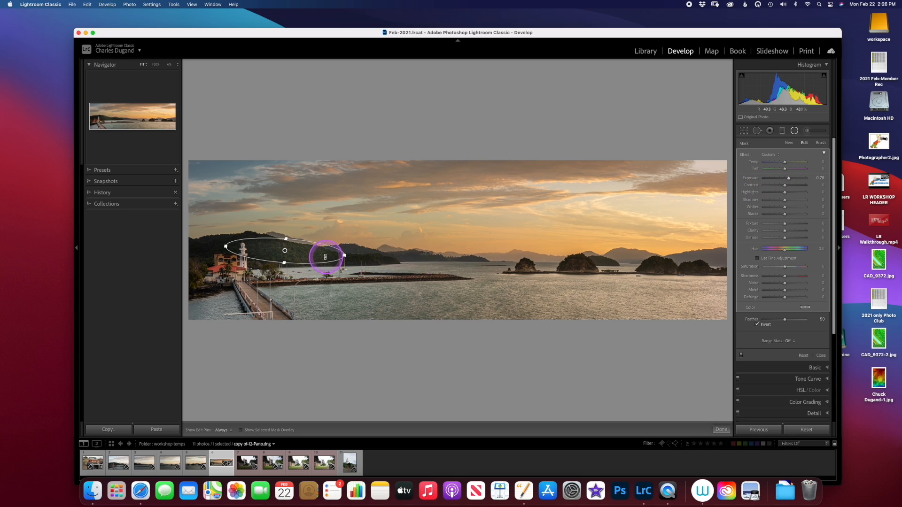
left_click_drag(344, 255, 368, 257)
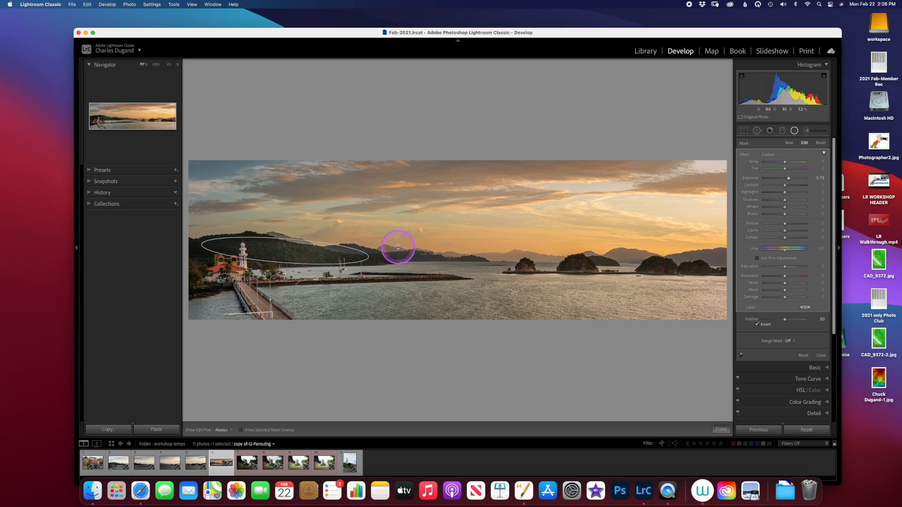
left_click_drag(784, 162, 789, 163)
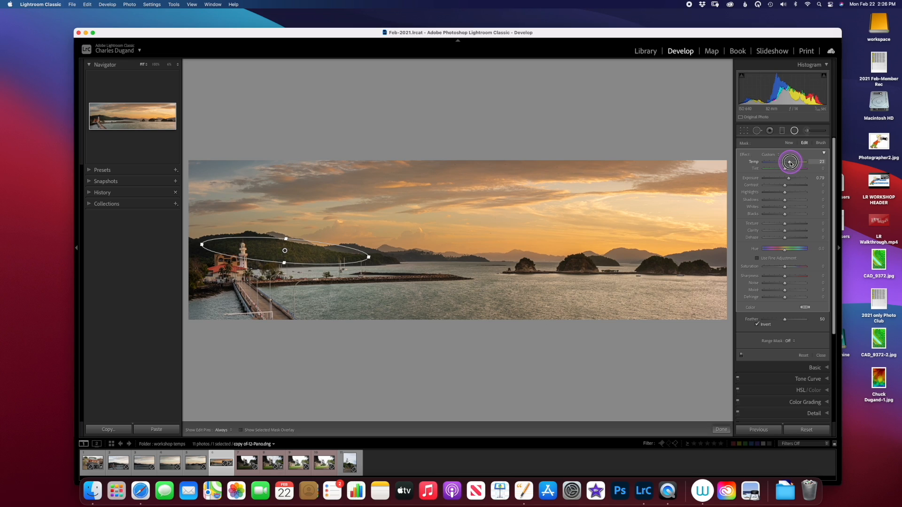
Finish the hillside radial filter and compare the edited panorama with its Before view several times
left_click(721, 431)
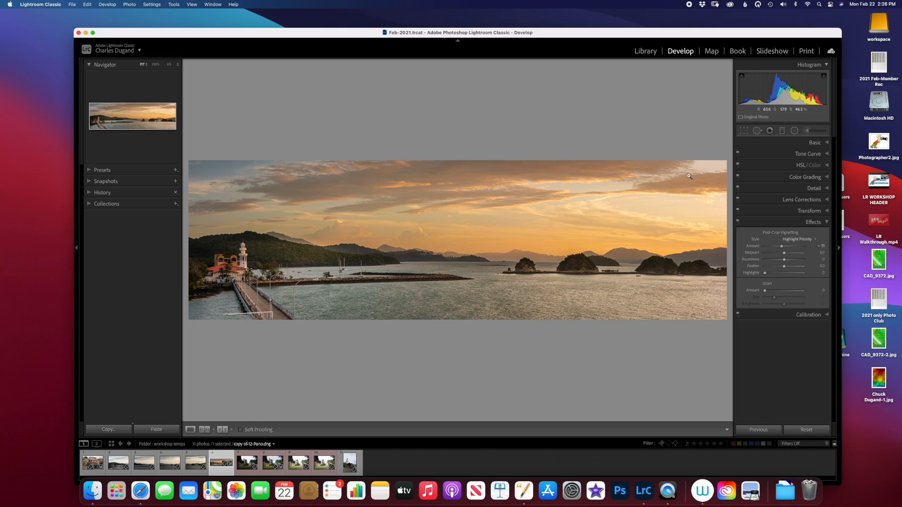
key("backslash")
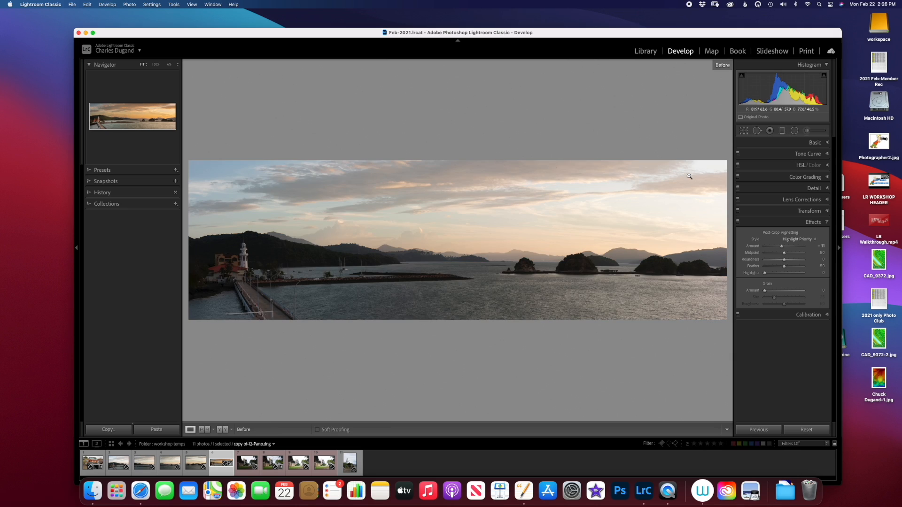
key("backslash")
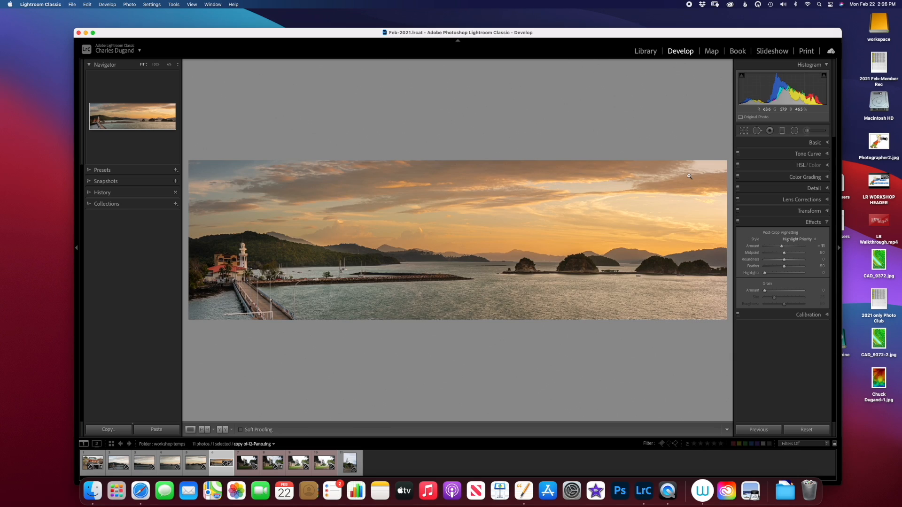
key("backslash")
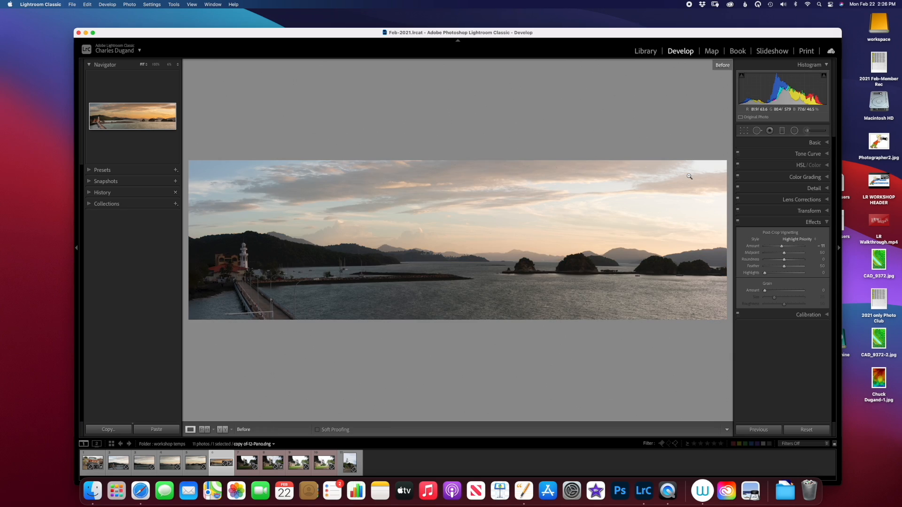
key("backslash")
key("backslash")
key("backslash")
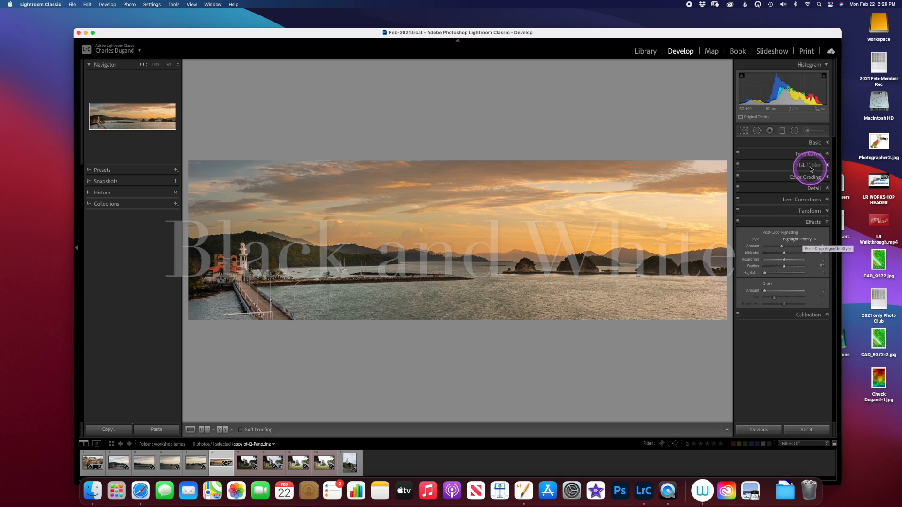
Convert the panorama to the Black & White treatment in the Basic adjustments
left_click(814, 142)
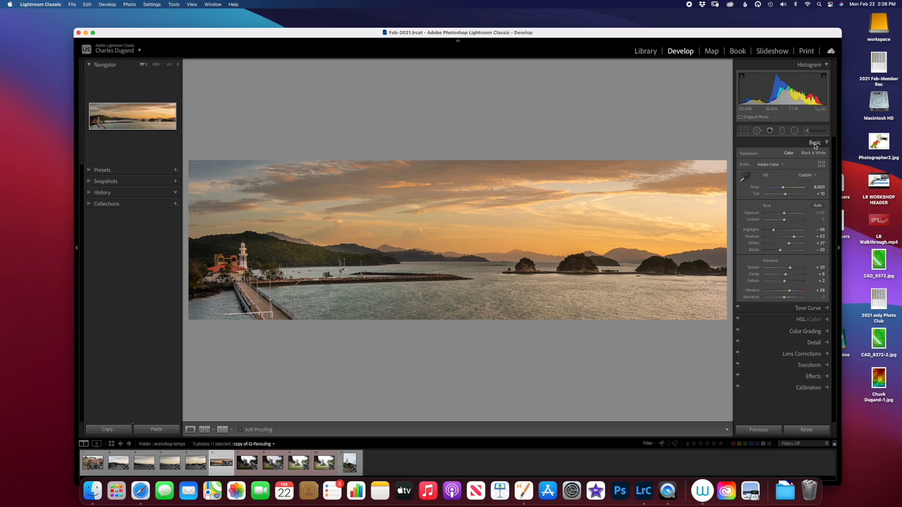
left_click(807, 157)
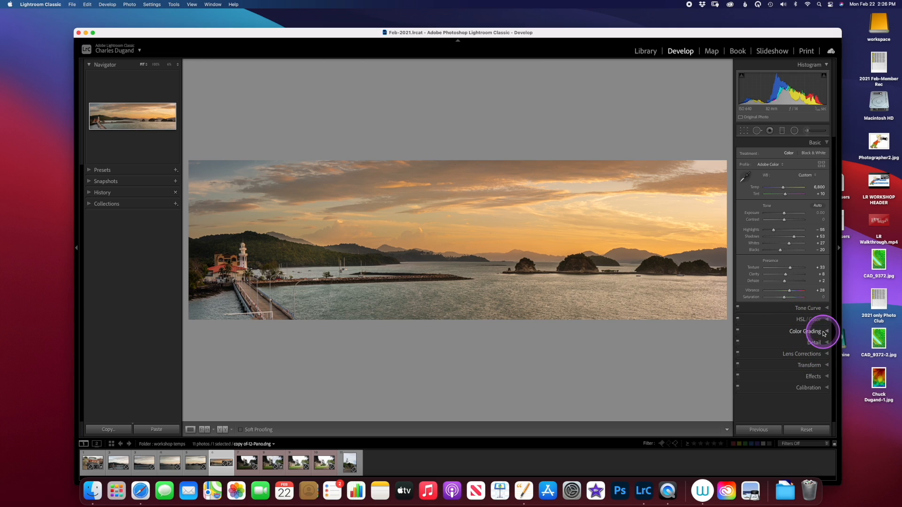
left_click(805, 153)
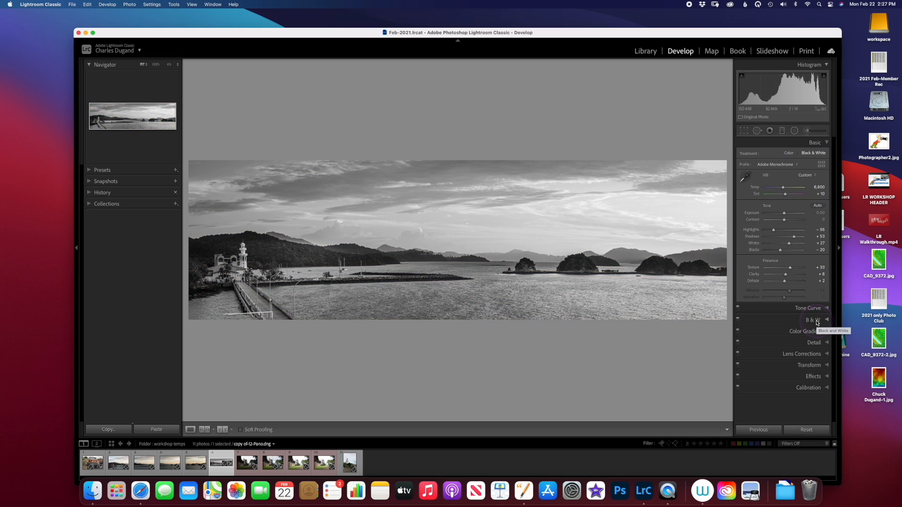
Adjust the Black & White Mix, setting Yellow to -43 and Blue to -7 and lowering Orange and Aqua
left_click(813, 321)
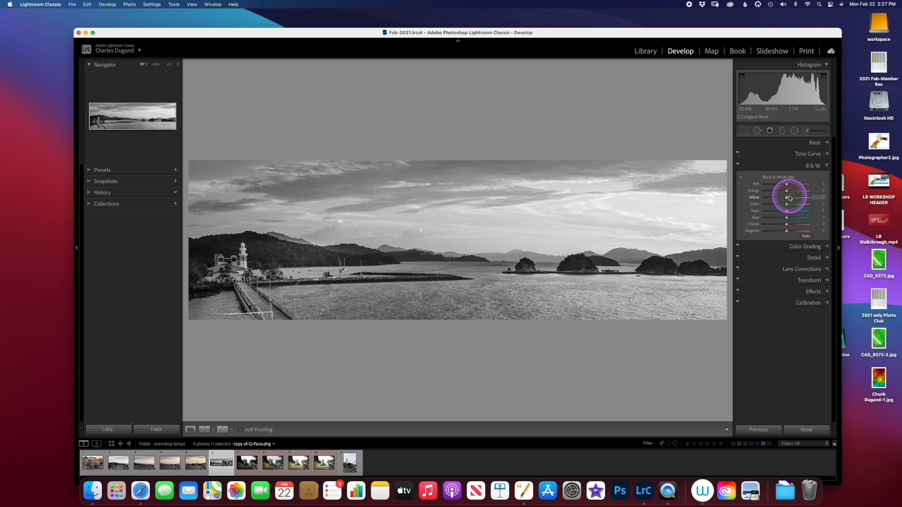
mouse_move(788, 199)
left_mouse_down()
mouse_move(762, 194)
mouse_move(785, 191)
left_mouse_up()
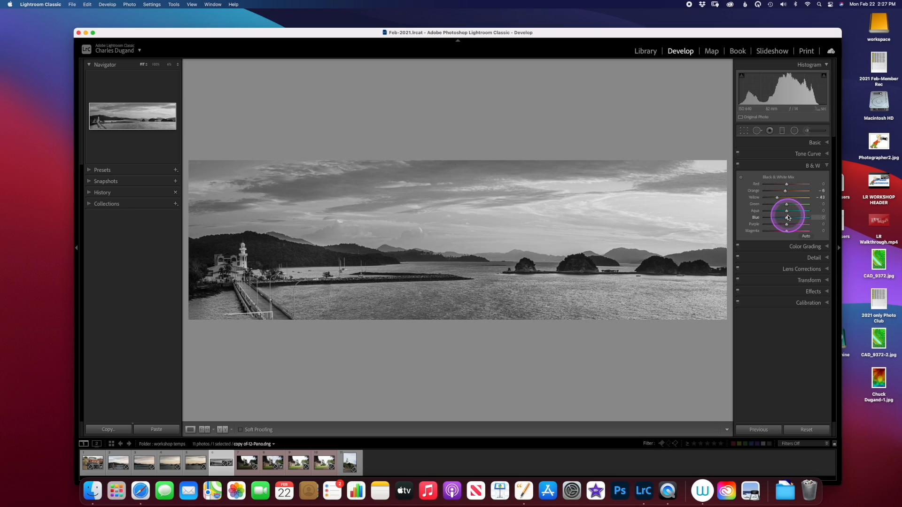
mouse_move(787, 218)
left_mouse_down()
mouse_move(775, 217)
mouse_move(794, 214)
mouse_move(780, 212)
left_mouse_up()
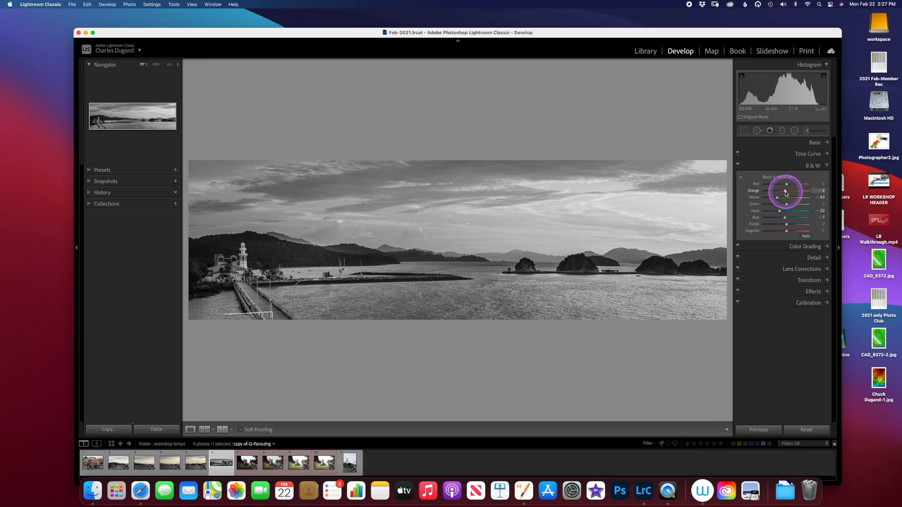
left_click_drag(786, 193, 780, 193)
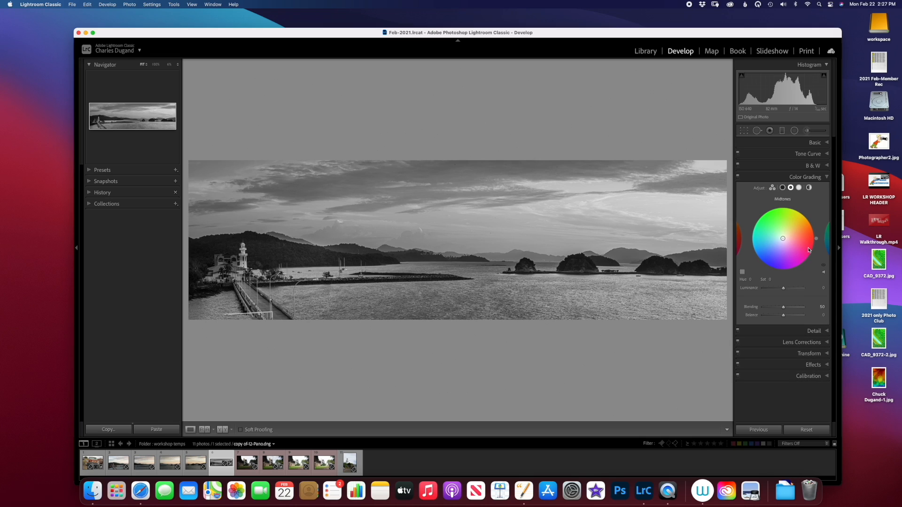
Use Color Grading to tint the shadows with Hue 67, Sat 69 and the midtones with Hue 227, Sat 33
left_click(782, 188)
left_click_drag(784, 240, 790, 219)
left_click(790, 189)
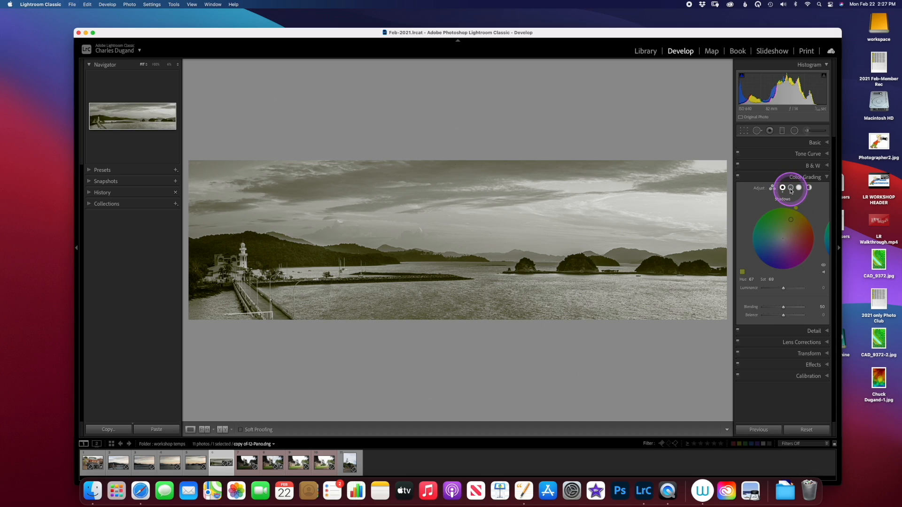
left_click_drag(783, 238, 776, 246)
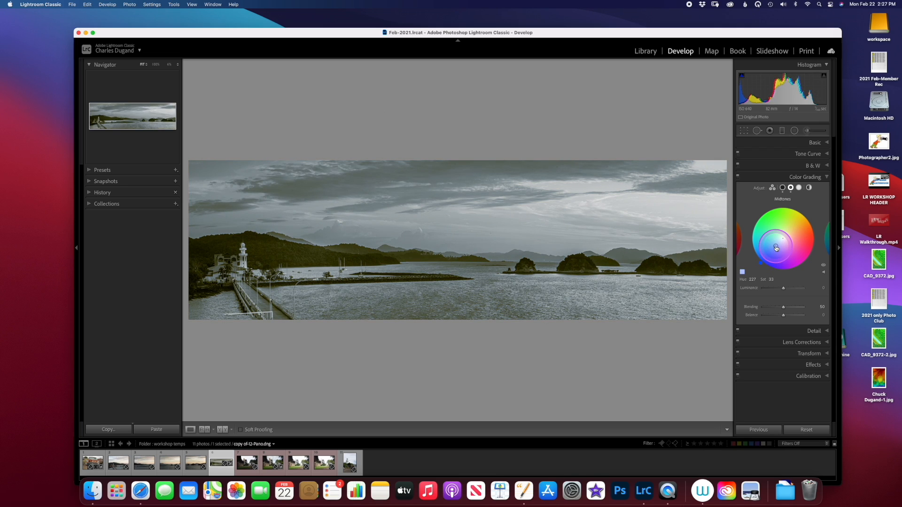
Switch Color Grading to the Highlights wheel and set the Balance to +15
left_click(798, 188)
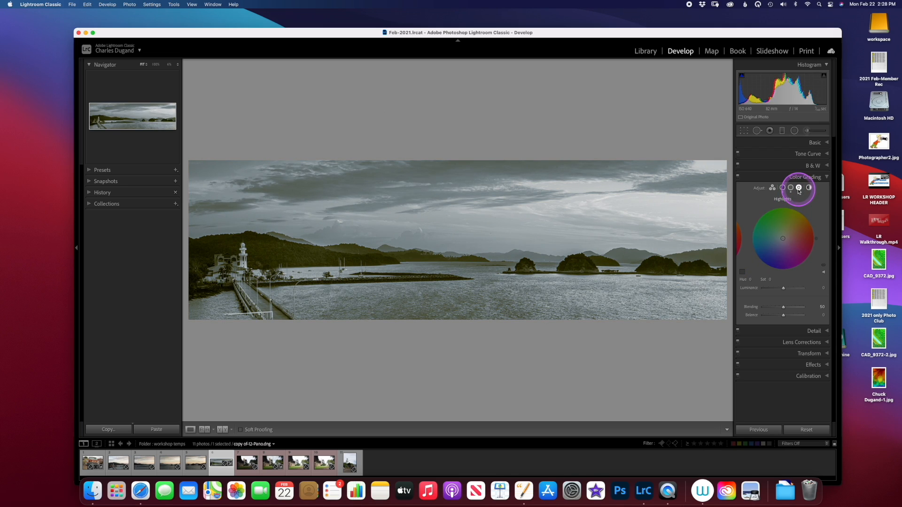
left_click(799, 189)
left_click_drag(784, 316, 783, 312)
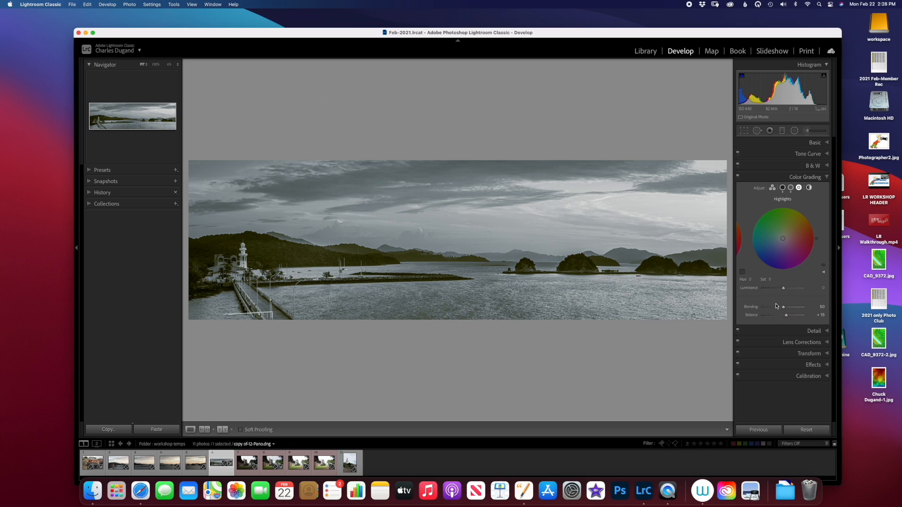
Return to the Library grid, select the panorama copy of-12-Pano.dng, and reopen it in Develop
left_click(646, 51)
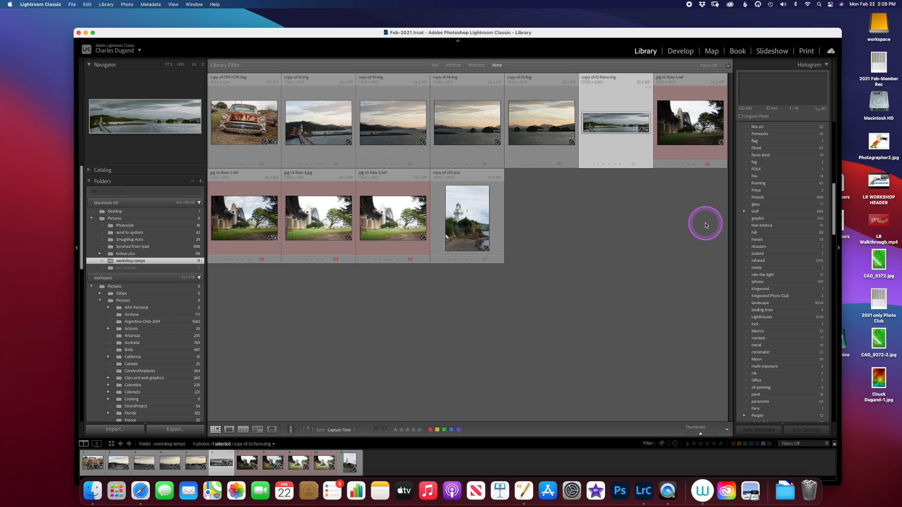
left_click(628, 125)
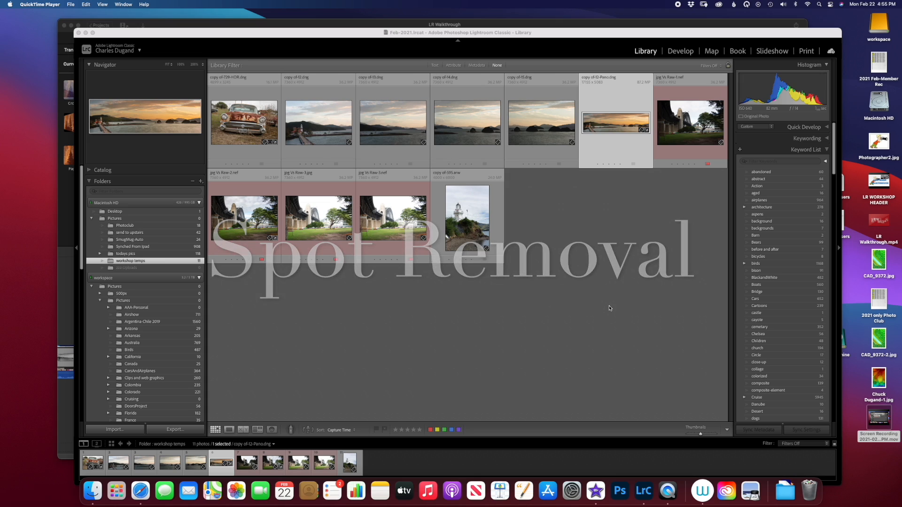
left_click(605, 127)
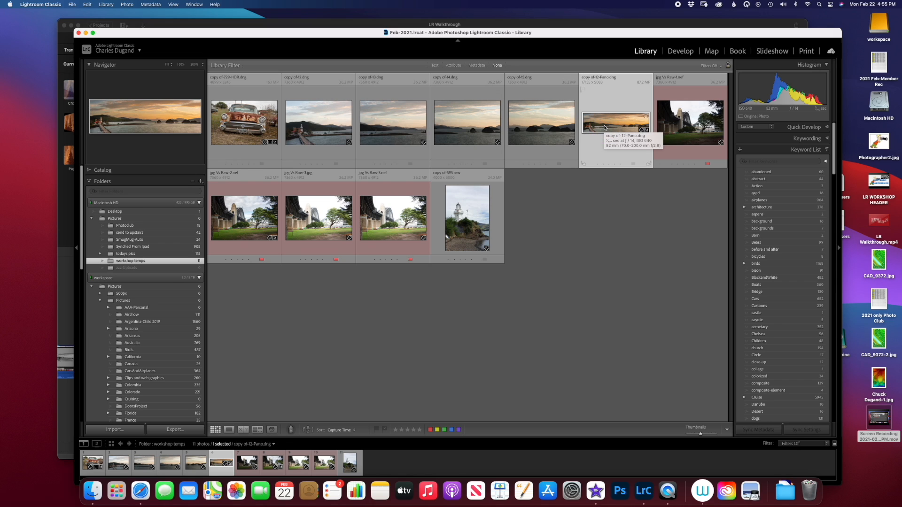
left_click(677, 53)
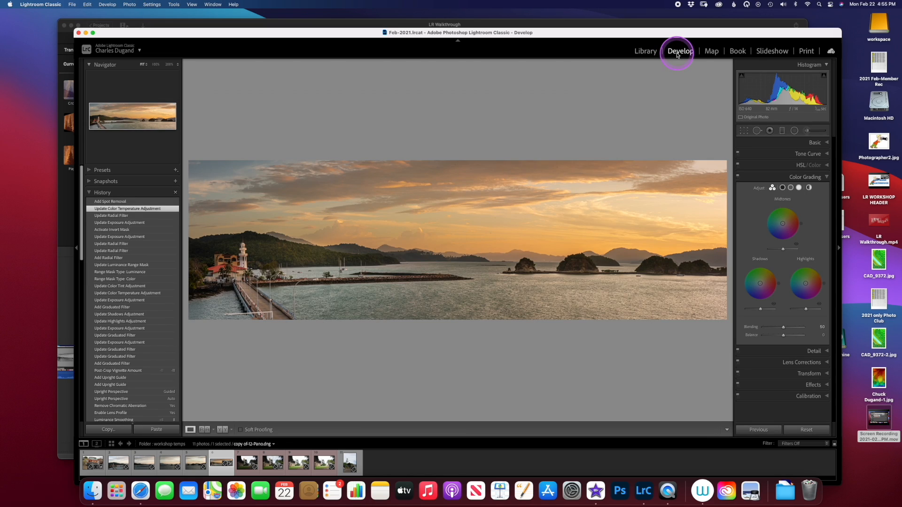
Activate Spot Removal in Heal mode, enable Visualize Spots, and raise the visualization threshold slightly
left_click(757, 130)
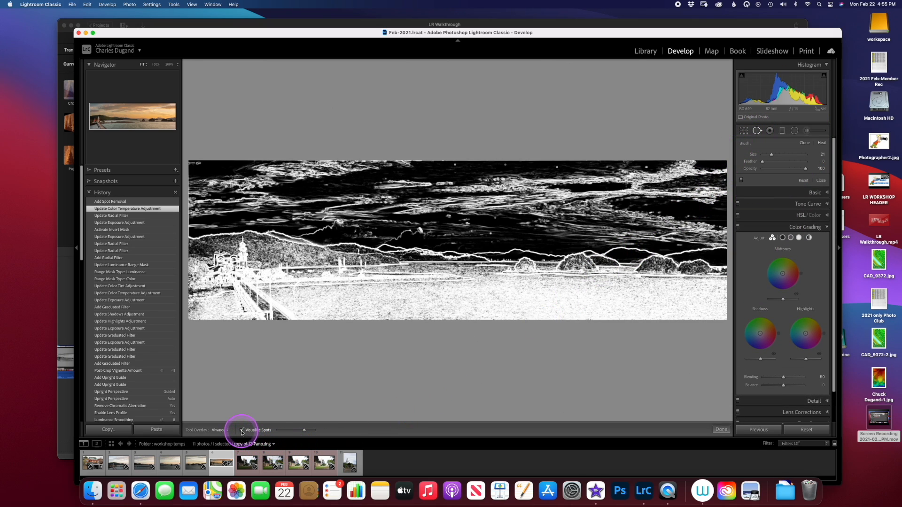
mouse_move(305, 431)
left_mouse_down()
mouse_move(282, 431)
mouse_move(307, 433)
left_mouse_up()
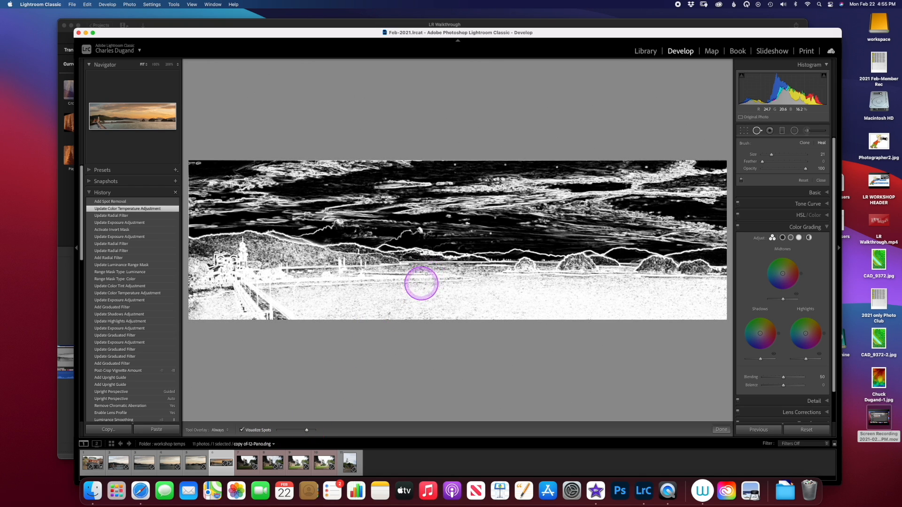
scroll(440, 225, "up", 8)
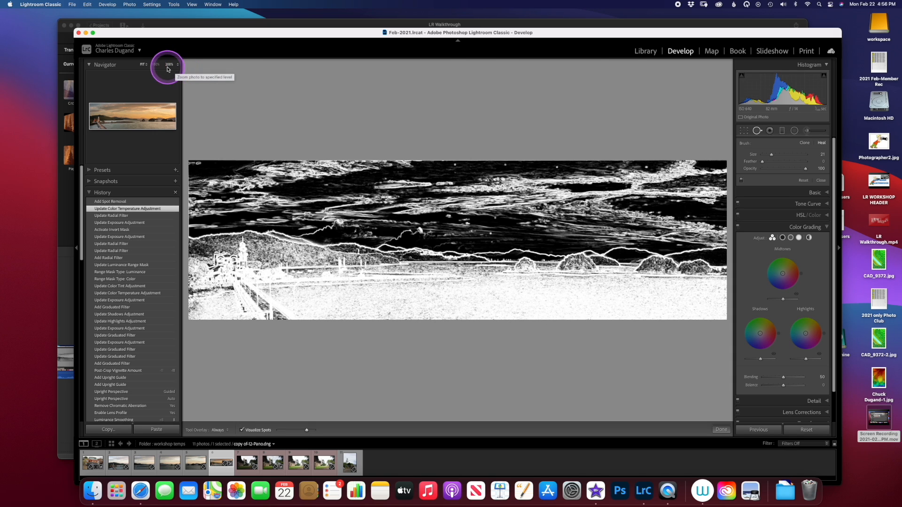
Examine the visualized spots at 200%, from the panorama's upper-left corner down along its left edge
left_click(168, 65)
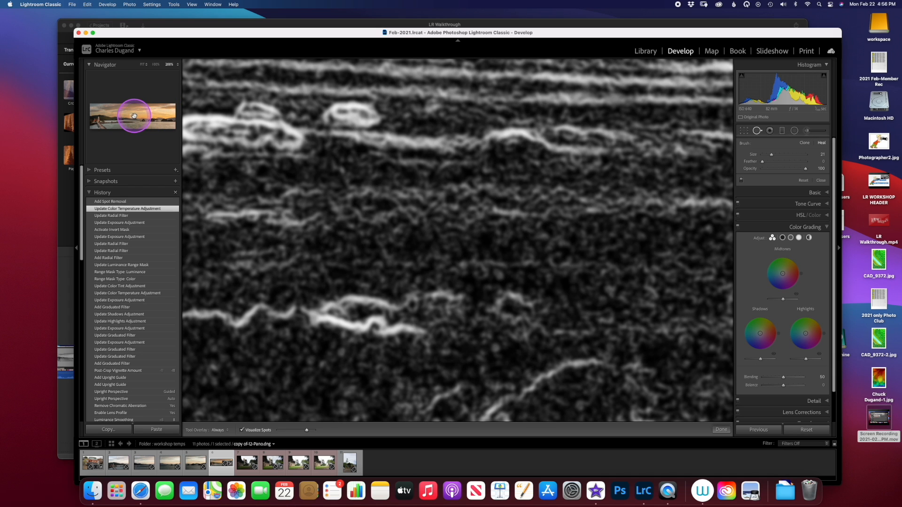
left_click_drag(134, 116, 94, 106)
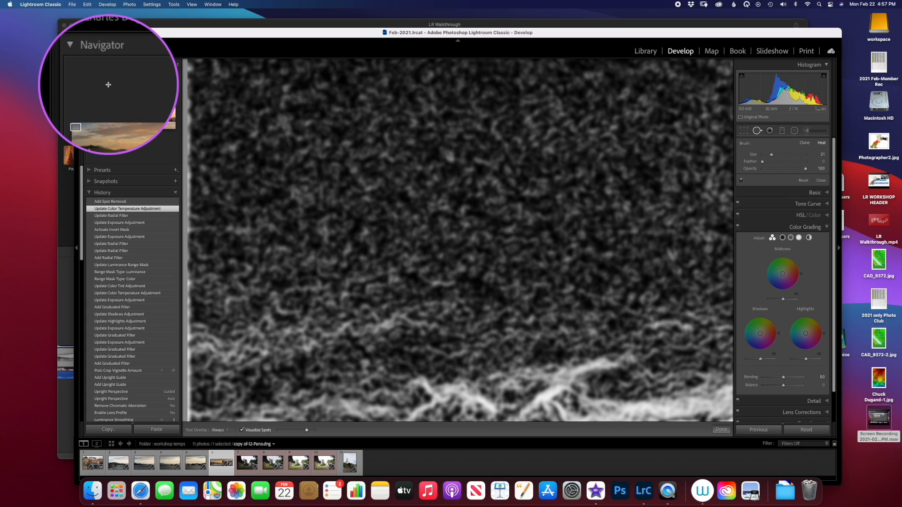
key("Page_Down")
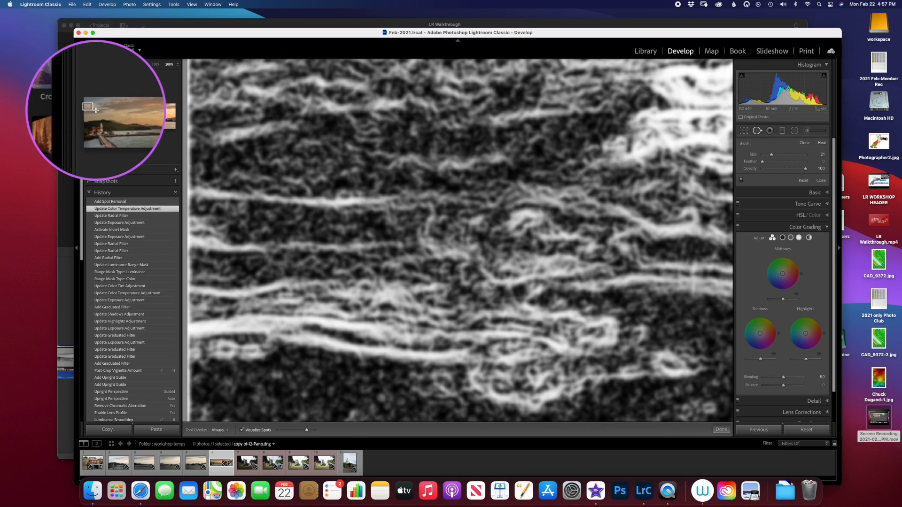
key("Page_Down")
key("Page_Down")
key("Page_Down")
key("Page_Down")
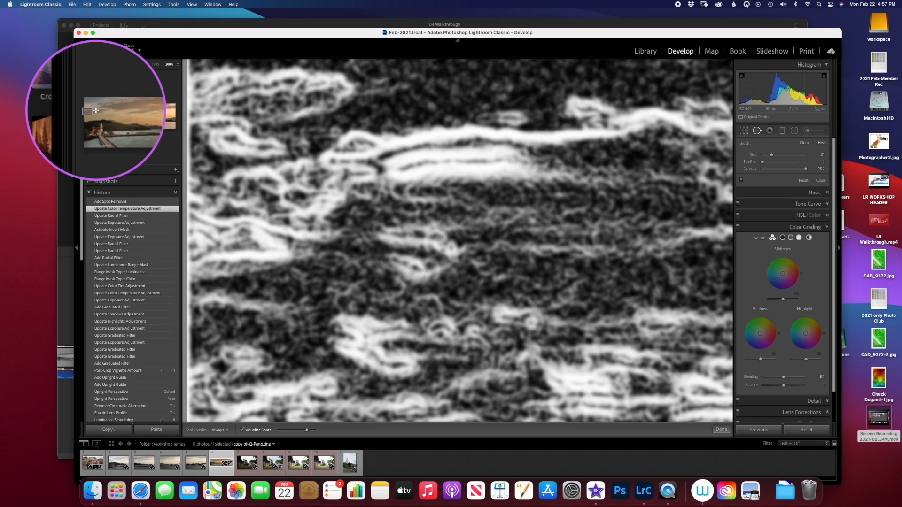
key("Page_Down")
key("Page_Down")
key("Page_Down")
key("Page_Down")
key("Page_Down")
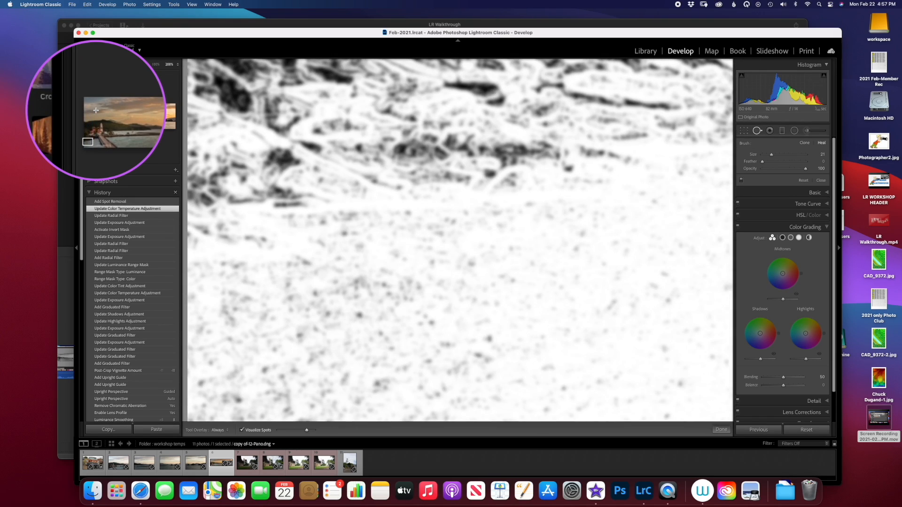
key("Page_Down")
key("Page_Down")
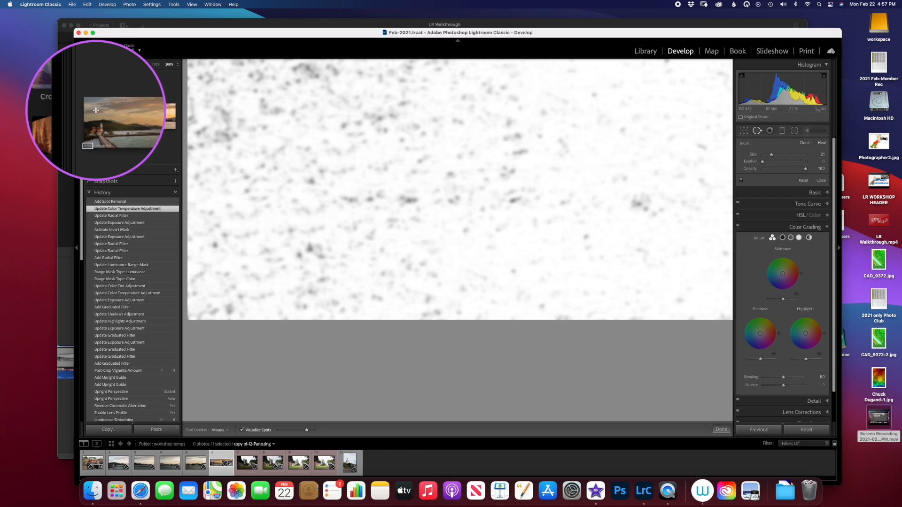
Examine the panorama's second column of visualized spots from top to bottom, plus the upper middle of the sky
key("Page_Down")
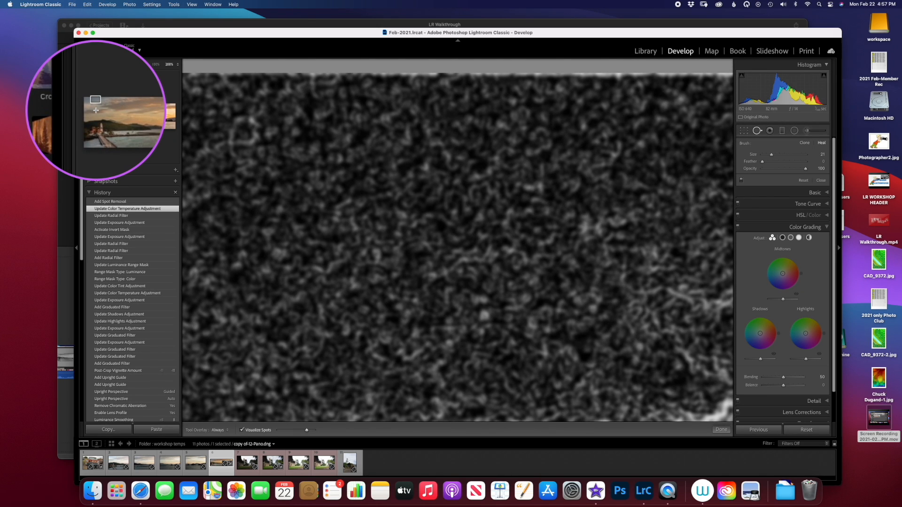
left_click(95, 110)
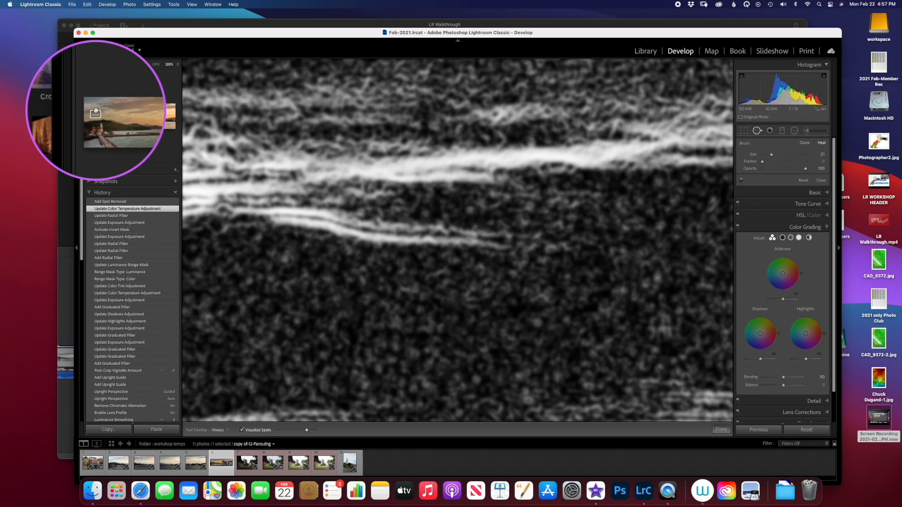
key("Page_Down")
key("Page_Down")
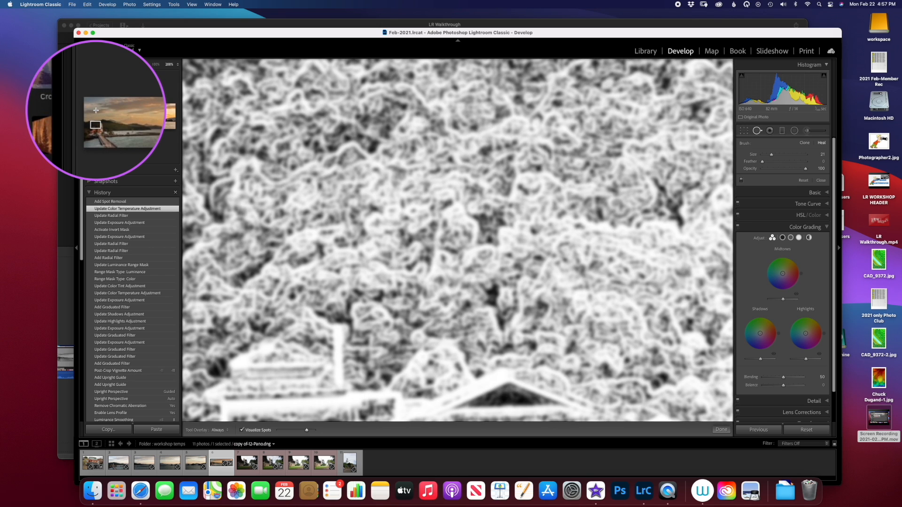
key("Page_Down")
key("Page_Down")
key("Page_Down")
key("Page_Down")
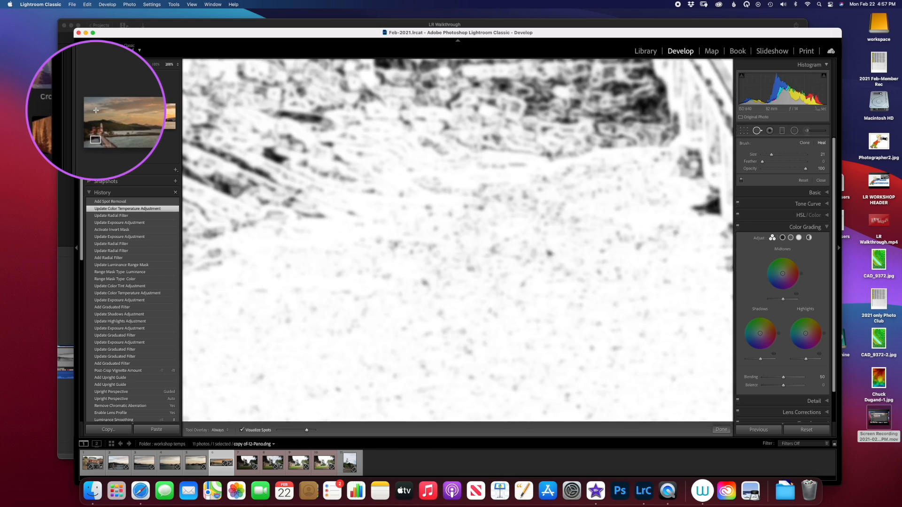
key("Page_Down")
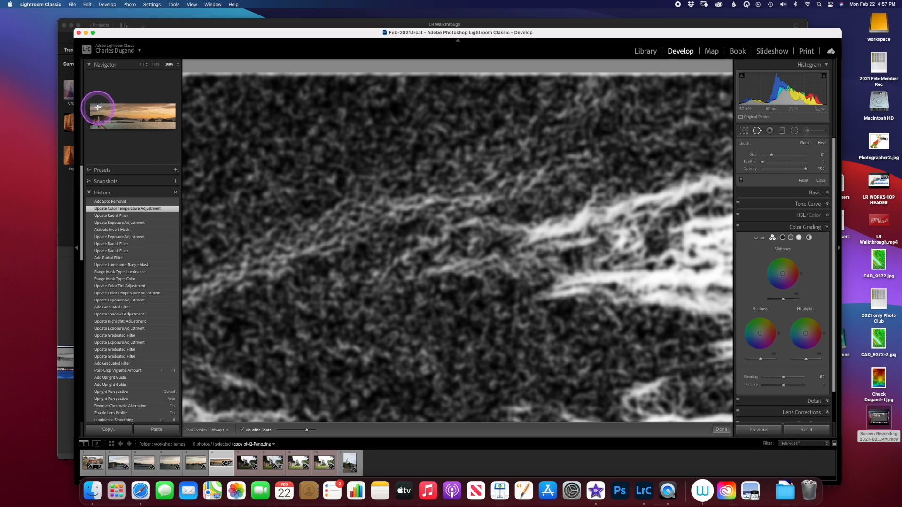
left_click_drag(99, 105, 135, 109)
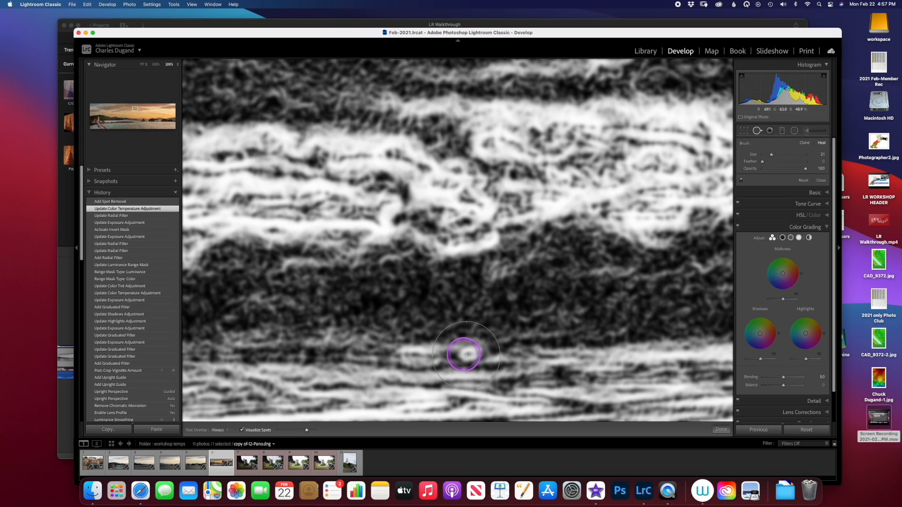
Reduce the healing brush size to about 16 and heal the small ring-shaped spot in the upper sky clouds
key("ctrl")
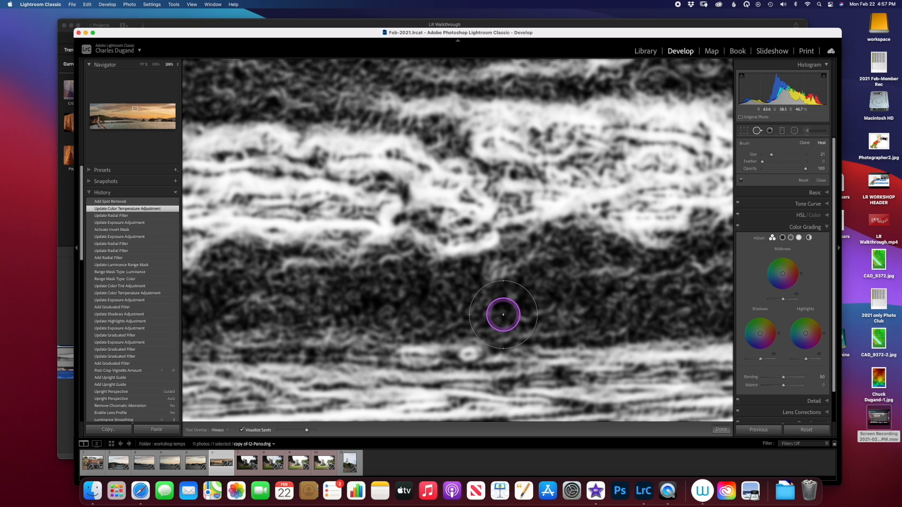
scroll(503, 315, "down", 2)
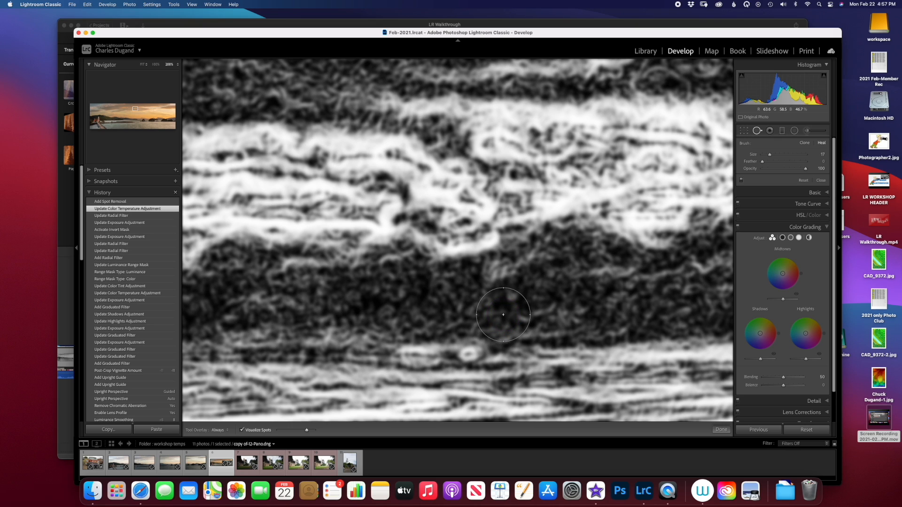
left_click(468, 353)
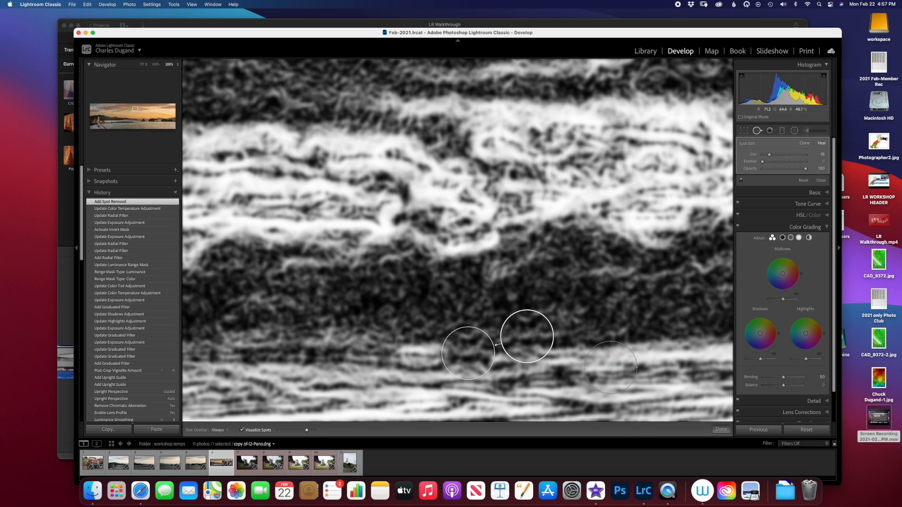
Check the rest of this column down to the water, and heal the ring-shaped spot near the upper edge of the next column
key("ctrl+alt+m")
scroll(610, 368, "down", 5)
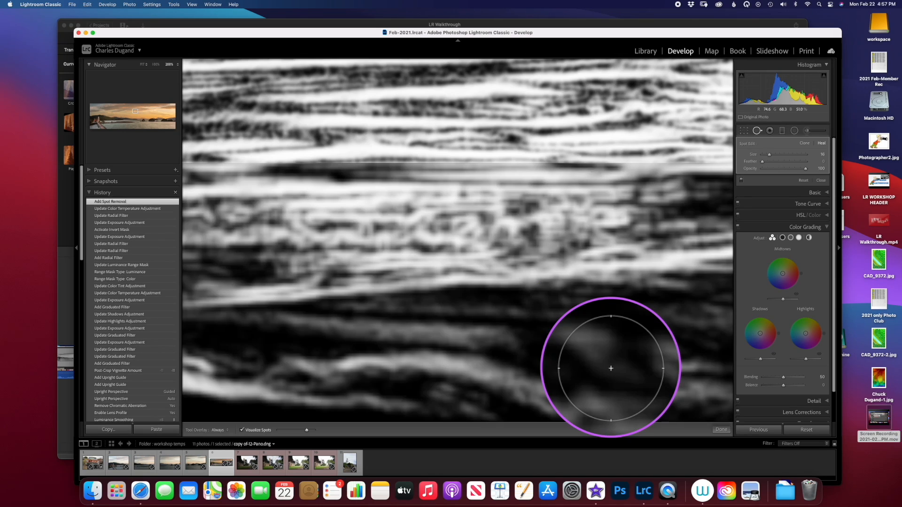
scroll(611, 368, "down", 5)
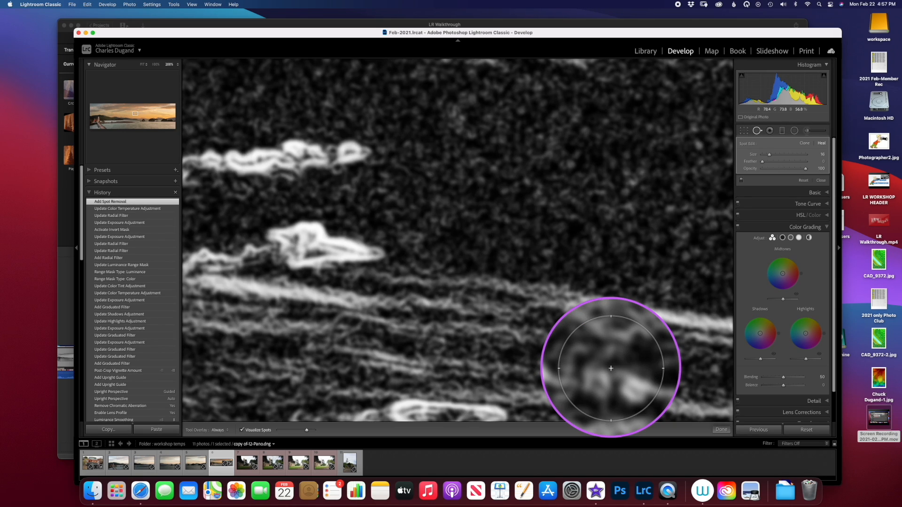
scroll(611, 368, "down", 10)
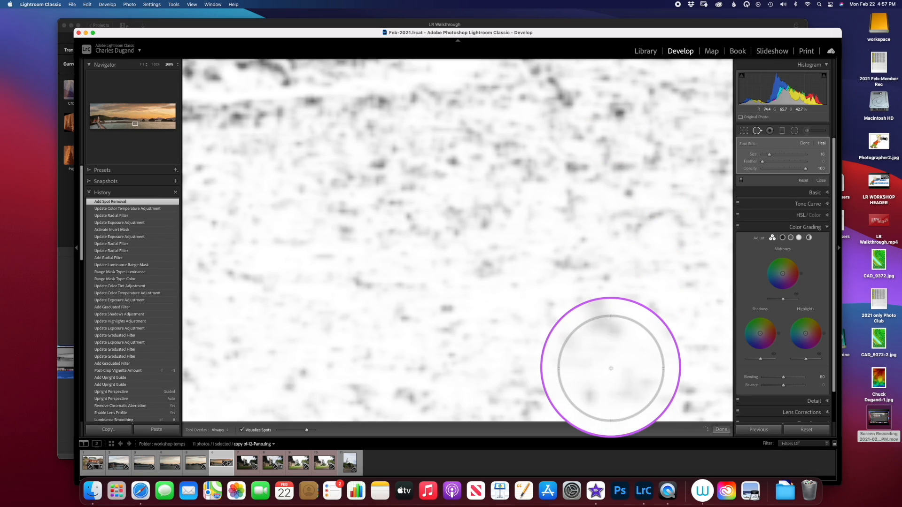
scroll(610, 369, "up", 15)
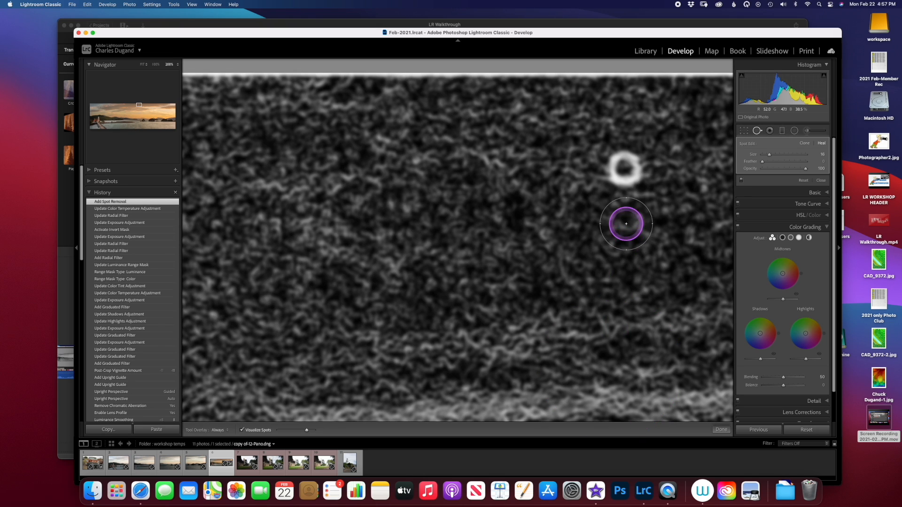
left_click(628, 170)
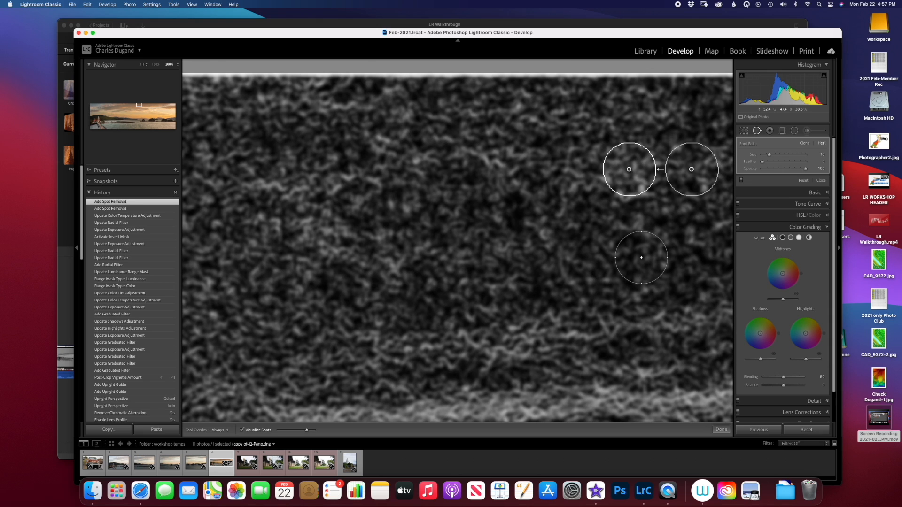
Heal the bright ring-shaped spot in the lower sky of this column, and compare the result with Visualize Spots off and on
key("Page_Down")
key("Page_Down")
key("Page_Down")
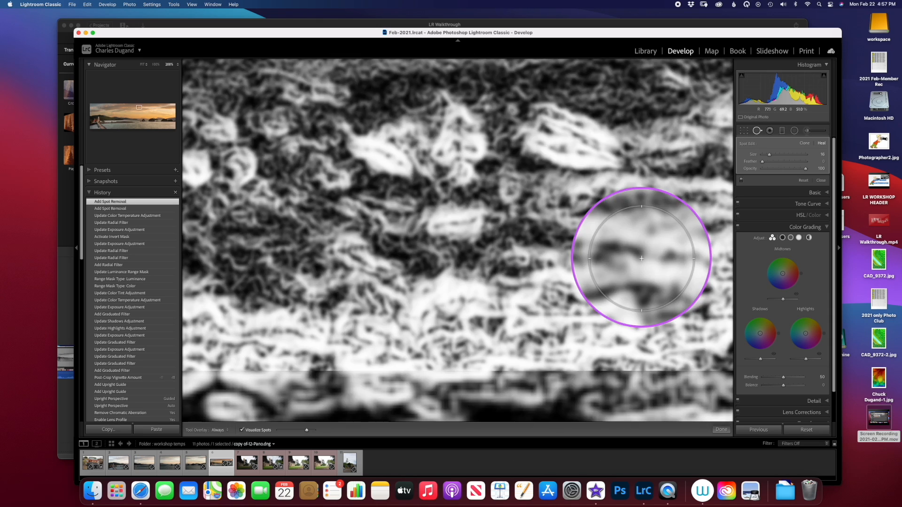
key("Page_Down")
key("Page_Down")
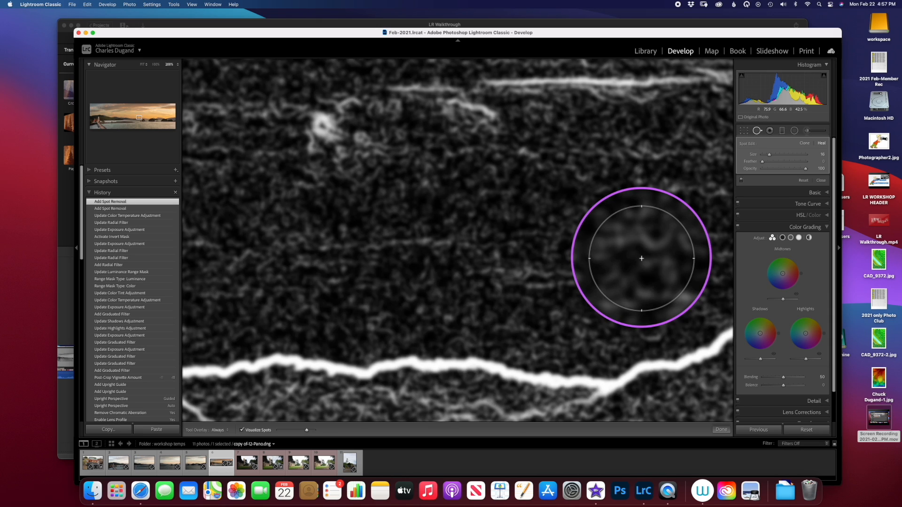
key("Page_Up")
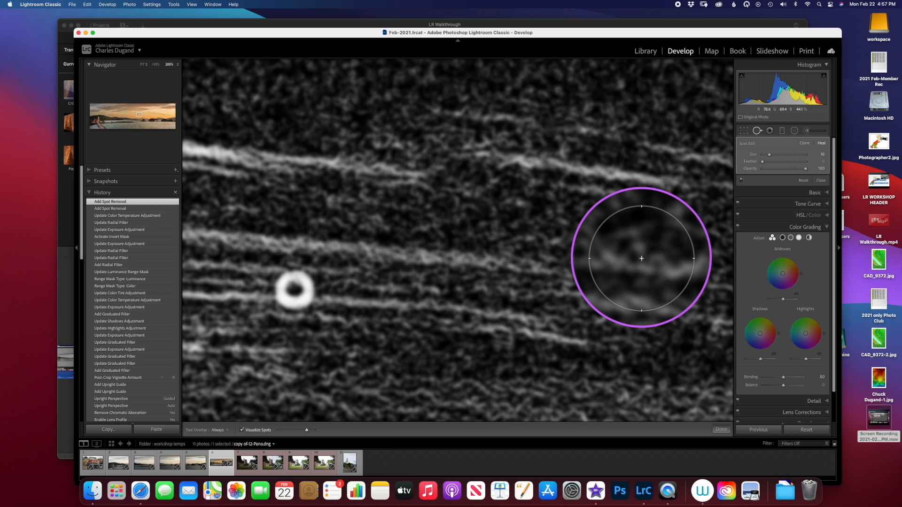
left_click(294, 290)
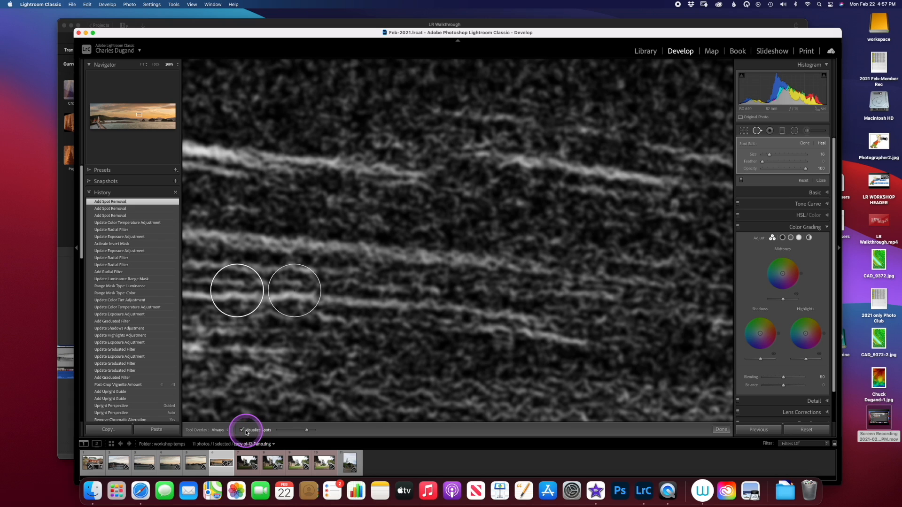
left_click(242, 430)
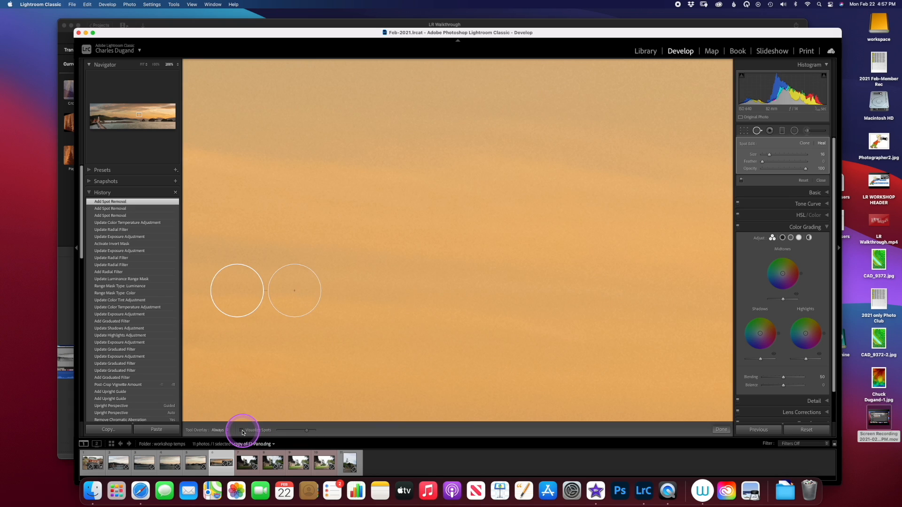
left_click(242, 430)
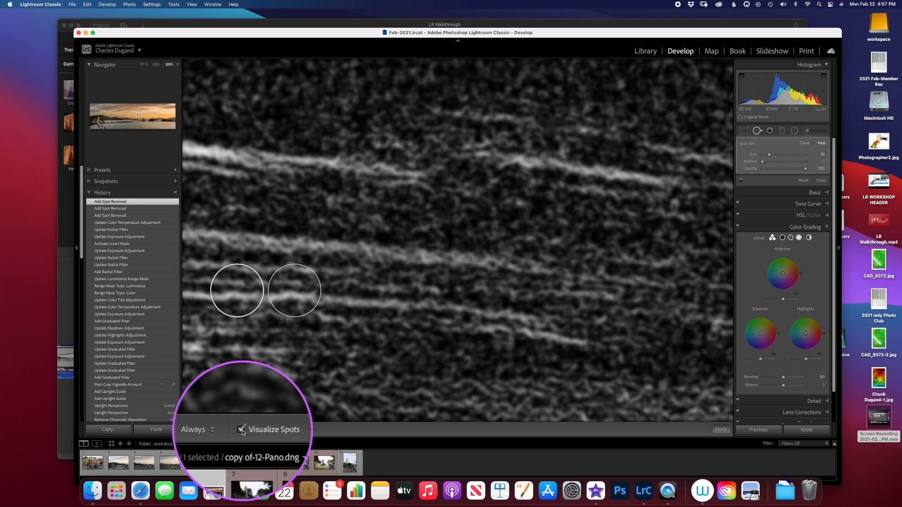
Examine the visualized spots down the rest of this column and the whole next one, up to the following column's upper edge
key("Page_Down")
key("Page_Down")
key("Page_Down")
key("Page_Down")
key("Page_Down")
key("Page_Down")
key("Page_Down")
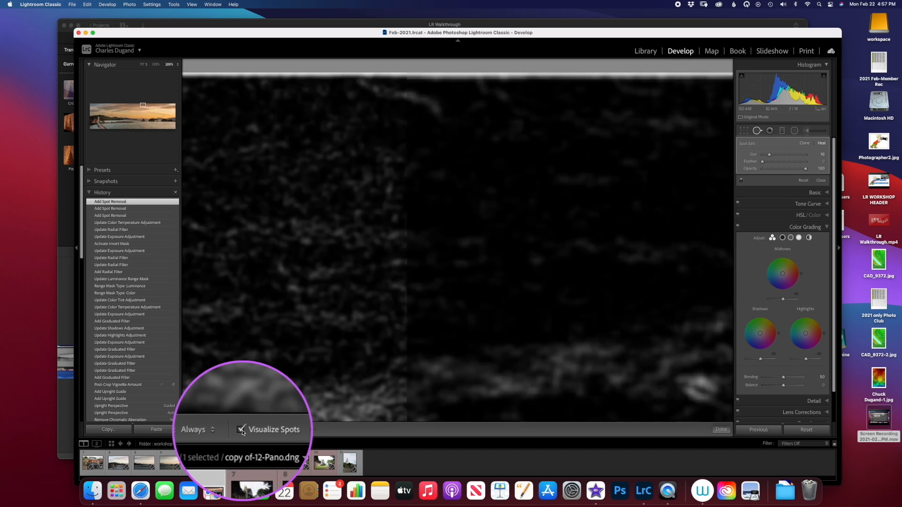
key("Page_Down")
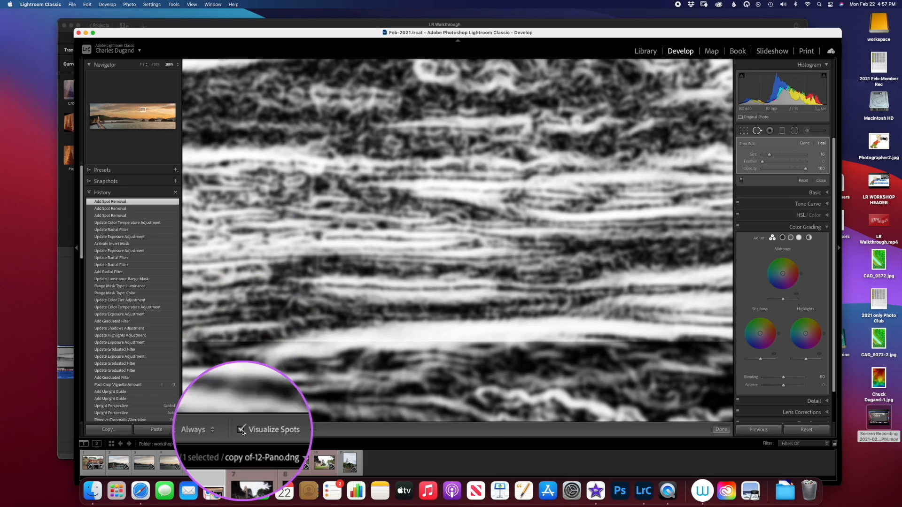
key("Page_Down")
key("Page_Down")
key("Page_Down")
key("Page_Down")
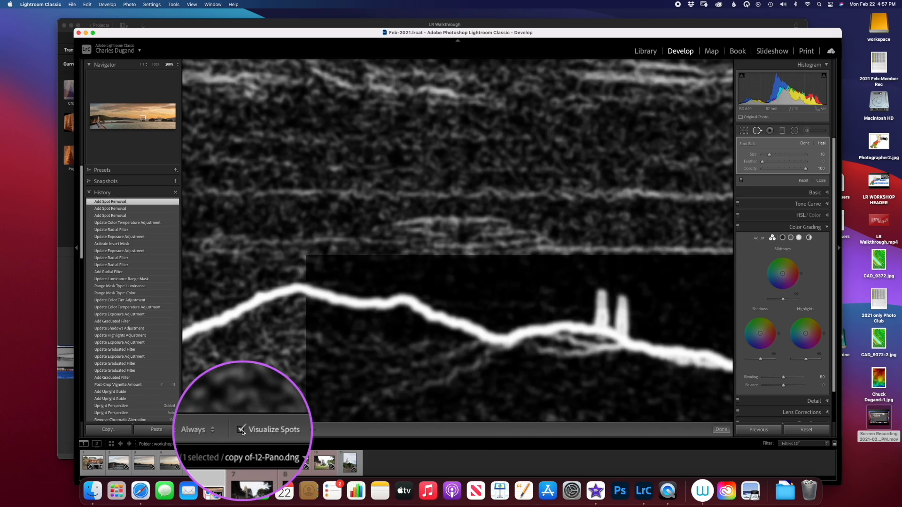
key("Page_Down")
key("Page_Down")
key("Page_Down")
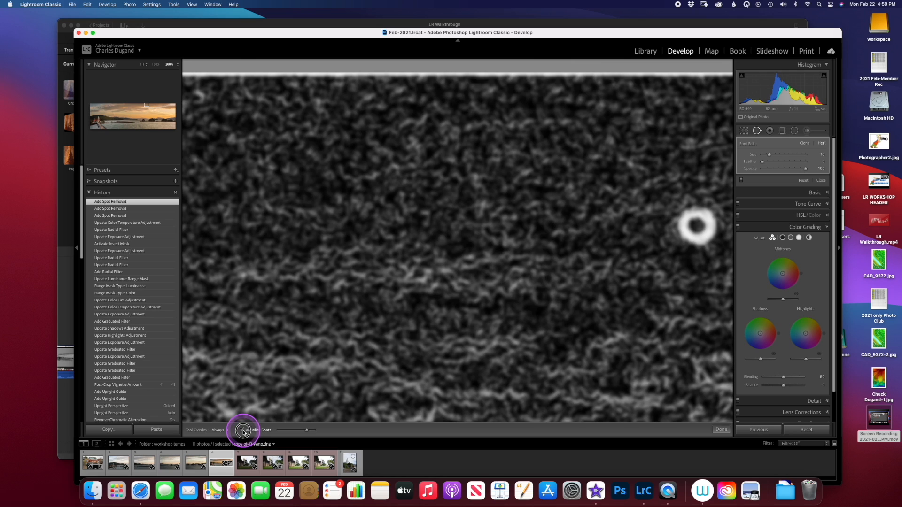
Turn off Visualize Spots, heal the dark spot near the sky's upper edge, and fit the whole panorama in view
left_click(242, 430)
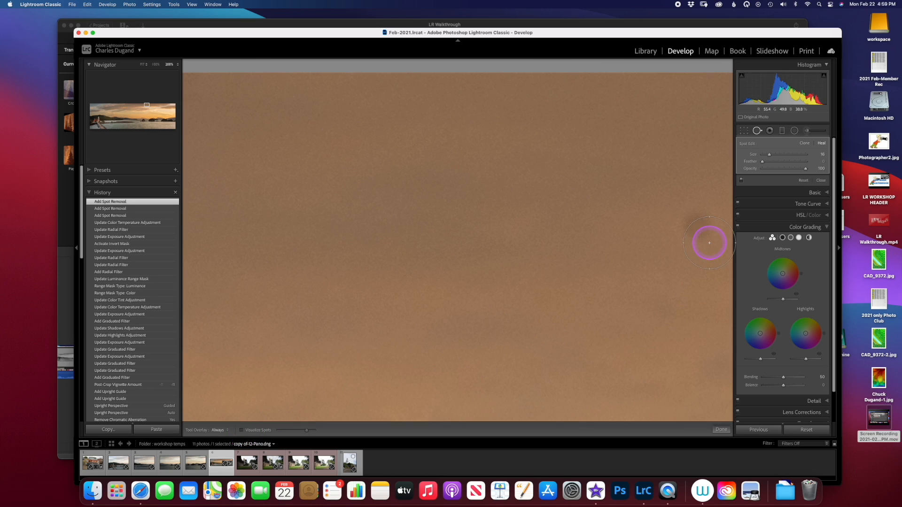
left_click(701, 225)
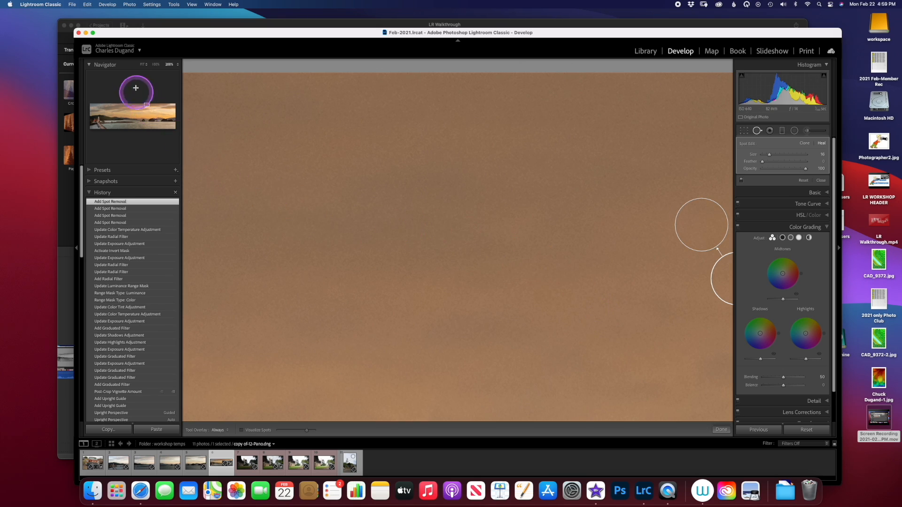
left_click(142, 65)
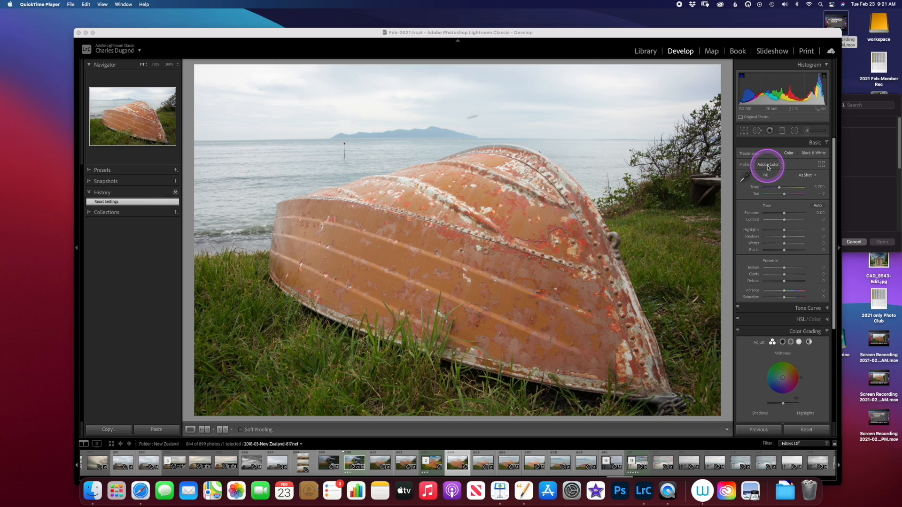
Open the Profile Browser for the boat photo, collapse the Adobe Raw group, and expand the Favorites profiles
left_click(767, 168)
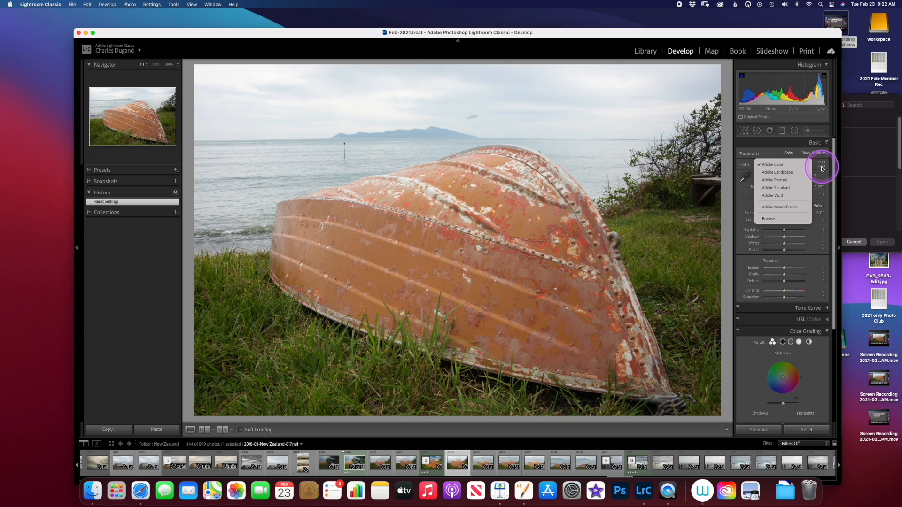
left_click(822, 169)
left_click(821, 168)
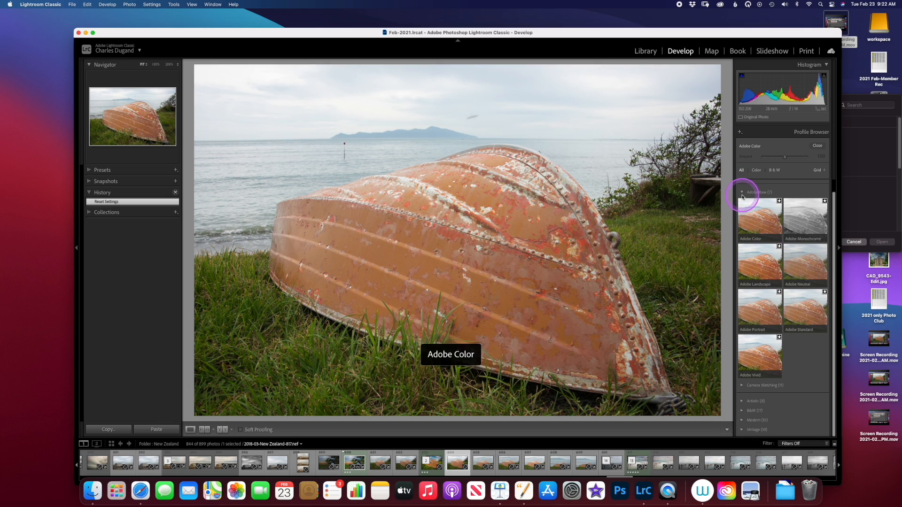
left_click(742, 192)
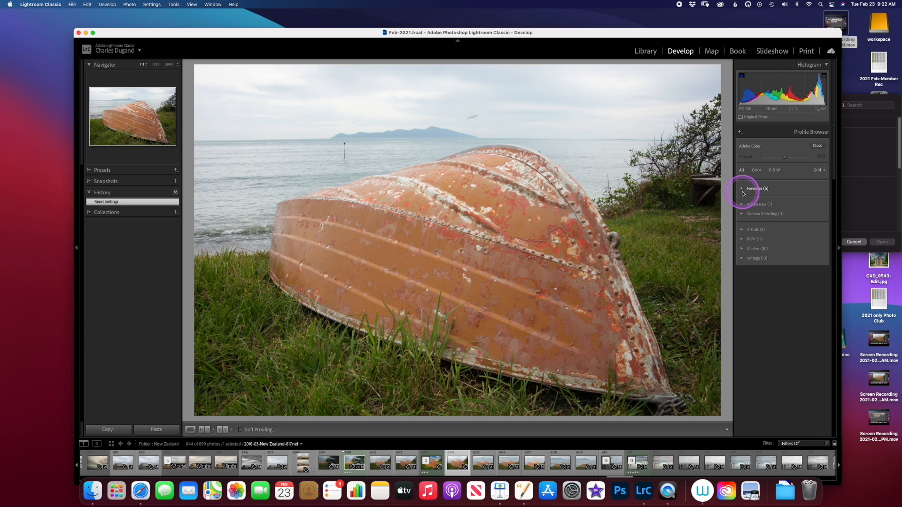
left_click(752, 188)
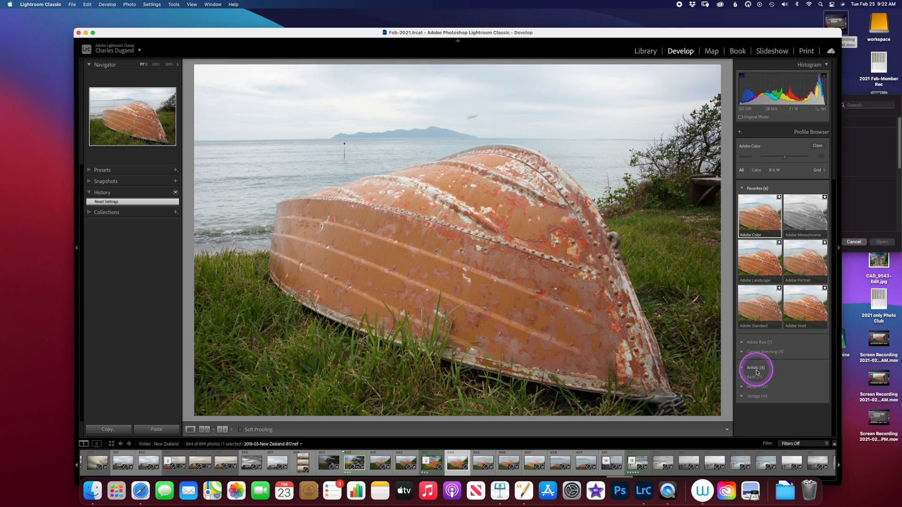
Expand the Artistic profiles and preview several of them on the boat photo
left_click(743, 371)
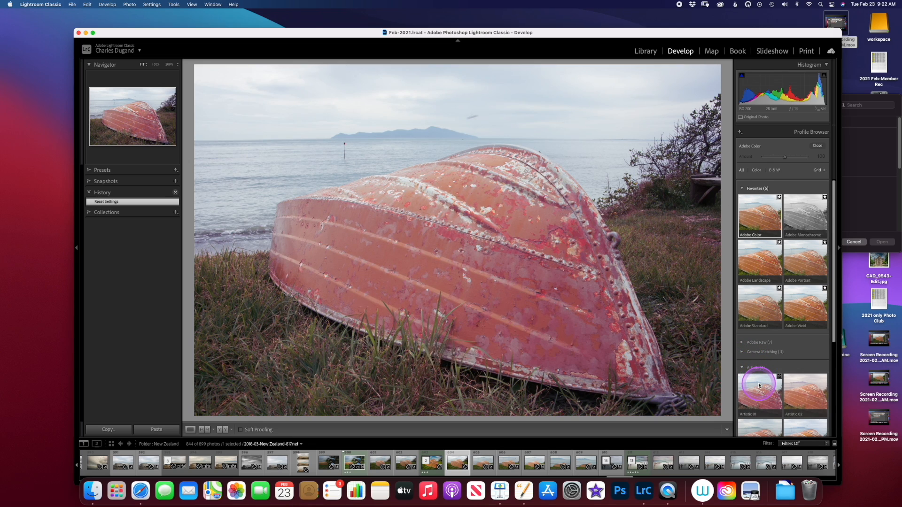
scroll(760, 385, "down", 1)
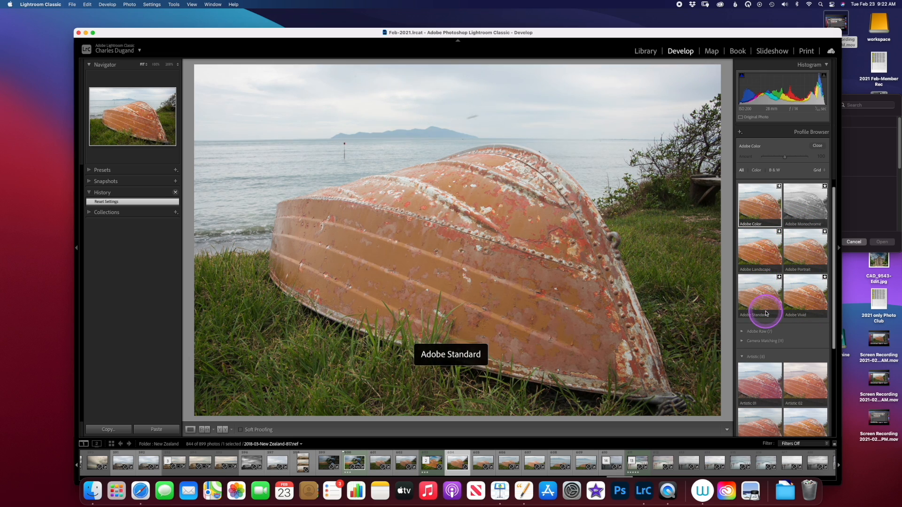
scroll(763, 329, "down", 5)
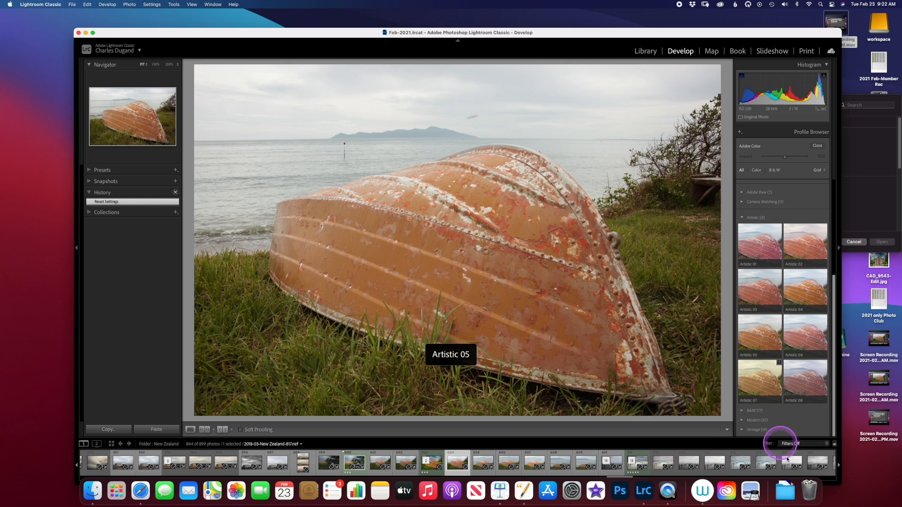
scroll(787, 427, "up", 4)
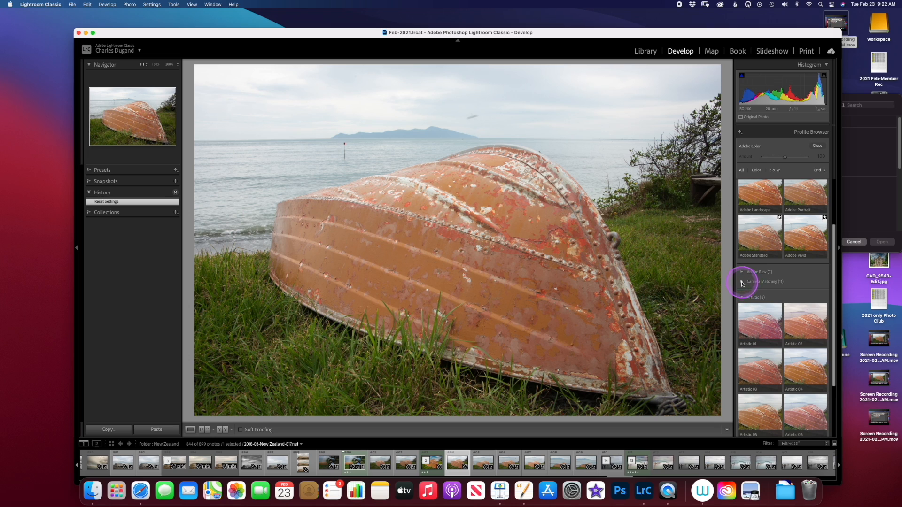
Expand the Camera Matching profiles and preview options such as Camera Standard and Camera Neutral on the boat photo
left_click(742, 282)
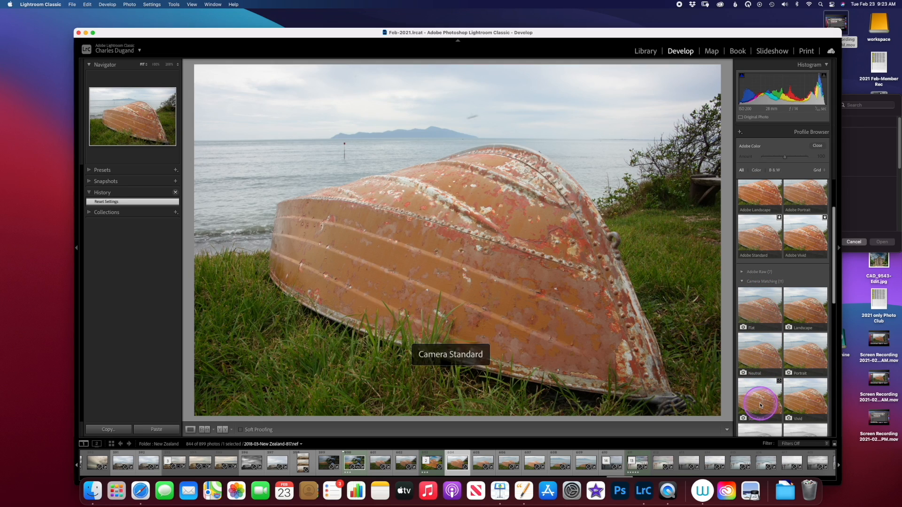
scroll(759, 406, "down", 1)
scroll(757, 403, "down", 3)
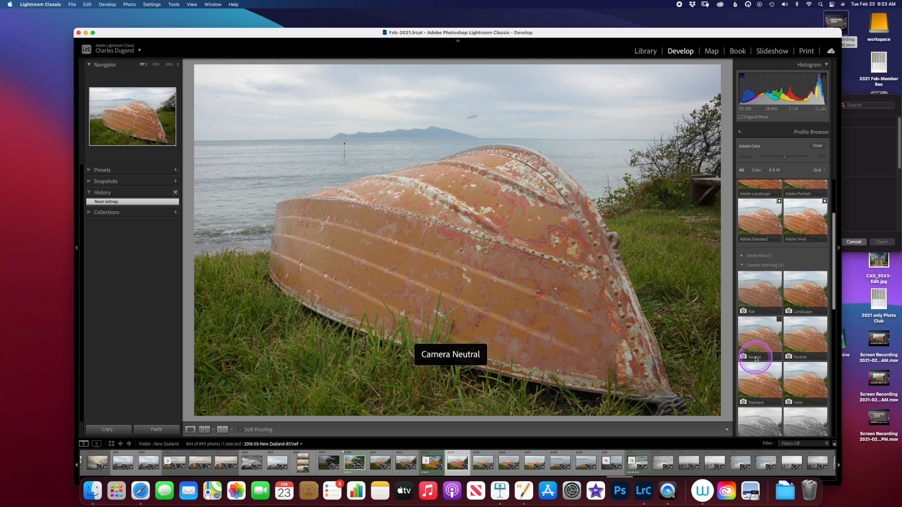
Apply the Adobe Landscape profile from Favorites to the boat photo and close the Profile Browser
scroll(767, 290, "up", 5)
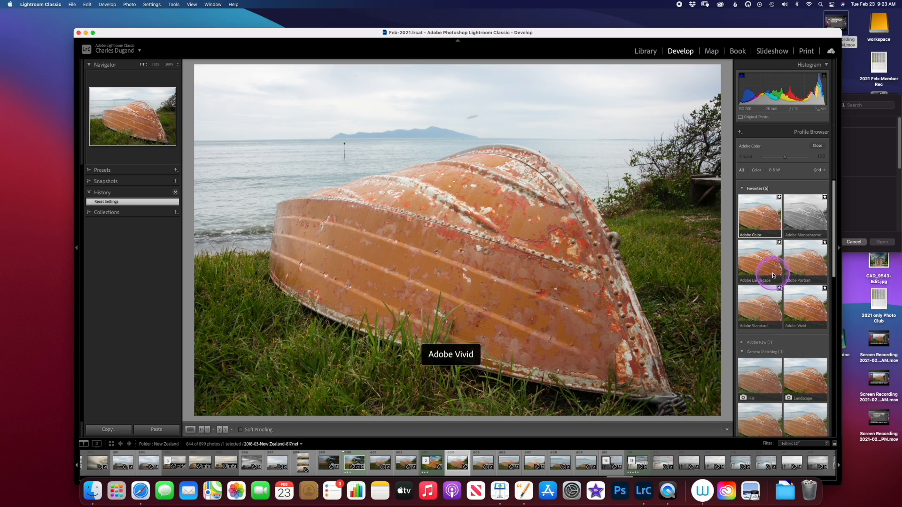
left_click(769, 269)
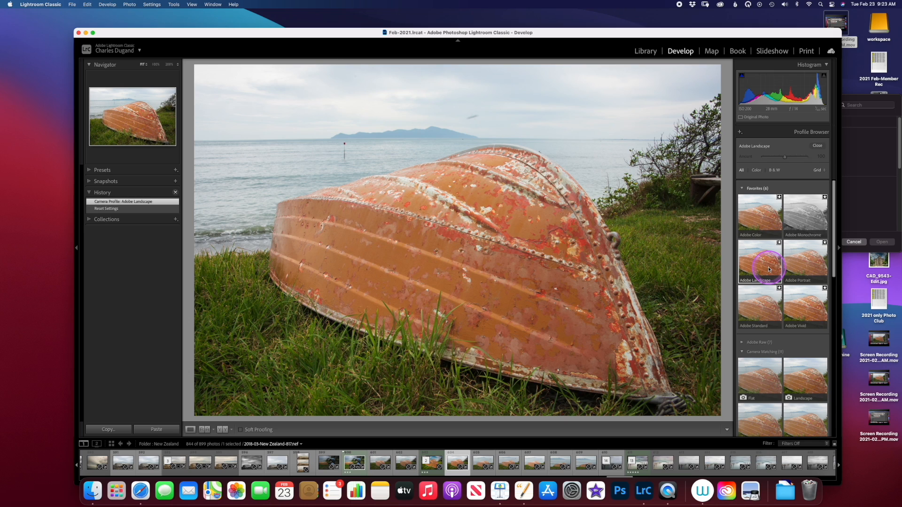
left_click(816, 146)
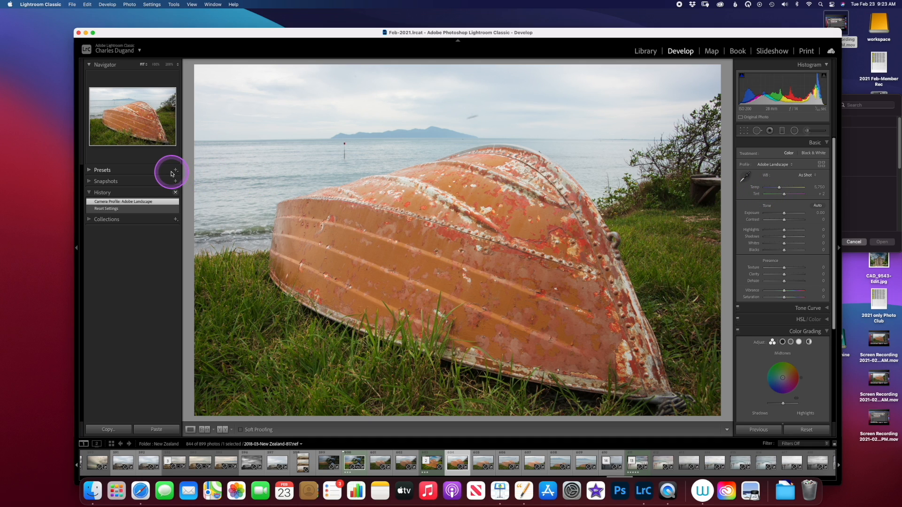
Try the High Contrast & Detail color preset on the boat photo, and restore the Adobe Landscape profile state from the history
left_click(90, 171)
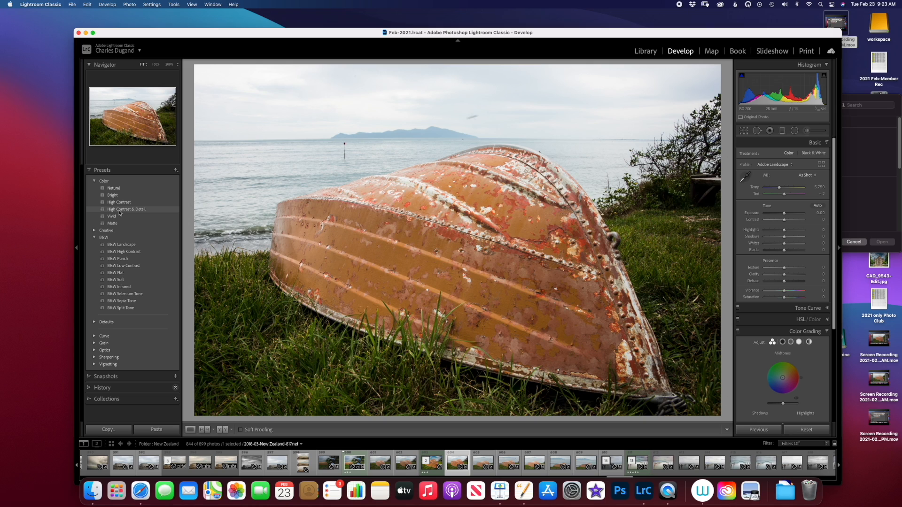
left_click(120, 210)
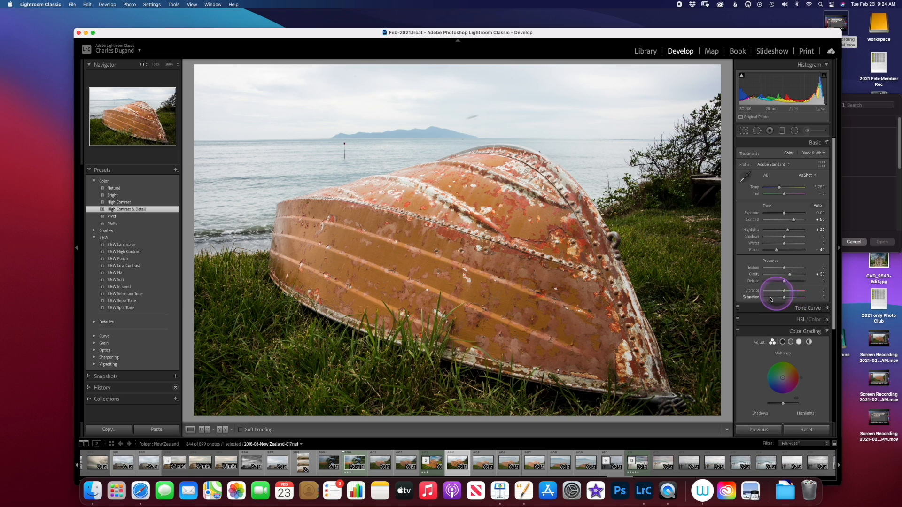
left_click(91, 387)
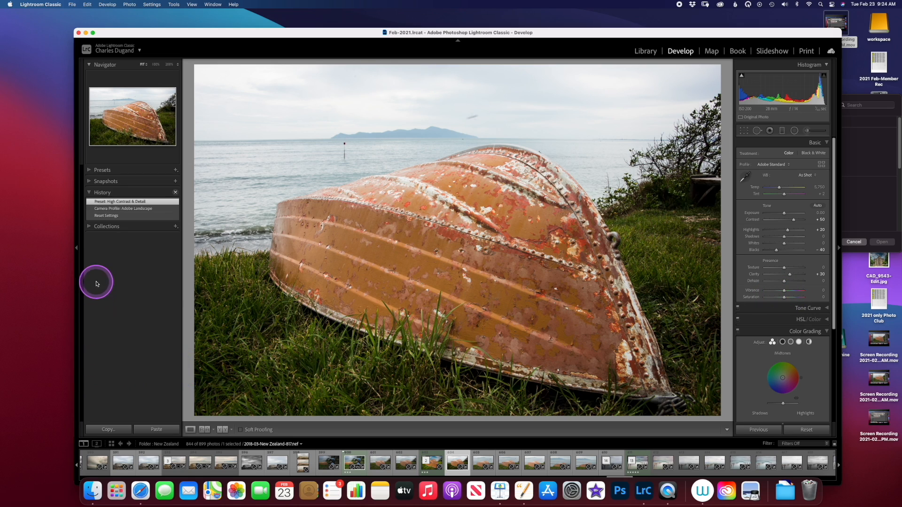
left_click(150, 210)
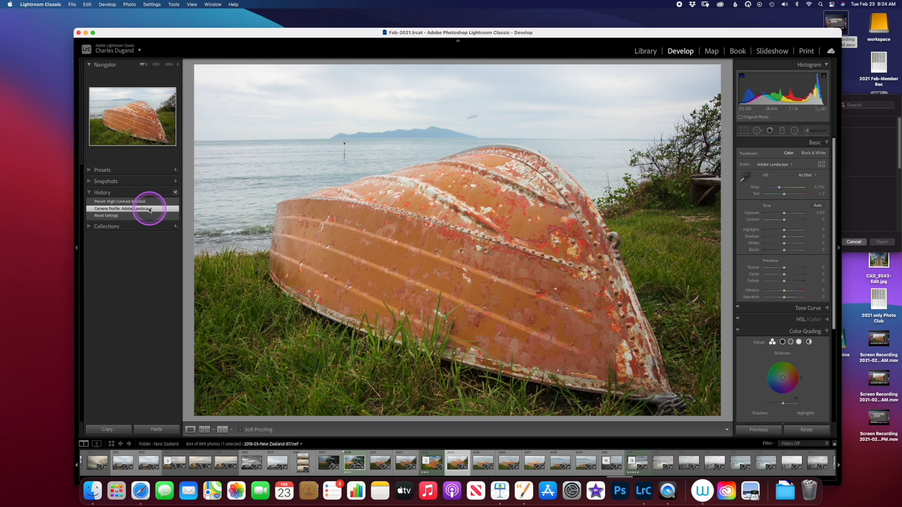
left_click(149, 210)
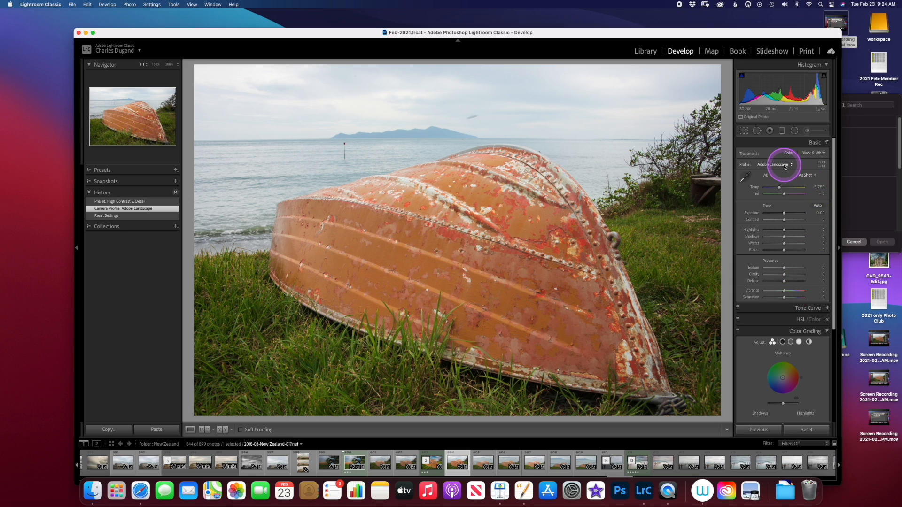
Apply Auto tone settings to the boat photo and lower Highlights to -73
left_click(817, 207)
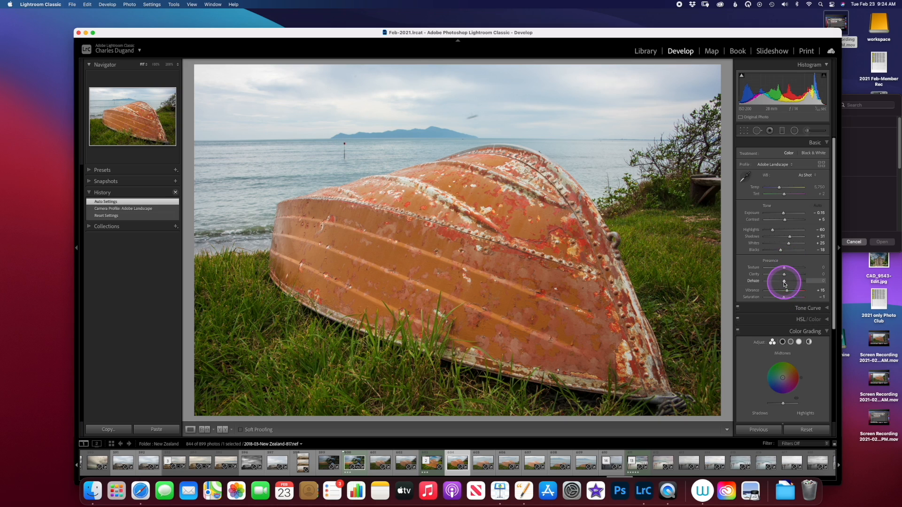
left_click(772, 231)
left_click_drag(771, 231, 768, 230)
Heal the small dark mark in the sky above the distant island with the Spot Removal tool
left_click(756, 130)
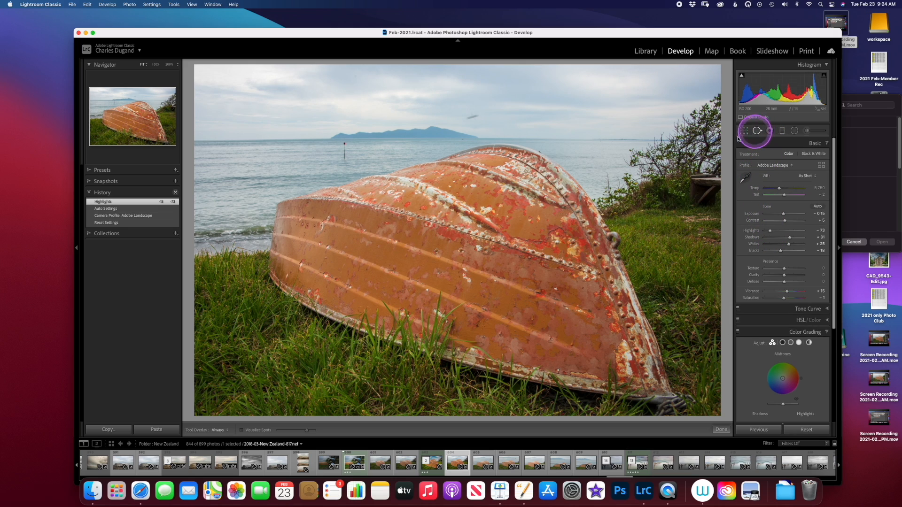
left_click(469, 115)
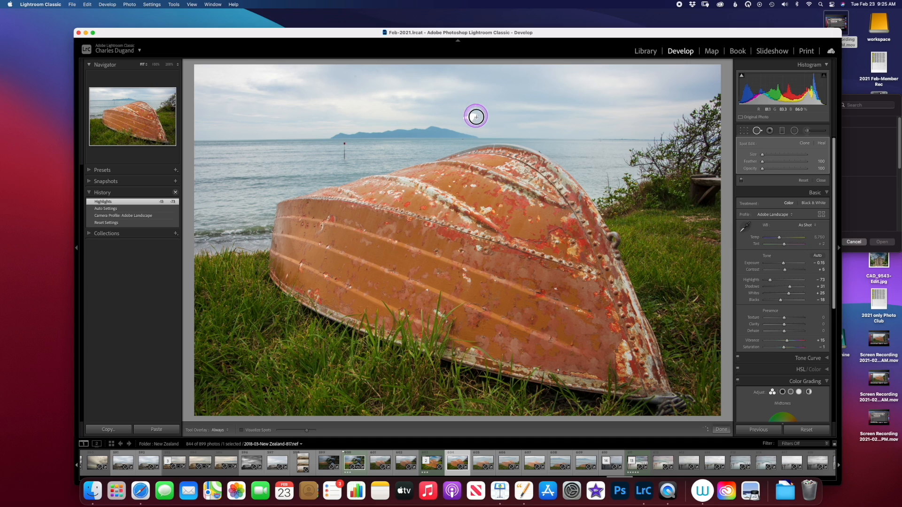
left_click(472, 116)
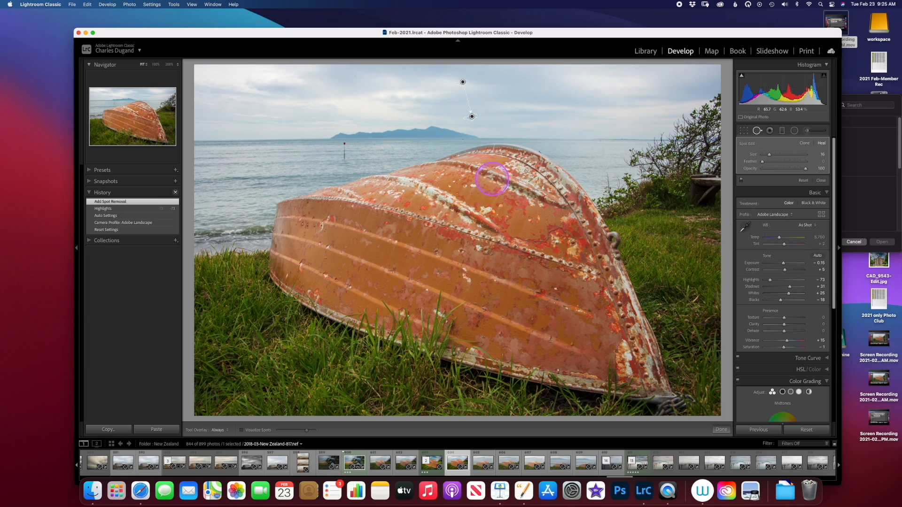